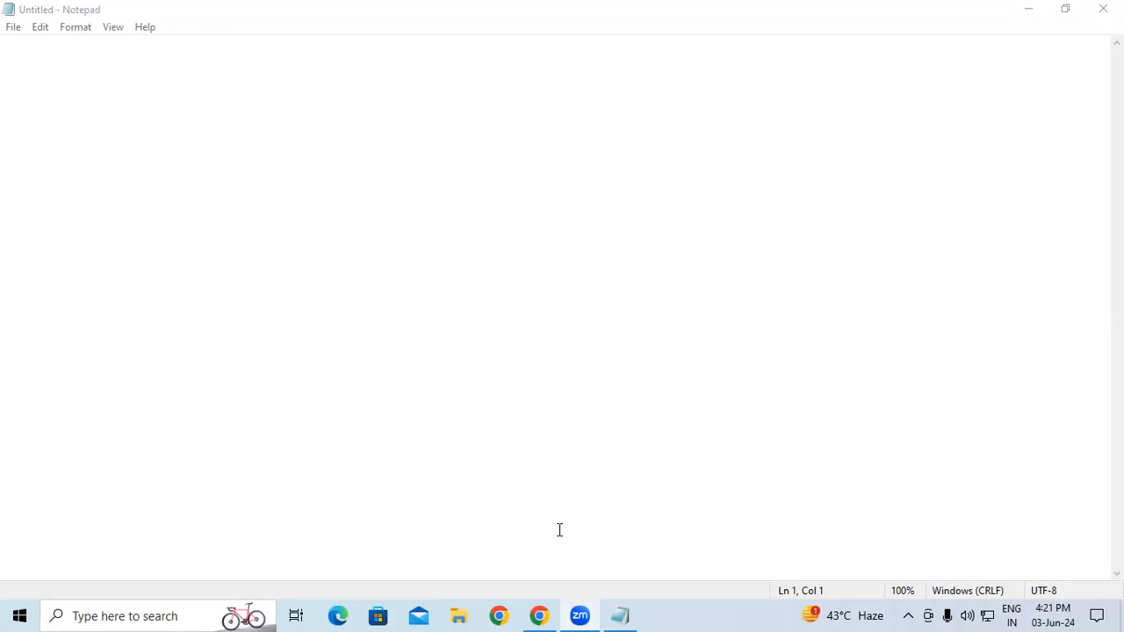
Enter the sample text "h,tdhmdyk" in the blank document
{"action": "left_click", "coordinate": [332, 132]}
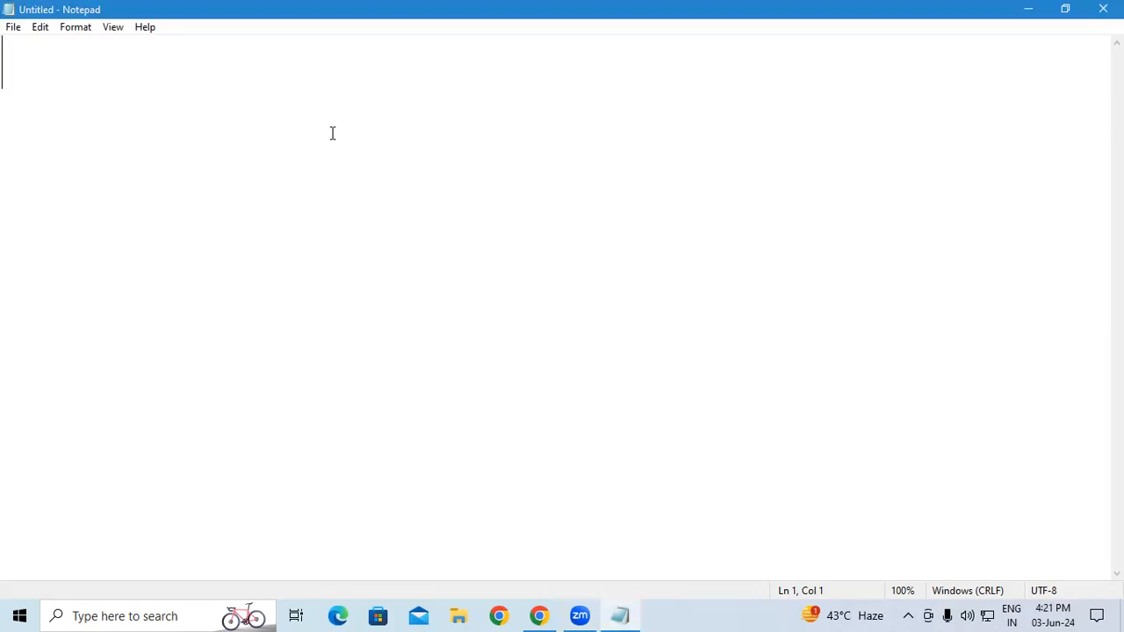
{"action": "left_click", "coordinate": [16, 32]}
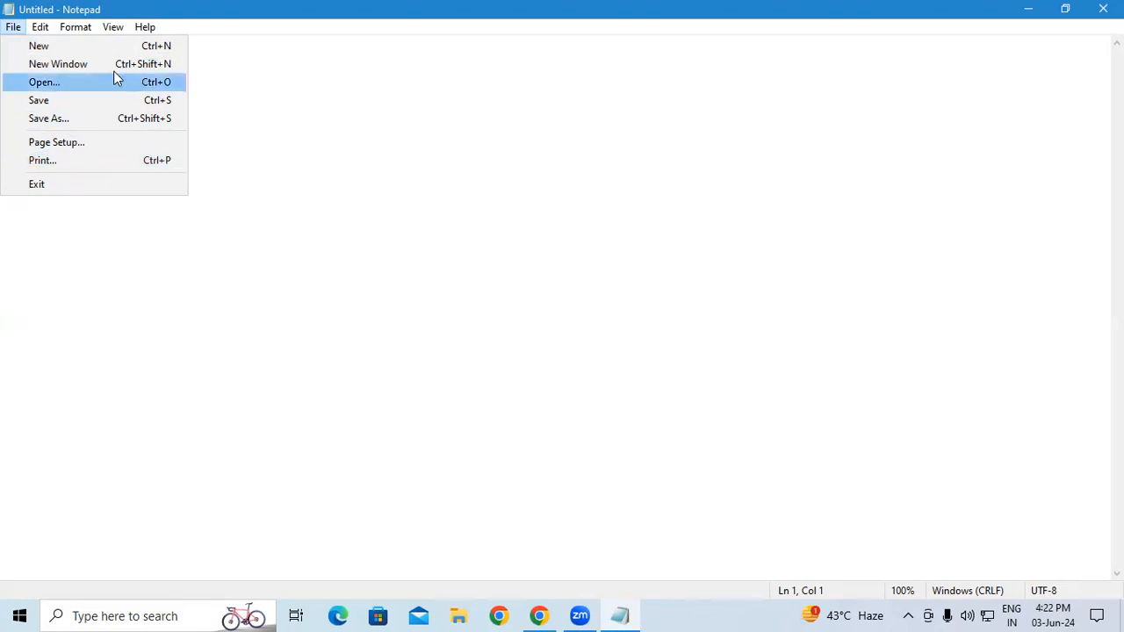
{"action": "left_click", "coordinate": [361, 72]}
{"action": "type", "text": "h,tdhmdyk"}
{"action": "key", "text": "ctrl+a"}
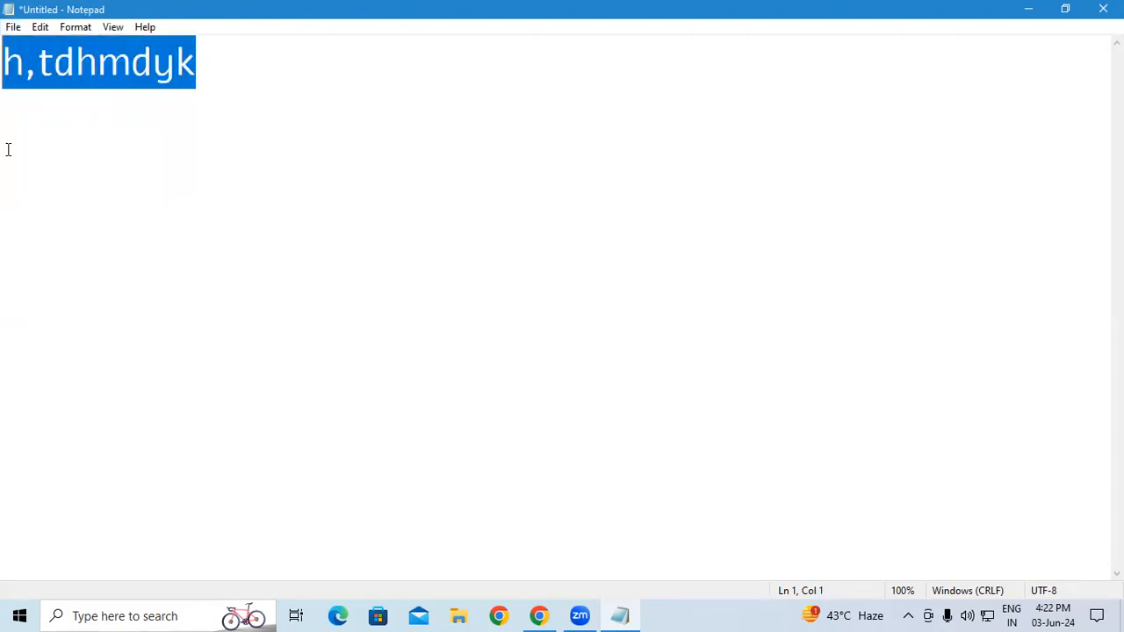
{"action": "left_click", "coordinate": [286, 101]}
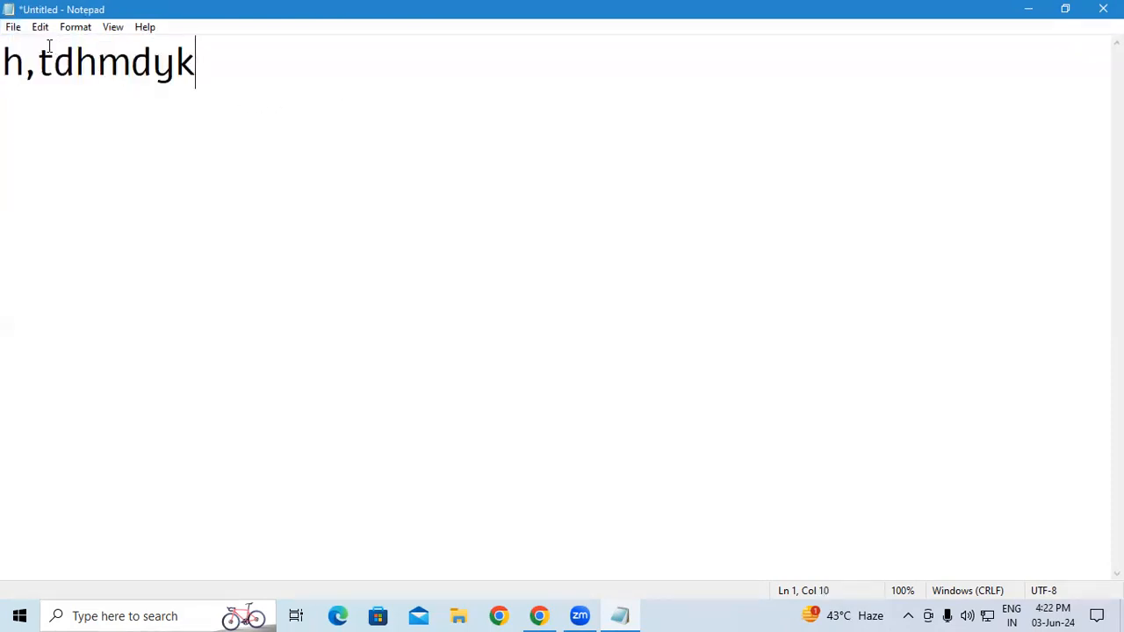
Start a new document and discard the unsaved sample text
{"action": "left_click", "coordinate": [15, 27]}
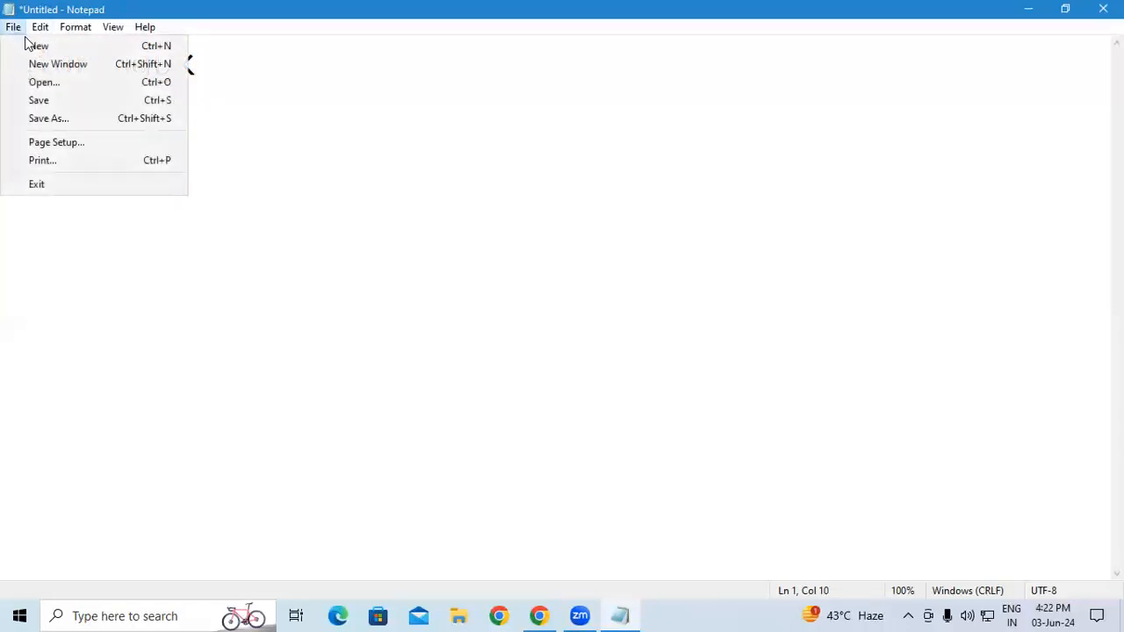
{"action": "left_click", "coordinate": [34, 48]}
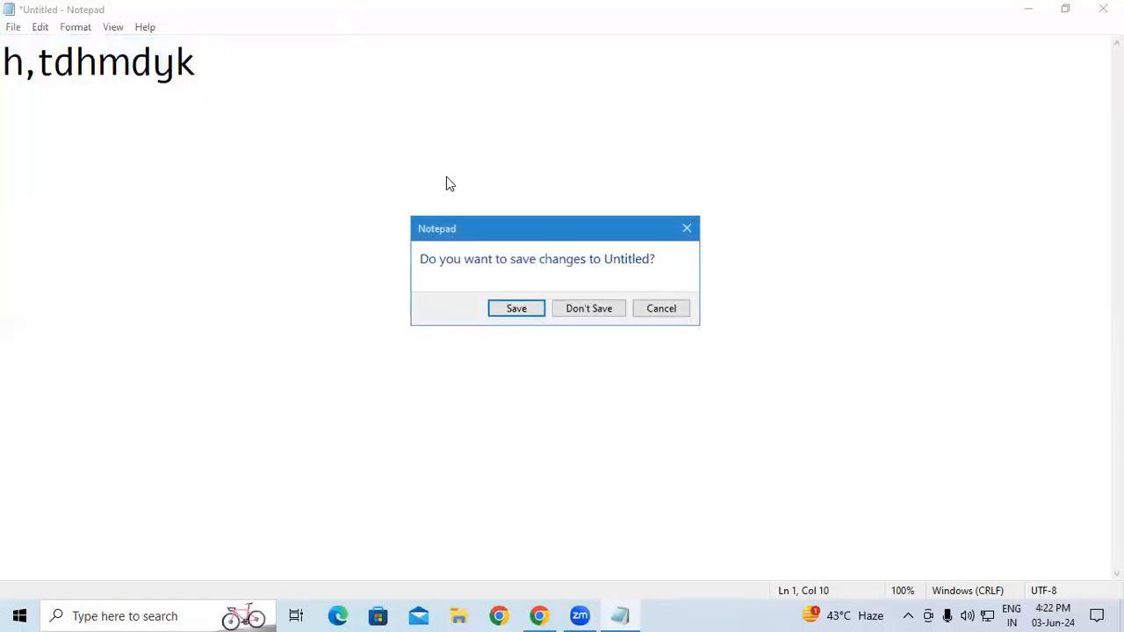
{"action": "left_click", "coordinate": [583, 309]}
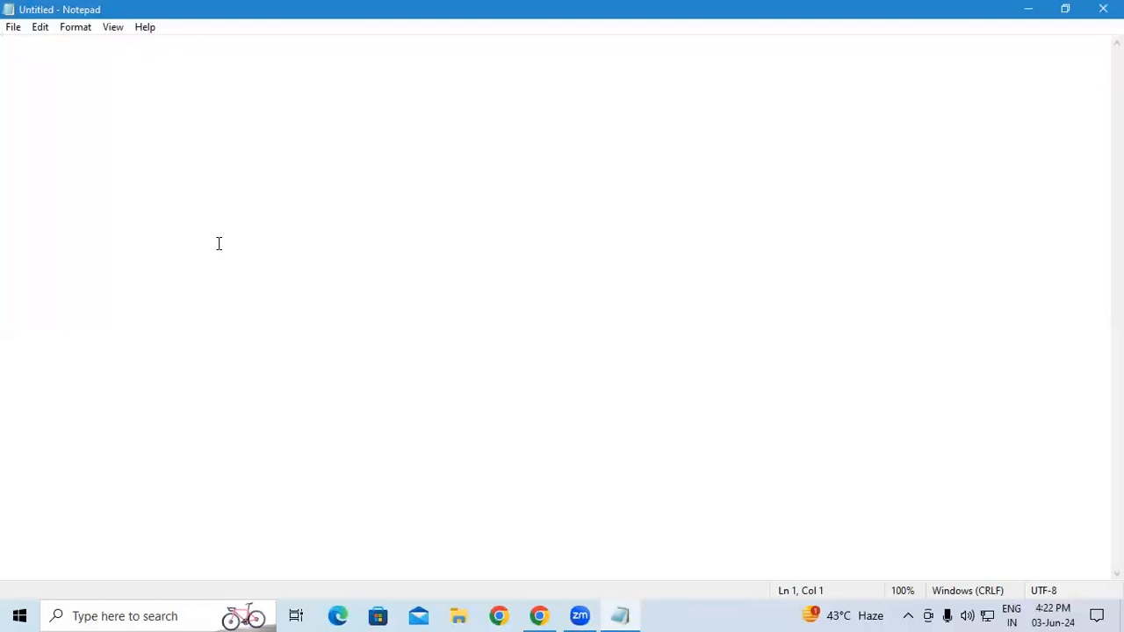
Enter "tyhrtgjhy" in the new document and open an additional blank document window
{"action": "type", "text": "tyhrtgjhy"}
{"action": "left_click", "coordinate": [14, 28]}
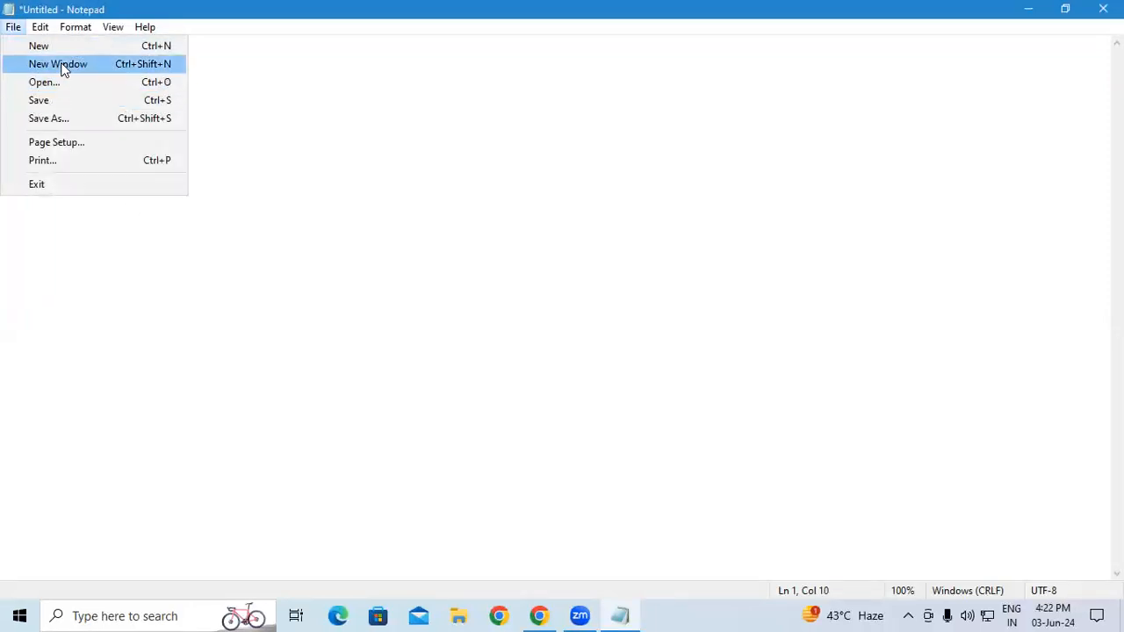
{"action": "left_click", "coordinate": [62, 69]}
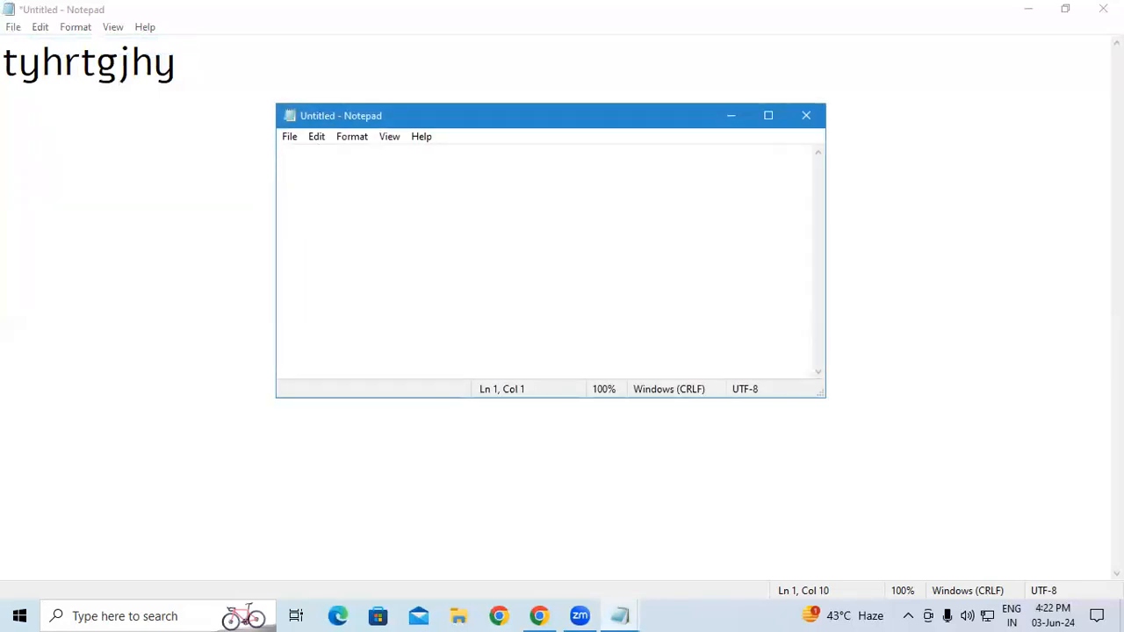
Enter "tnjtjnh" in the second window and open a third blank document window
{"action": "type", "text": "tnjtjnh"}
{"action": "left_click", "coordinate": [291, 138]}
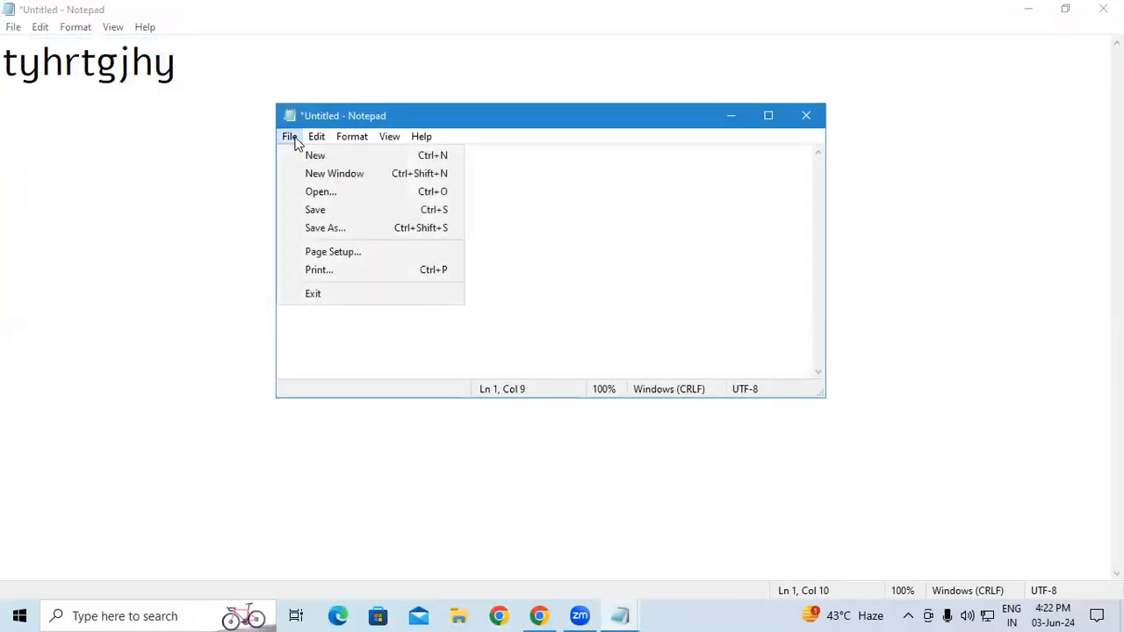
{"action": "left_click", "coordinate": [326, 173]}
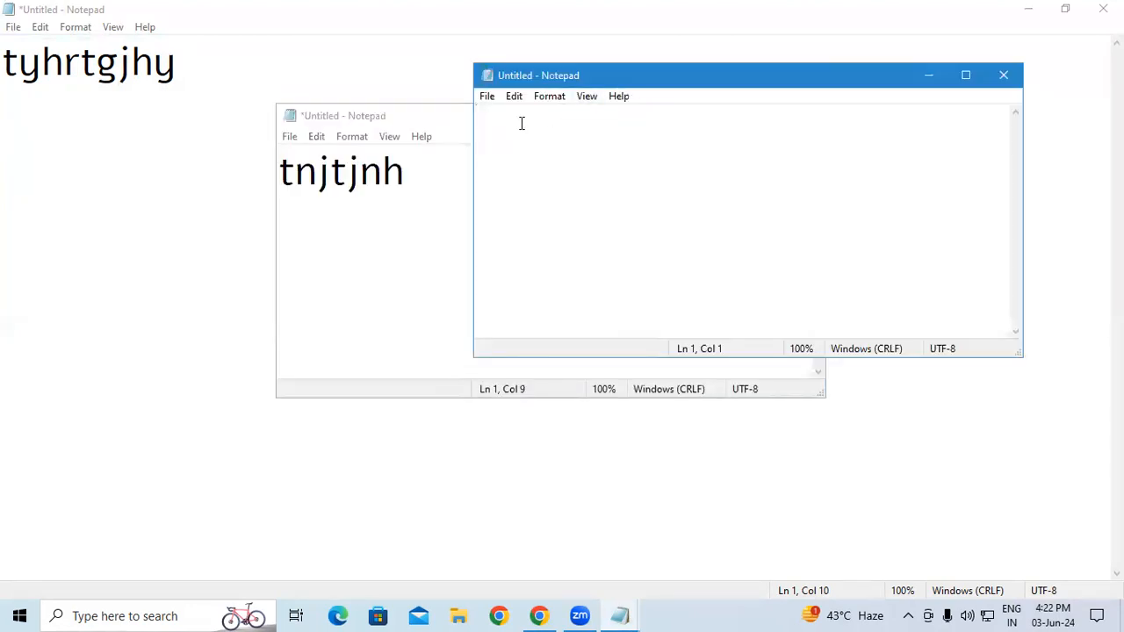
Open the biodata text file from the Desktop in the third window
{"action": "left_click", "coordinate": [488, 98]}
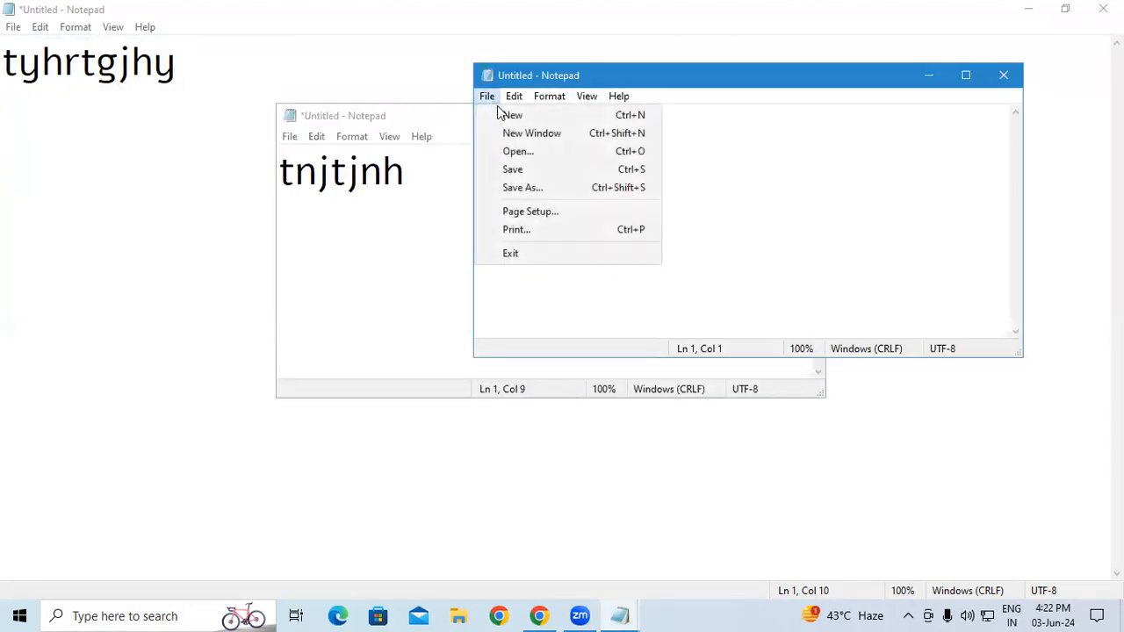
{"action": "left_click", "coordinate": [516, 151]}
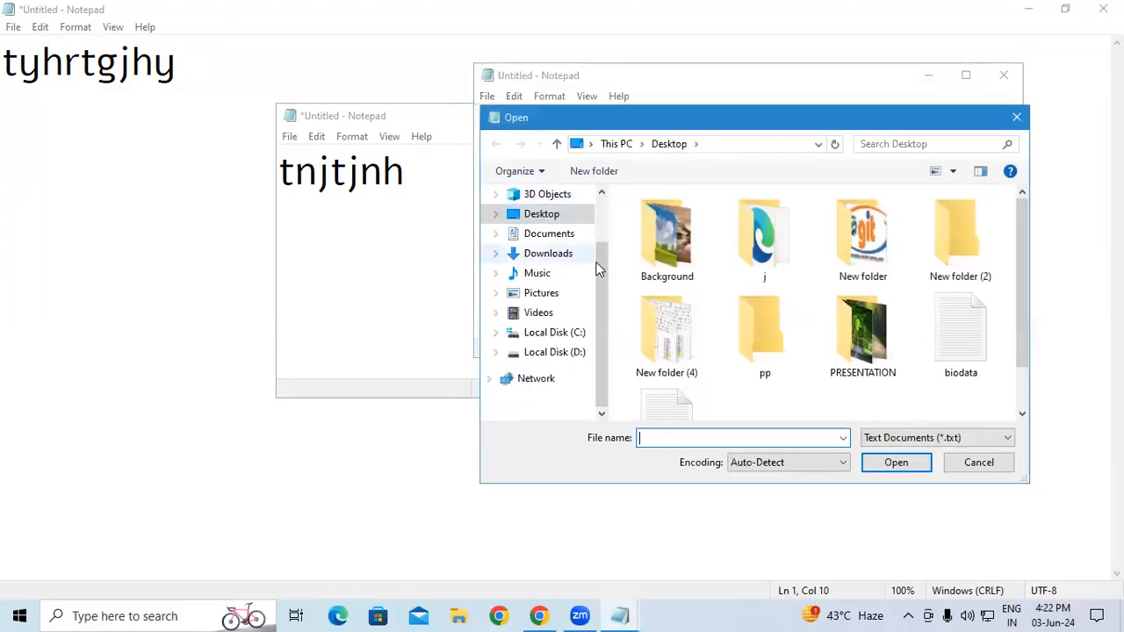
{"action": "scroll", "coordinate": [750, 404], "scroll_direction": "down", "scroll_amount": 1}
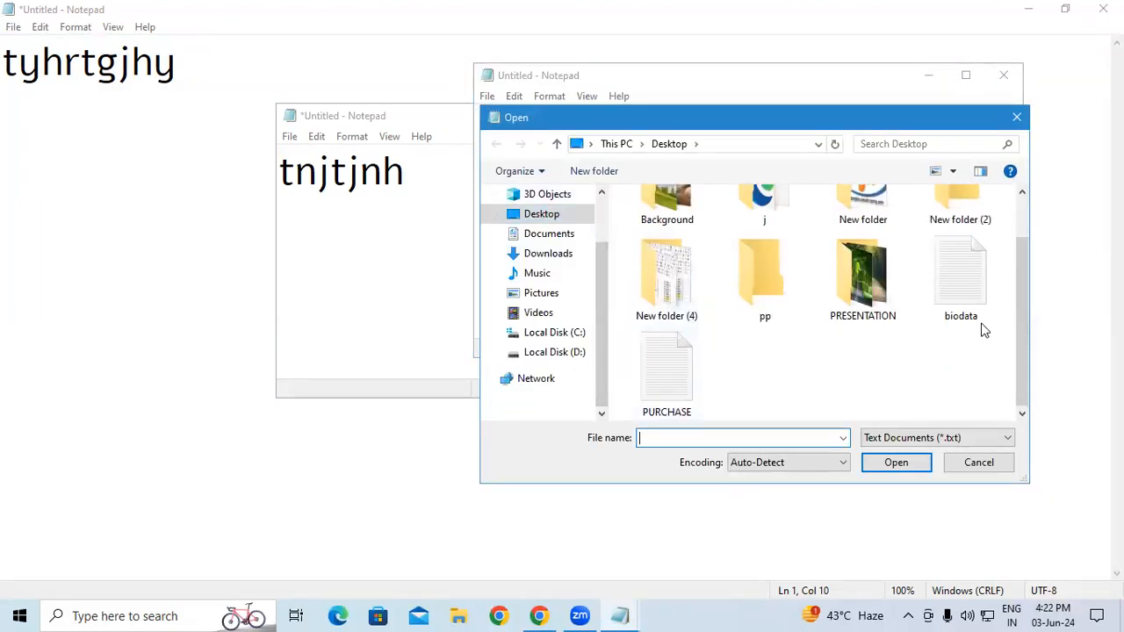
{"action": "left_click", "coordinate": [962, 290]}
{"action": "left_click", "coordinate": [896, 462]}
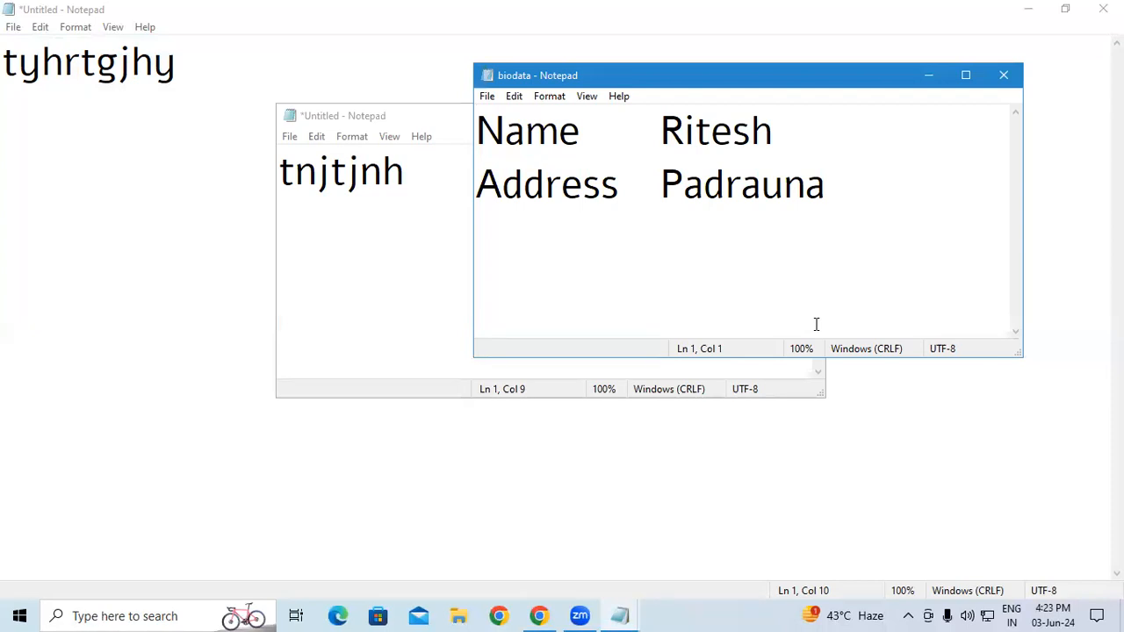
View the page setup options for the biodata document, including paper size, orientation, margins, header and footer, and close them without changes
{"action": "left_click", "coordinate": [486, 95]}
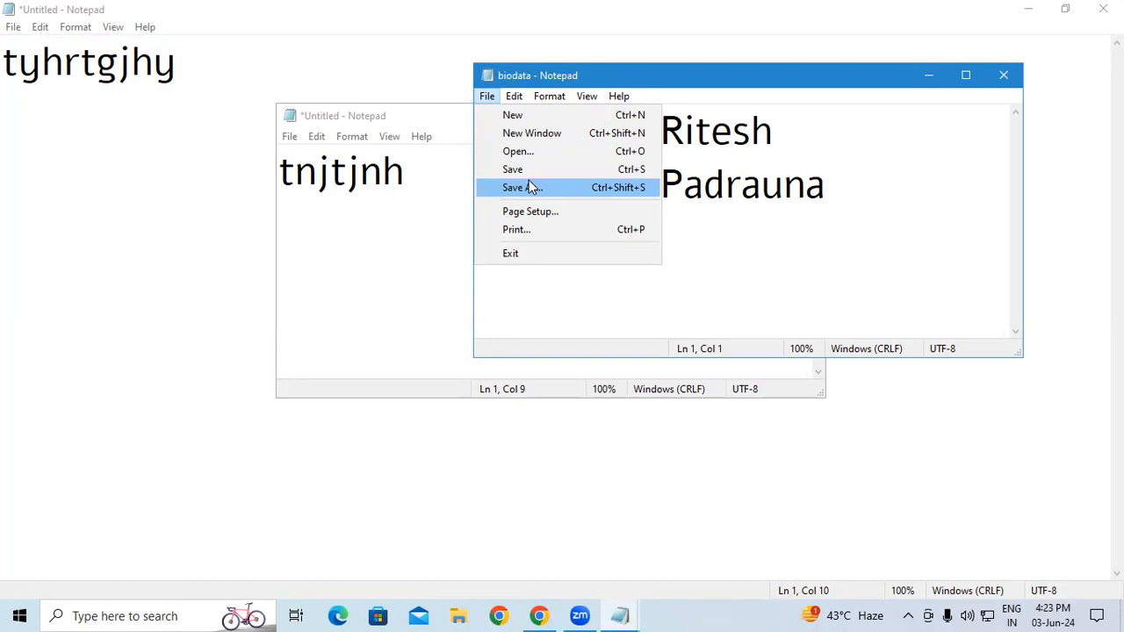
{"action": "left_click", "coordinate": [537, 211]}
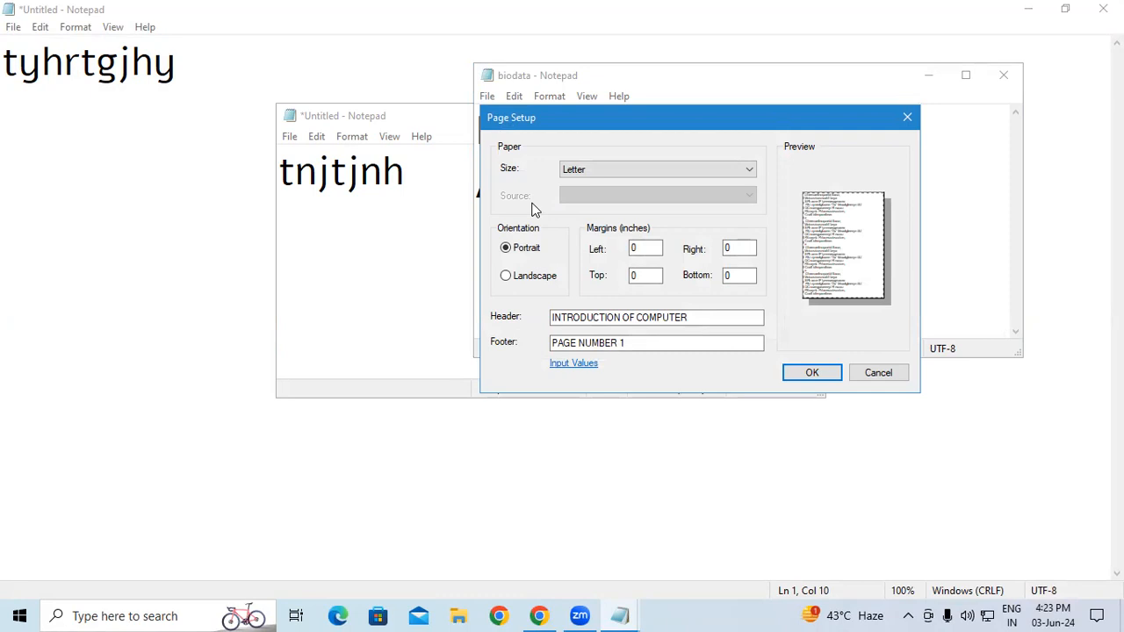
{"action": "left_click", "coordinate": [908, 117]}
Set the number of copies to 2 in the biodata document's print options and dismiss them without printing
{"action": "left_click", "coordinate": [488, 98]}
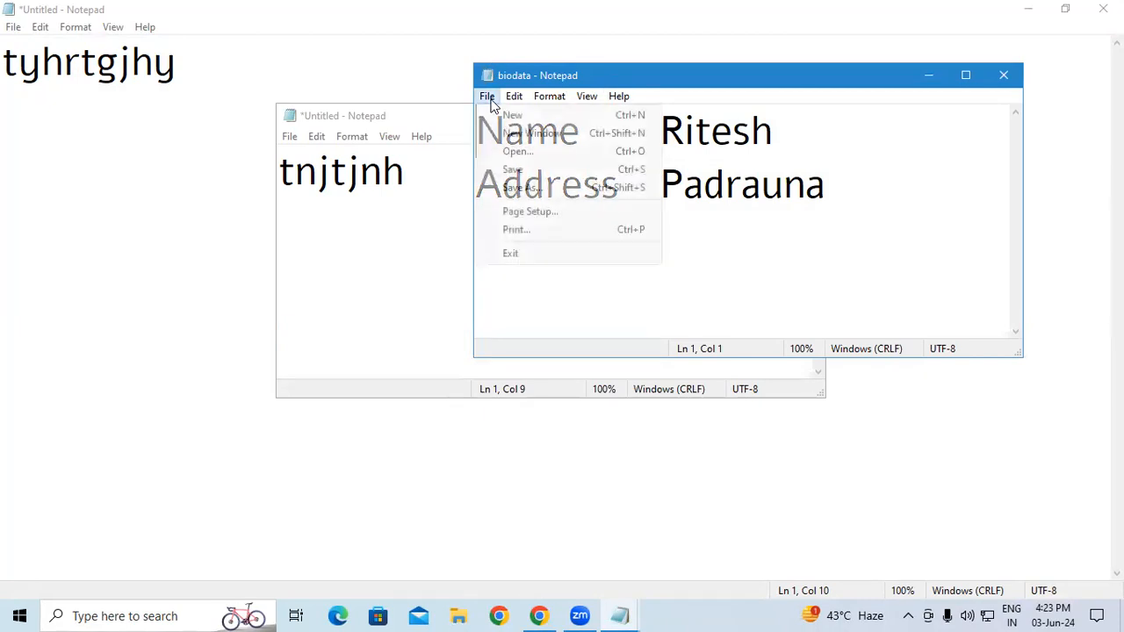
{"action": "left_click", "coordinate": [518, 230]}
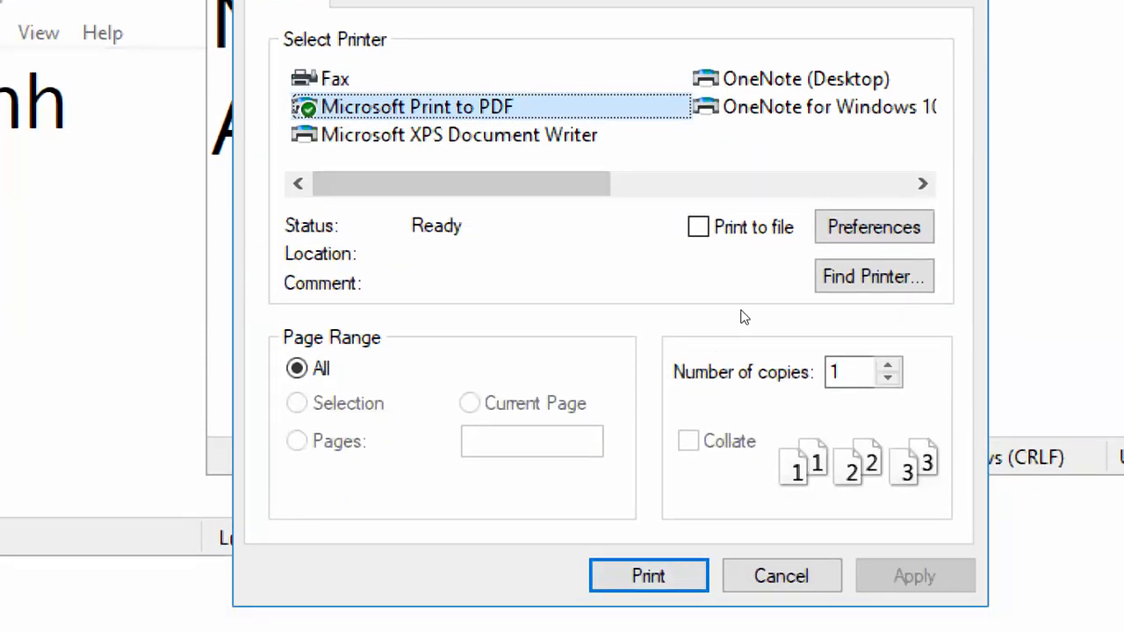
{"action": "left_click_drag", "start_coordinate": [853, 373], "coordinate": [829, 372]}
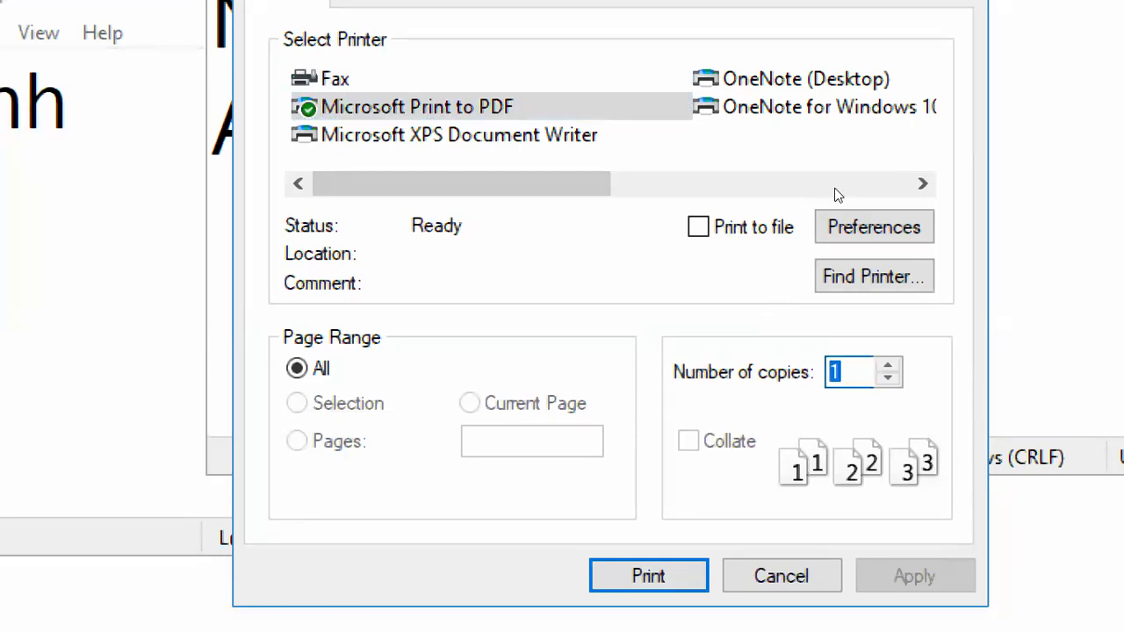
{"action": "type", "text": "2"}
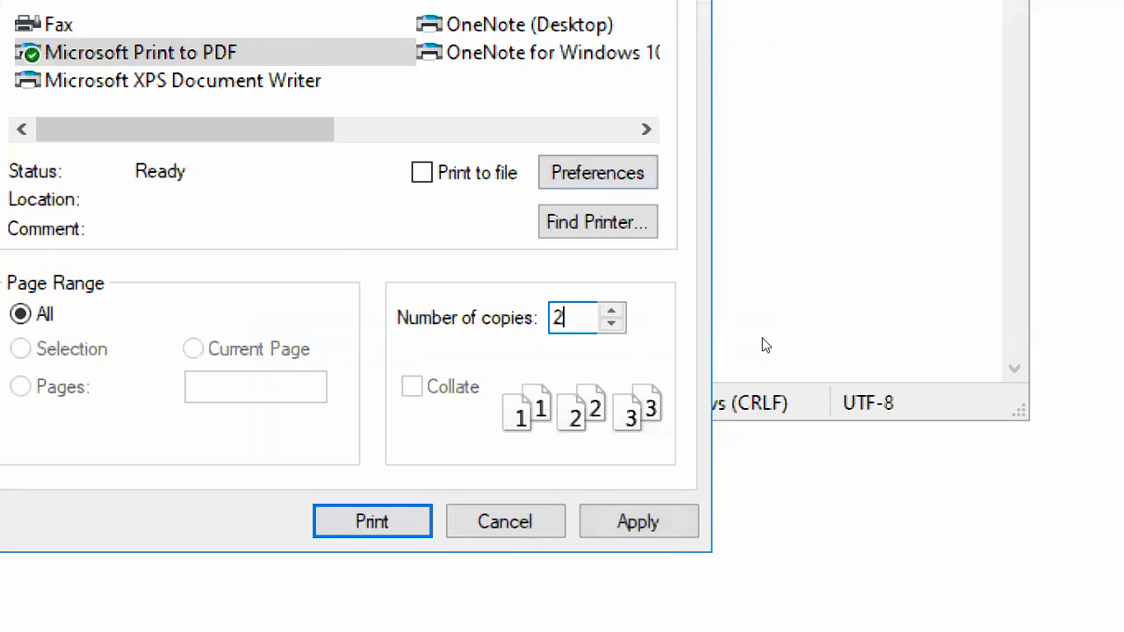
{"action": "key", "text": "ctrl+a"}
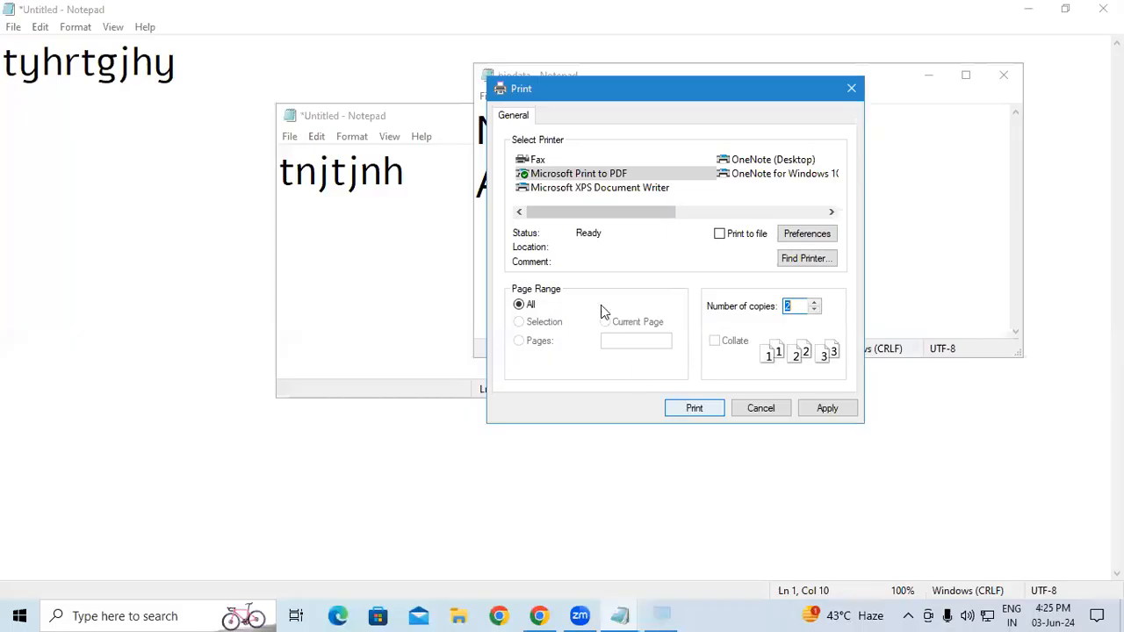
{"action": "left_click", "coordinate": [853, 88]}
Exit the biodata document and close both untitled documents without saving their changes
{"action": "left_click", "coordinate": [486, 96]}
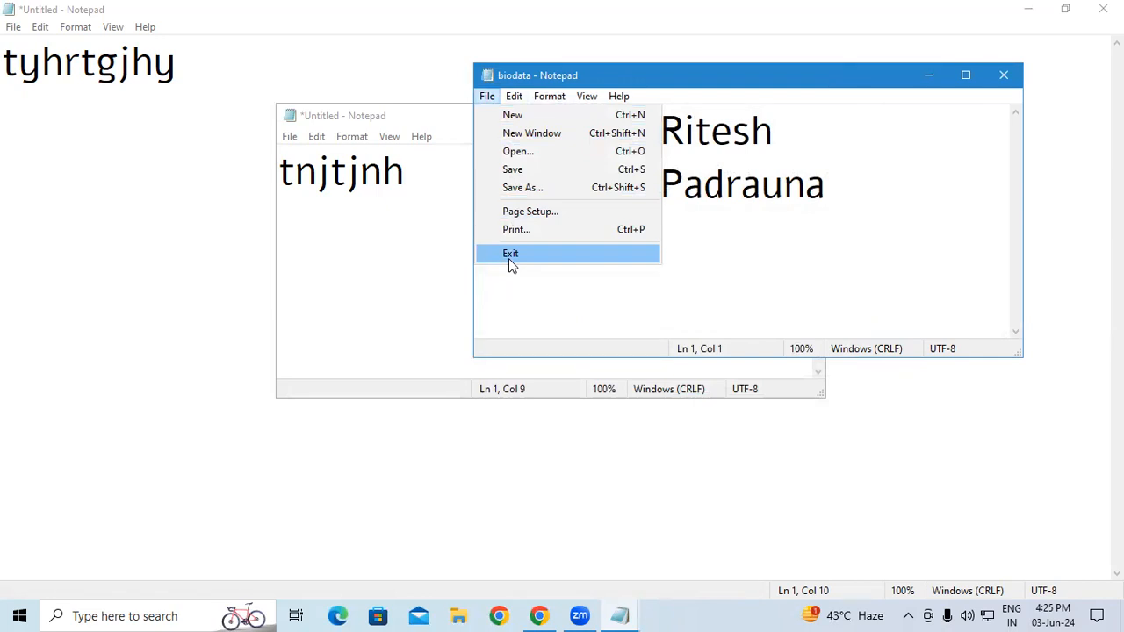
{"action": "left_click", "coordinate": [510, 254]}
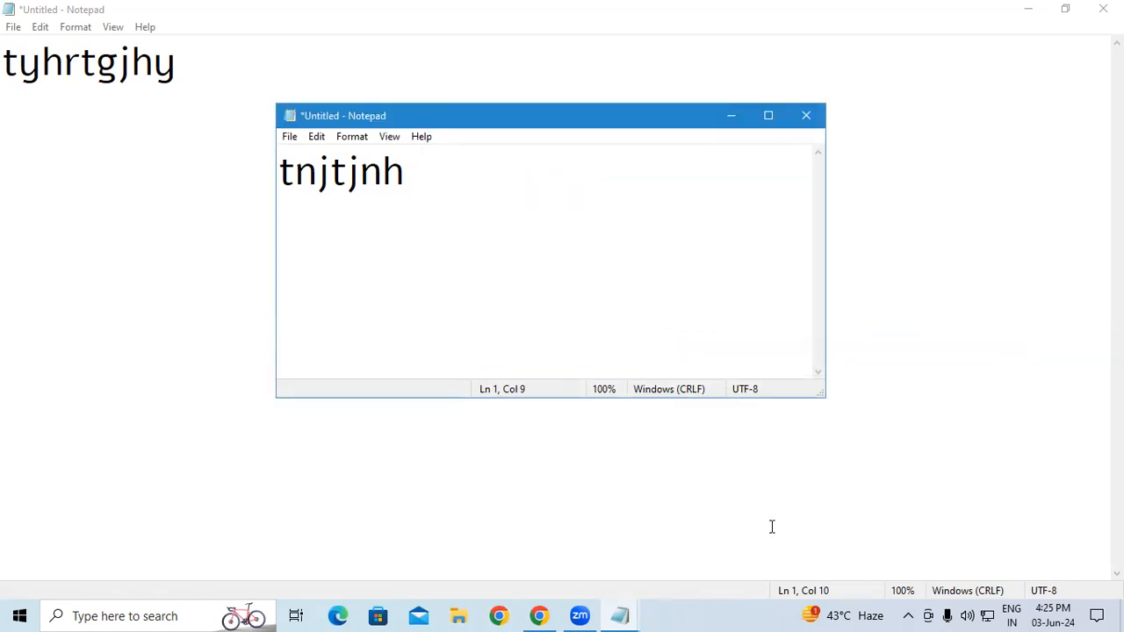
{"action": "key", "text": "ctrl+a"}
{"action": "left_click", "coordinate": [604, 187]}
{"action": "left_click", "coordinate": [805, 118]}
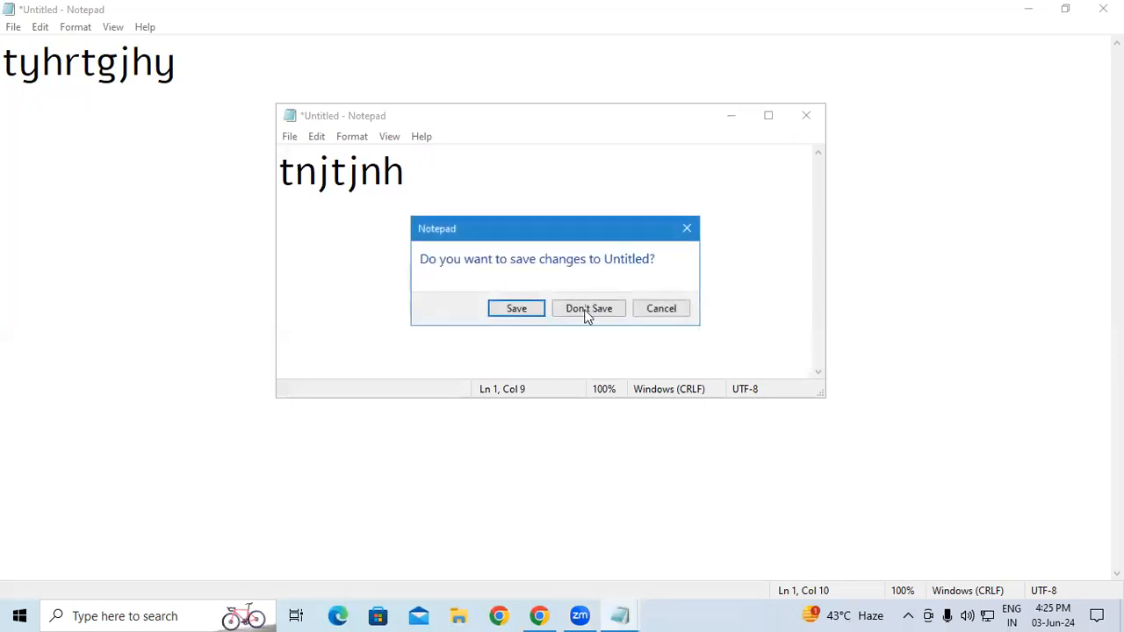
{"action": "left_click", "coordinate": [587, 308]}
{"action": "key", "text": "alt+F4"}
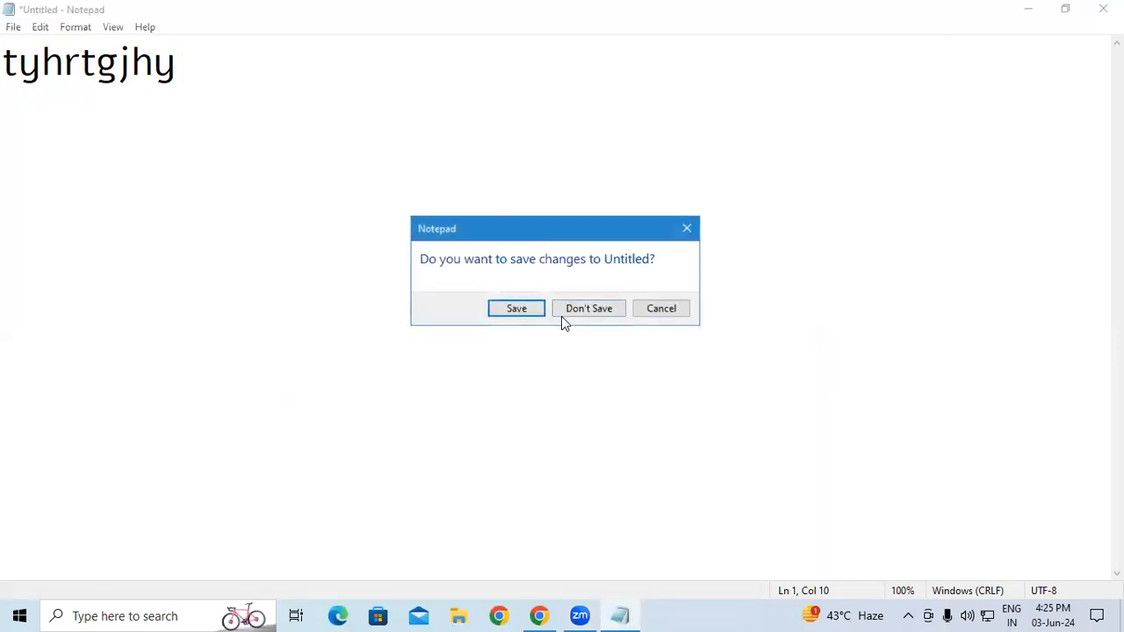
{"action": "left_click", "coordinate": [567, 308]}
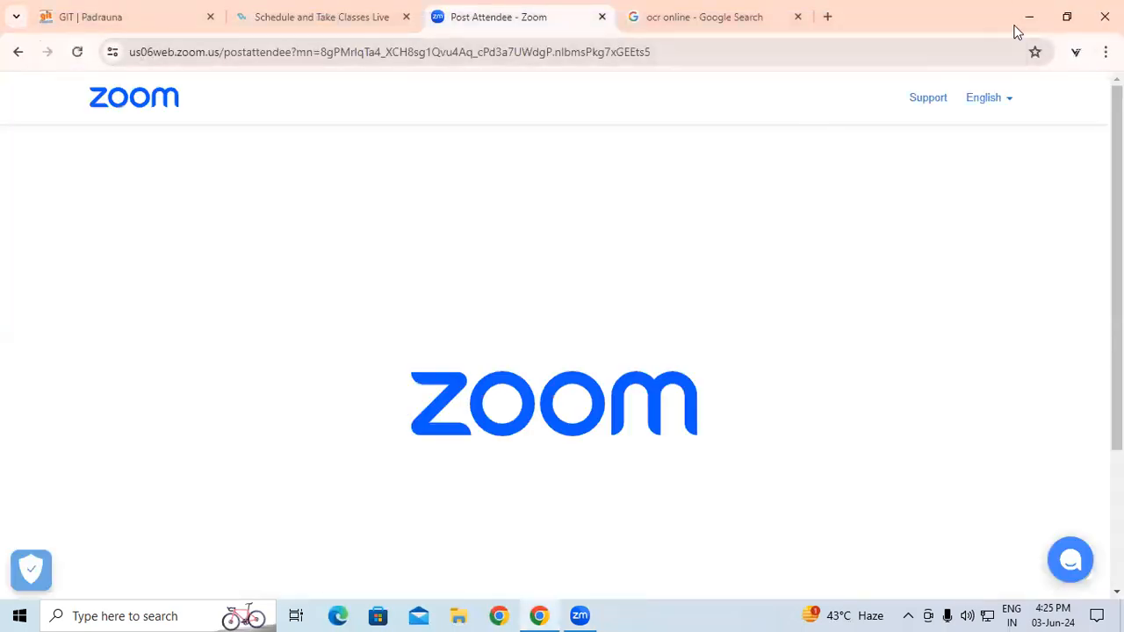
Show the Windows desktop and refresh it
{"action": "key", "text": "super+d"}
{"action": "right_click", "coordinate": [919, 48]}
{"action": "left_click", "coordinate": [948, 95]}
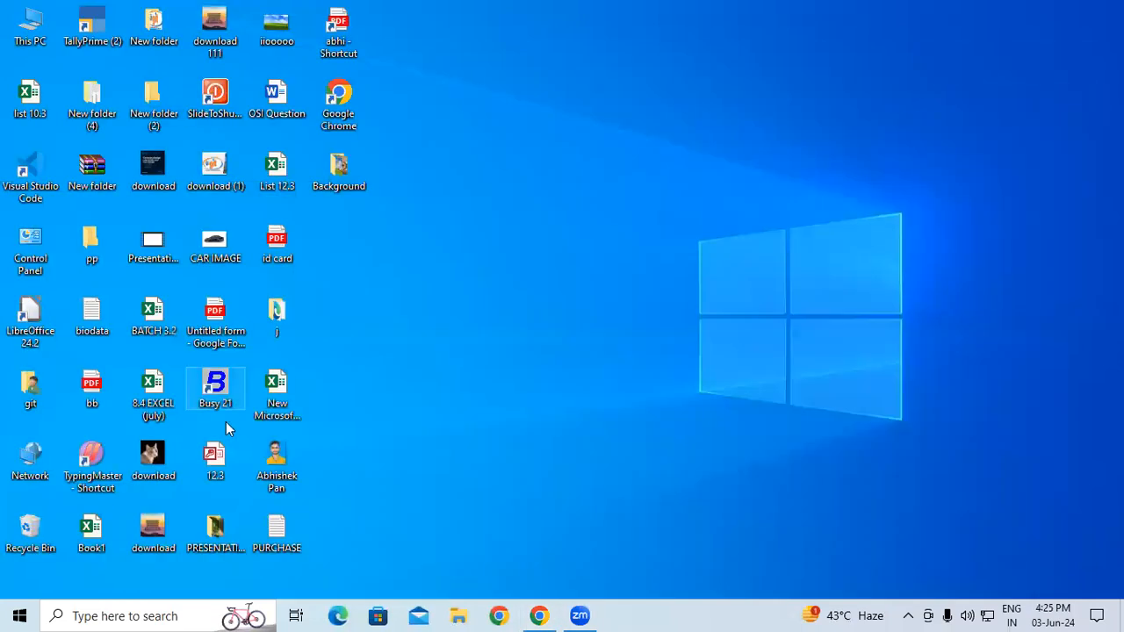
{"action": "left_click", "coordinate": [159, 615]}
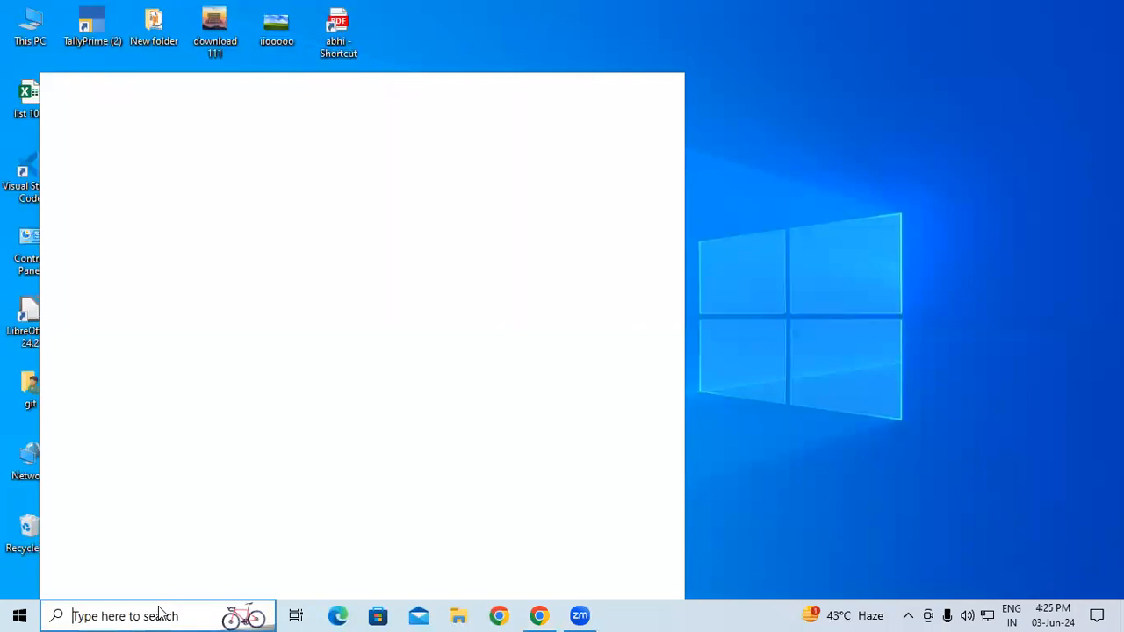
{"action": "left_click", "coordinate": [881, 198]}
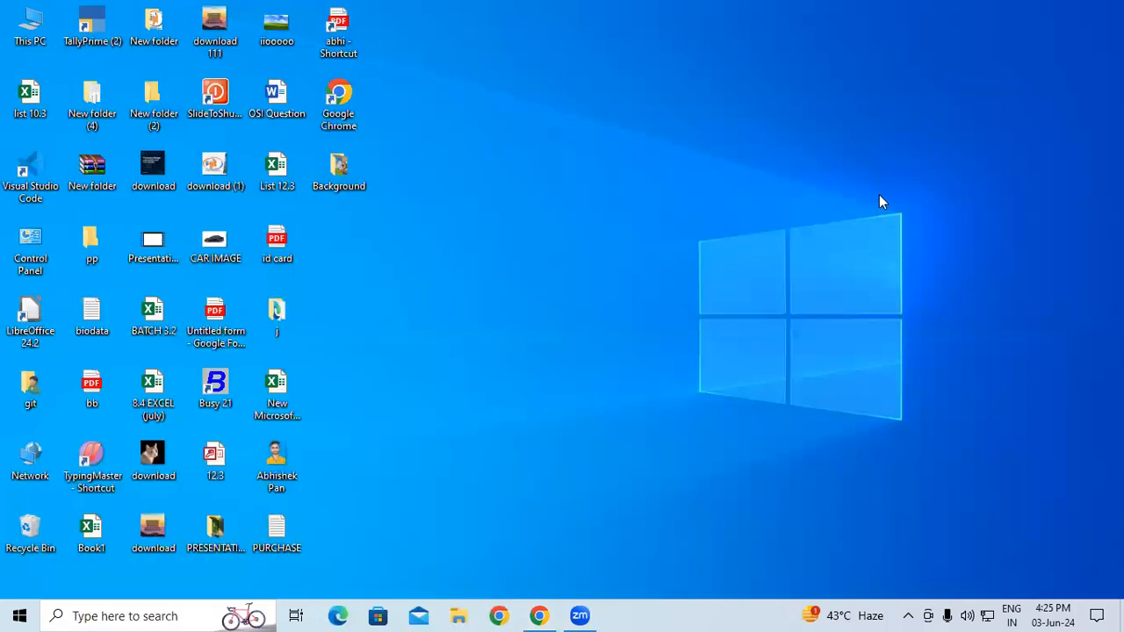
Launch Notepad with the Run command NOTEPAD and maximize its window
{"action": "key", "text": "super+r"}
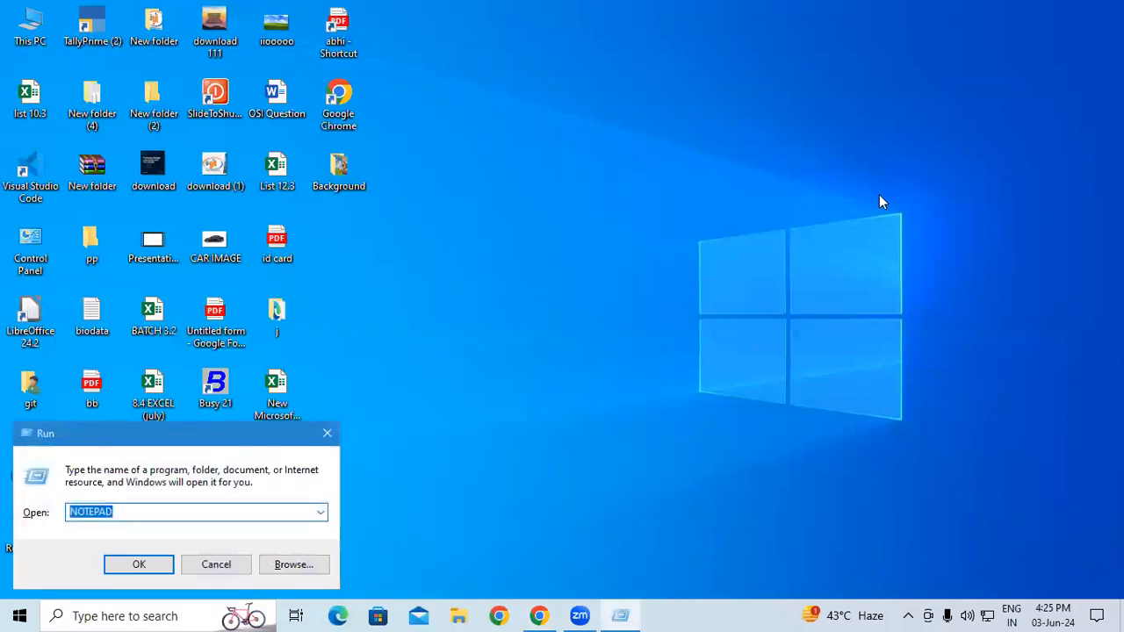
{"action": "key", "text": "Right"}
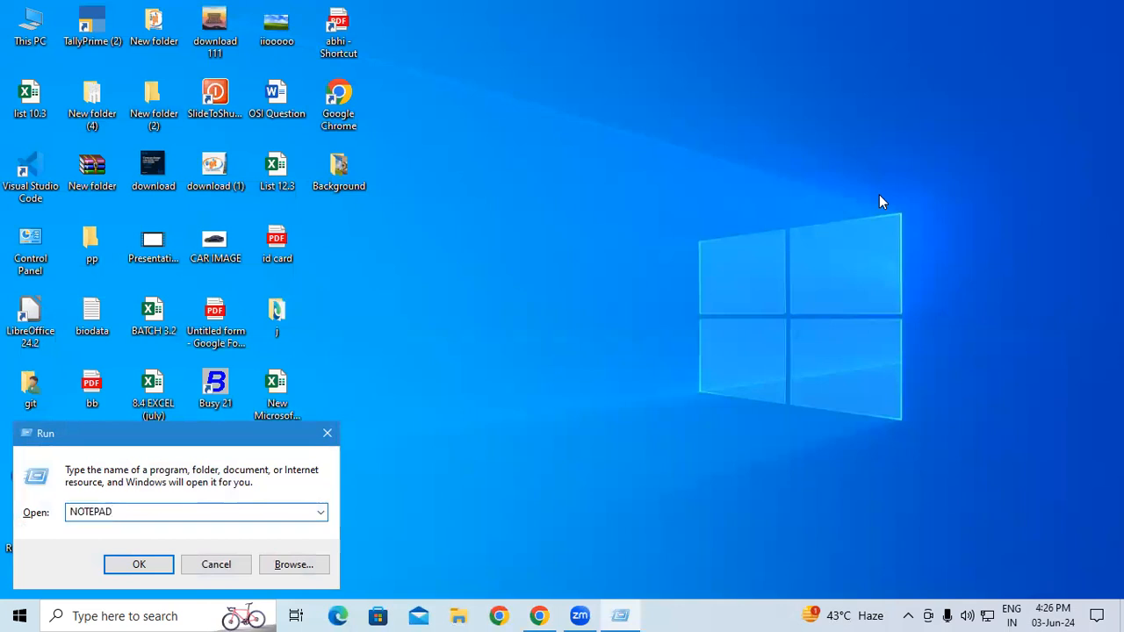
{"action": "key", "text": "Return"}
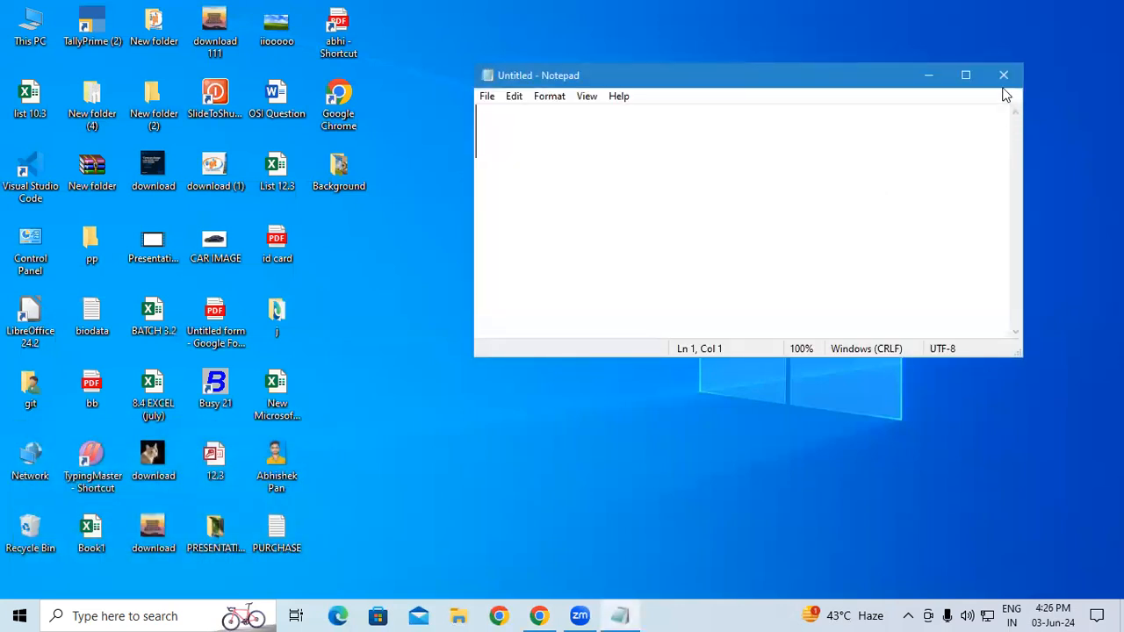
{"action": "left_click", "coordinate": [967, 76]}
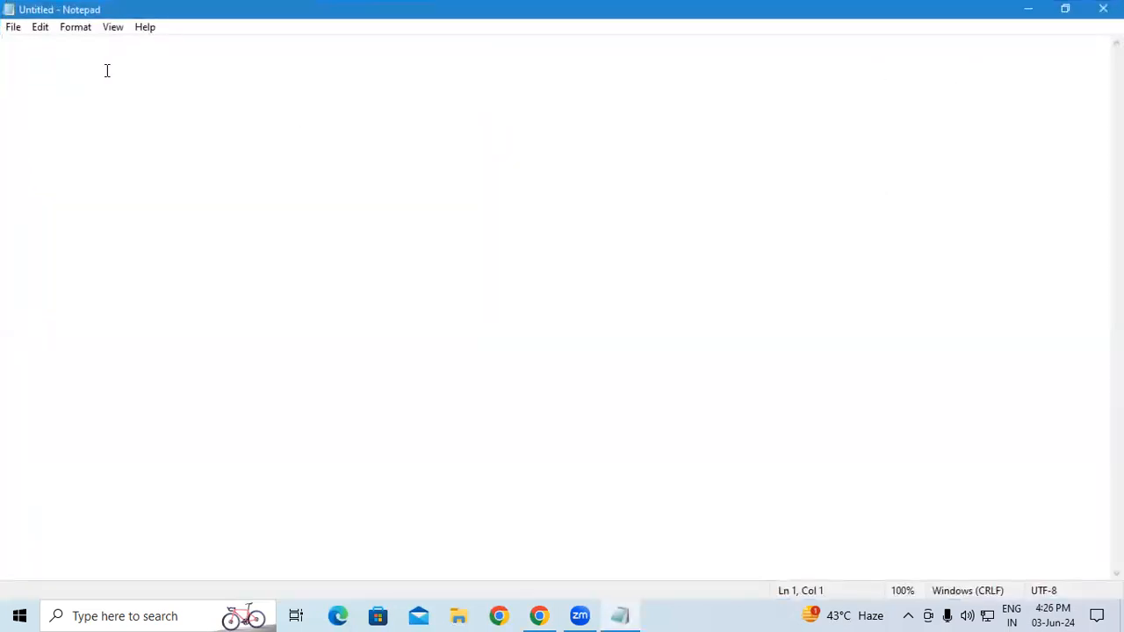
{"action": "left_click", "coordinate": [37, 36]}
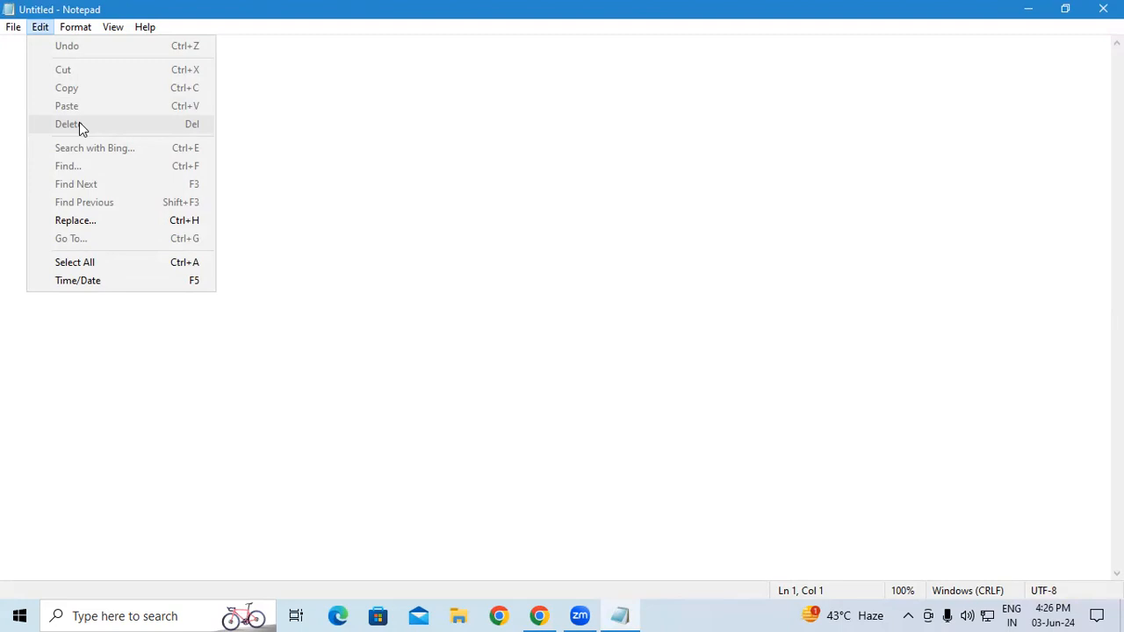
{"action": "left_click", "coordinate": [296, 148]}
{"action": "left_click", "coordinate": [10, 28]}
{"action": "left_click", "coordinate": [40, 82]}
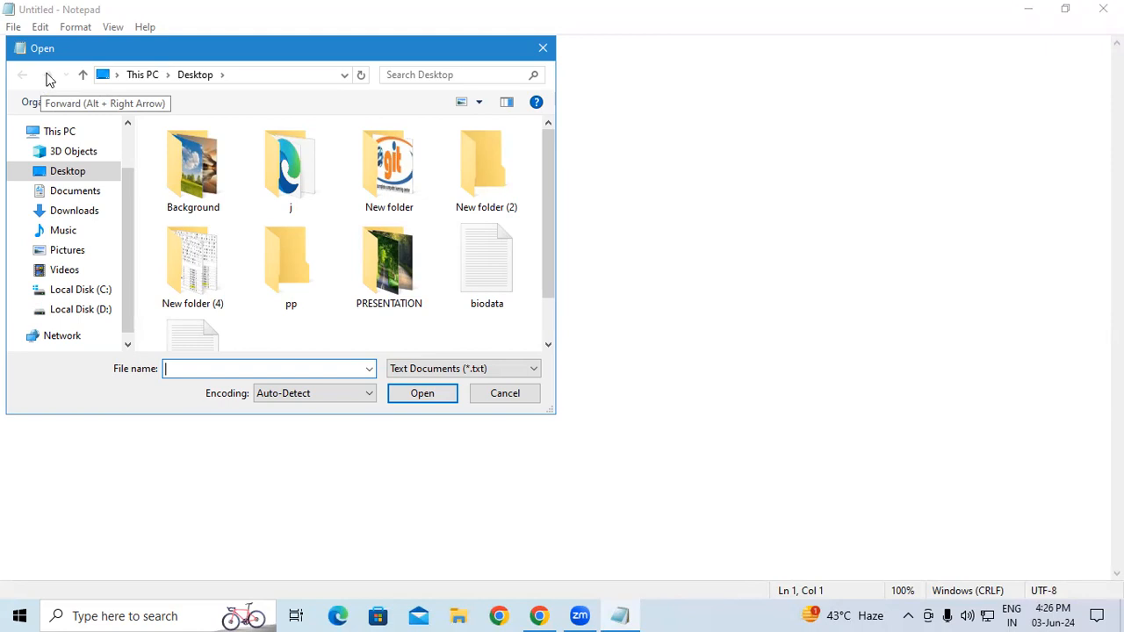
{"action": "left_click", "coordinate": [543, 48]}
Enter the text git in the untitled document and save it to the Desktop as Tri
{"action": "type", "text": "git"}
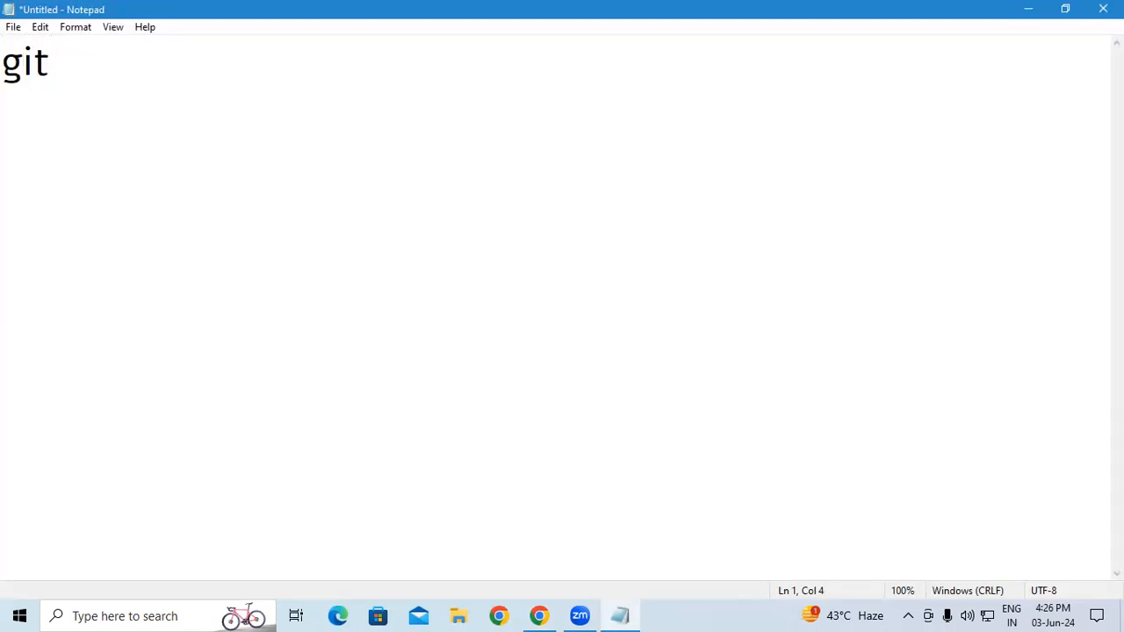
{"action": "left_click", "coordinate": [24, 38]}
{"action": "left_click", "coordinate": [13, 27]}
{"action": "left_click", "coordinate": [53, 102]}
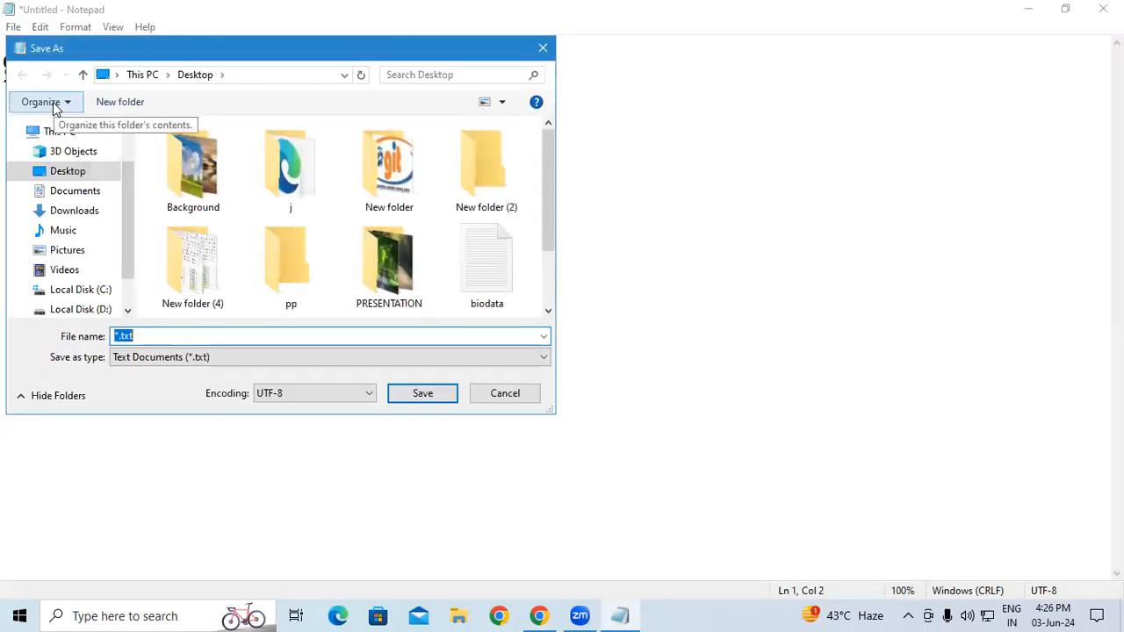
{"action": "left_click", "coordinate": [65, 171]}
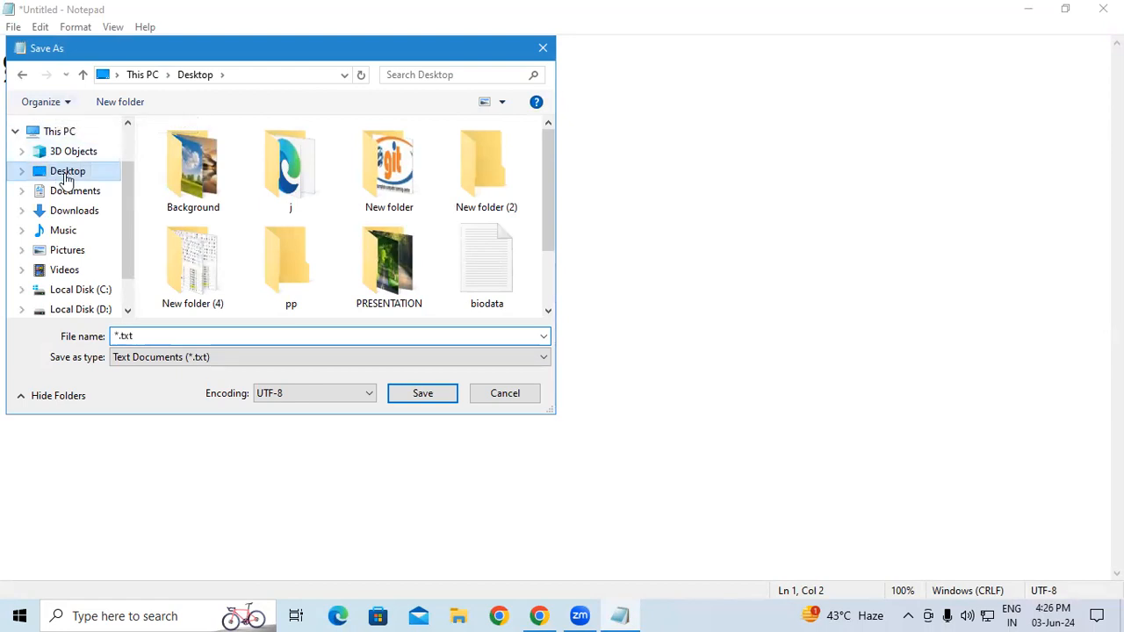
{"action": "left_click", "coordinate": [148, 336]}
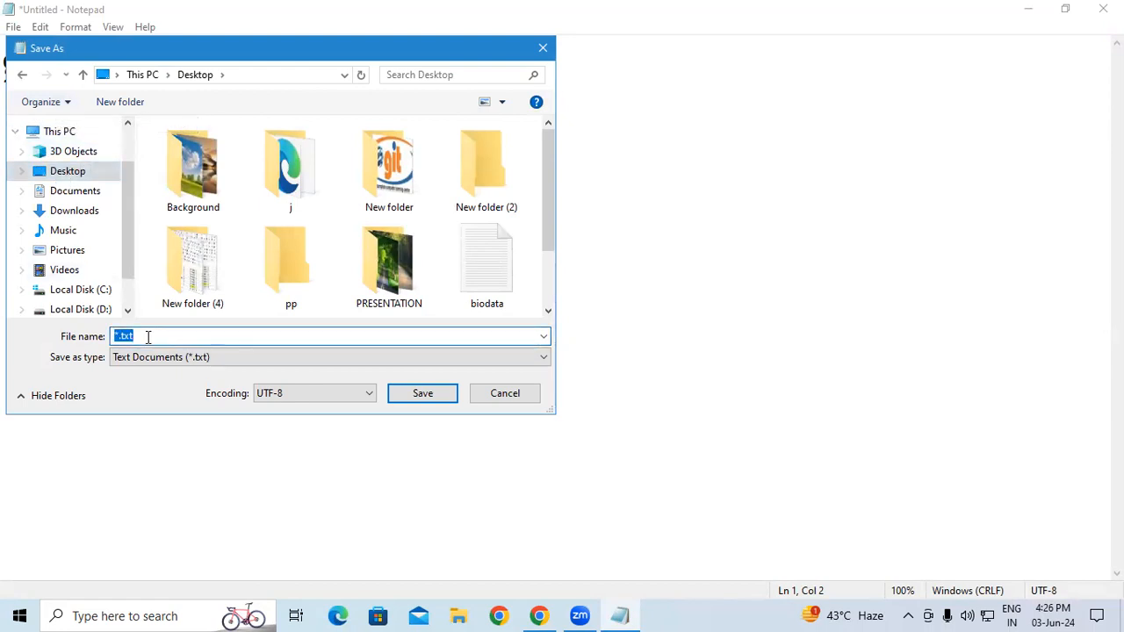
{"action": "type", "text": "Tri"}
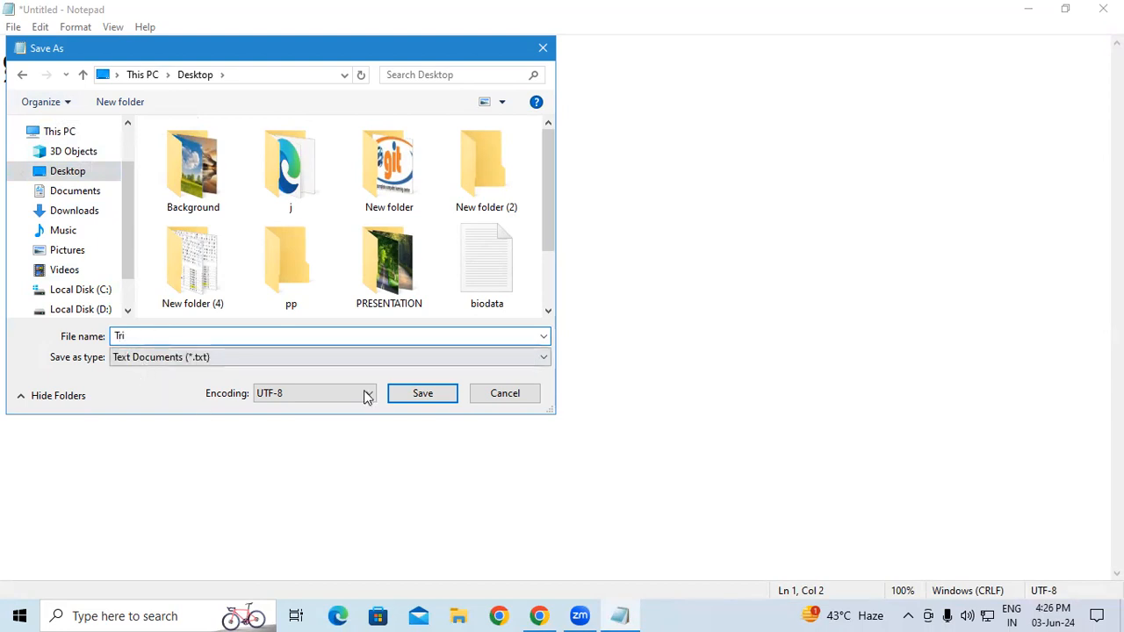
{"action": "left_click", "coordinate": [422, 394]}
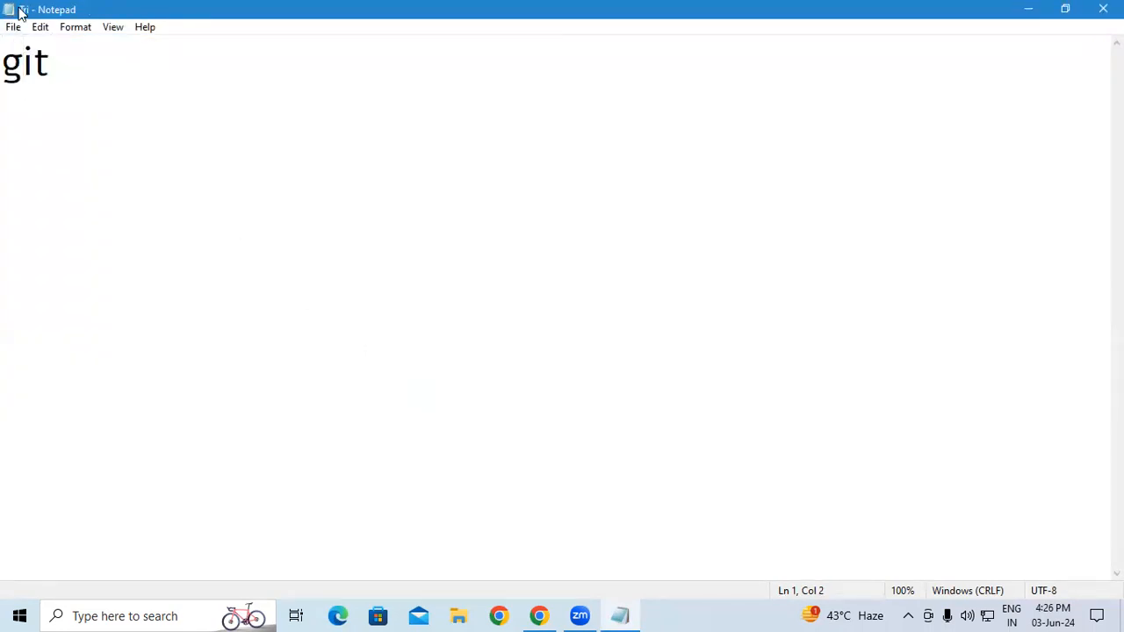
Add a second word git after the existing text and save the Tri document
{"action": "left_click", "coordinate": [178, 82]}
{"action": "type", "text": "git"}
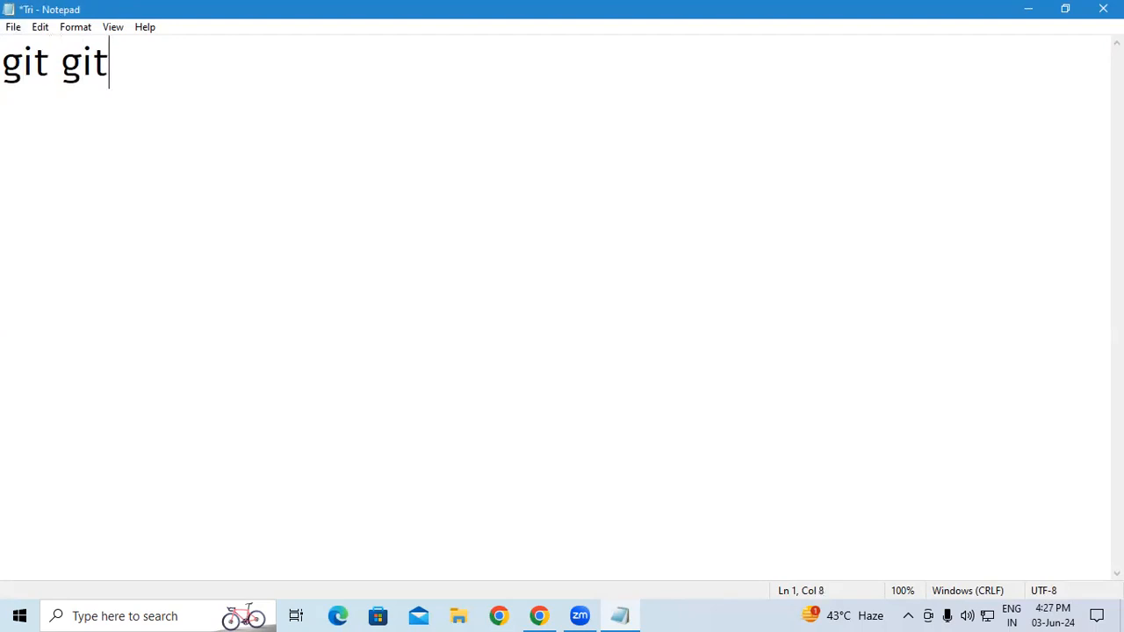
{"action": "left_click", "coordinate": [10, 32]}
{"action": "left_click", "coordinate": [37, 100]}
Save a copy of the Tri document in the Music folder under the name vvv
{"action": "left_click", "coordinate": [14, 34]}
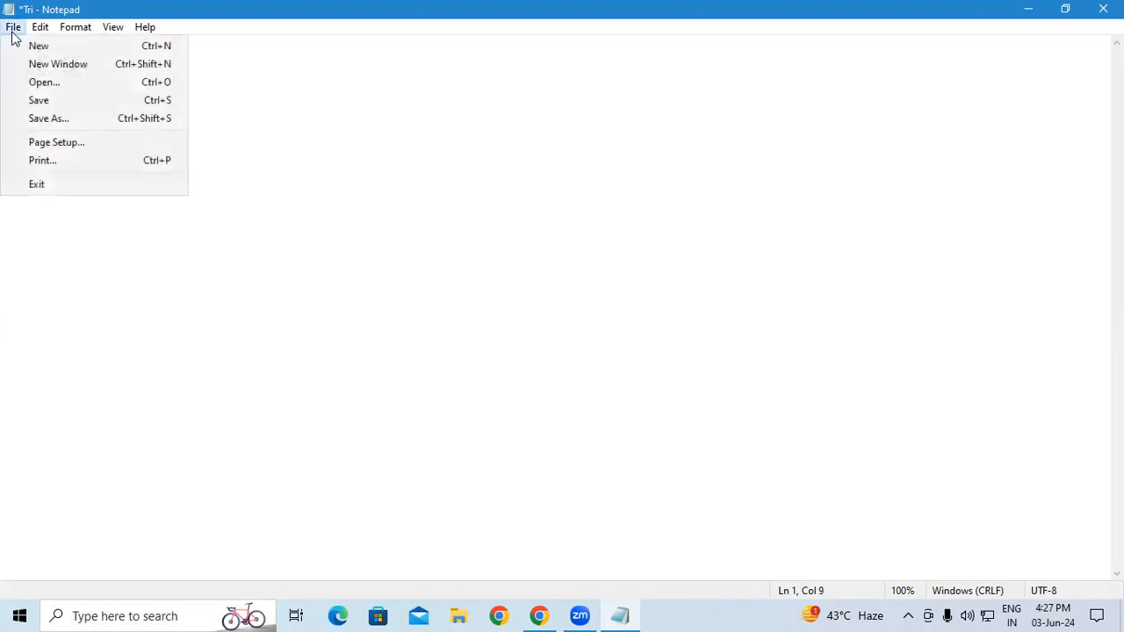
{"action": "left_click", "coordinate": [60, 128]}
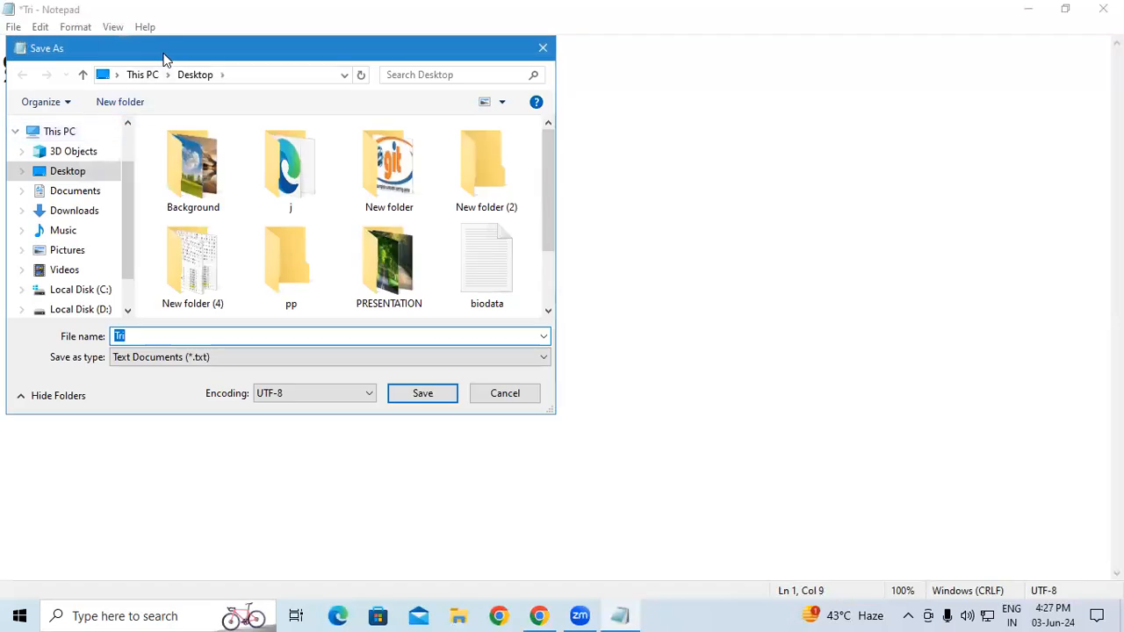
{"action": "left_click_drag", "start_coordinate": [164, 58], "coordinate": [494, 69]}
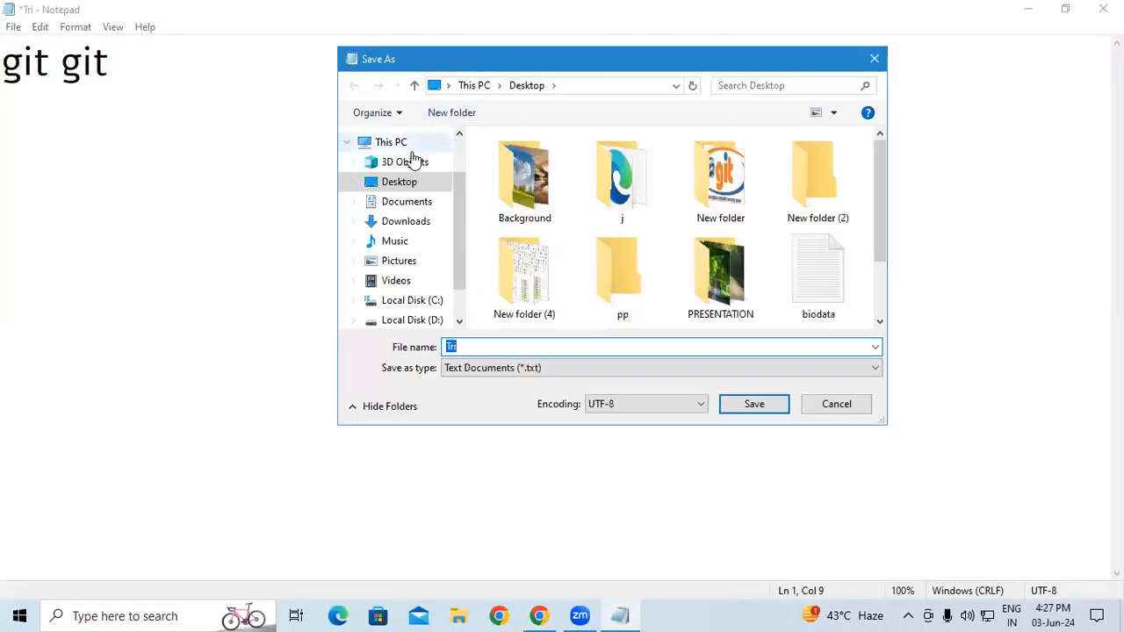
{"action": "left_click", "coordinate": [406, 184]}
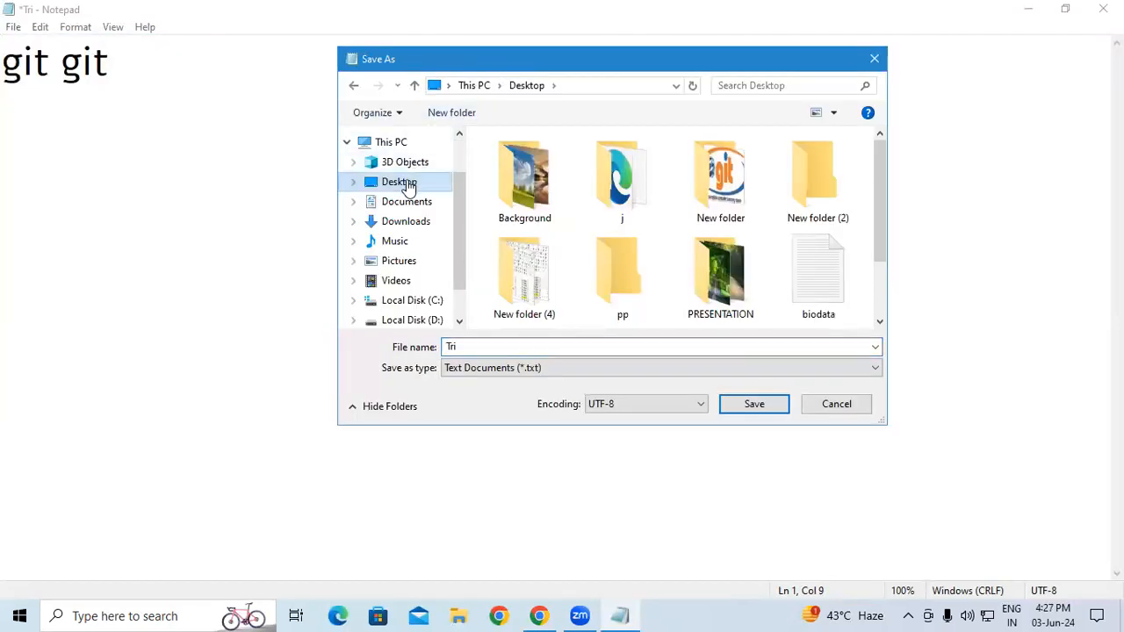
{"action": "left_click", "coordinate": [400, 247]}
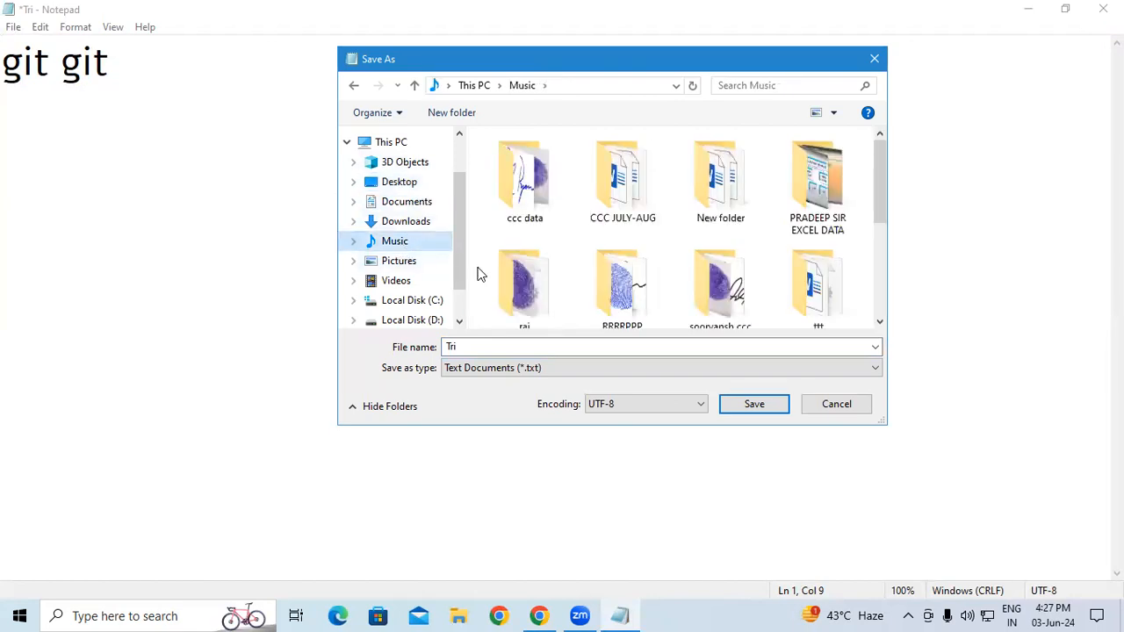
{"action": "double_click", "coordinate": [478, 347]}
{"action": "type", "text": "vvv"}
{"action": "left_click", "coordinate": [749, 404]}
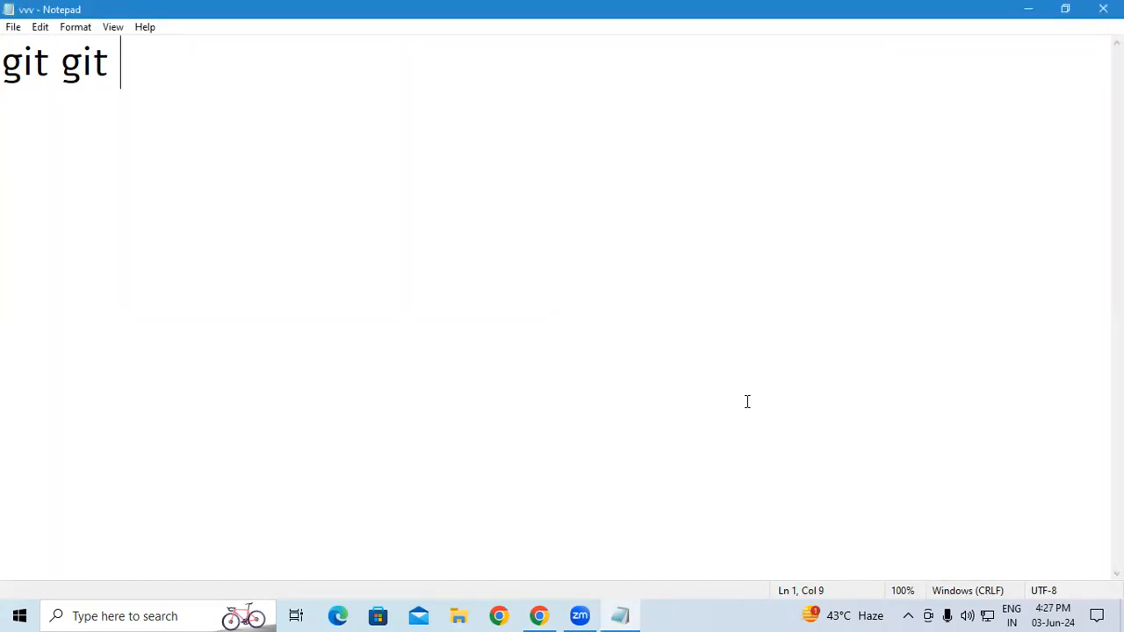
Close the vvv document, and review the text of the Tri file on the desktop before closing it
{"action": "left_click", "coordinate": [1103, 9]}
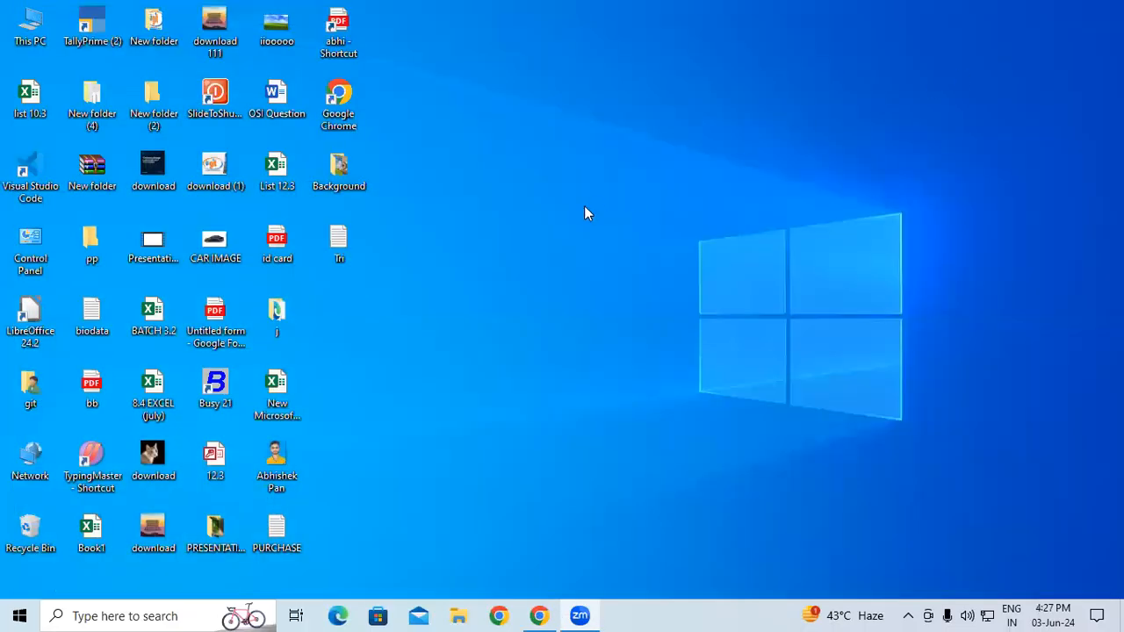
{"action": "double_click", "coordinate": [338, 239]}
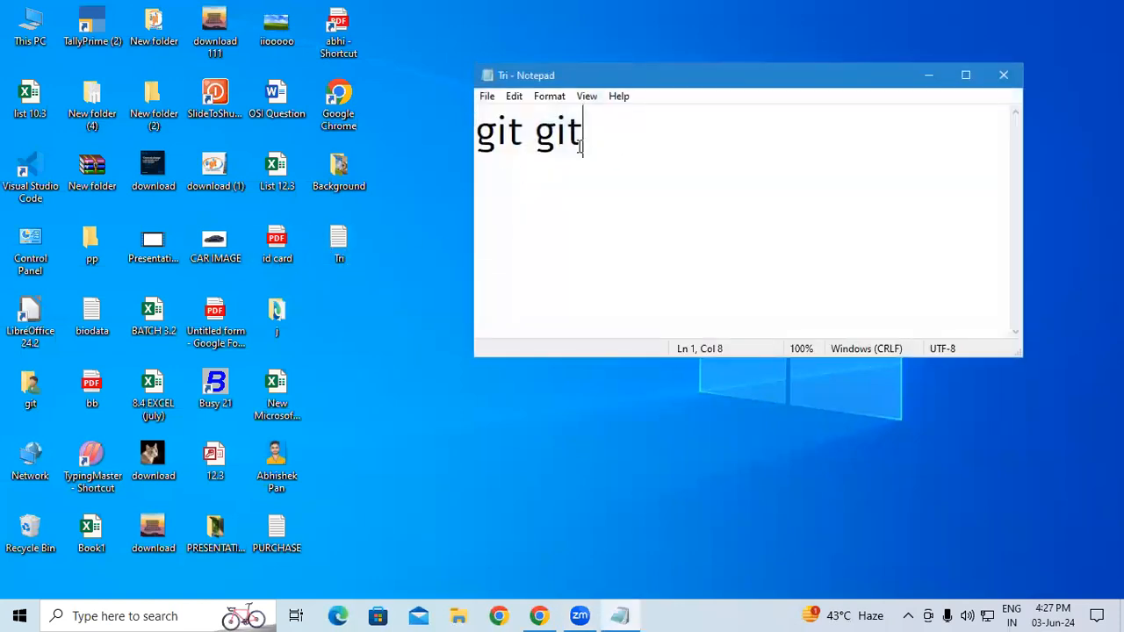
{"action": "left_click_drag", "start_coordinate": [588, 155], "coordinate": [395, 146]}
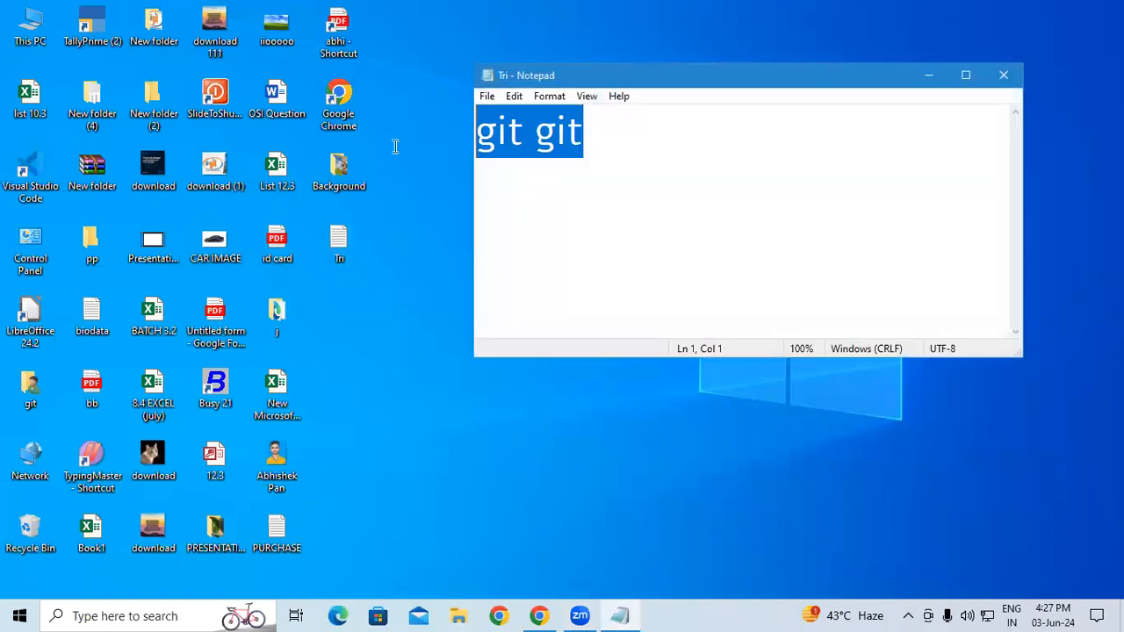
{"action": "left_click", "coordinate": [1004, 75]}
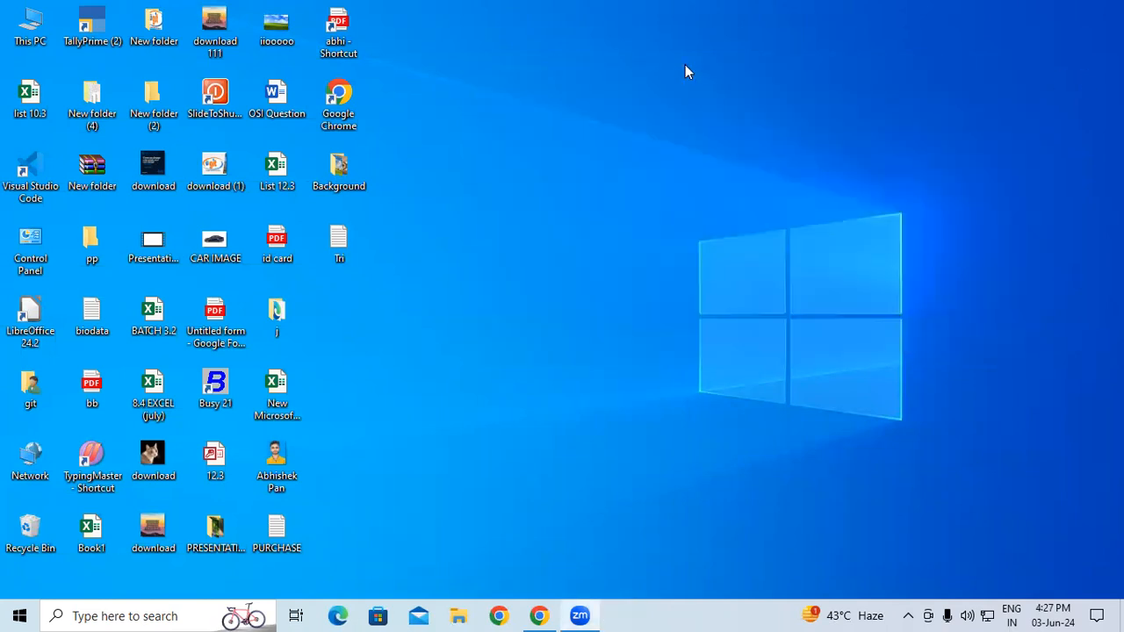
Search the Music folder in File Explorer for vvv, open that file in Notepad and select its text
{"action": "double_click", "coordinate": [29, 26]}
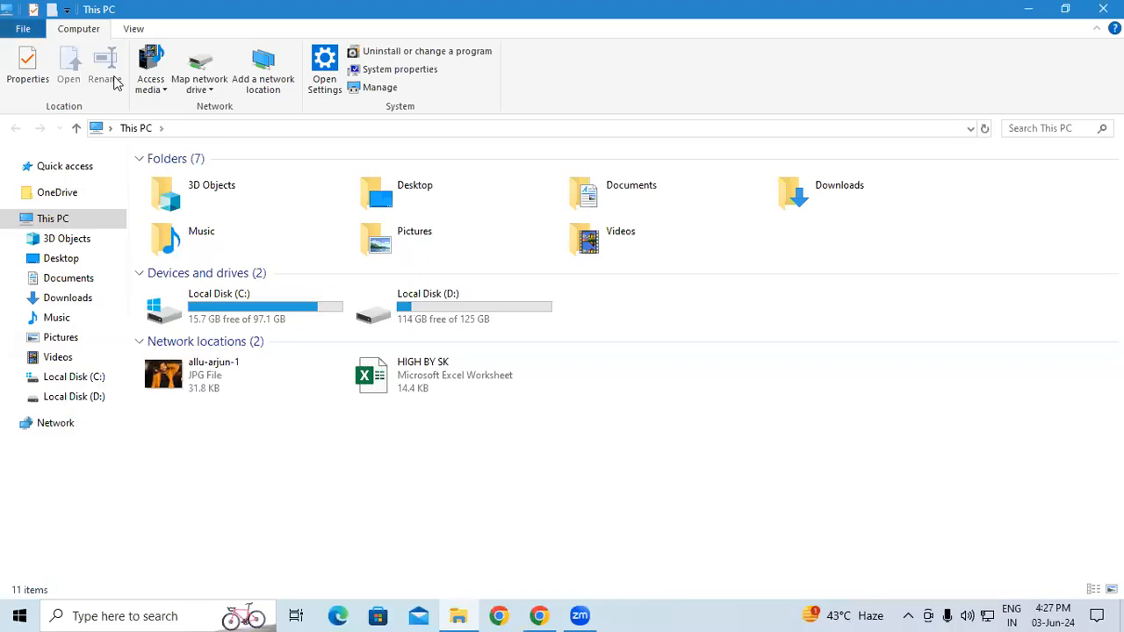
{"action": "left_click", "coordinate": [55, 319]}
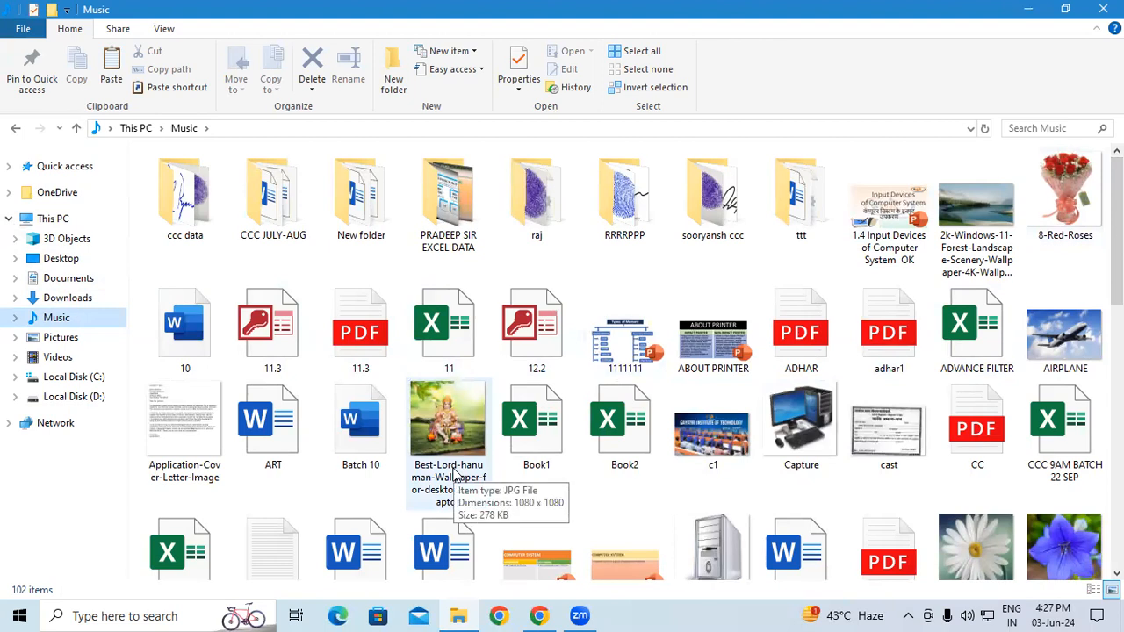
{"action": "key", "text": "ctrl+e"}
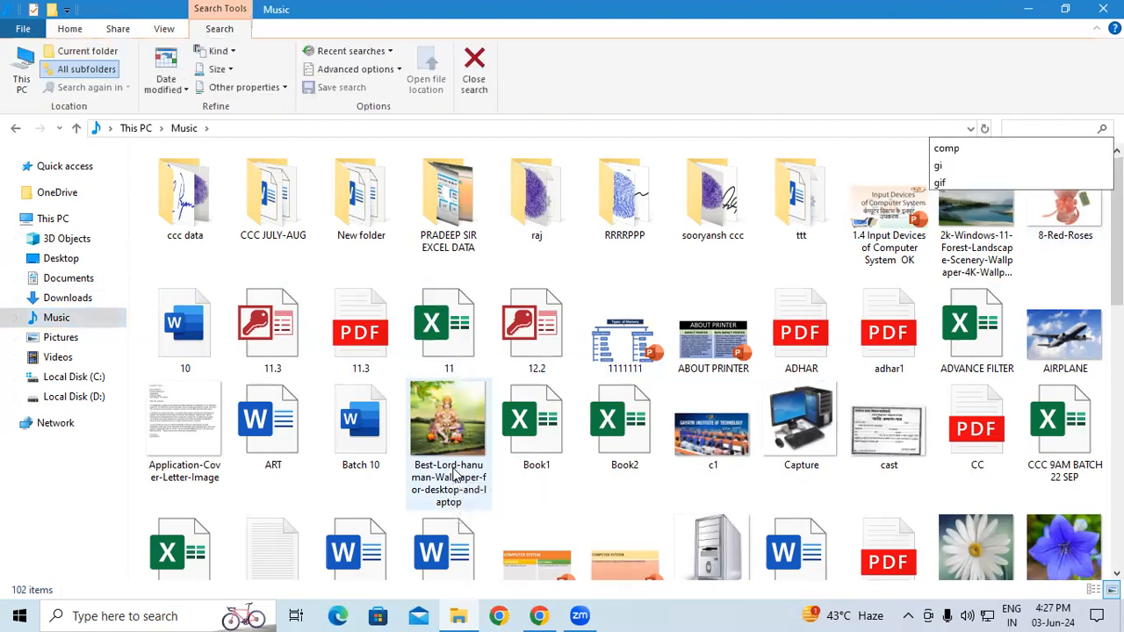
{"action": "type", "text": "vvv"}
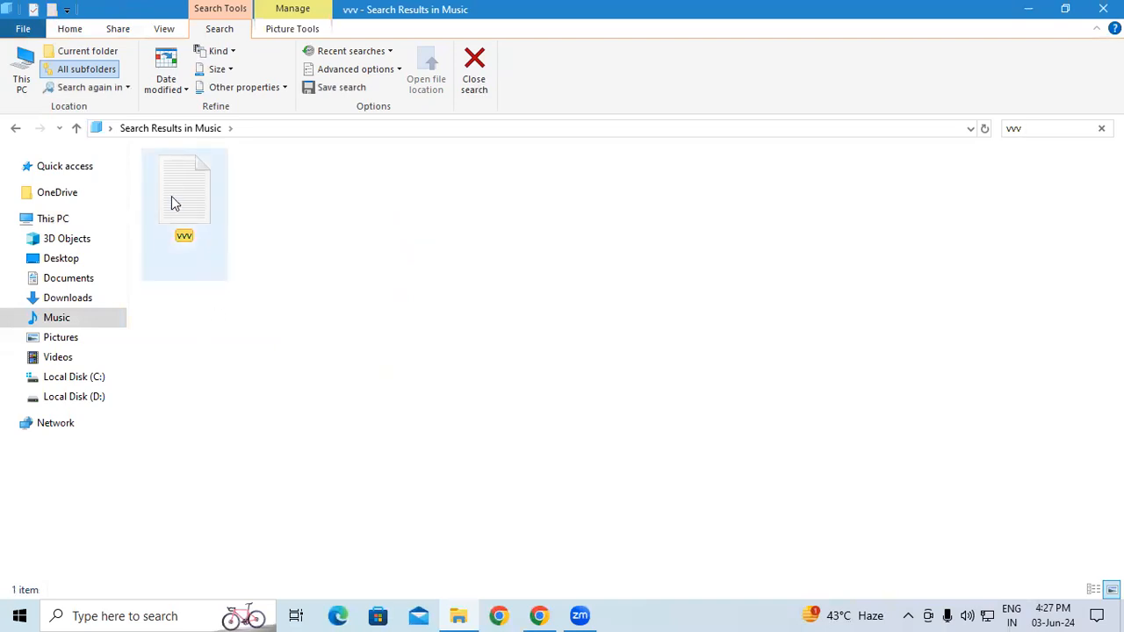
{"action": "double_click", "coordinate": [173, 202]}
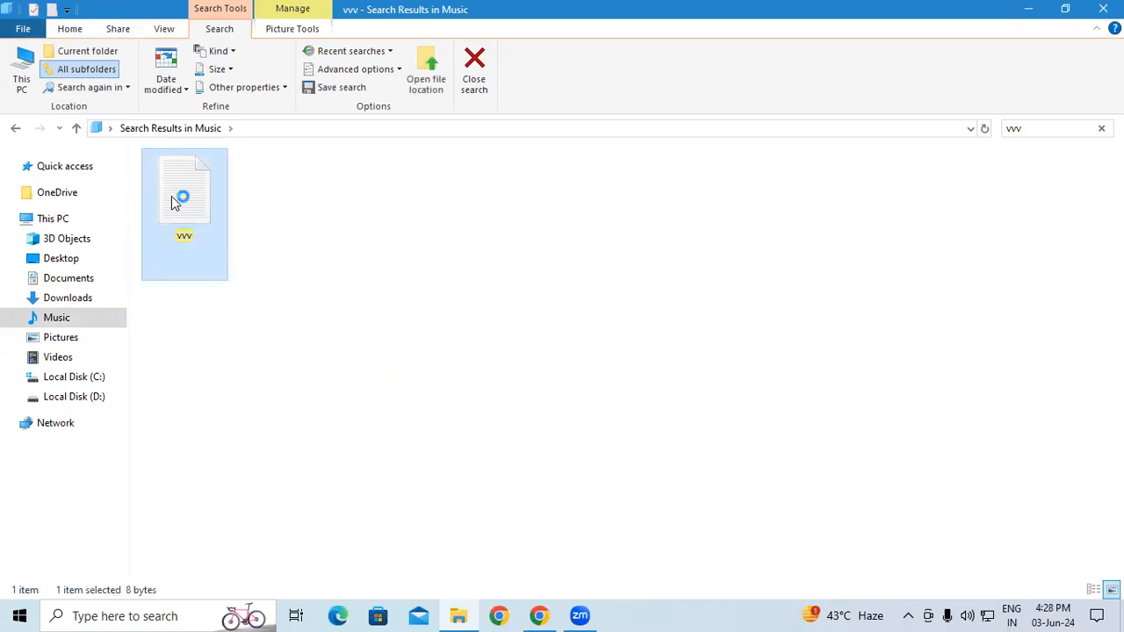
{"action": "left_click_drag", "start_coordinate": [607, 133], "coordinate": [416, 131]}
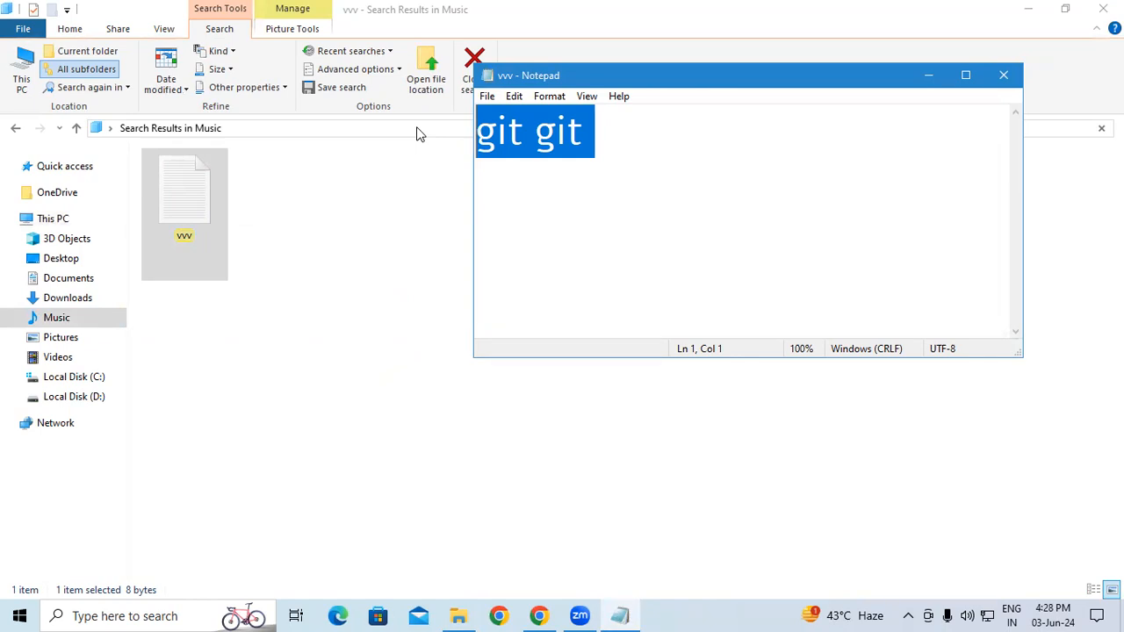
Deselect the text and maximize the vvv document's window
{"action": "left_click", "coordinate": [487, 96]}
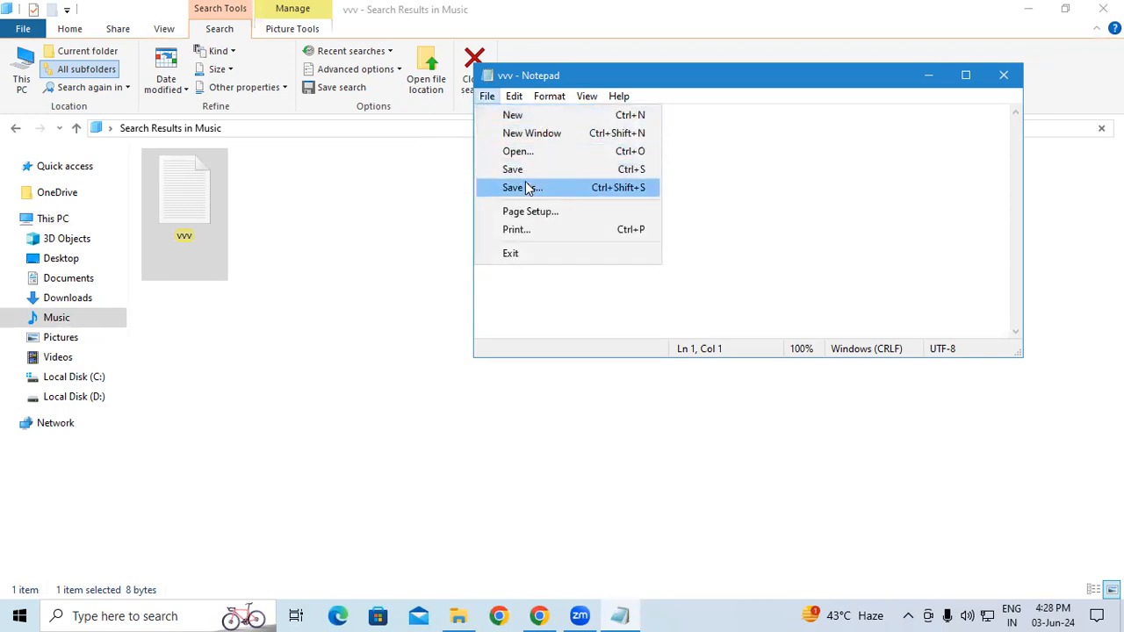
{"action": "left_click", "coordinate": [698, 167]}
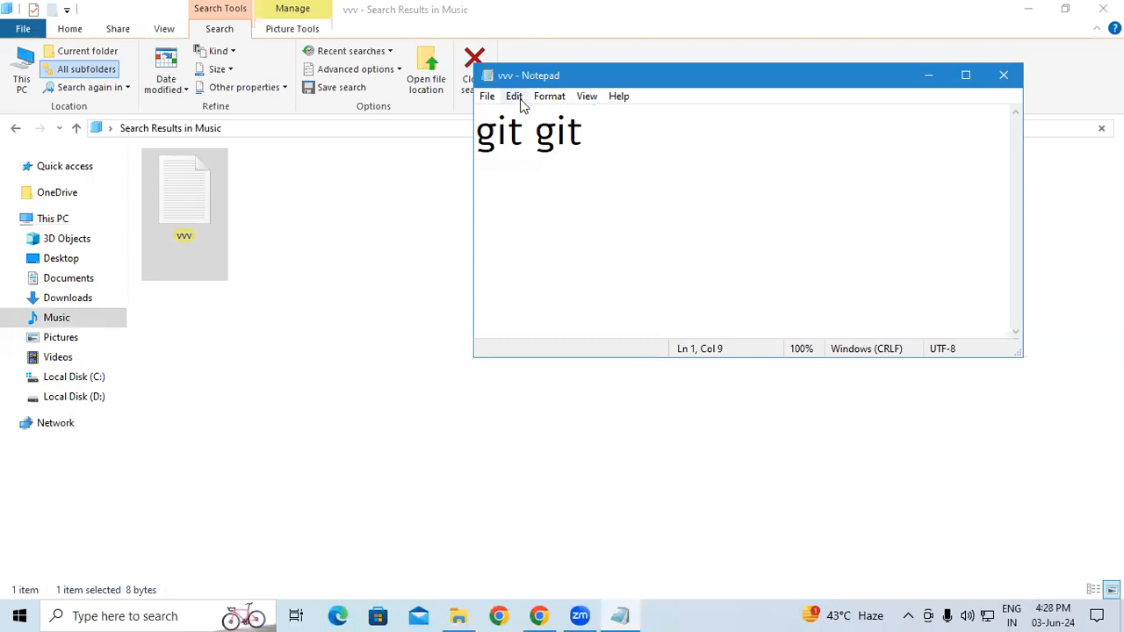
{"action": "left_click", "coordinate": [965, 74]}
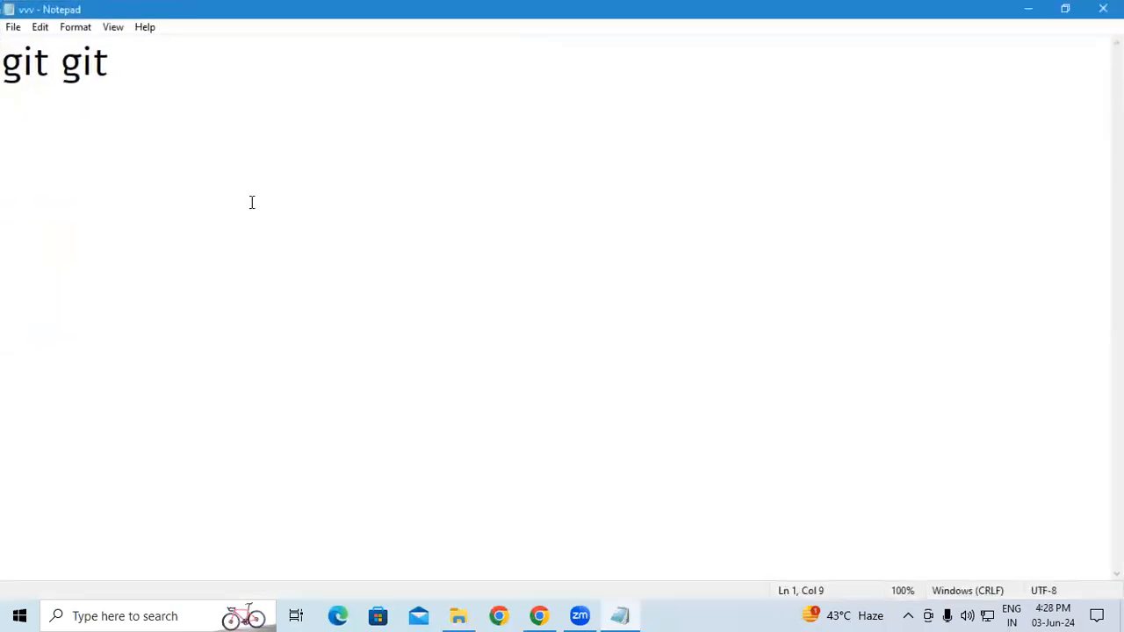
Delete all the text in the vvv document
{"action": "left_click", "coordinate": [40, 27]}
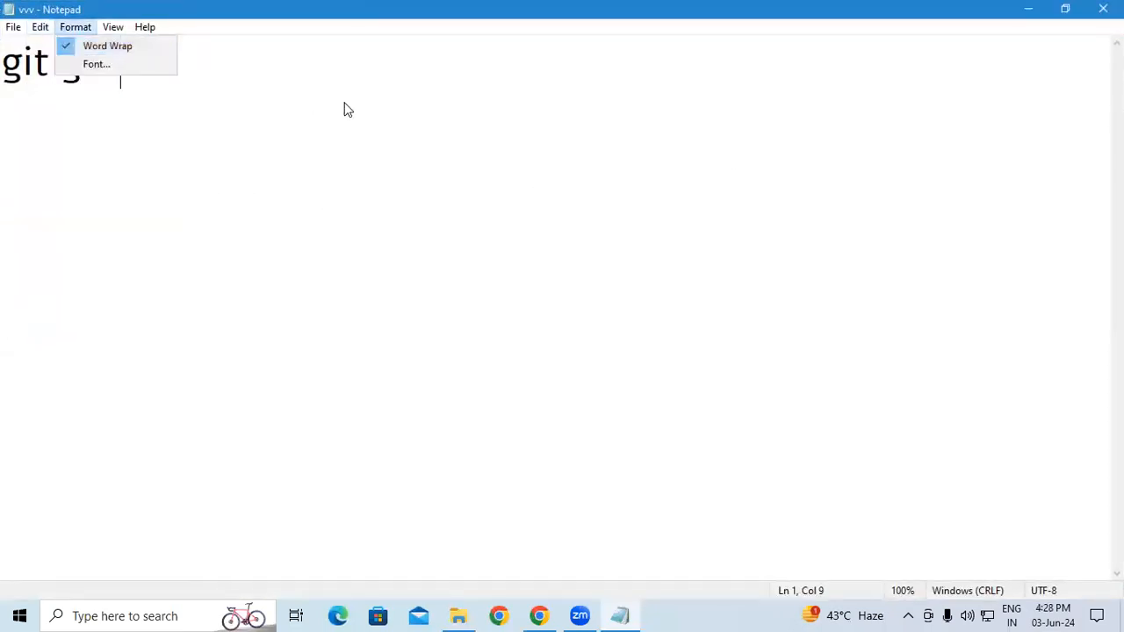
{"action": "left_click", "coordinate": [262, 100]}
{"action": "left_click_drag", "start_coordinate": [262, 100], "coordinate": [7, 69]}
{"action": "key", "text": "BackSpace"}
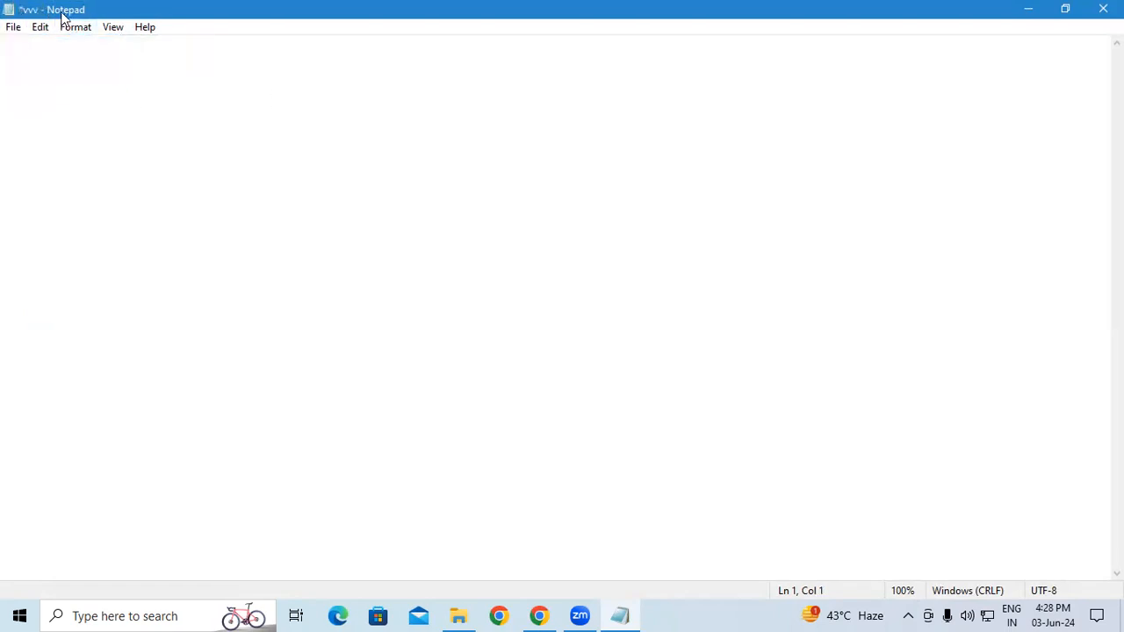
Start a new blank document without saving the changes to vvv
{"action": "left_click", "coordinate": [50, 28]}
{"action": "mouse_move", "coordinate": [62, 28]}
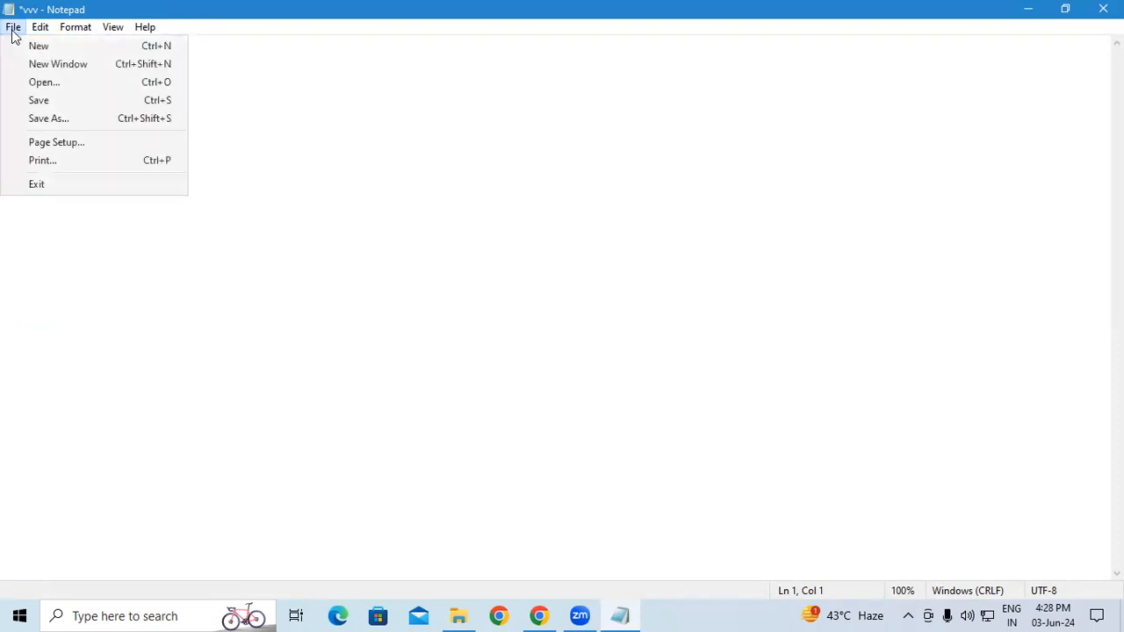
{"action": "left_click", "coordinate": [48, 46]}
{"action": "left_click", "coordinate": [584, 324]}
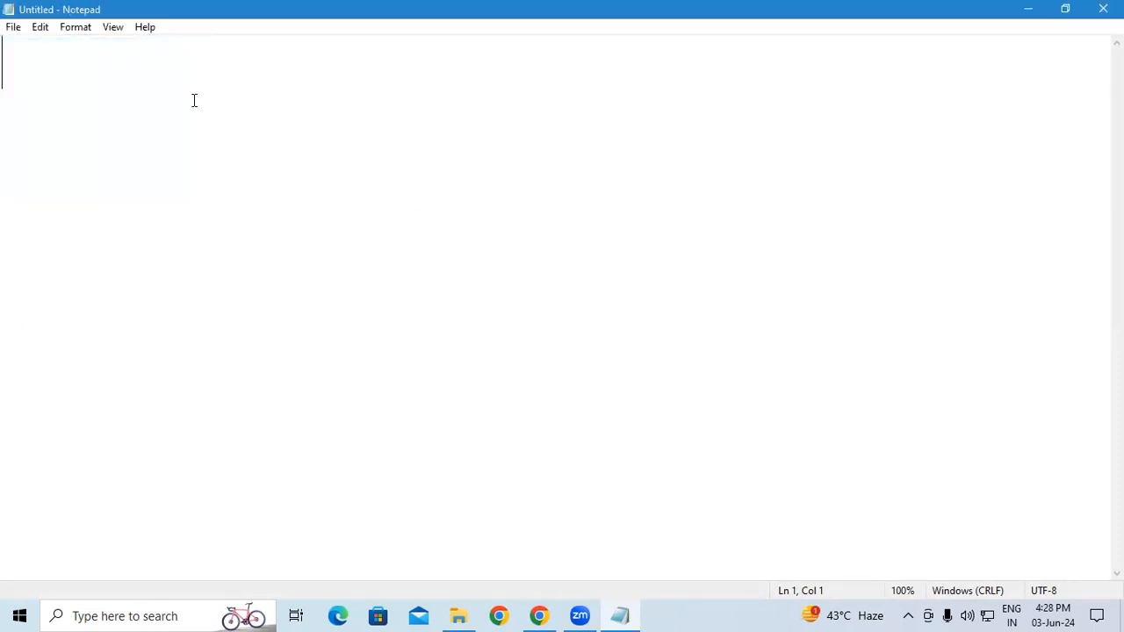
{"action": "left_click", "coordinate": [37, 28]}
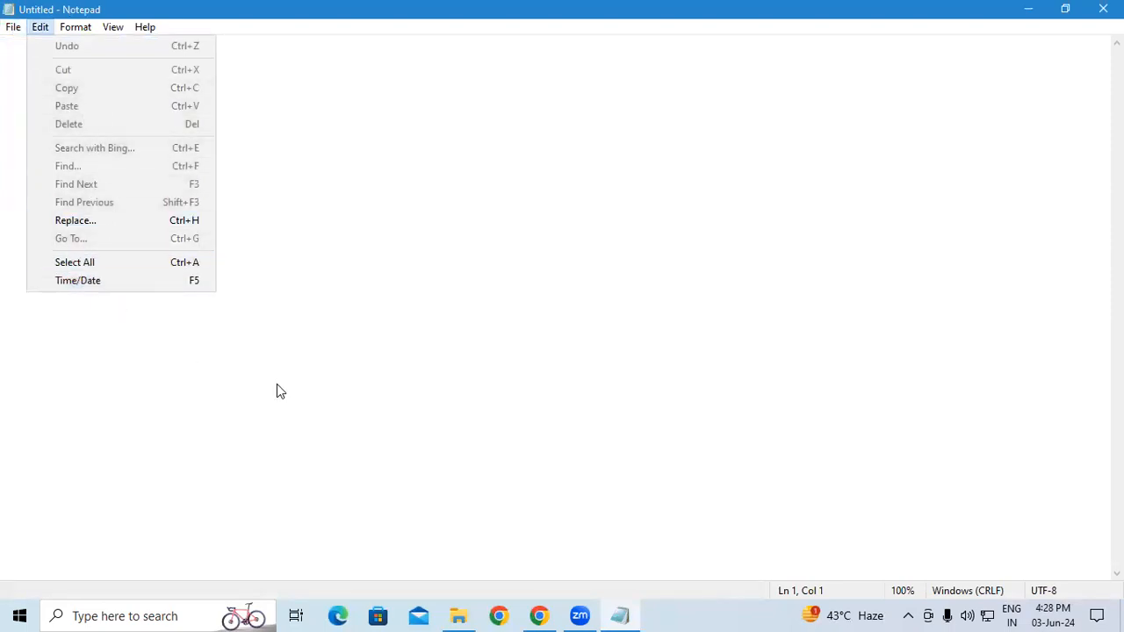
{"action": "left_click", "coordinate": [407, 127]}
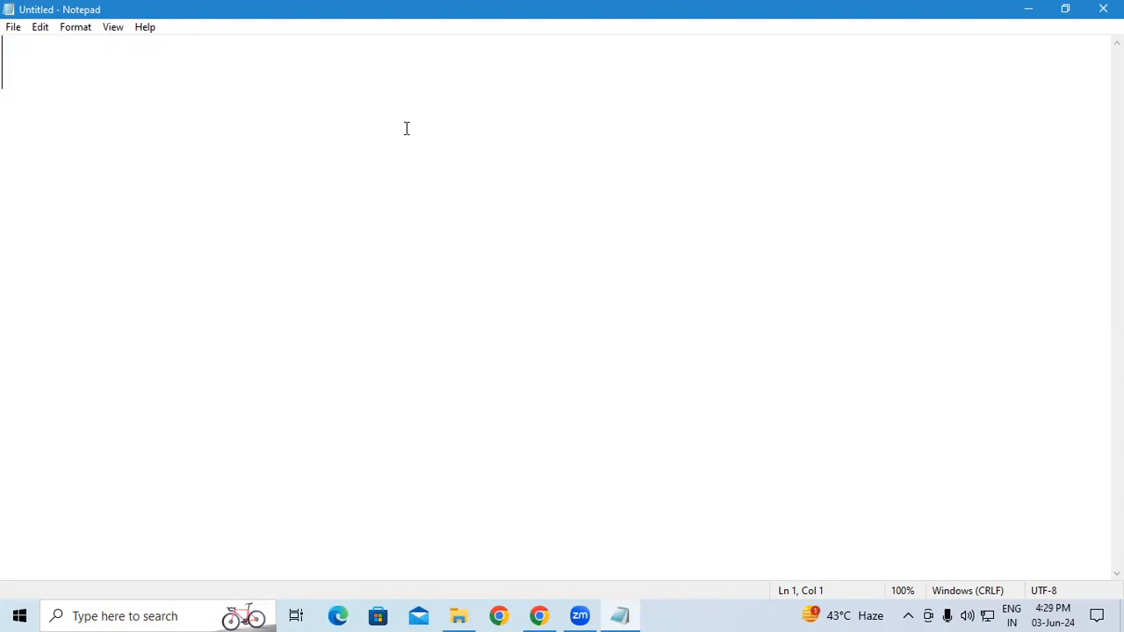
Launch Word by running the winword command, and close it again
{"action": "key", "text": "super+r"}
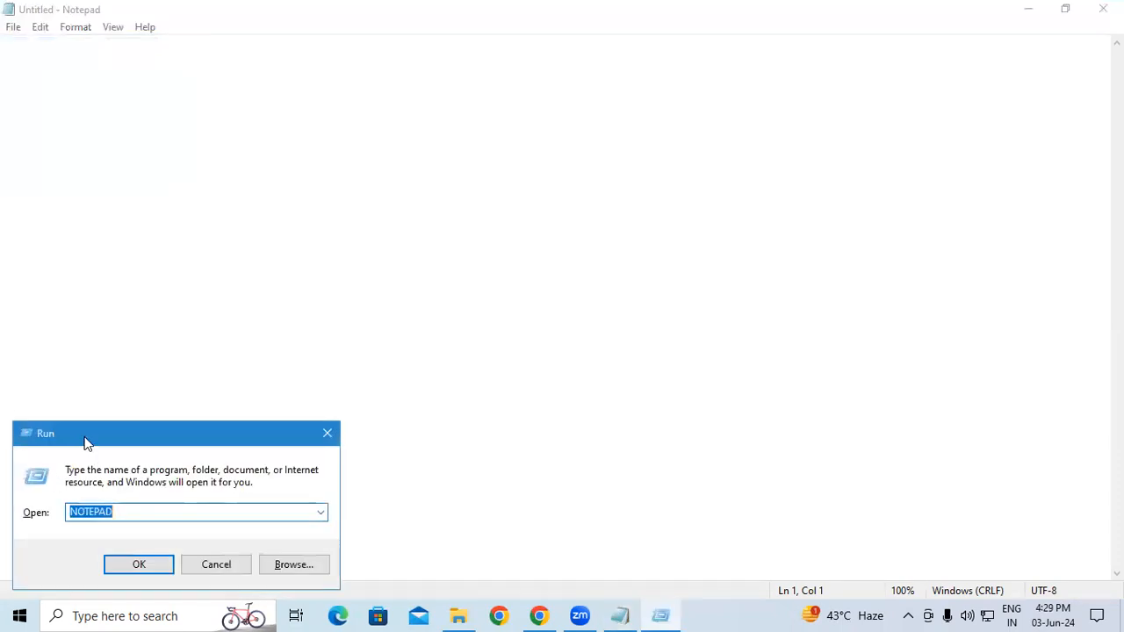
{"action": "left_click_drag", "start_coordinate": [84, 442], "coordinate": [246, 228]}
{"action": "key", "text": "BackSpace"}
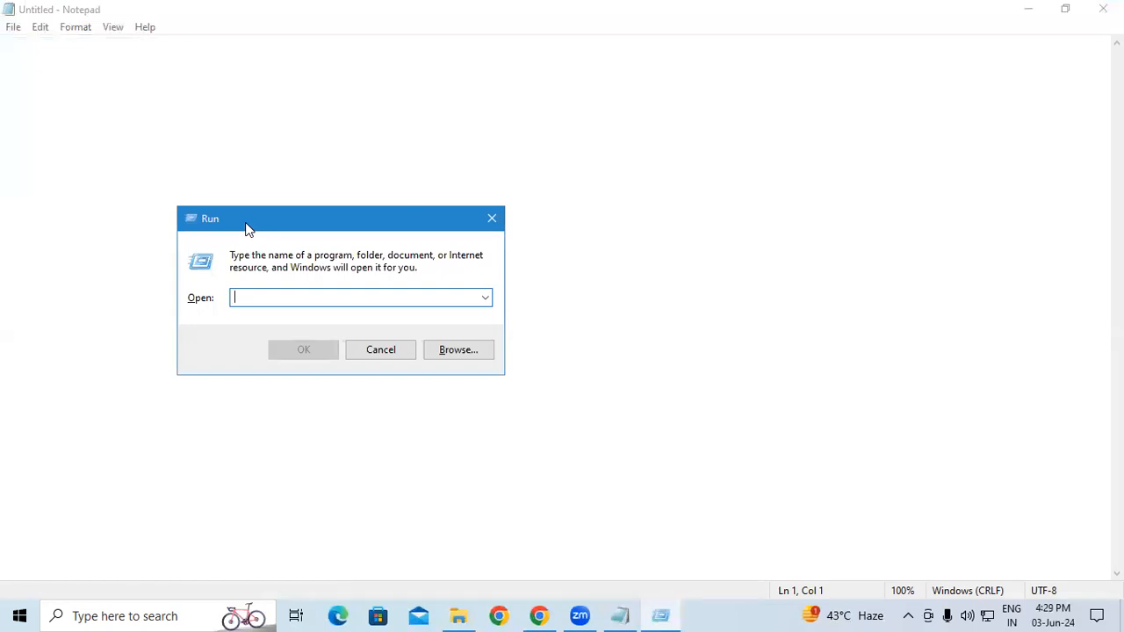
{"action": "type", "text": "winw"}
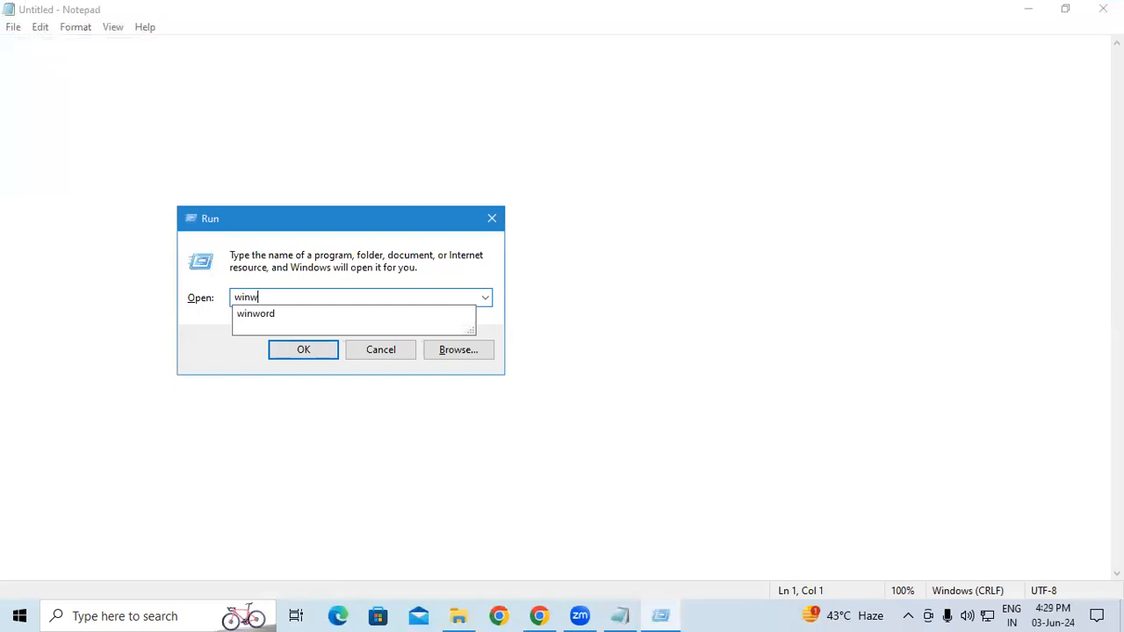
{"action": "key", "text": "Down"}
{"action": "key", "text": "Return"}
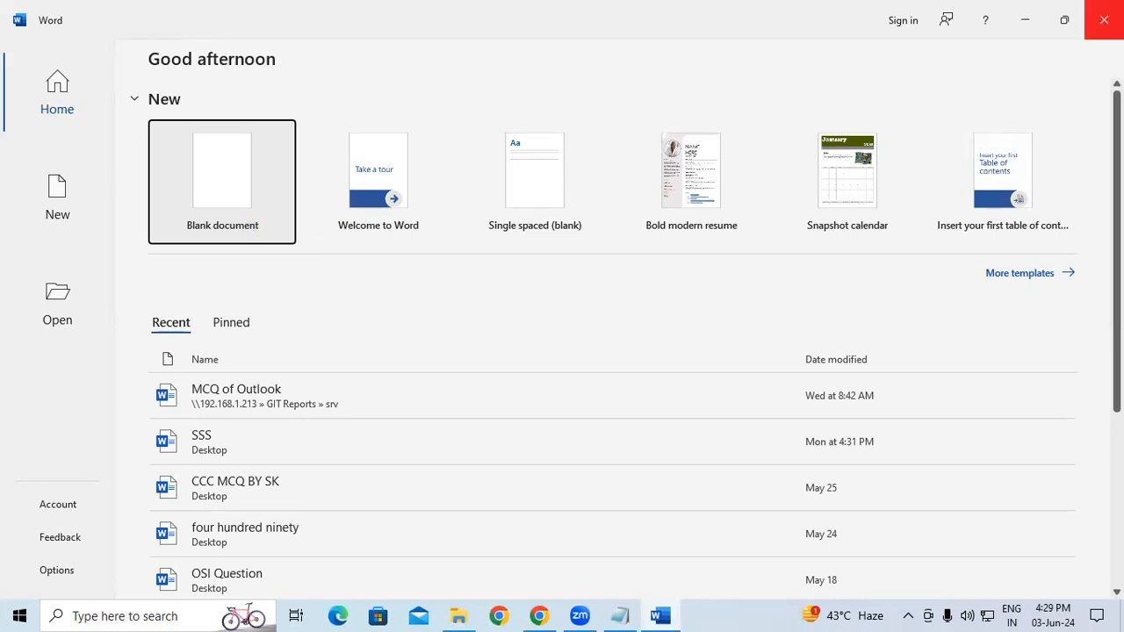
{"action": "left_click", "coordinate": [1104, 20]}
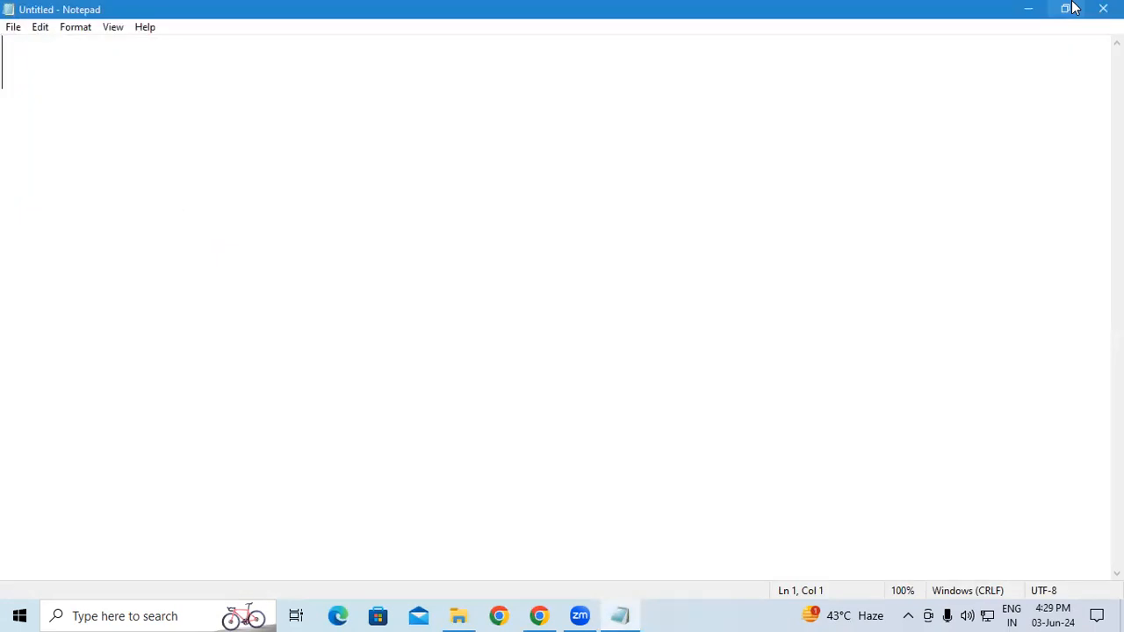
Search Windows for word, open the Word app and create a blank document
{"action": "left_click", "coordinate": [135, 614]}
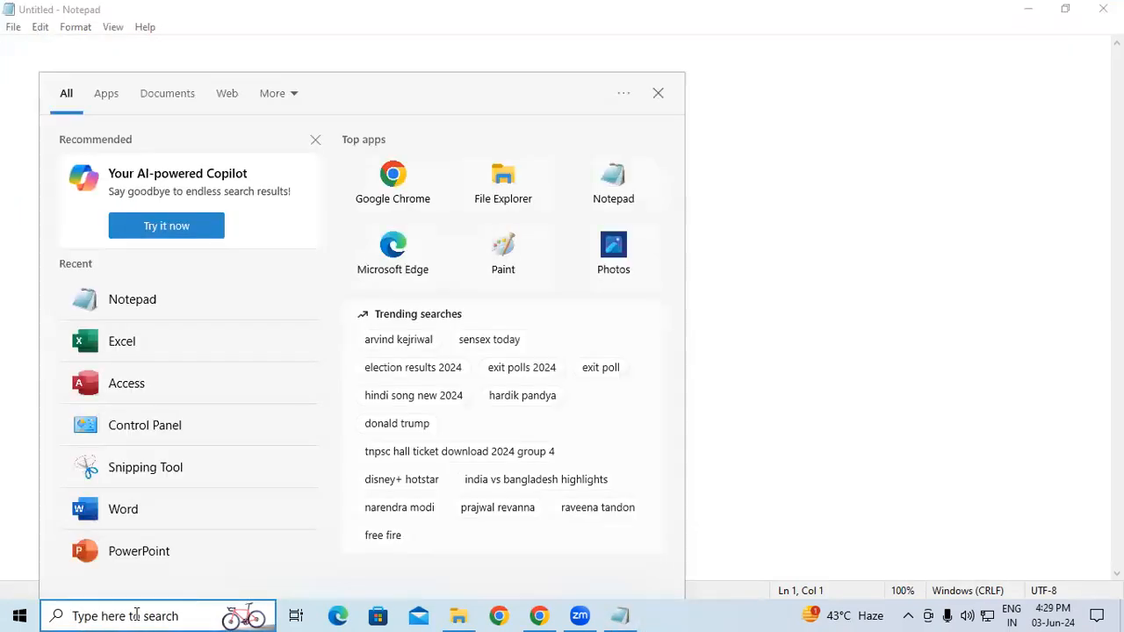
{"action": "type", "text": "word"}
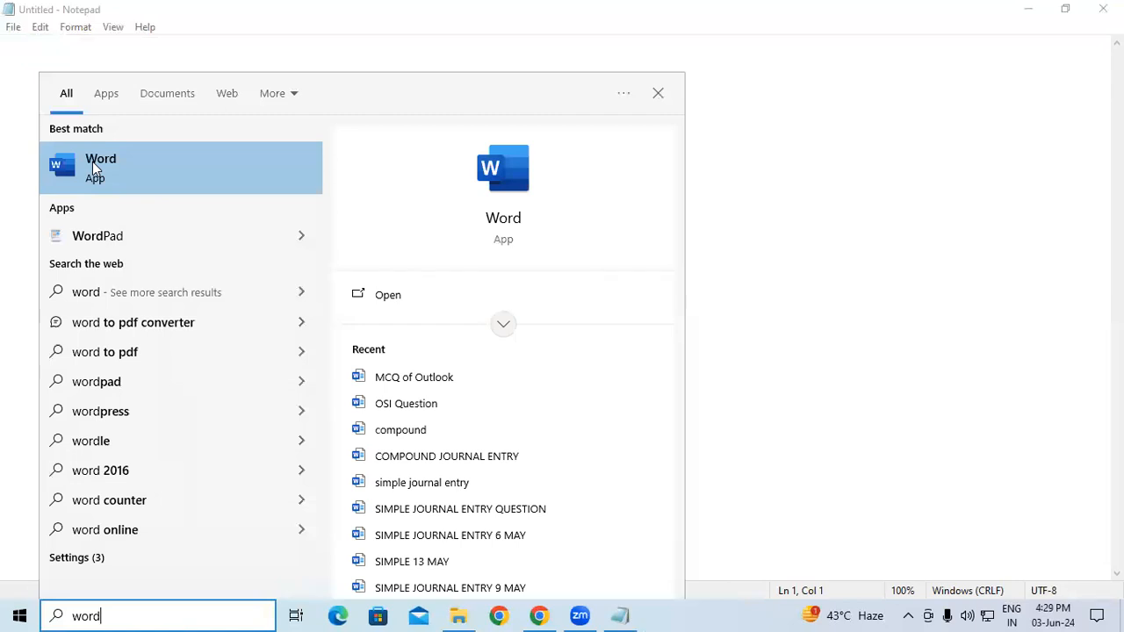
{"action": "left_click", "coordinate": [92, 162]}
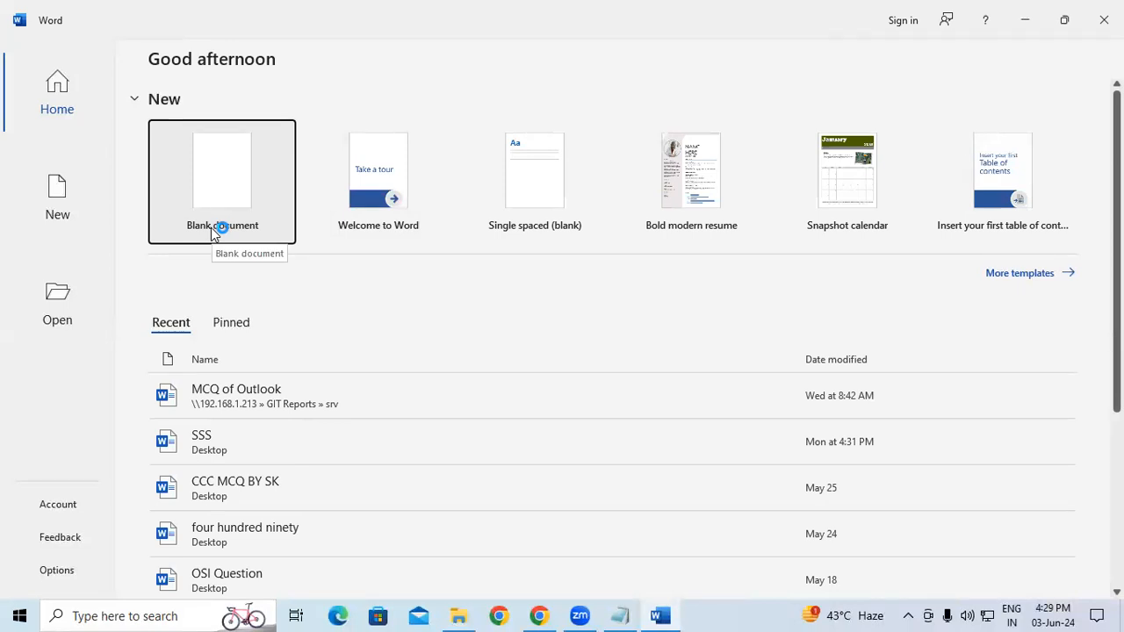
{"action": "left_click", "coordinate": [224, 170]}
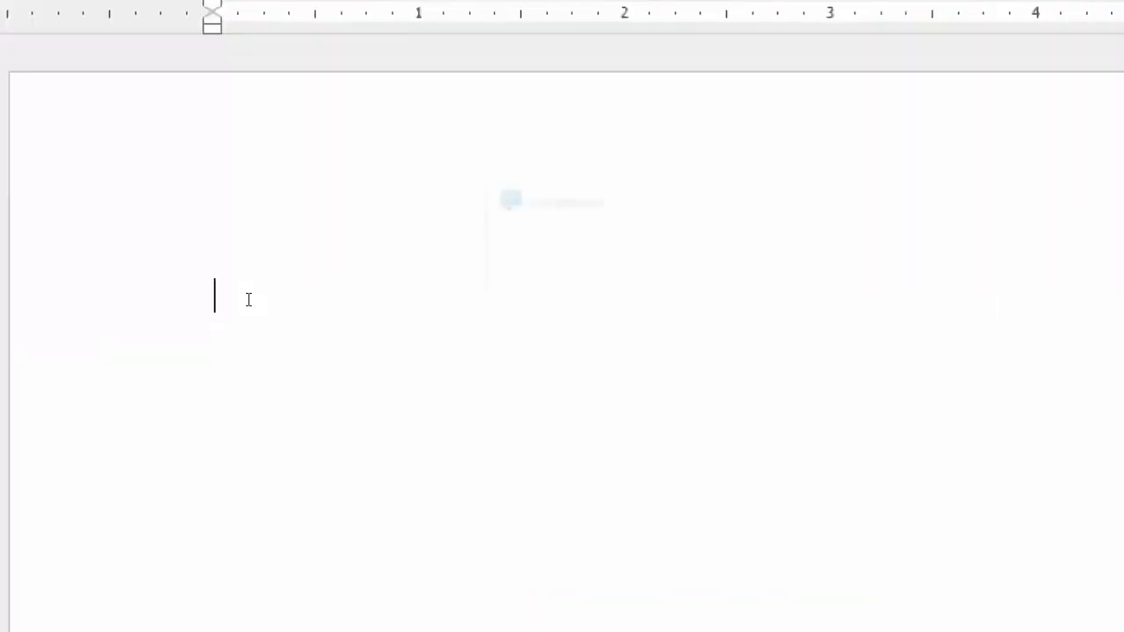
Generate sample paragraphs in the blank Word document with =rand()
{"action": "type", "text": "="}
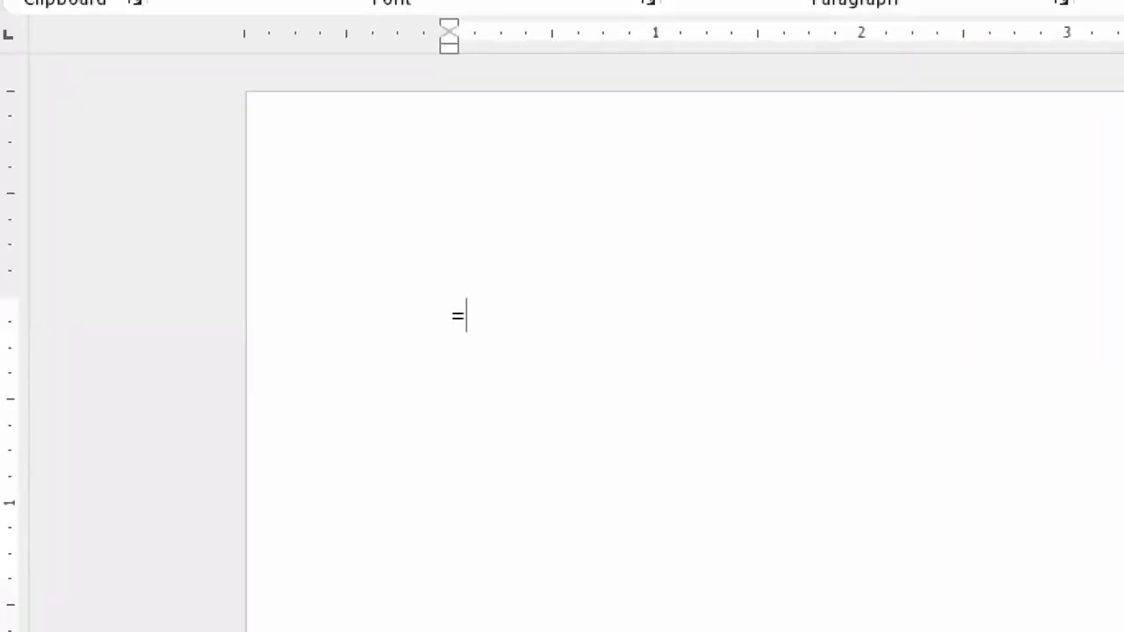
{"action": "type", "text": "rand("}
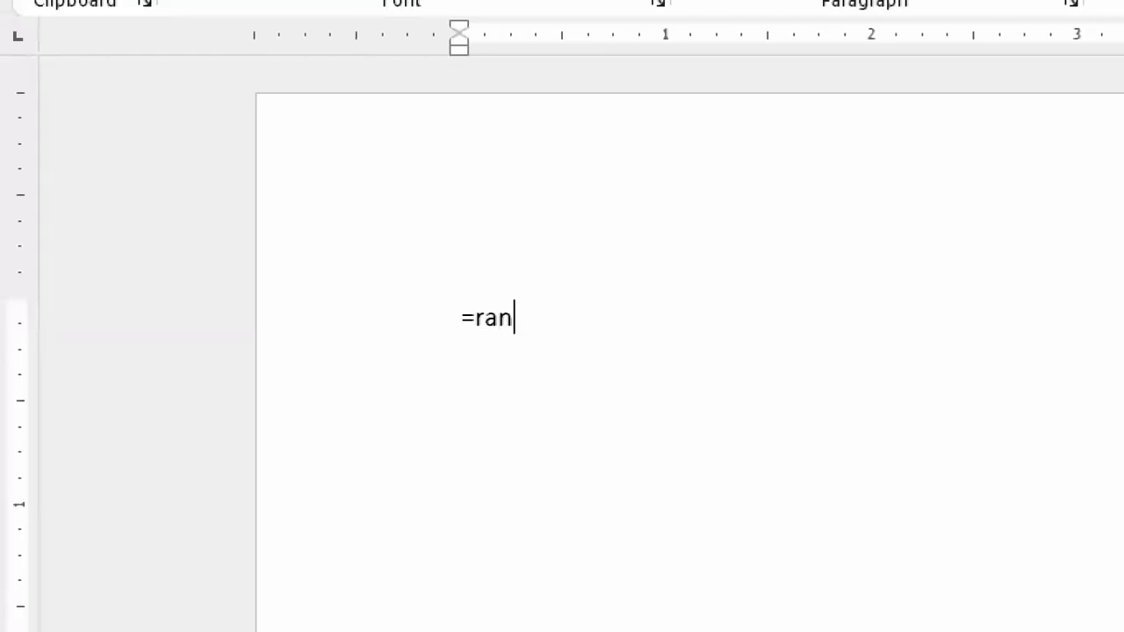
{"action": "type", "text": ")"}
{"action": "key", "text": "Return"}
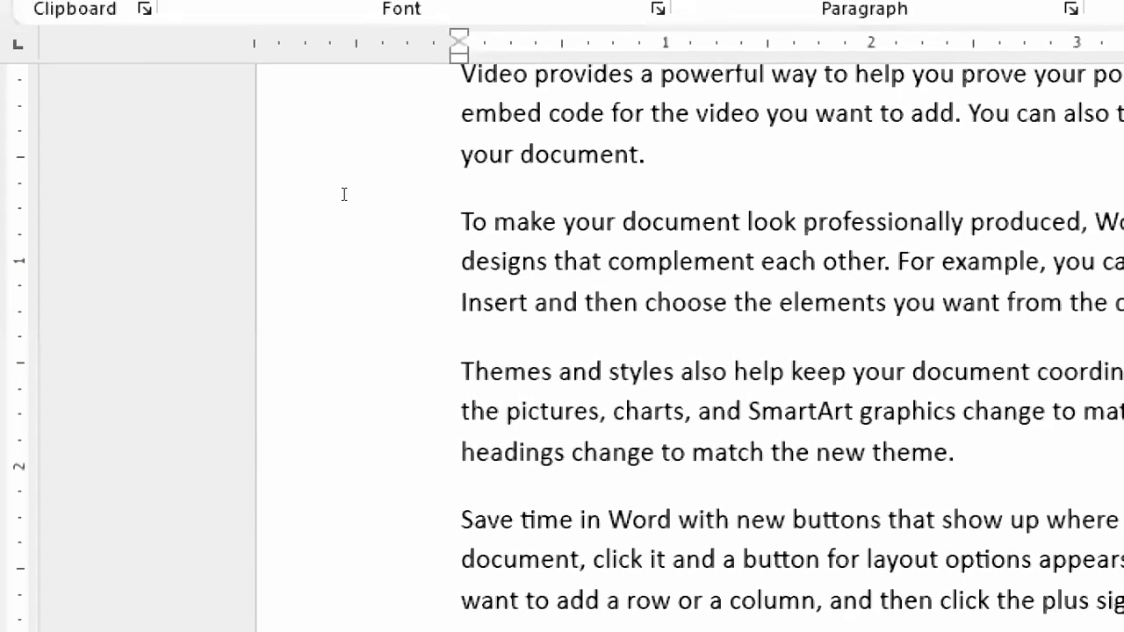
{"action": "scroll", "coordinate": [344, 171], "scroll_direction": "up", "scroll_amount": 2}
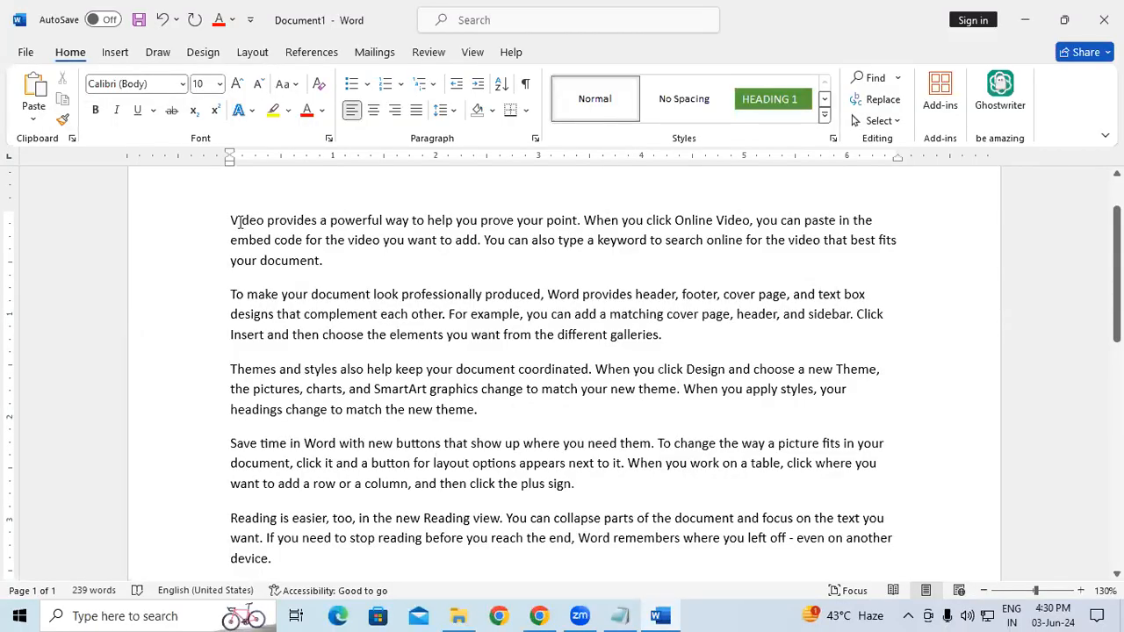
Copy all the sample text in Word, switch to Notepad and paste it into the blank document
{"action": "key", "text": "ctrl+a"}
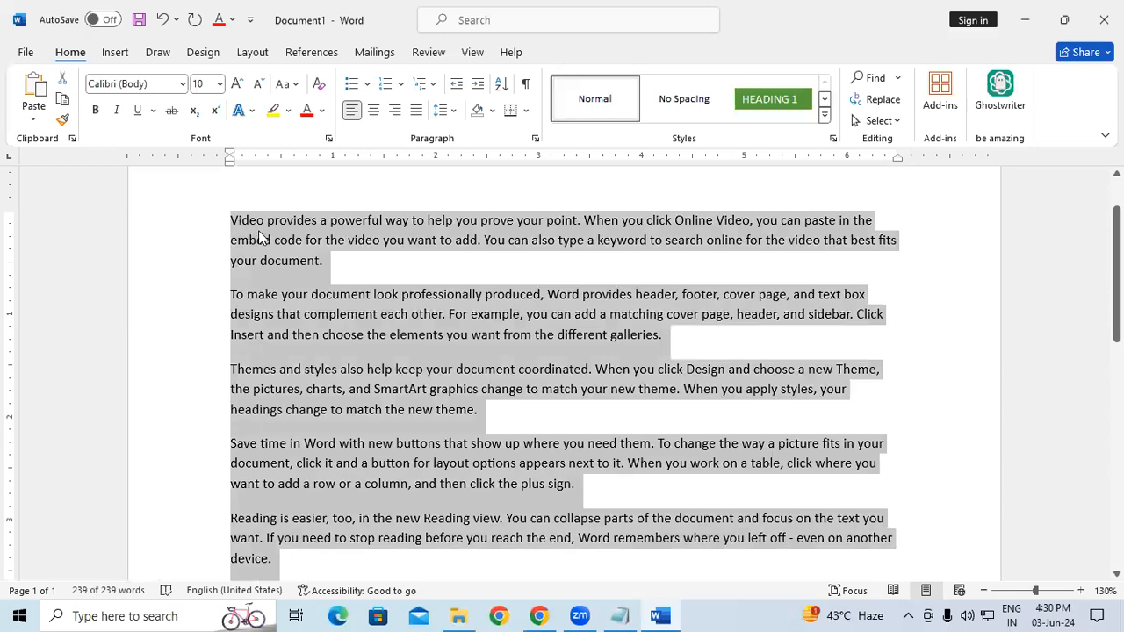
{"action": "right_click", "coordinate": [259, 237]}
{"action": "key", "text": "Escape"}
{"action": "left_click", "coordinate": [621, 607]}
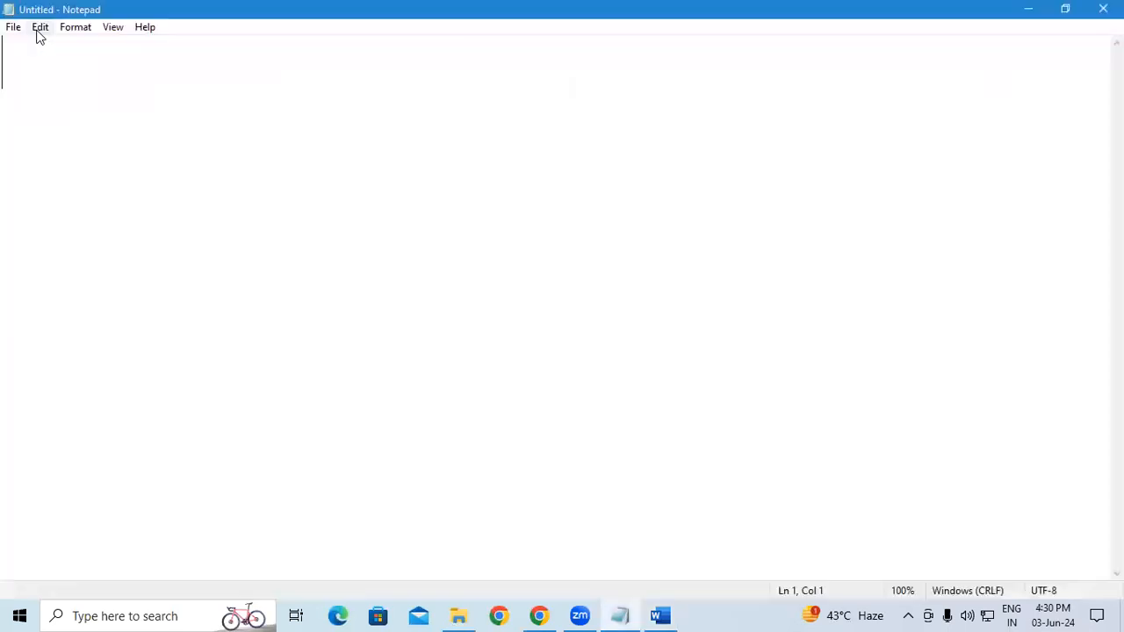
{"action": "left_click", "coordinate": [39, 28]}
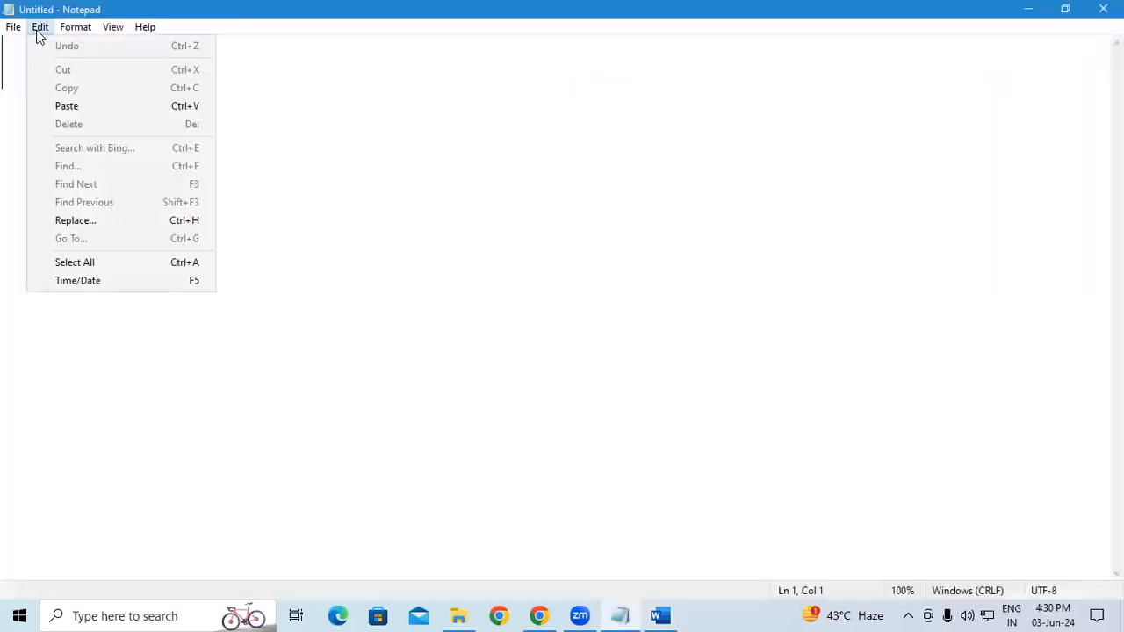
{"action": "left_click", "coordinate": [66, 106]}
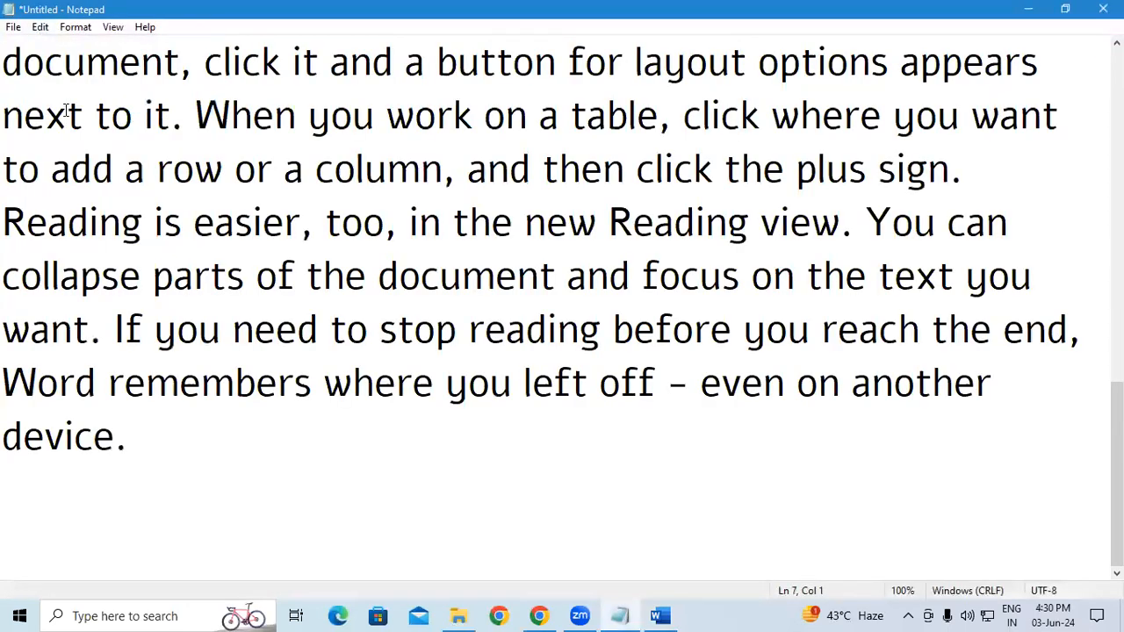
{"action": "left_click_drag", "start_coordinate": [1117, 475], "coordinate": [1117, 141]}
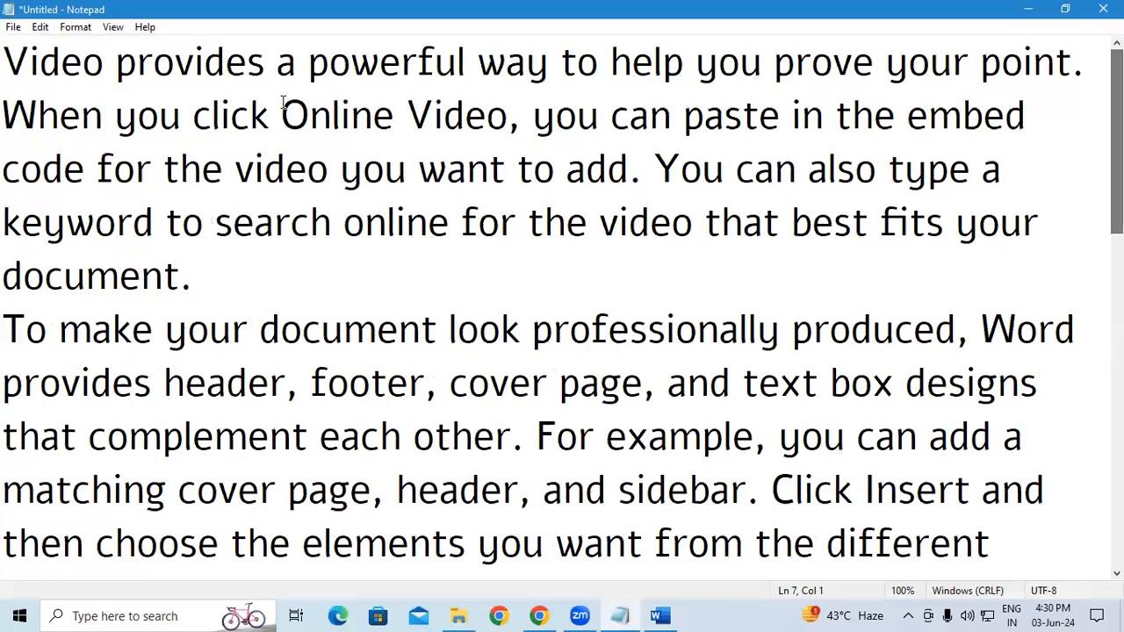
Delete the first paragraph of the pasted text and undo the deletion
{"action": "left_click", "coordinate": [14, 27]}
{"action": "mouse_move", "coordinate": [40, 27]}
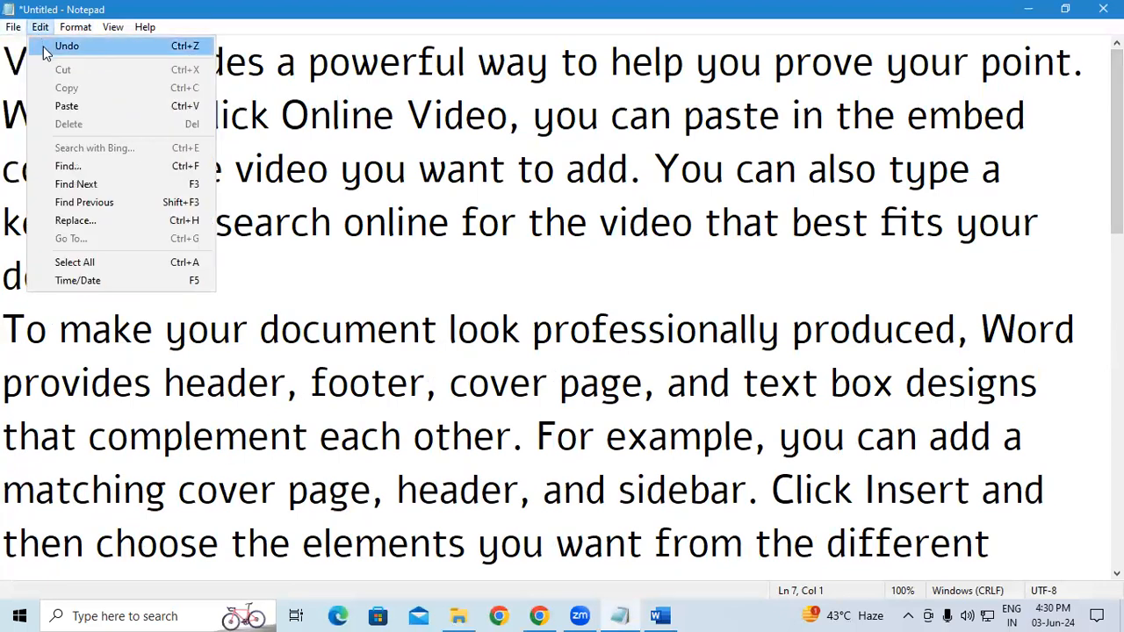
{"action": "left_click", "coordinate": [43, 46]}
{"action": "left_click_drag", "start_coordinate": [4, 63], "coordinate": [239, 274]}
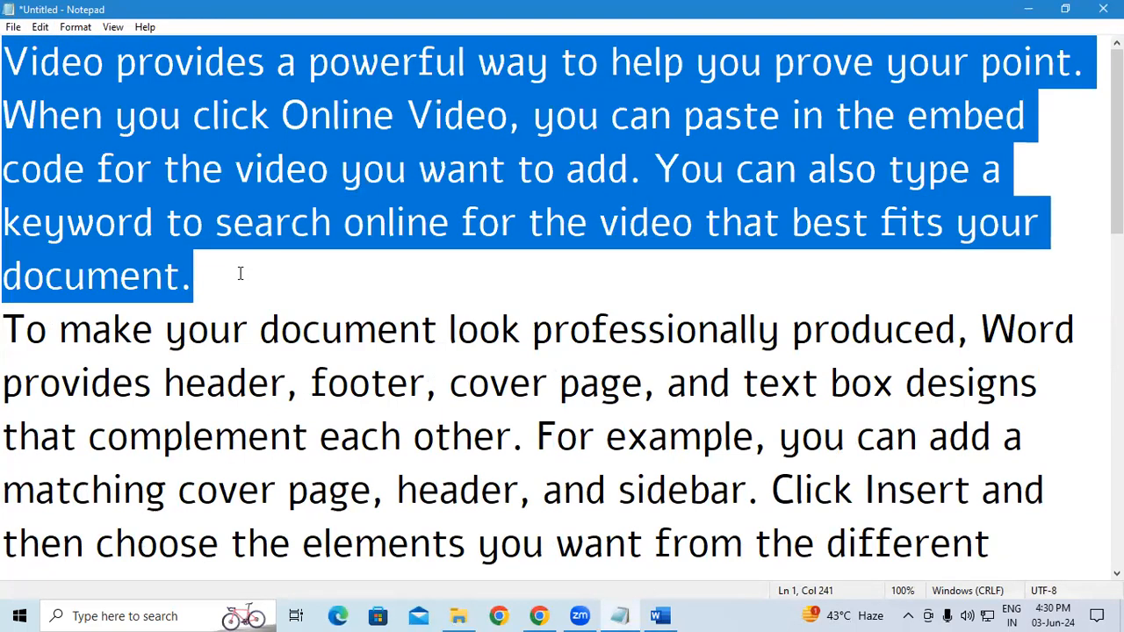
{"action": "key", "text": "Delete"}
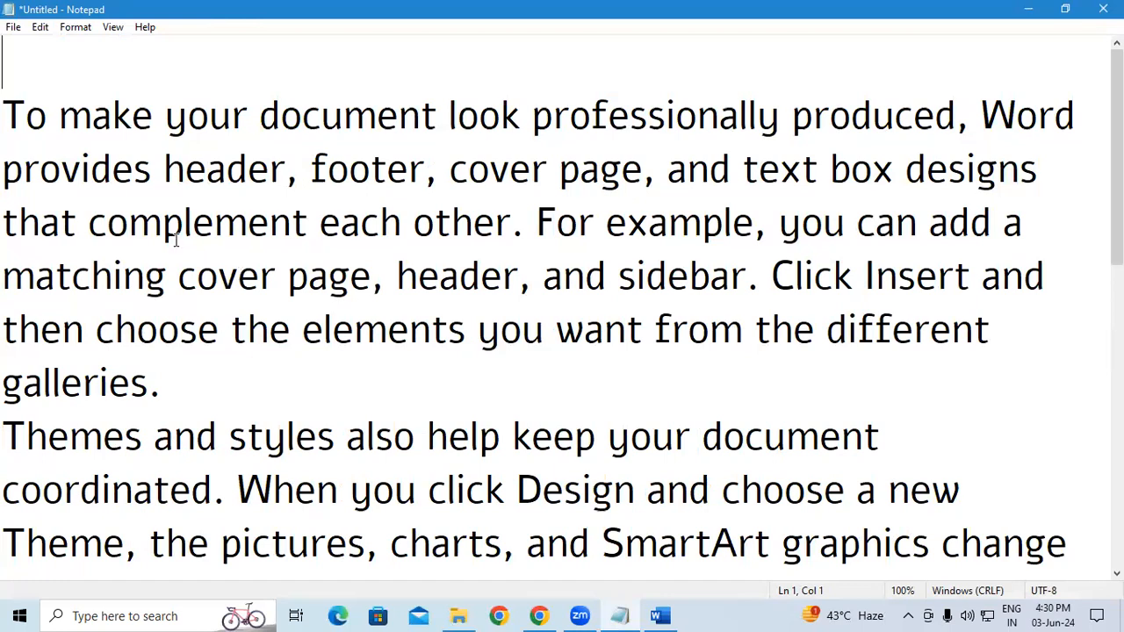
{"action": "left_click", "coordinate": [39, 30]}
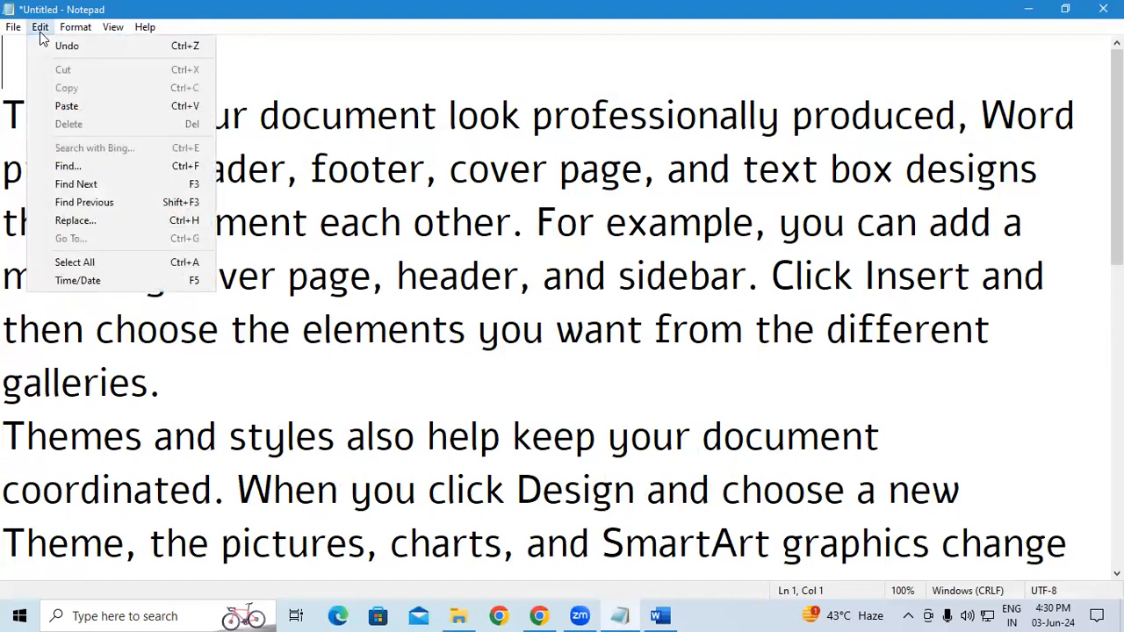
{"action": "left_click", "coordinate": [51, 50]}
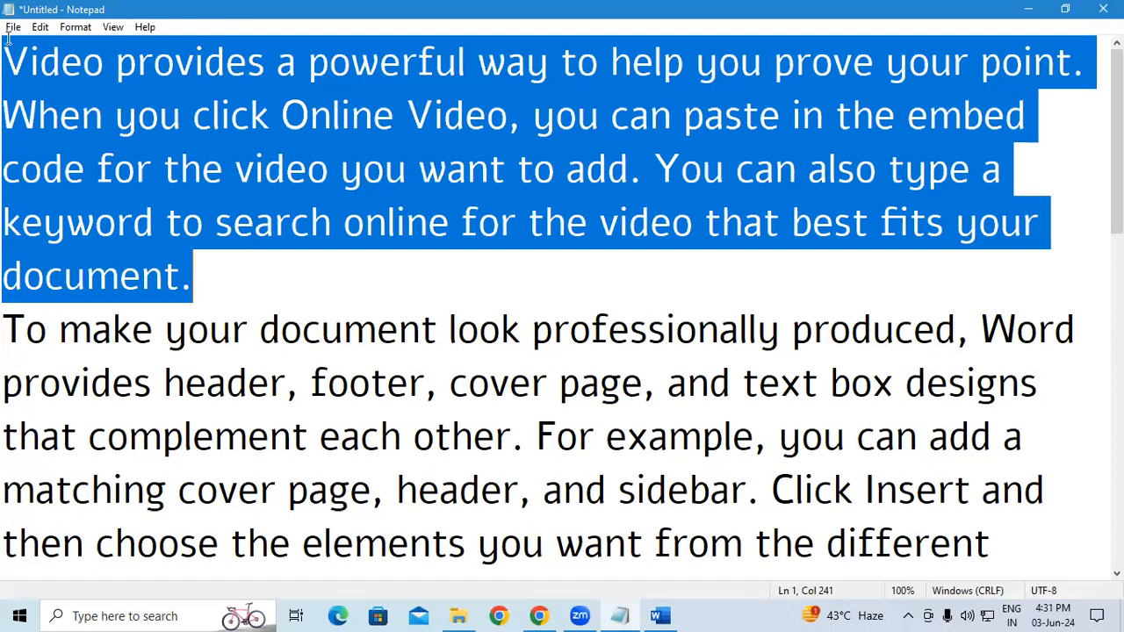
Delete the first paragraph's last line and its remaining lines separately, undo the deletion and deselect the text
{"action": "left_click", "coordinate": [166, 170]}
{"action": "left_click_drag", "start_coordinate": [194, 276], "coordinate": [5, 275]}
{"action": "key", "text": "BackSpace"}
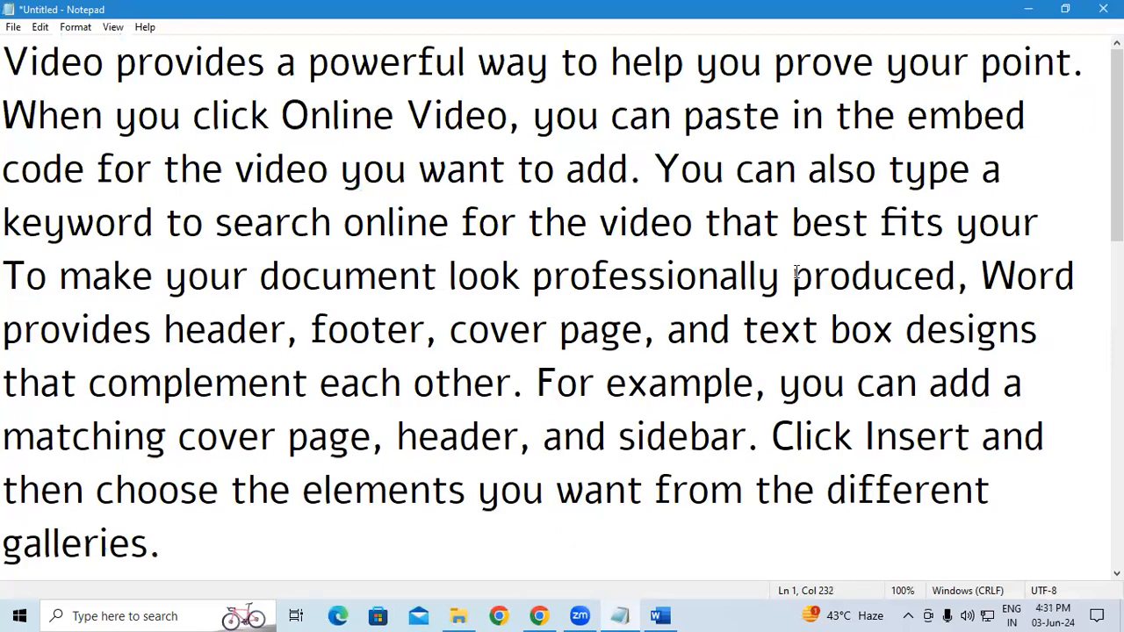
{"action": "left_click_drag", "start_coordinate": [1050, 222], "coordinate": [4, 7]}
{"action": "key", "text": "BackSpace"}
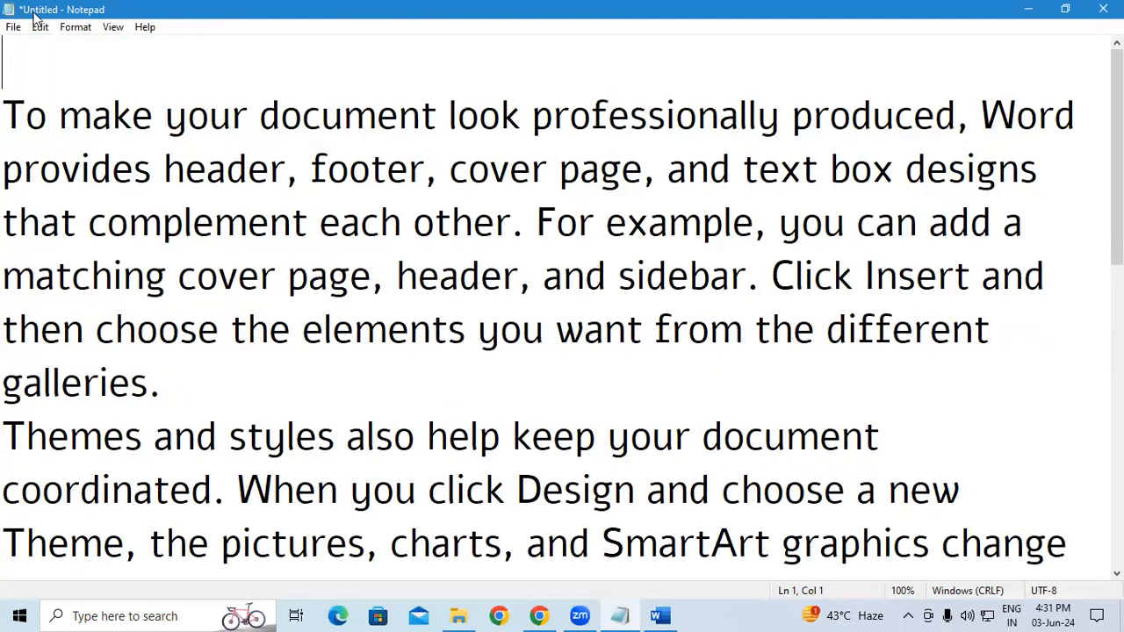
{"action": "left_click", "coordinate": [44, 29]}
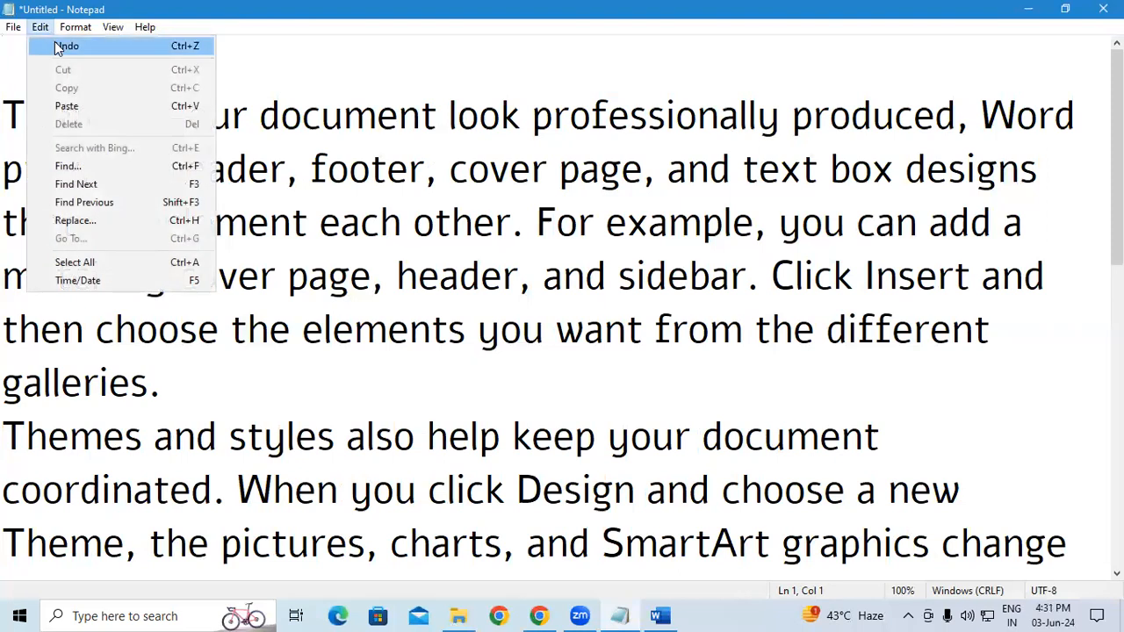
{"action": "left_click", "coordinate": [58, 45]}
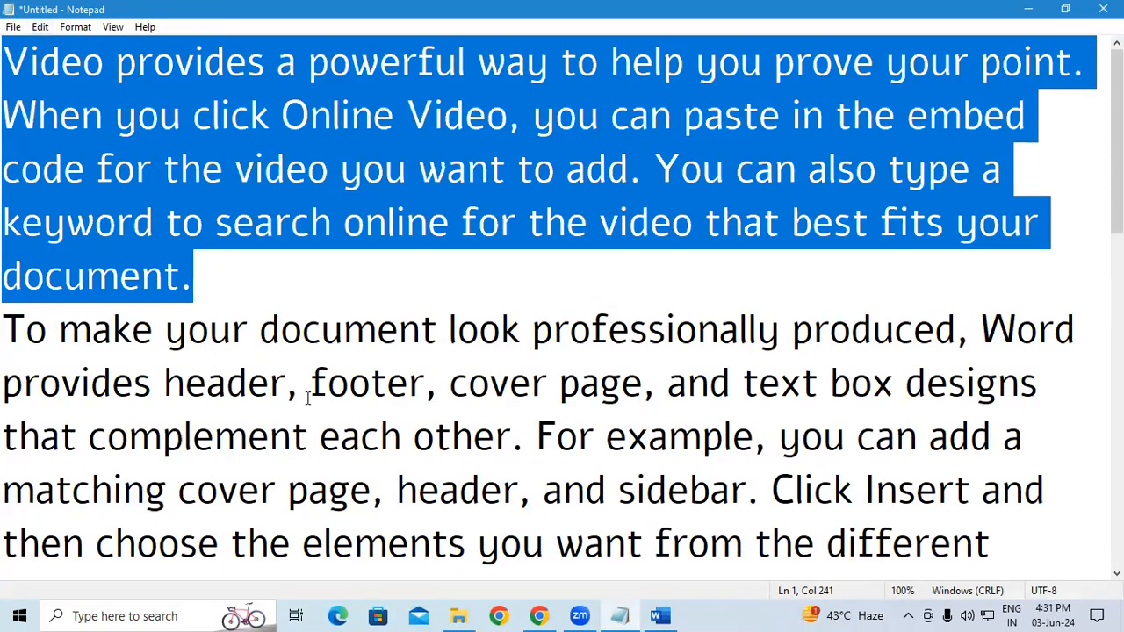
{"action": "left_click", "coordinate": [302, 313]}
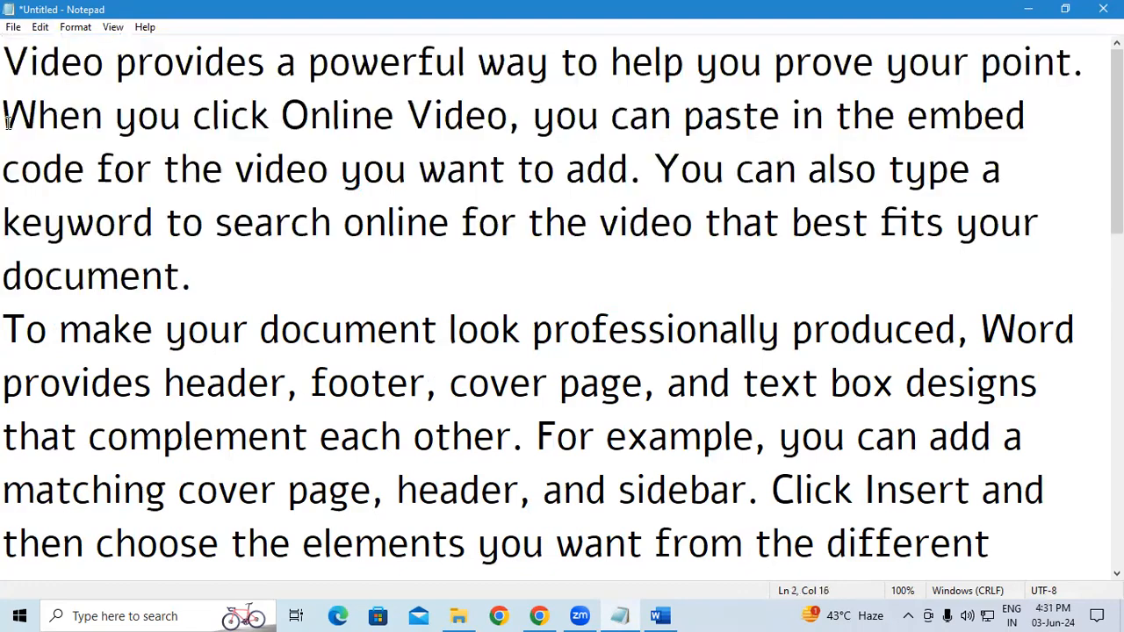
Replace the first paragraph with the text ehtrh
{"action": "left_click_drag", "start_coordinate": [4, 62], "coordinate": [204, 268]}
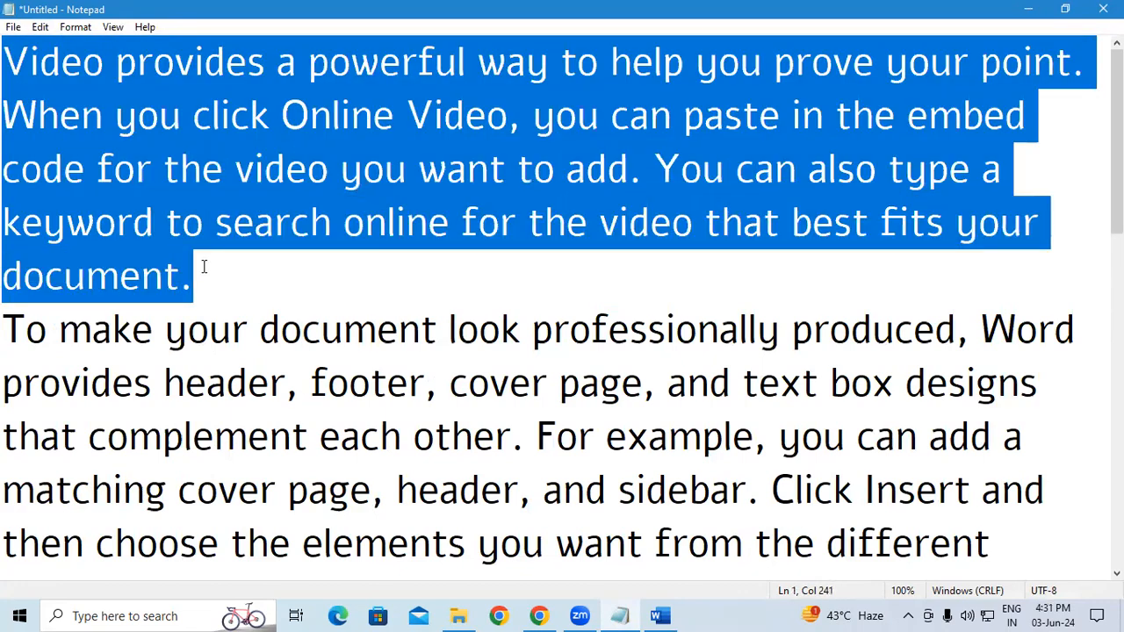
{"action": "key", "text": "Delete"}
{"action": "type", "text": "ehtrh"}
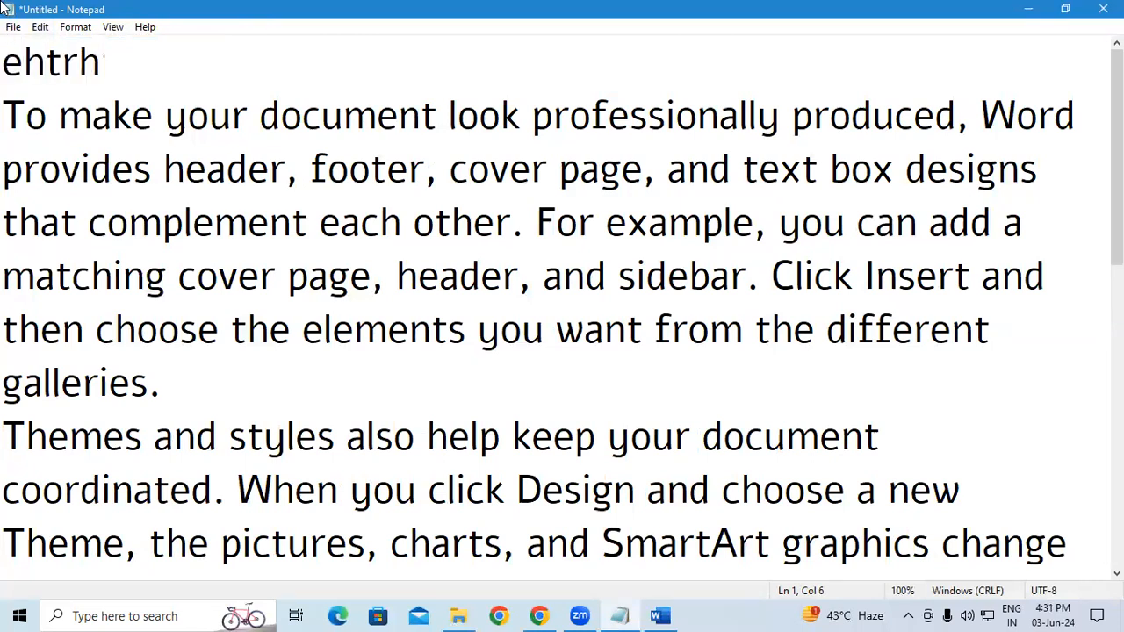
Use Undo three times to revert, reapply and revert the replacement of the first paragraph
{"action": "left_click", "coordinate": [39, 27]}
{"action": "left_click", "coordinate": [58, 42]}
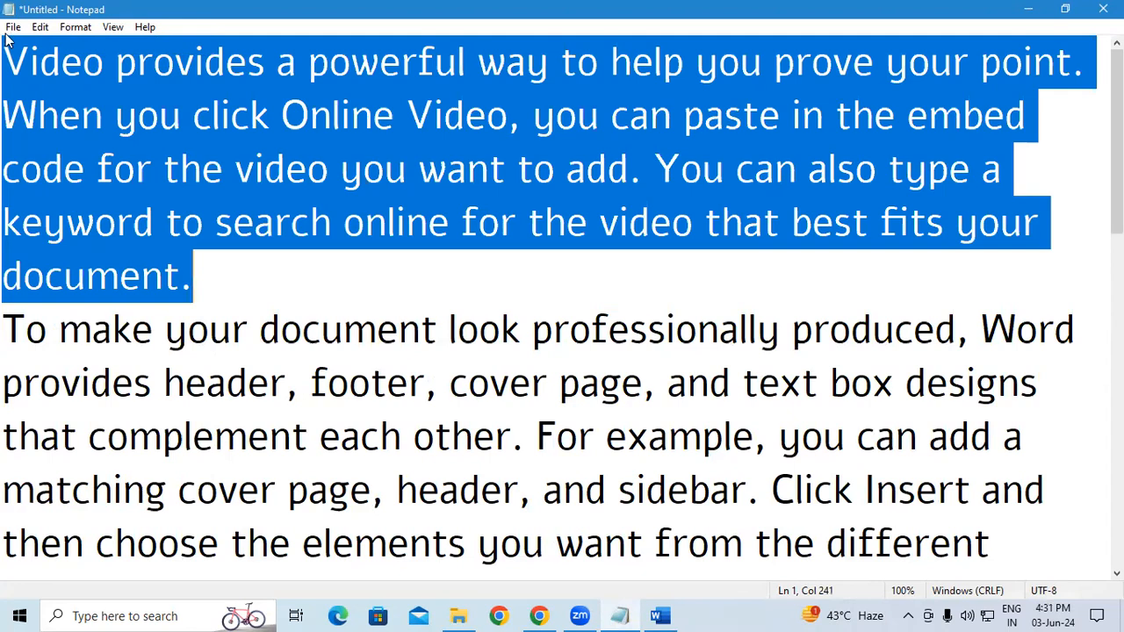
{"action": "left_click", "coordinate": [41, 26]}
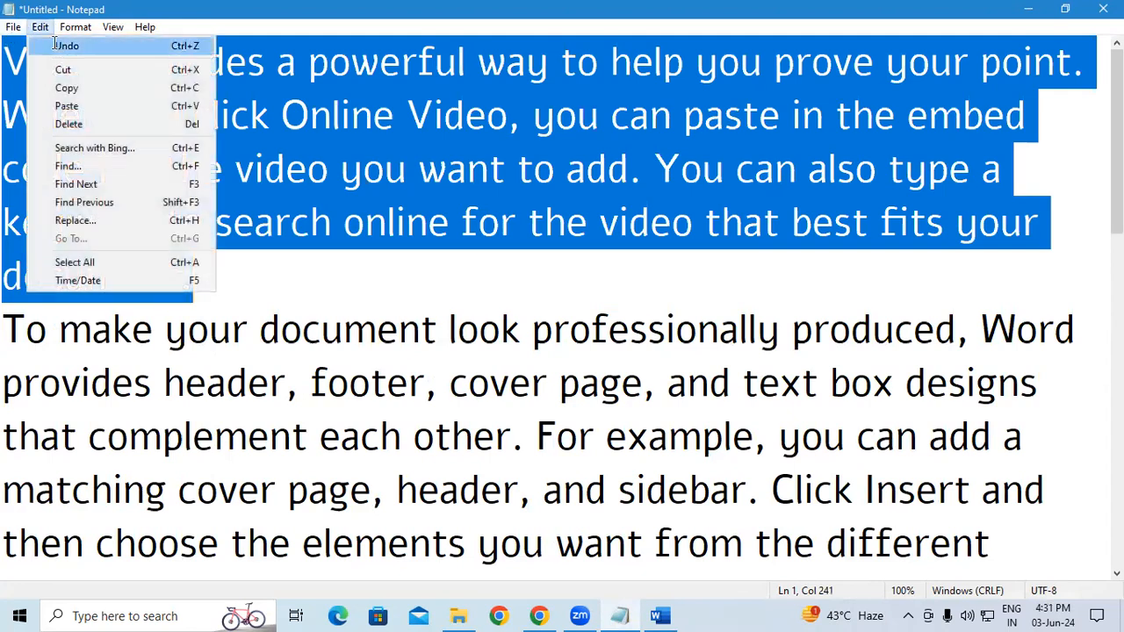
{"action": "left_click", "coordinate": [61, 46]}
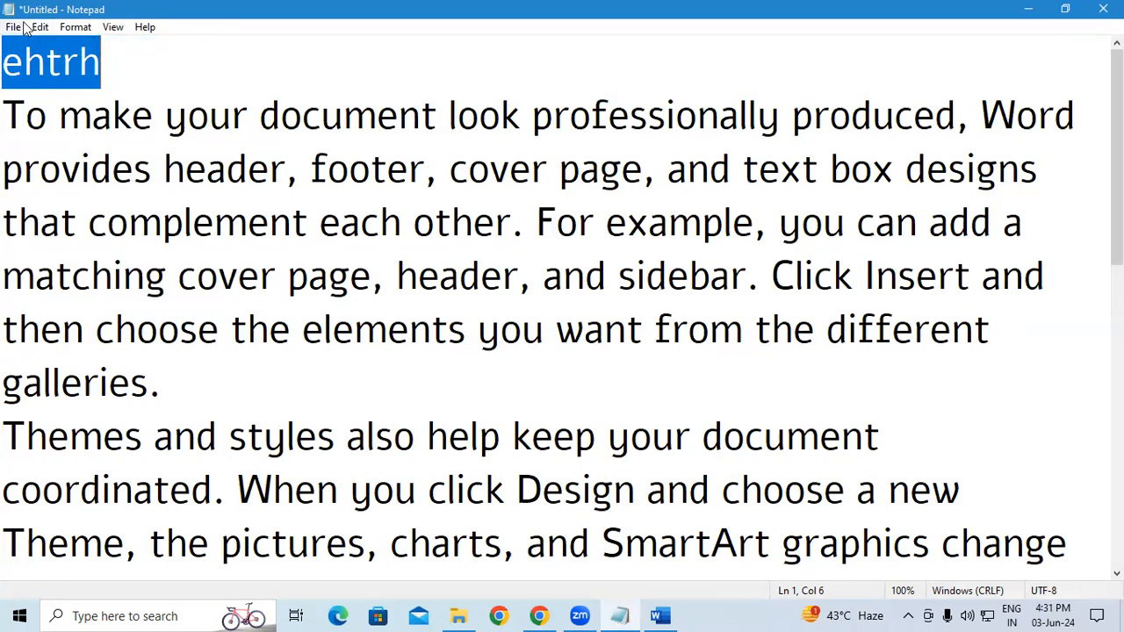
{"action": "left_click", "coordinate": [37, 28]}
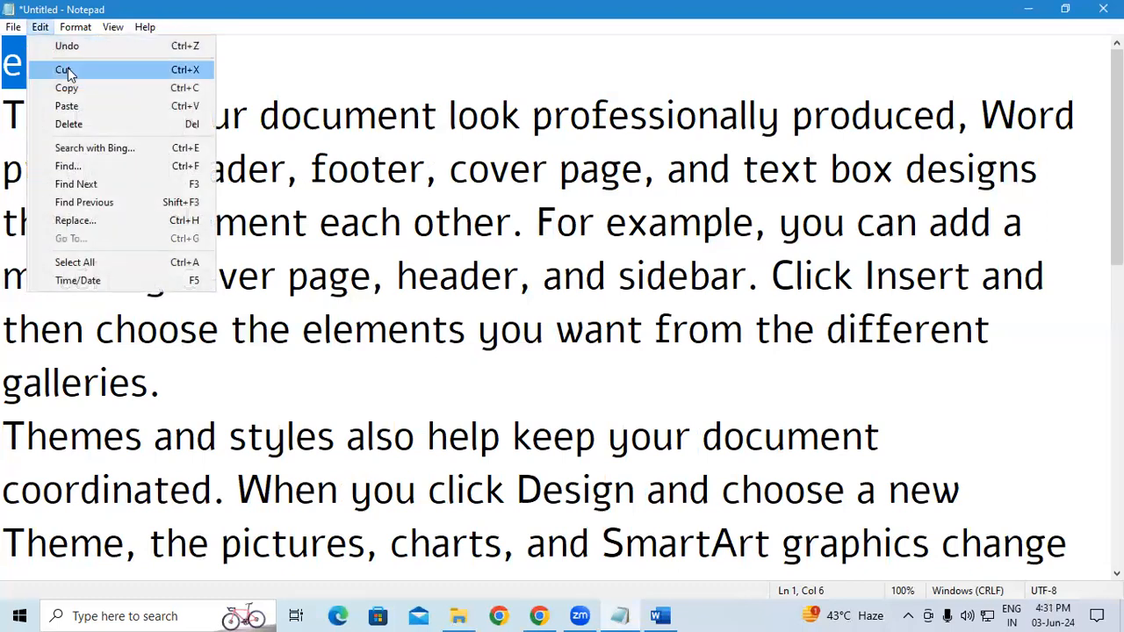
{"action": "left_click", "coordinate": [67, 46]}
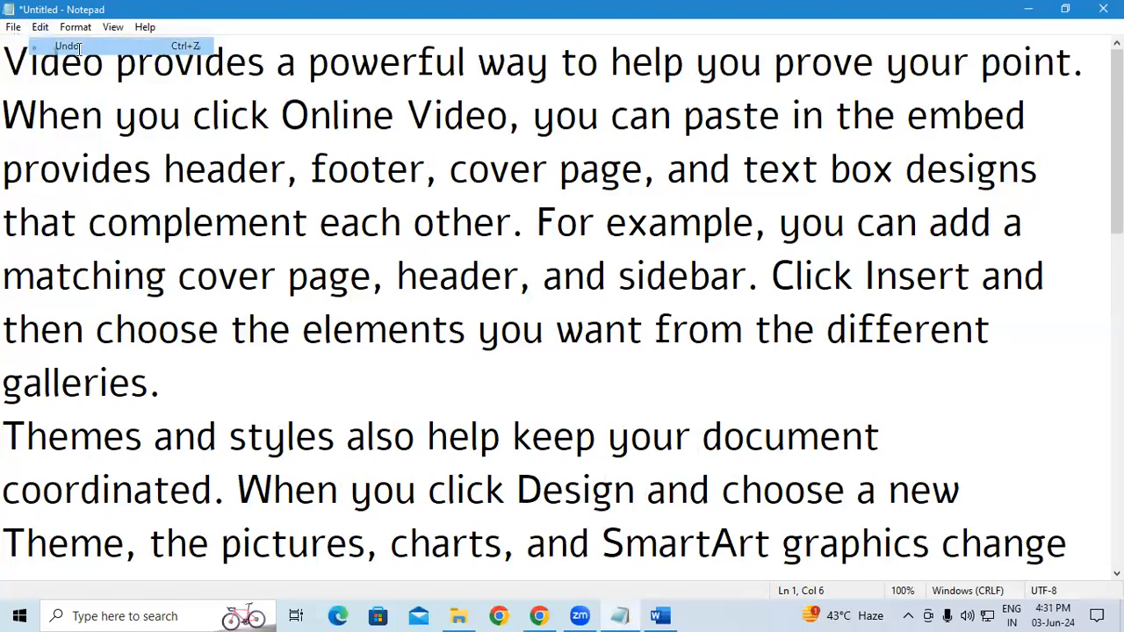
{"action": "left_click", "coordinate": [41, 28]}
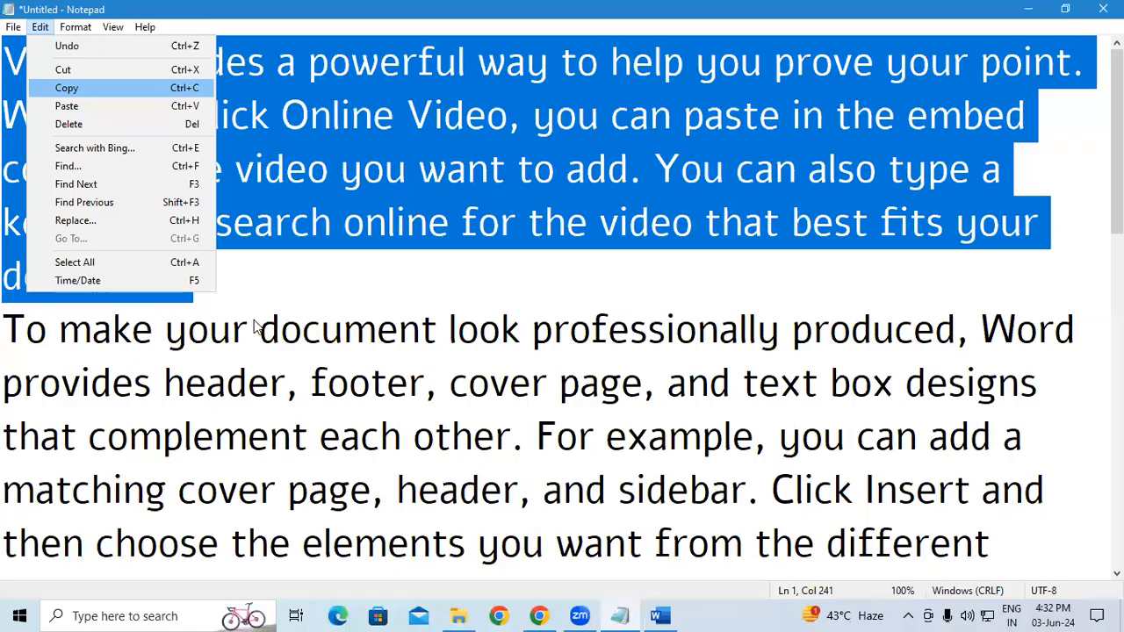
{"action": "left_click", "coordinate": [260, 329]}
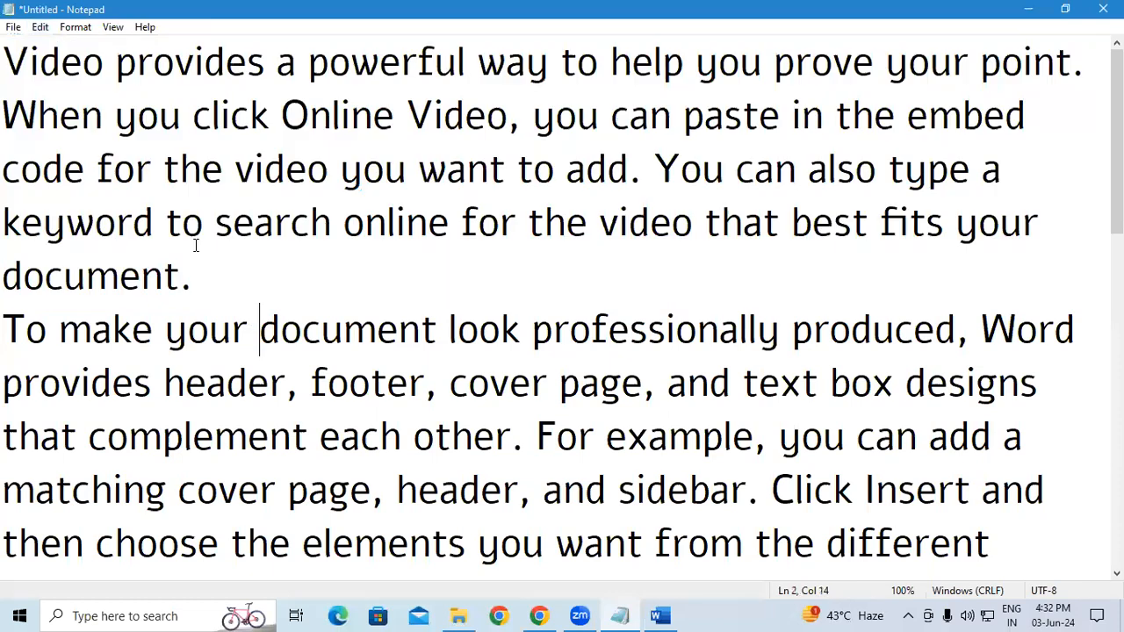
{"action": "left_click", "coordinate": [1117, 317]}
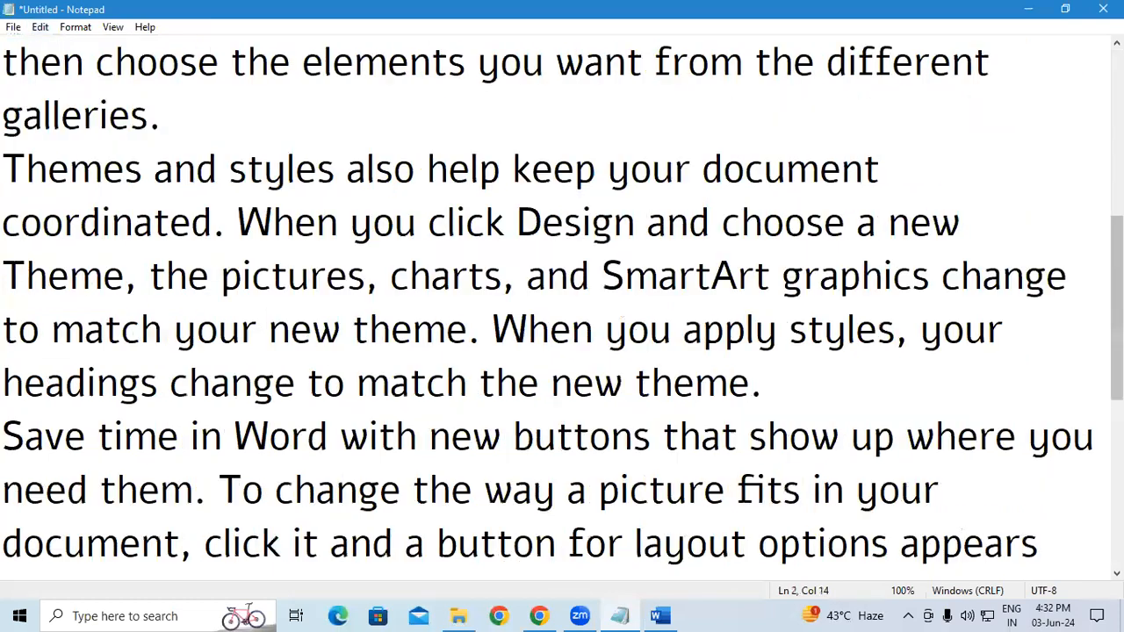
{"action": "left_click_drag", "start_coordinate": [1118, 316], "coordinate": [1117, 147]}
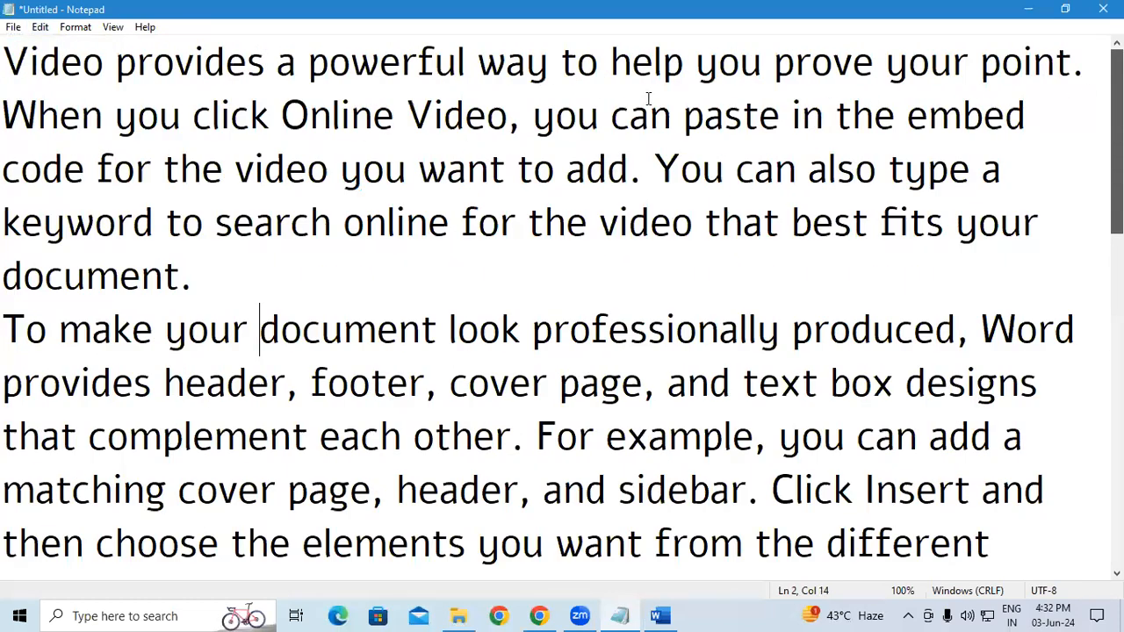
Cut the opening sentence "Video provides a powerful way to help you prove your point." from the first paragraph
{"action": "left_click_drag", "start_coordinate": [7, 59], "coordinate": [1091, 63]}
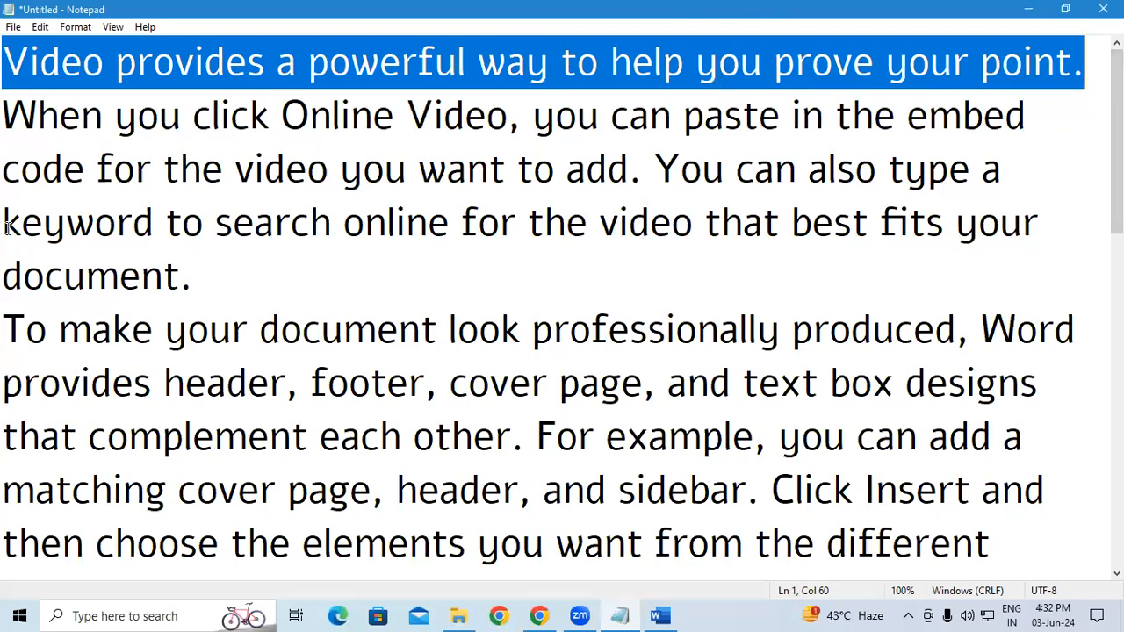
{"action": "left_click", "coordinate": [41, 27]}
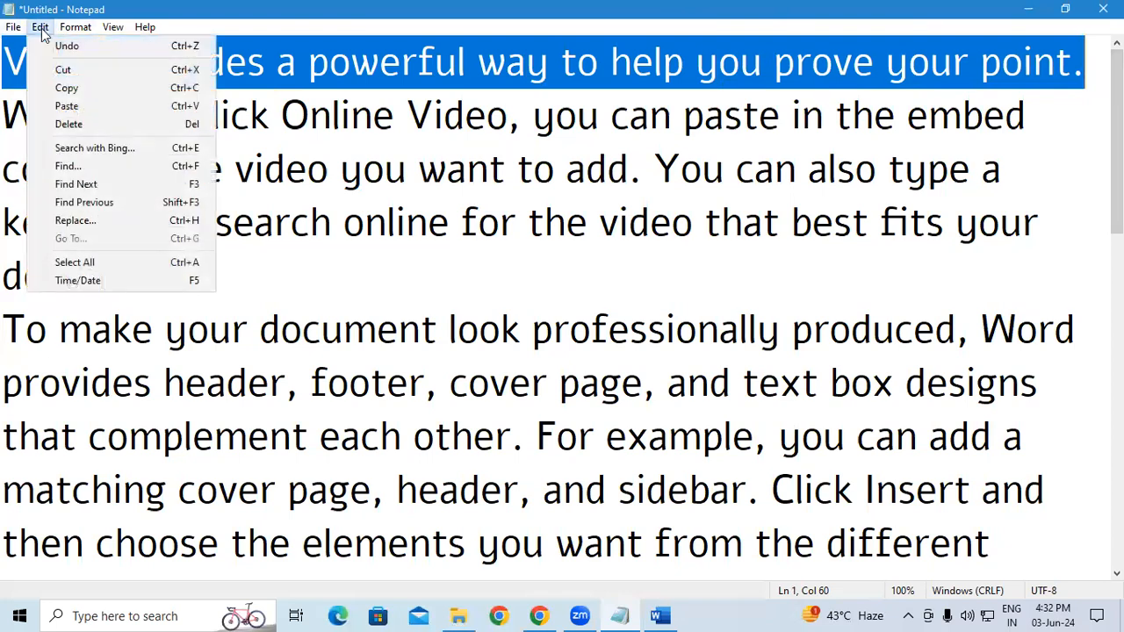
{"action": "left_click", "coordinate": [628, 237]}
{"action": "left_click_drag", "start_coordinate": [6, 60], "coordinate": [1098, 66]}
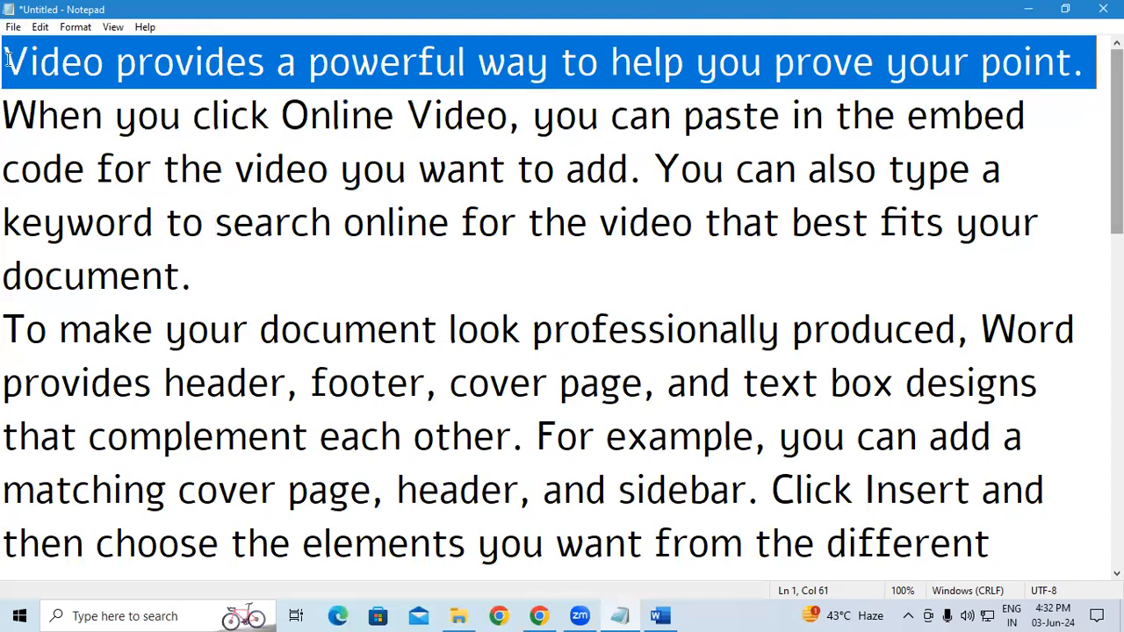
{"action": "left_click", "coordinate": [42, 28]}
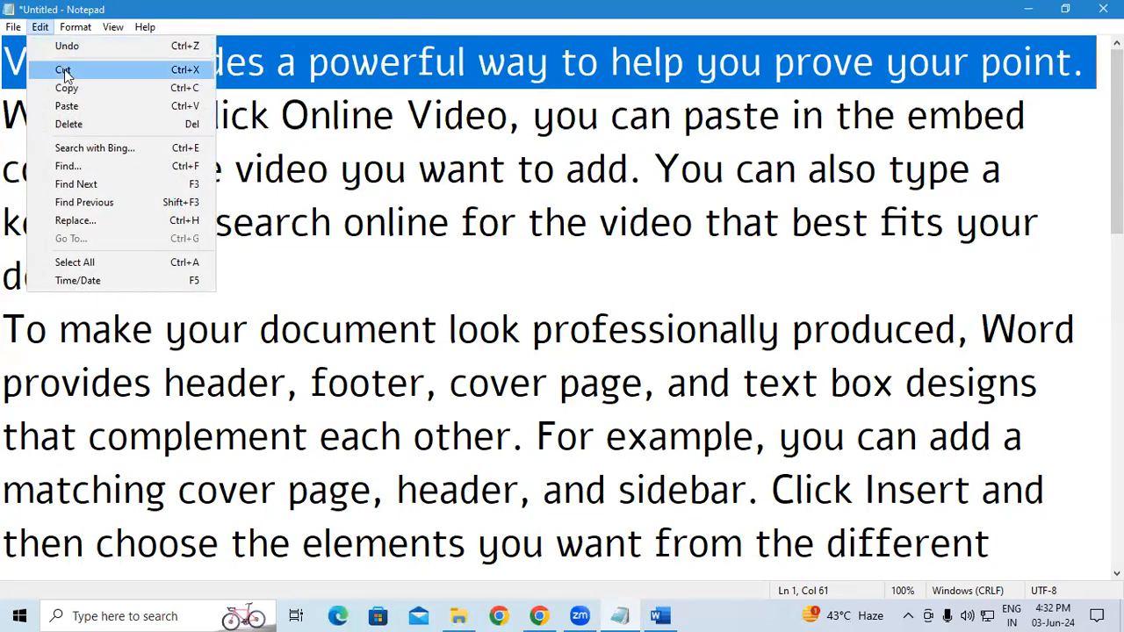
{"action": "left_click", "coordinate": [64, 69]}
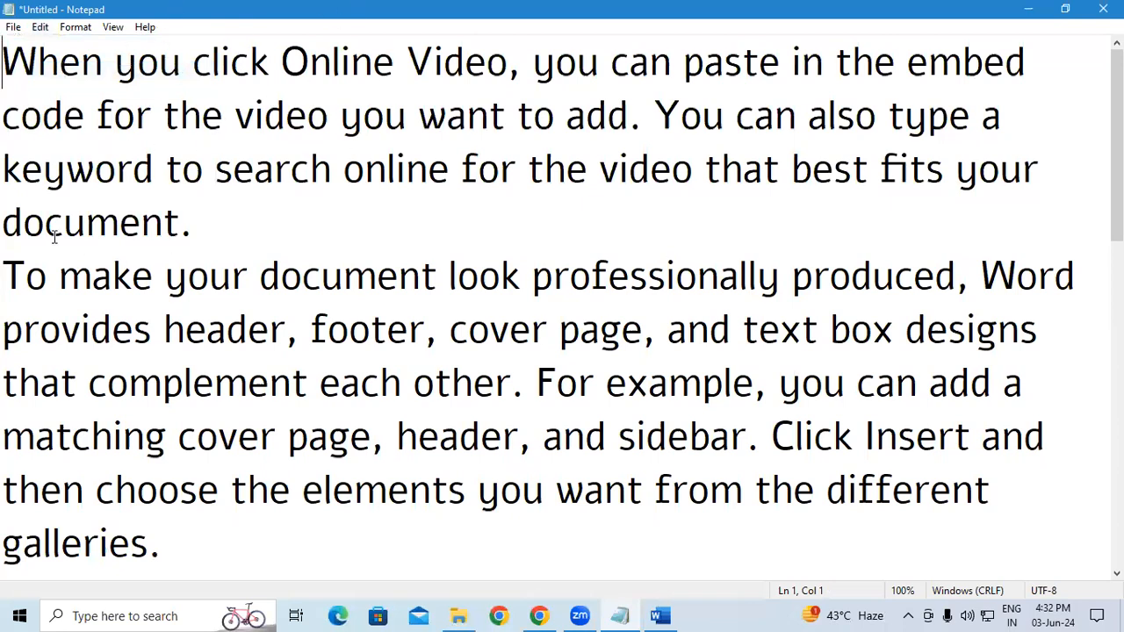
Paste the cut sentence on a new line below the paragraph ending in "galleries."
{"action": "left_click", "coordinate": [184, 530]}
{"action": "key", "text": "Return"}
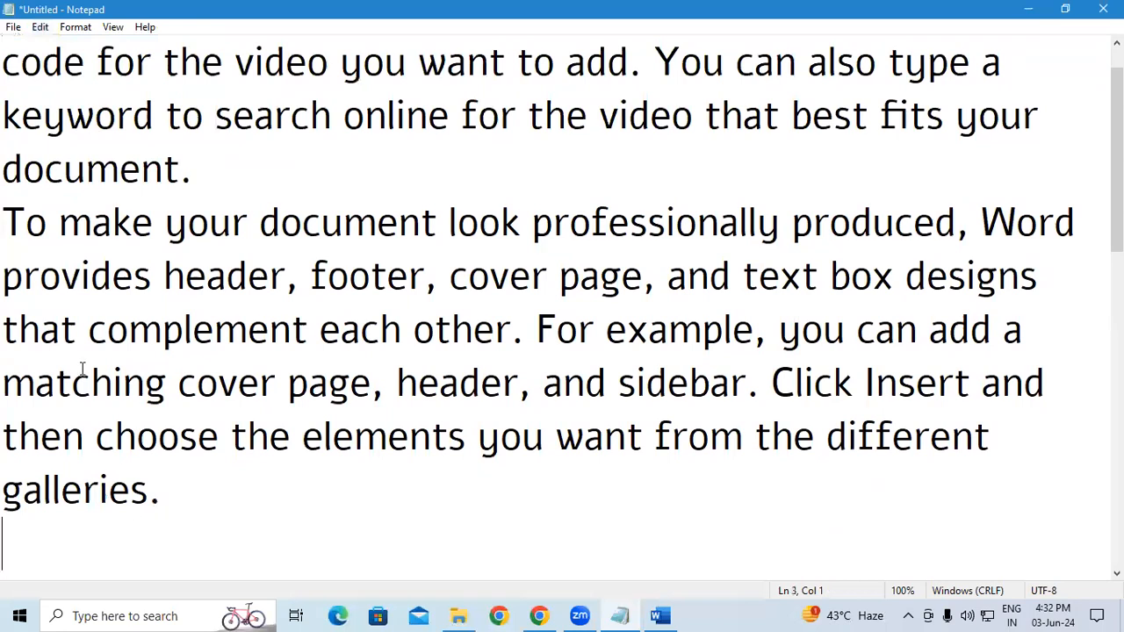
{"action": "left_click", "coordinate": [41, 26]}
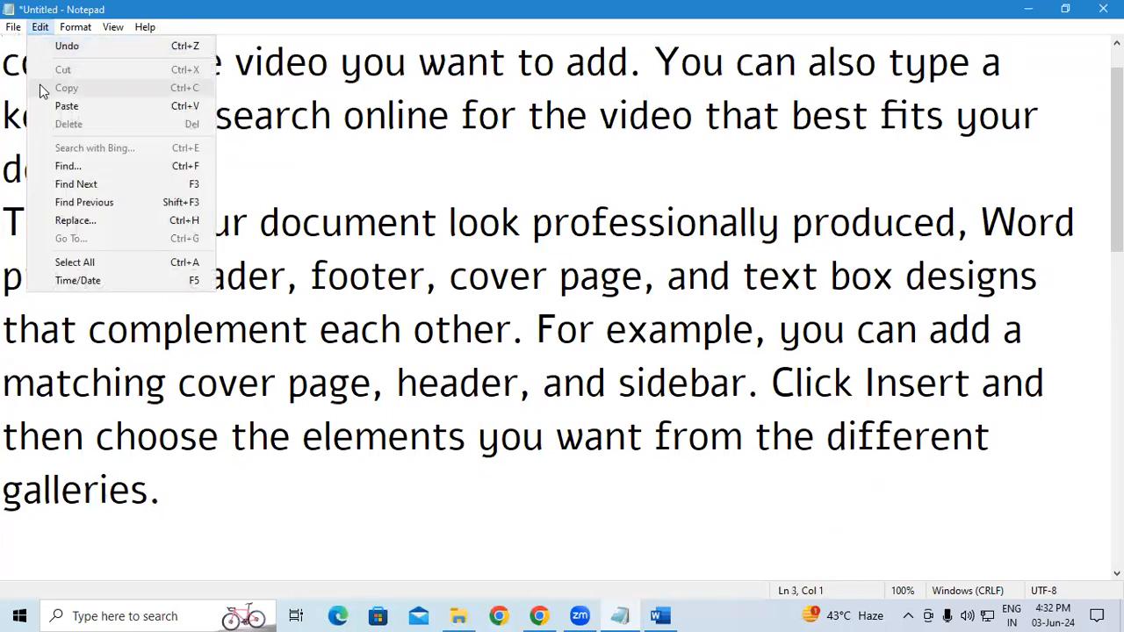
{"action": "left_click", "coordinate": [82, 109]}
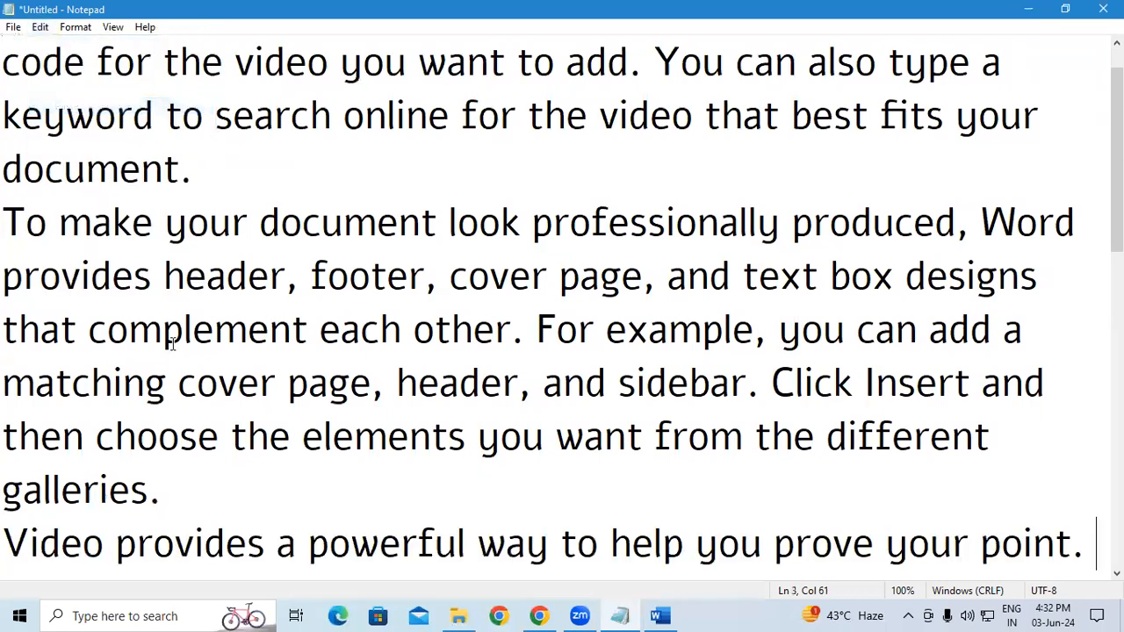
Select the pasted sentence and use Undo repeatedly to revert and reapply its pasting
{"action": "scroll", "coordinate": [119, 494], "scroll_direction": "down", "scroll_amount": 2}
{"action": "left_click_drag", "start_coordinate": [7, 440], "coordinate": [1084, 439]}
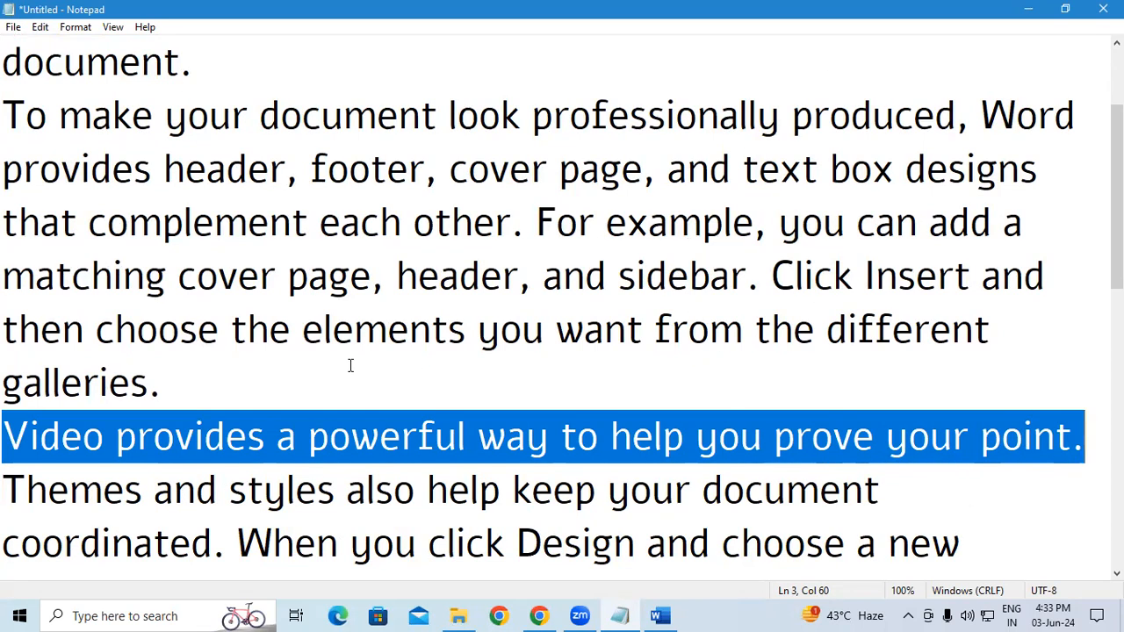
{"action": "left_click", "coordinate": [41, 32]}
{"action": "left_click", "coordinate": [51, 44]}
{"action": "left_click", "coordinate": [40, 27]}
{"action": "left_click", "coordinate": [51, 44]}
{"action": "left_click", "coordinate": [40, 27]}
{"action": "left_click", "coordinate": [43, 30]}
{"action": "left_click", "coordinate": [41, 28]}
{"action": "left_click", "coordinate": [49, 44]}
{"action": "left_click", "coordinate": [333, 334]}
{"action": "scroll", "coordinate": [333, 334], "scroll_direction": "up", "scroll_amount": 1}
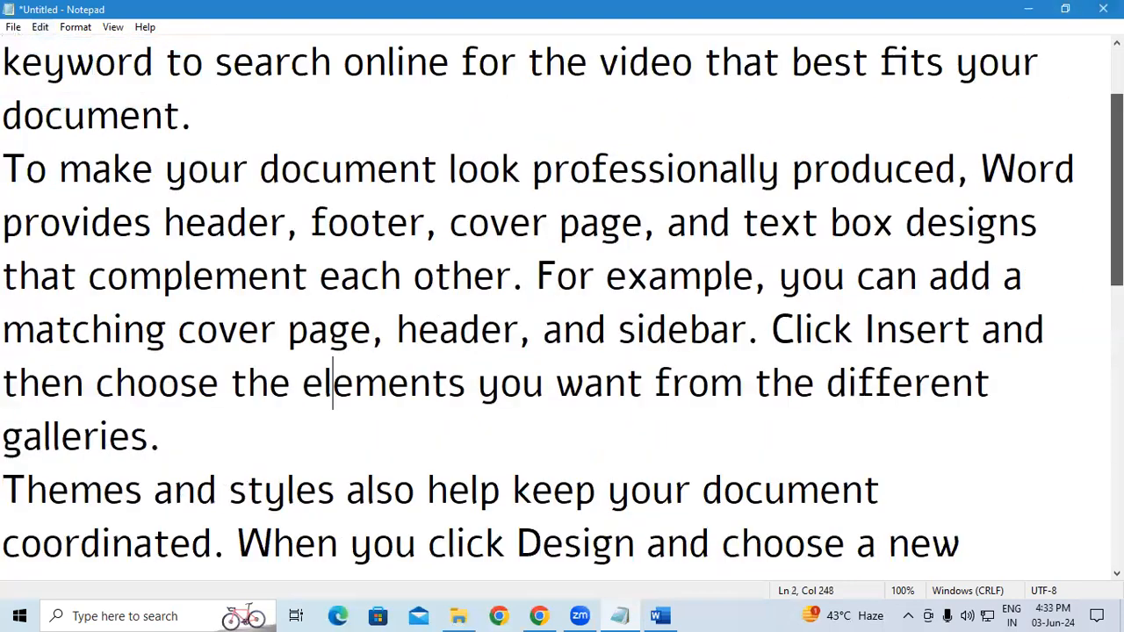
{"action": "scroll", "coordinate": [562, 308], "scroll_direction": "up", "scroll_amount": 1}
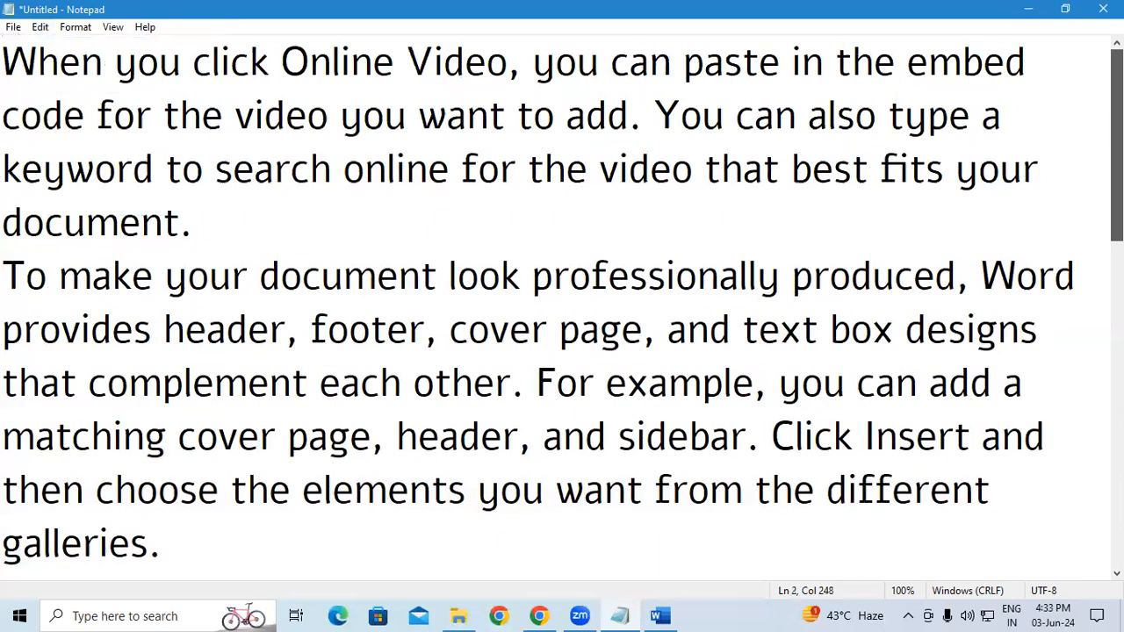
{"action": "left_click", "coordinate": [40, 28]}
{"action": "left_click", "coordinate": [50, 41]}
Cut the "Video provides a powerful way" sentence from its line above the "Themes and styles" paragraph
{"action": "scroll", "coordinate": [338, 387], "scroll_direction": "down", "scroll_amount": 2}
{"action": "left_click", "coordinate": [338, 387]}
{"action": "left_click_drag", "start_coordinate": [9, 334], "coordinate": [1093, 331]}
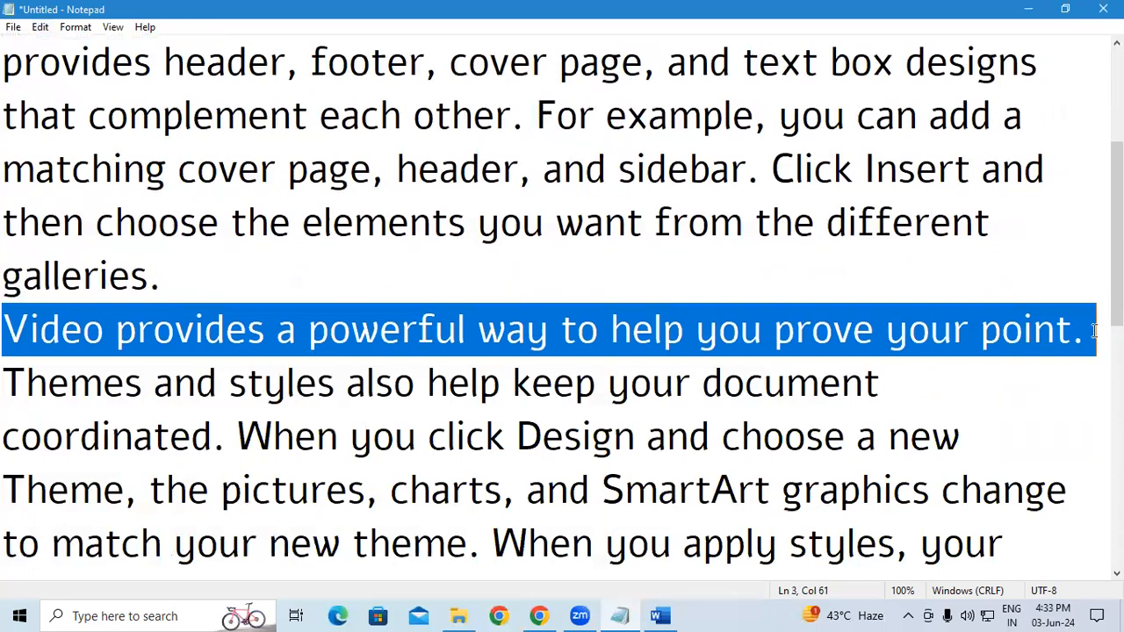
{"action": "left_click", "coordinate": [39, 27]}
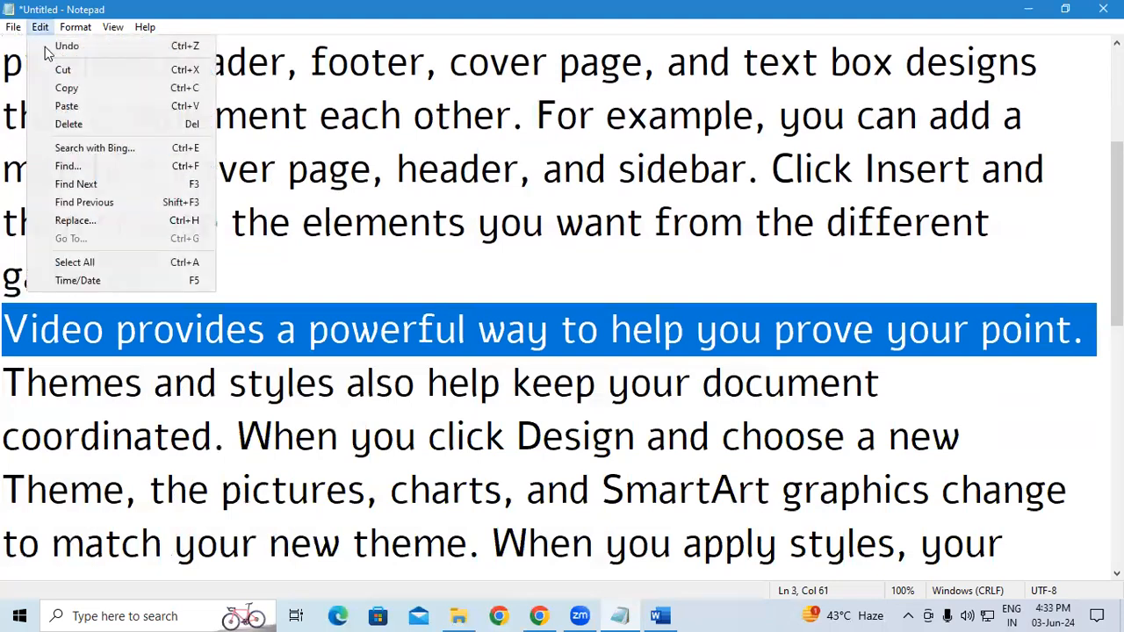
{"action": "left_click", "coordinate": [60, 70]}
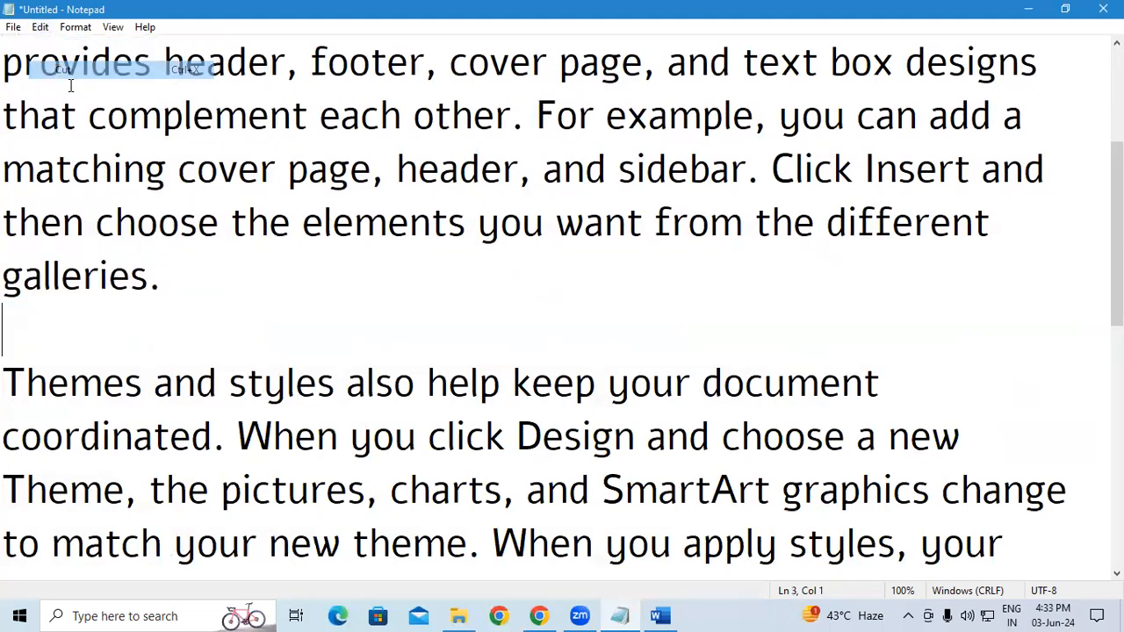
Insert a blank line at the very start of the document and paste the cut sentence there
{"action": "scroll", "coordinate": [1117, 228], "scroll_direction": "down", "scroll_amount": 3}
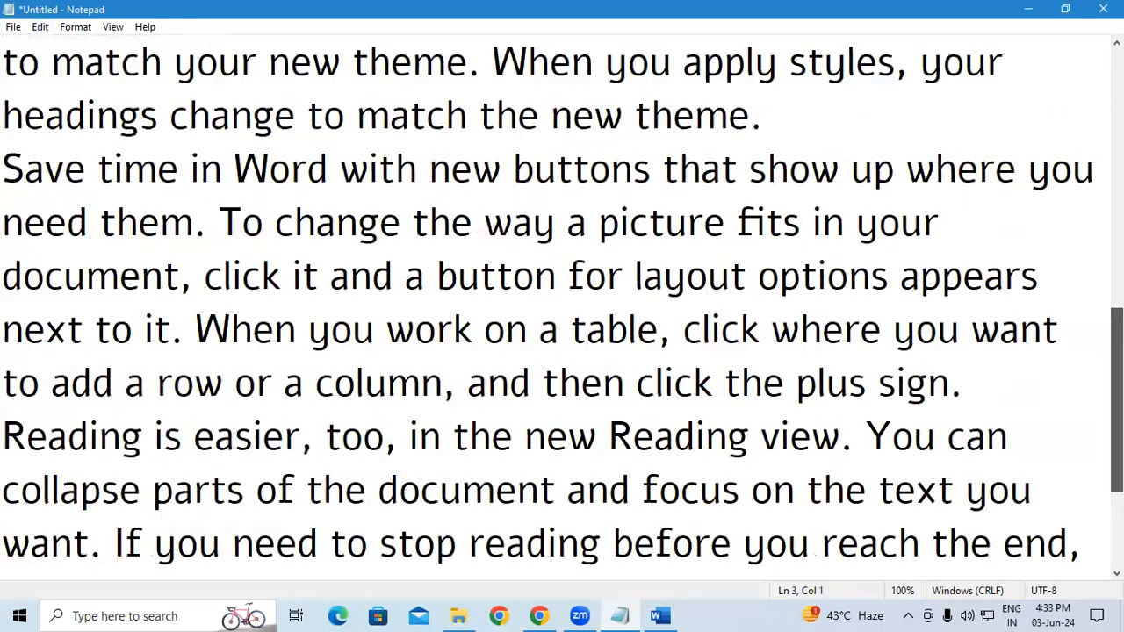
{"action": "scroll", "coordinate": [1117, 395], "scroll_direction": "up", "scroll_amount": 5}
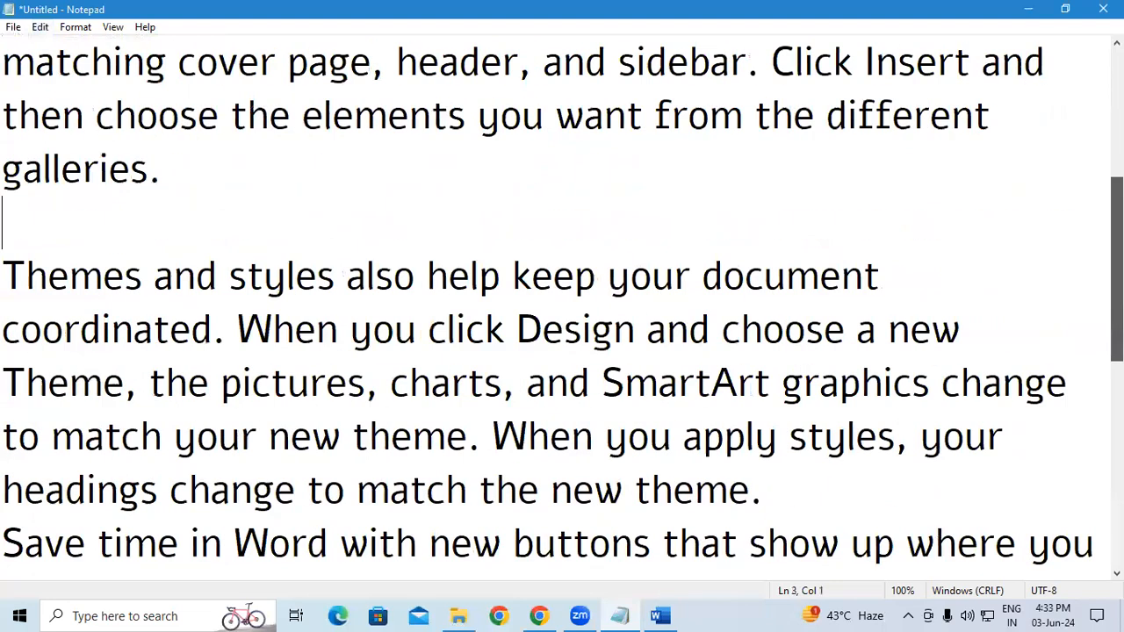
{"action": "left_click", "coordinate": [8, 71]}
{"action": "key", "text": "Return"}
{"action": "key", "text": "Up"}
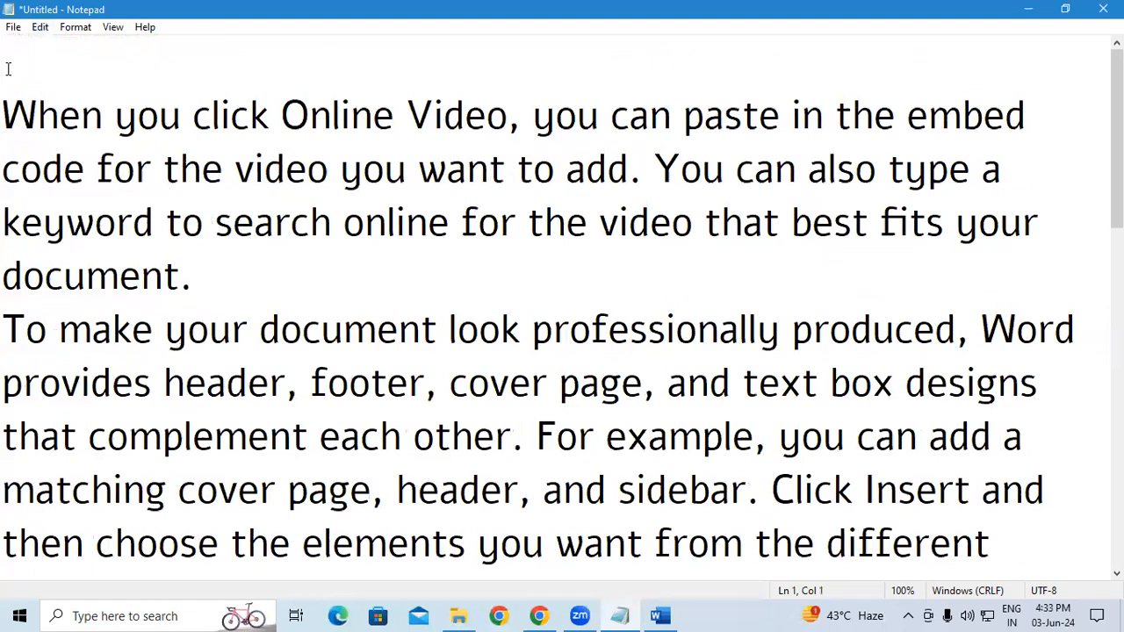
{"action": "key", "text": "ctrl+v"}
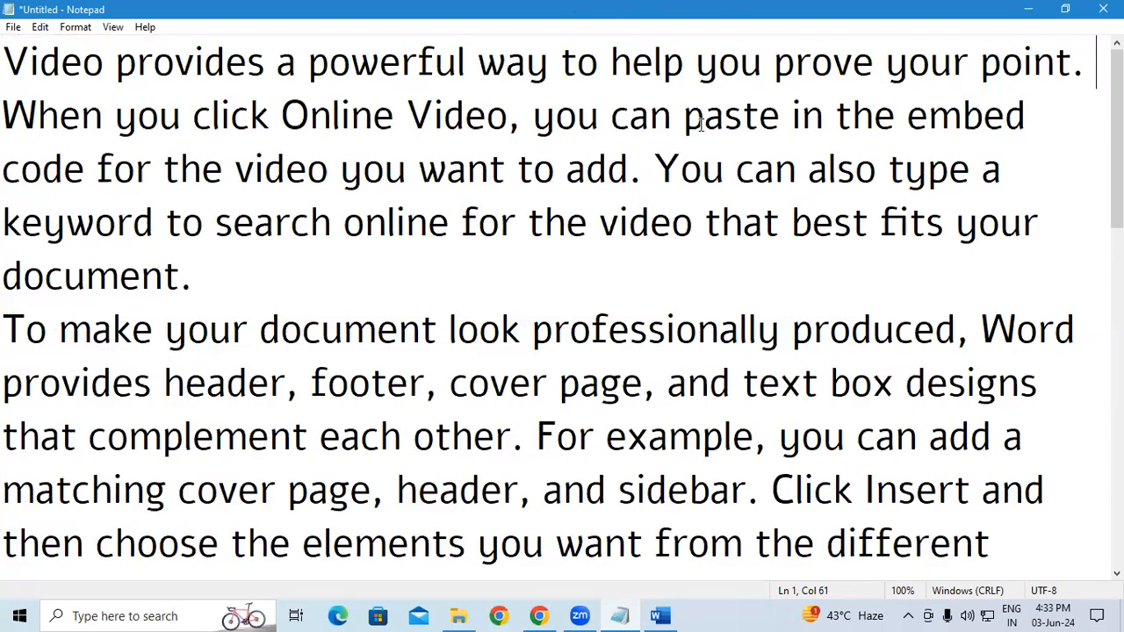
Copy the document's first sentence and paste it directly after "document." at the end of the following paragraph
{"action": "left_click_drag", "start_coordinate": [1080, 72], "coordinate": [7, 62]}
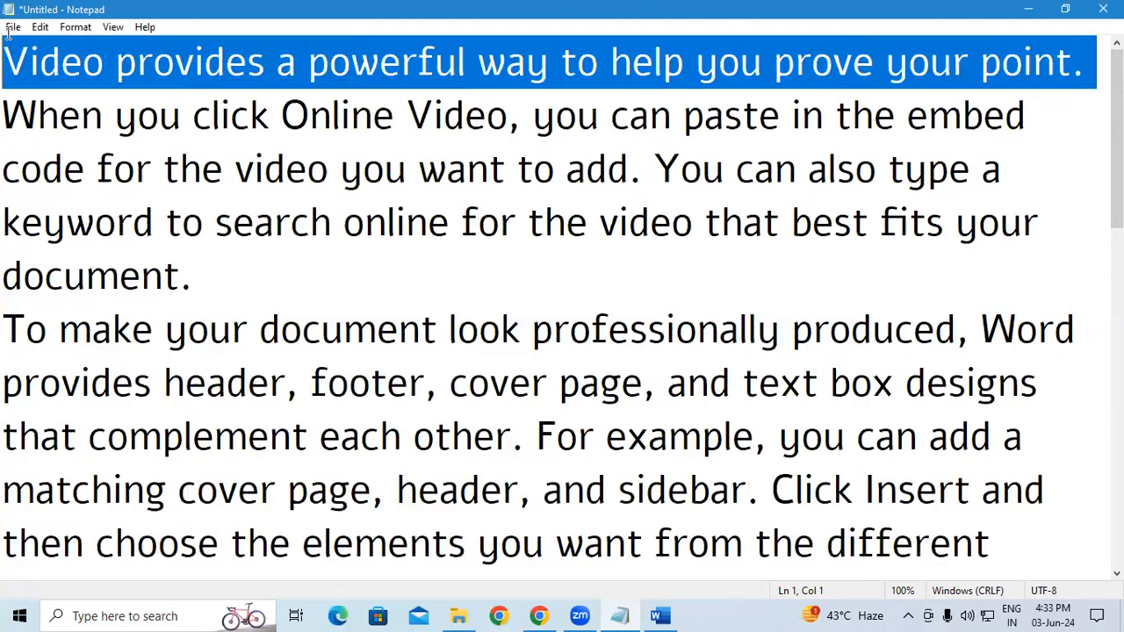
{"action": "left_click", "coordinate": [40, 26]}
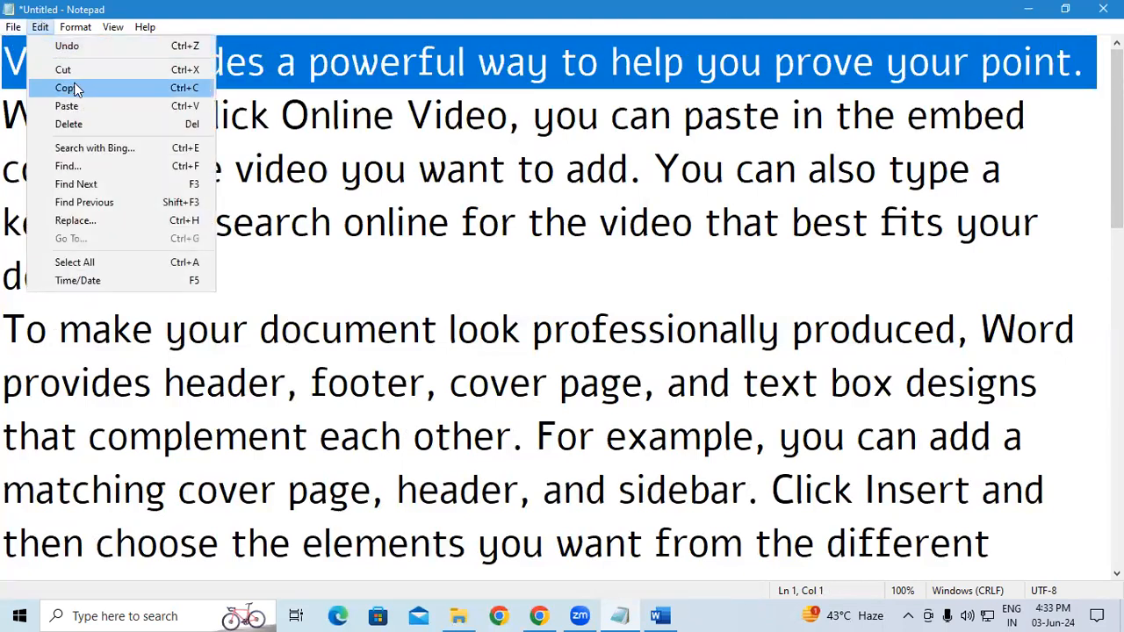
{"action": "left_click", "coordinate": [76, 88]}
{"action": "left_click", "coordinate": [277, 292]}
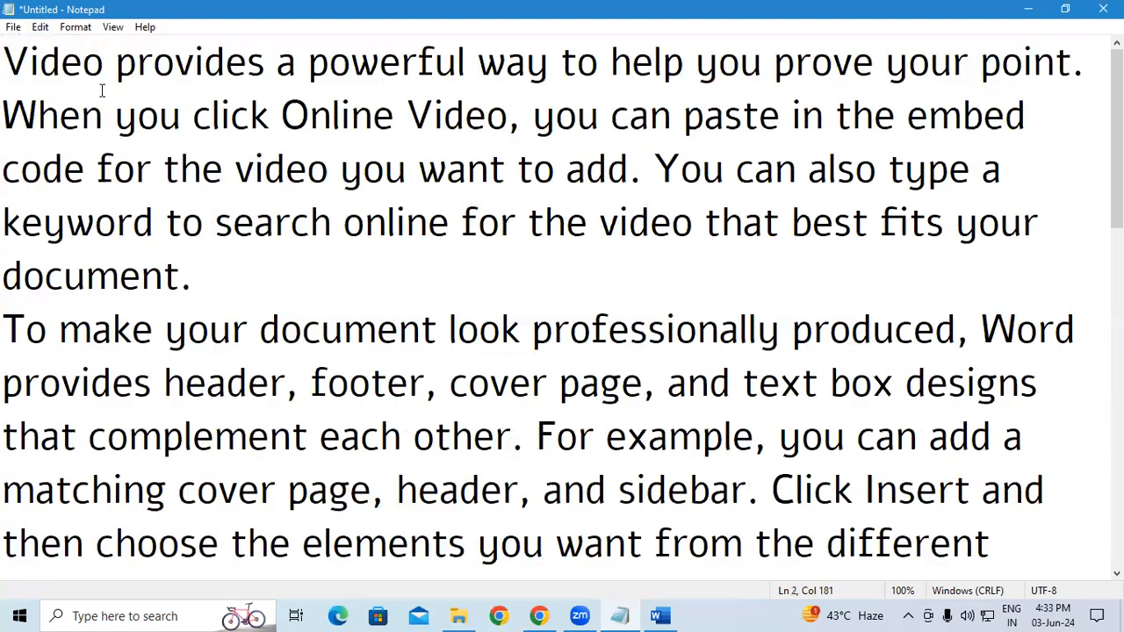
{"action": "left_click", "coordinate": [39, 26]}
{"action": "left_click", "coordinate": [67, 105]}
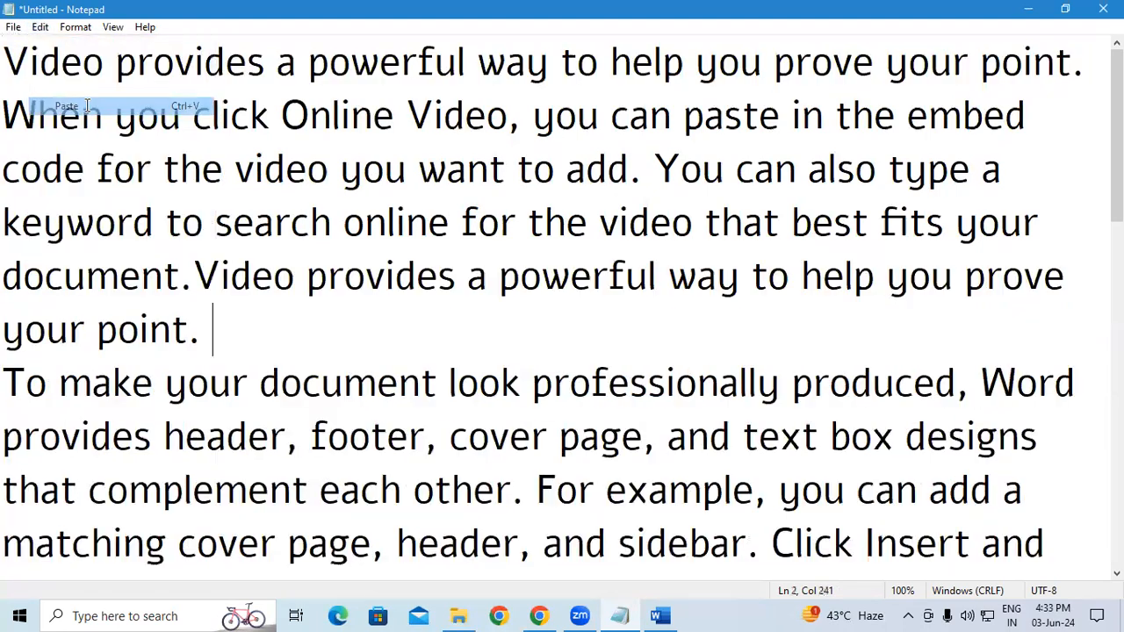
Put the pasted copy on its own line and highlight the opening words of both sentences for comparison
{"action": "left_click", "coordinate": [184, 264]}
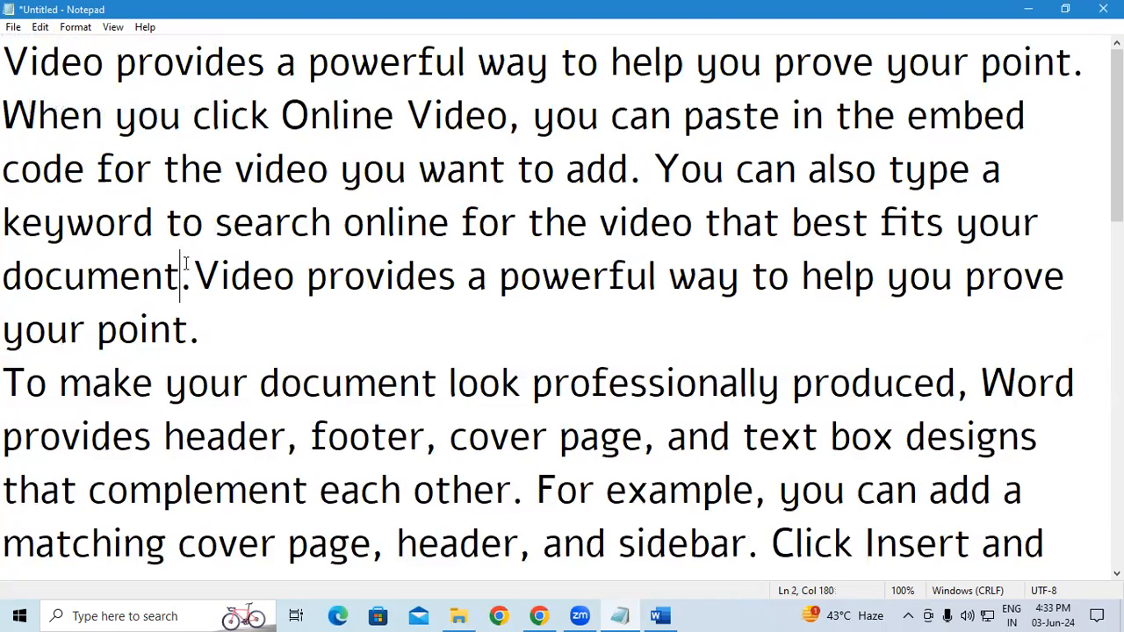
{"action": "left_click", "coordinate": [187, 264]}
{"action": "key", "text": "Return"}
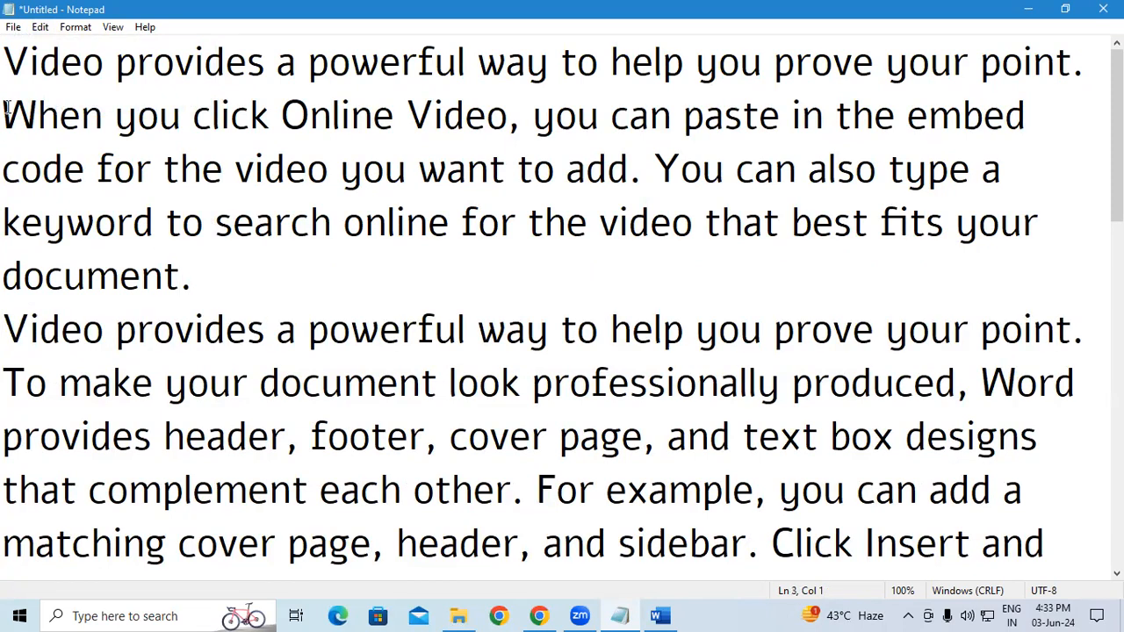
{"action": "left_click_drag", "start_coordinate": [4, 61], "coordinate": [250, 79]}
{"action": "left_click_drag", "start_coordinate": [33, 321], "coordinate": [283, 343]}
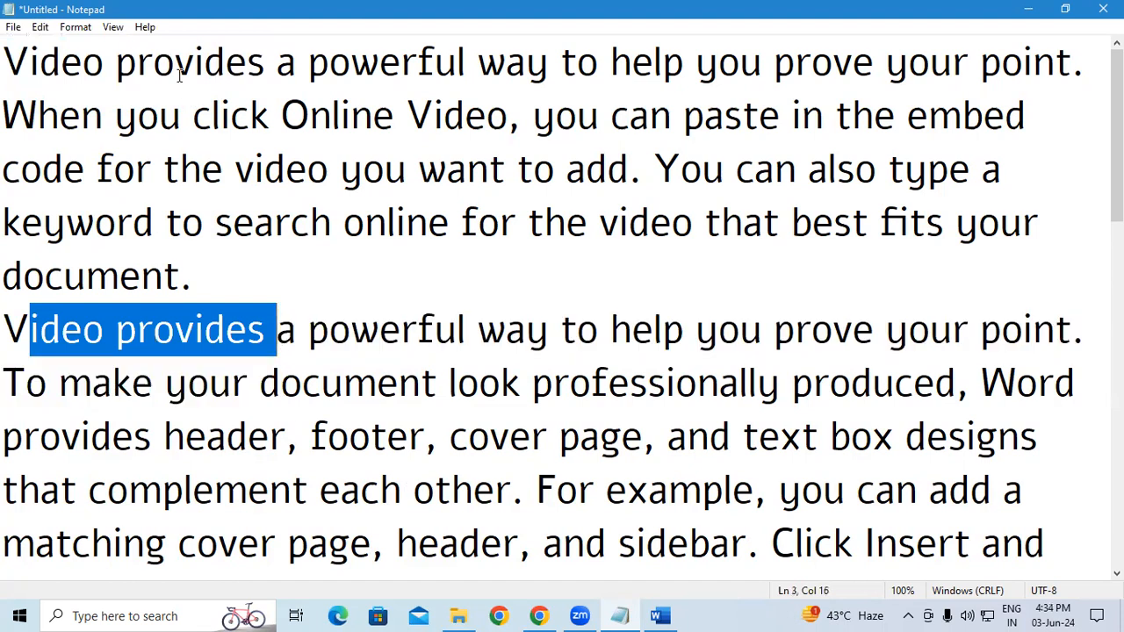
Delete the words "powerful way" from the copied sentence with the Delete command
{"action": "left_click", "coordinate": [40, 27]}
{"action": "mouse_move", "coordinate": [76, 27]}
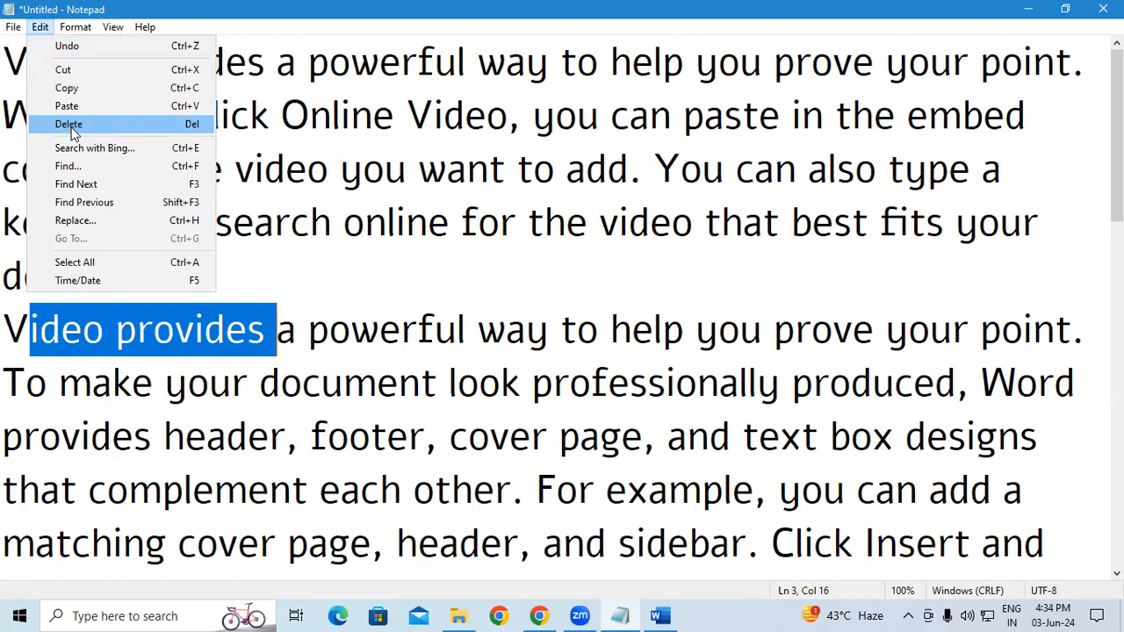
{"action": "left_click", "coordinate": [342, 306]}
{"action": "left_click_drag", "start_coordinate": [309, 330], "coordinate": [546, 329]}
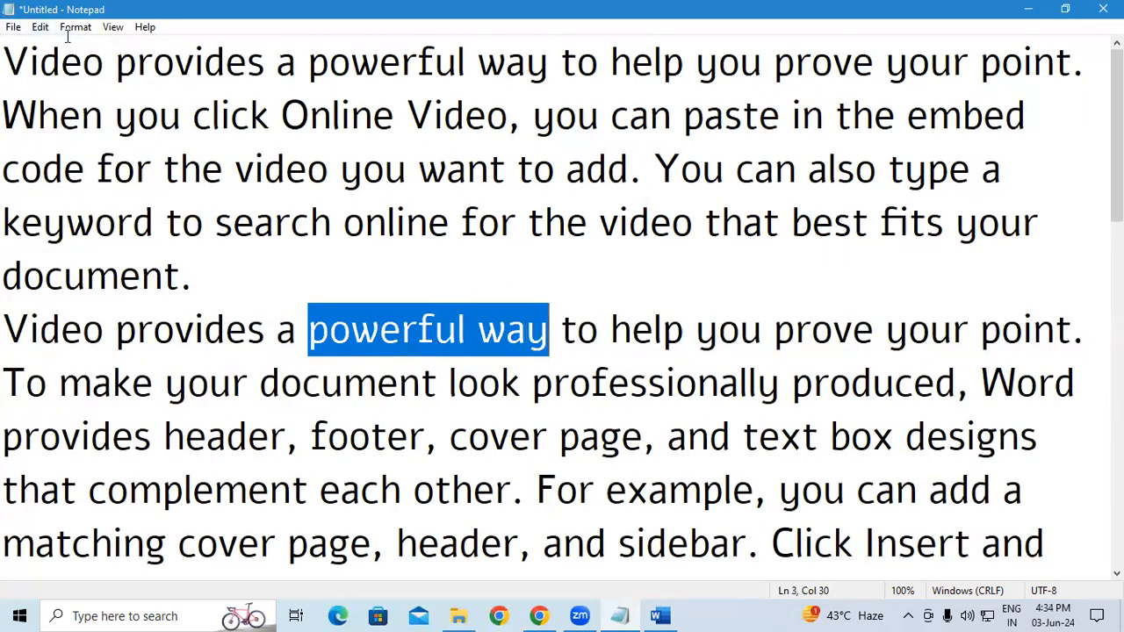
{"action": "left_click", "coordinate": [40, 27]}
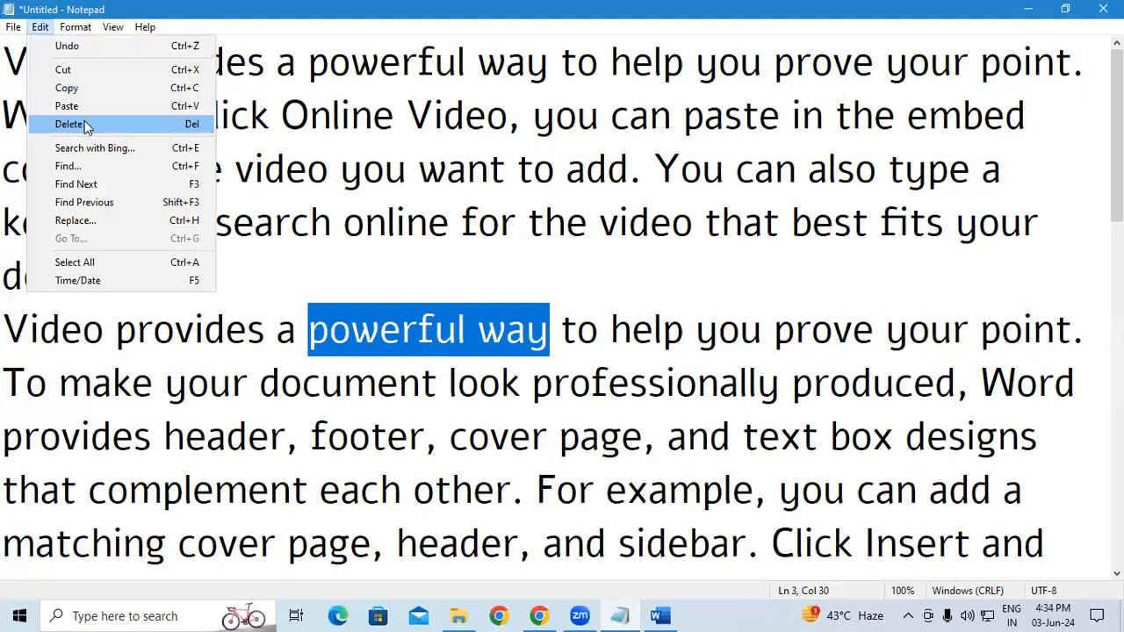
{"action": "left_click", "coordinate": [186, 132]}
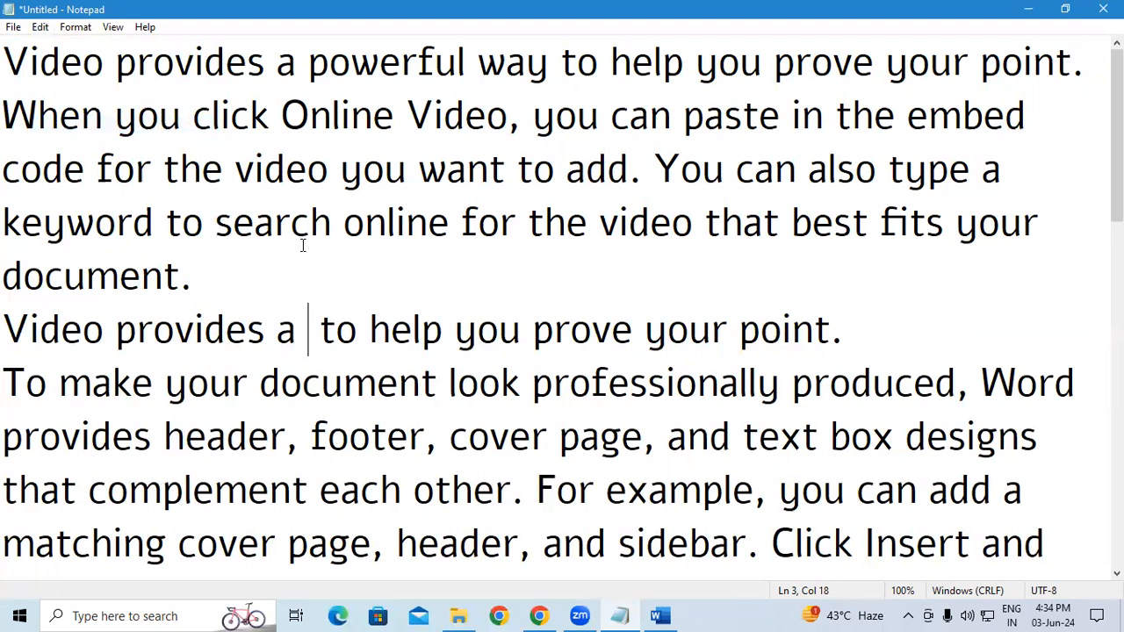
Add a new line reading "Flower Image" directly below the paragraph that ends in "document."
{"action": "left_click", "coordinate": [15, 27]}
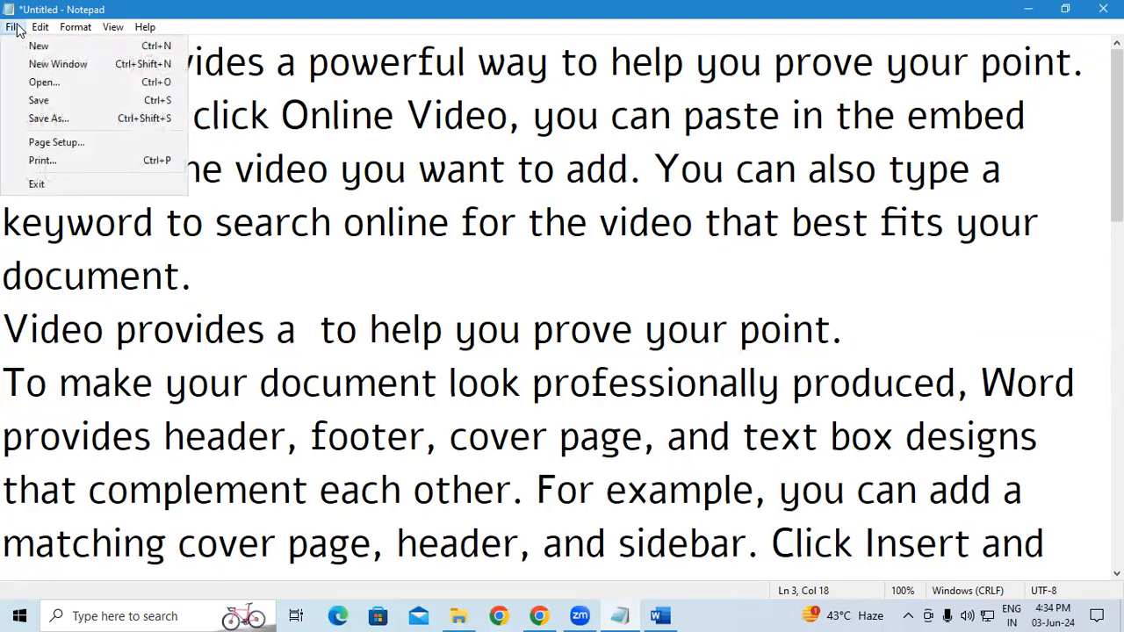
{"action": "mouse_move", "coordinate": [40, 28]}
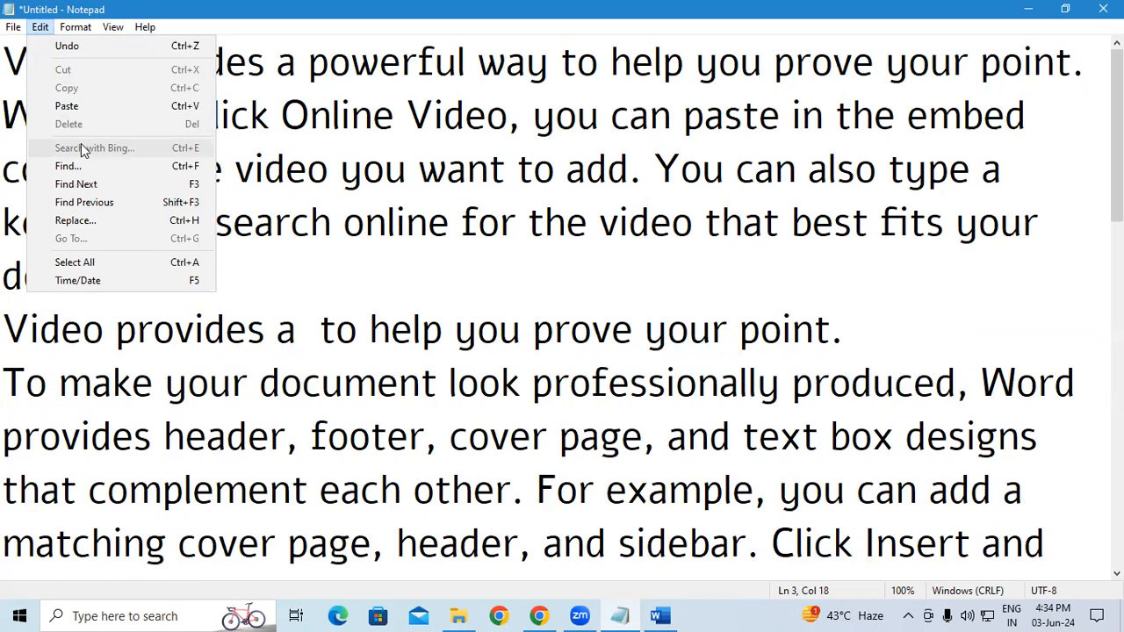
{"action": "left_click", "coordinate": [442, 260]}
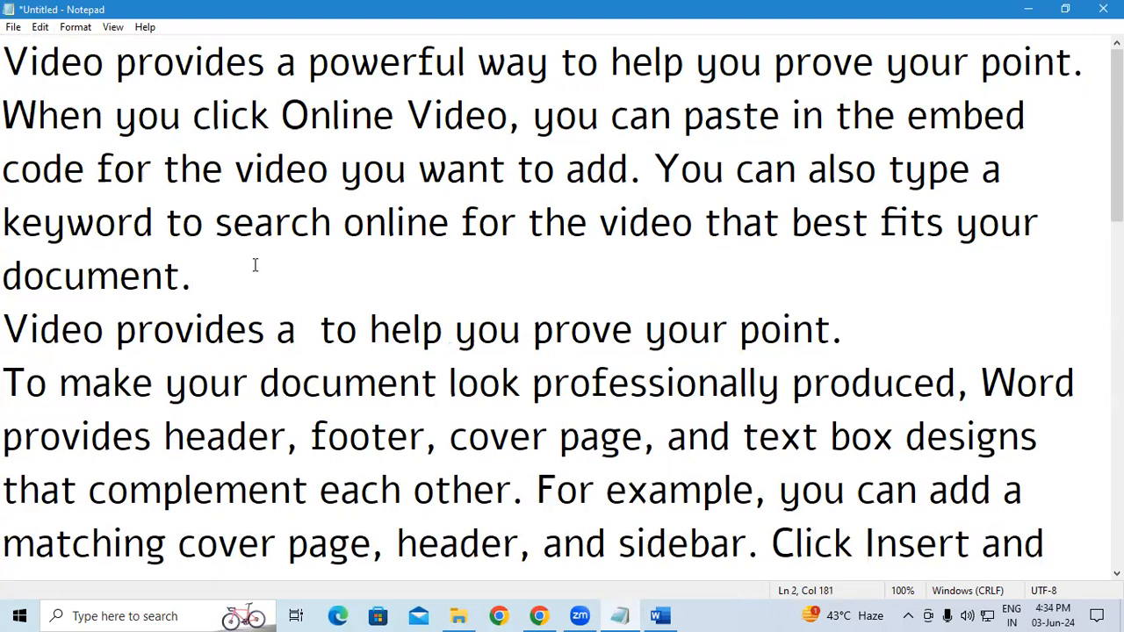
{"action": "key", "text": "Return"}
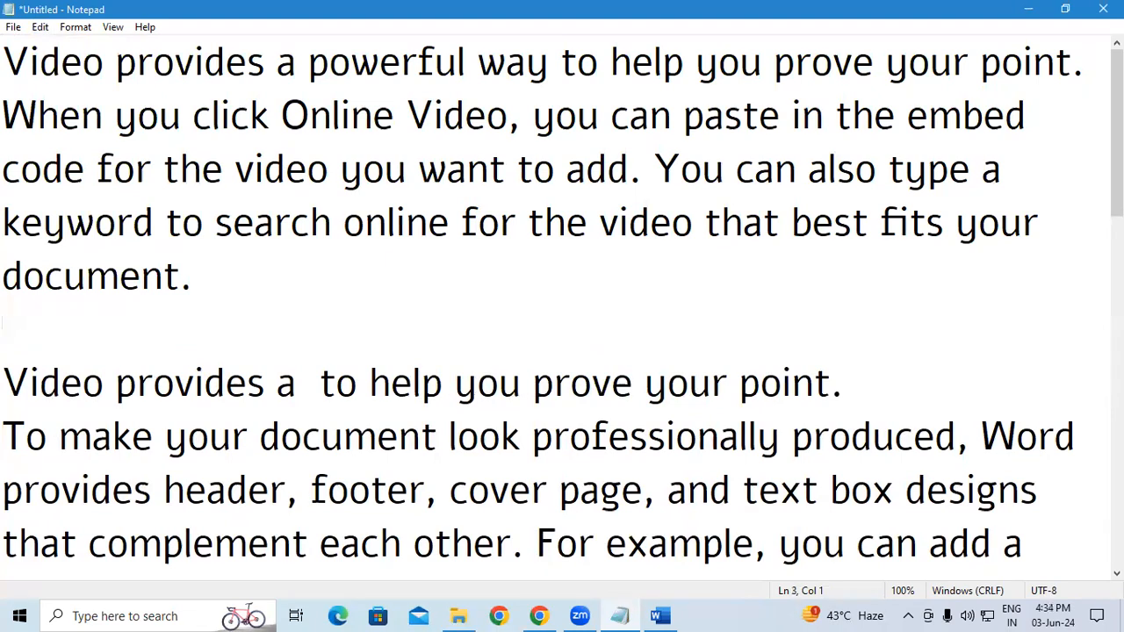
{"action": "type", "text": "G"}
{"action": "key", "text": "BackSpace"}
{"action": "type", "text": "Flow"}
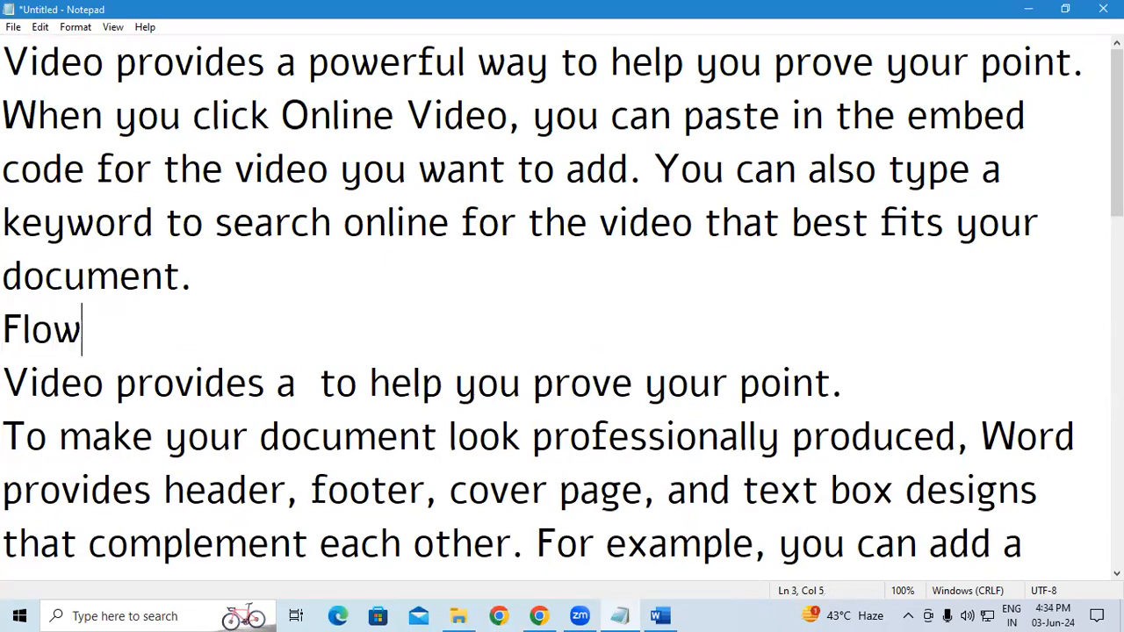
{"action": "type", "text": "er Image"}
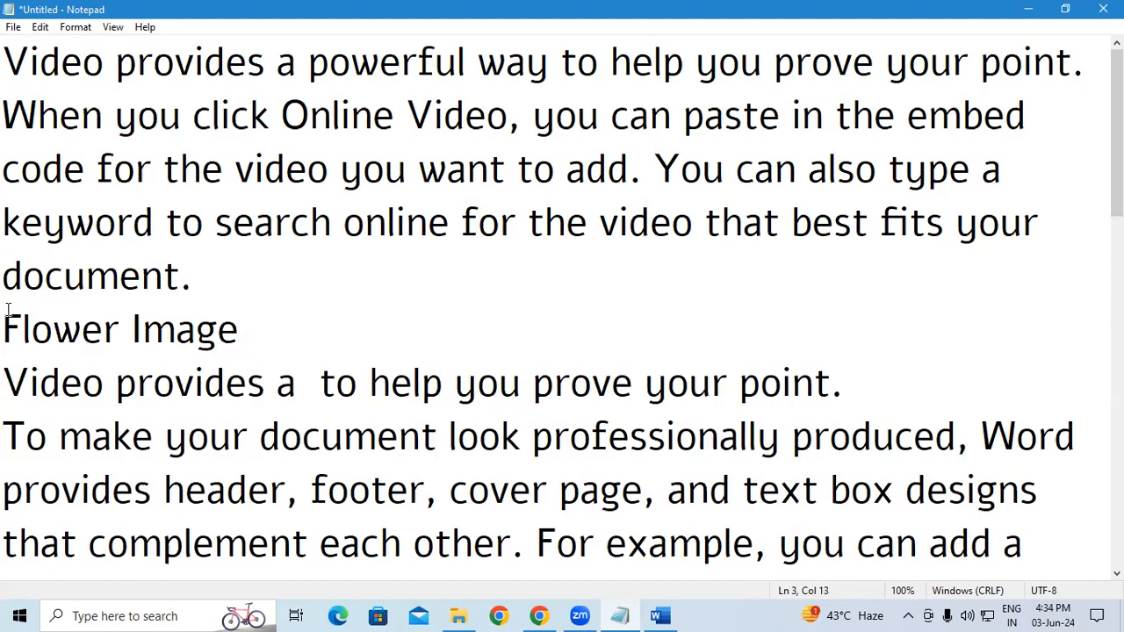
Look up the "Flower Image" line with Search with Bing and dismiss the Microsoft Rewards offer
{"action": "left_click_drag", "start_coordinate": [6, 323], "coordinate": [246, 334]}
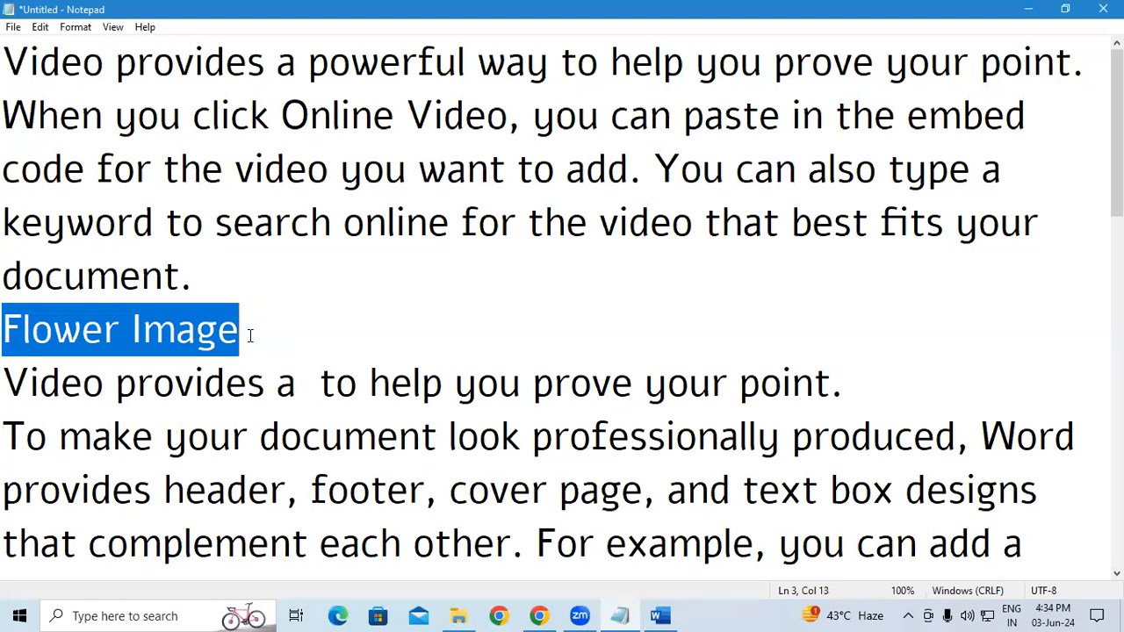
{"action": "left_click", "coordinate": [41, 27]}
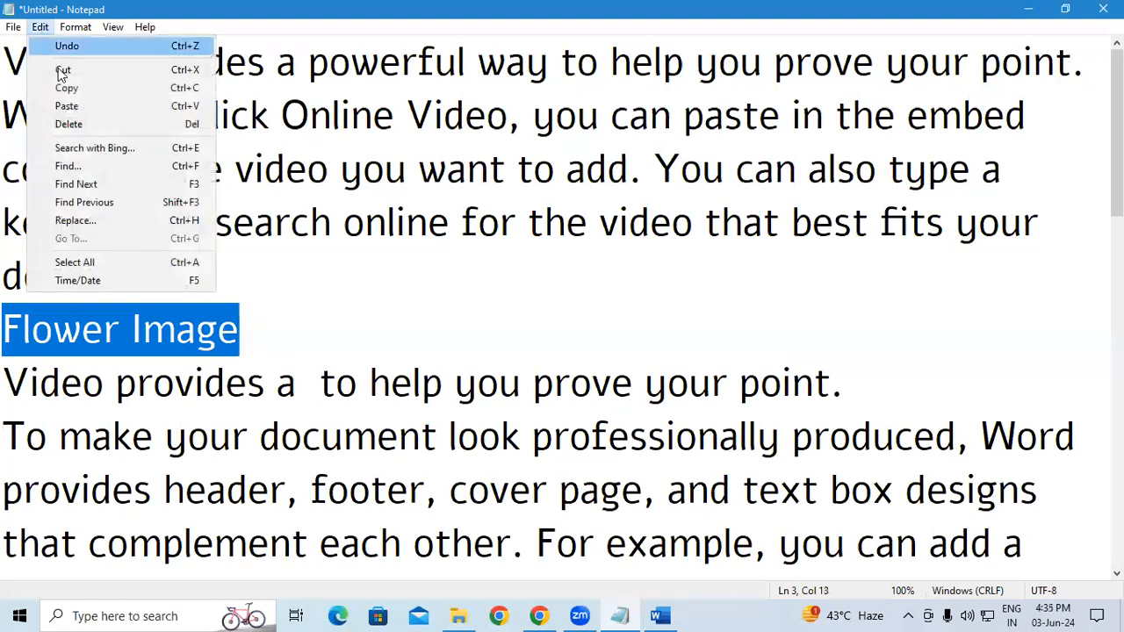
{"action": "left_click", "coordinate": [94, 149]}
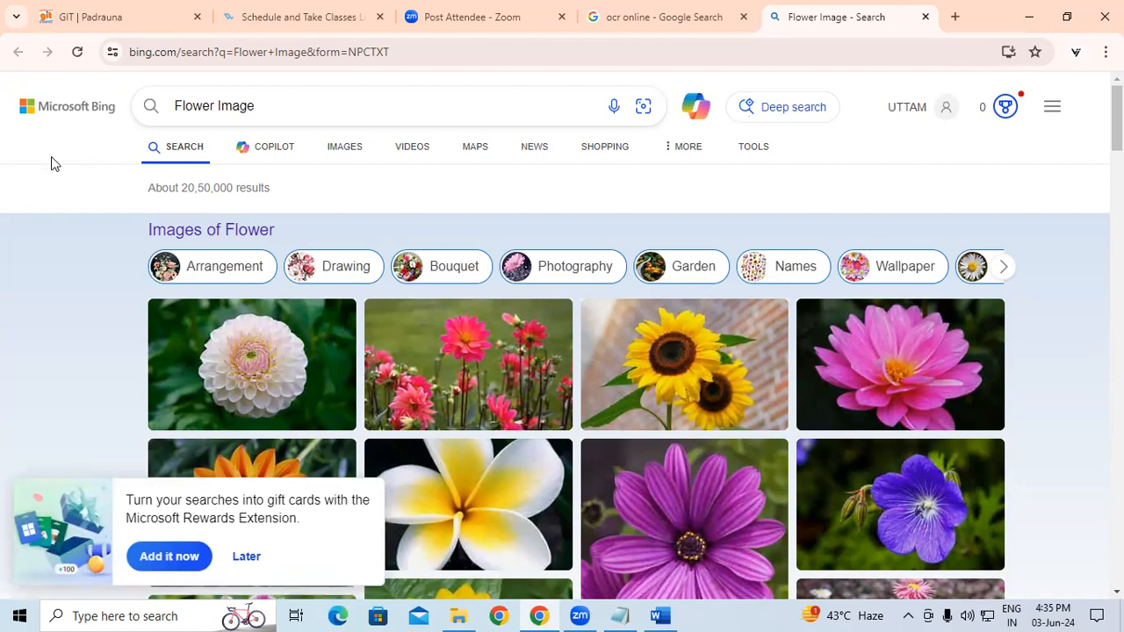
{"action": "left_click", "coordinate": [246, 556]}
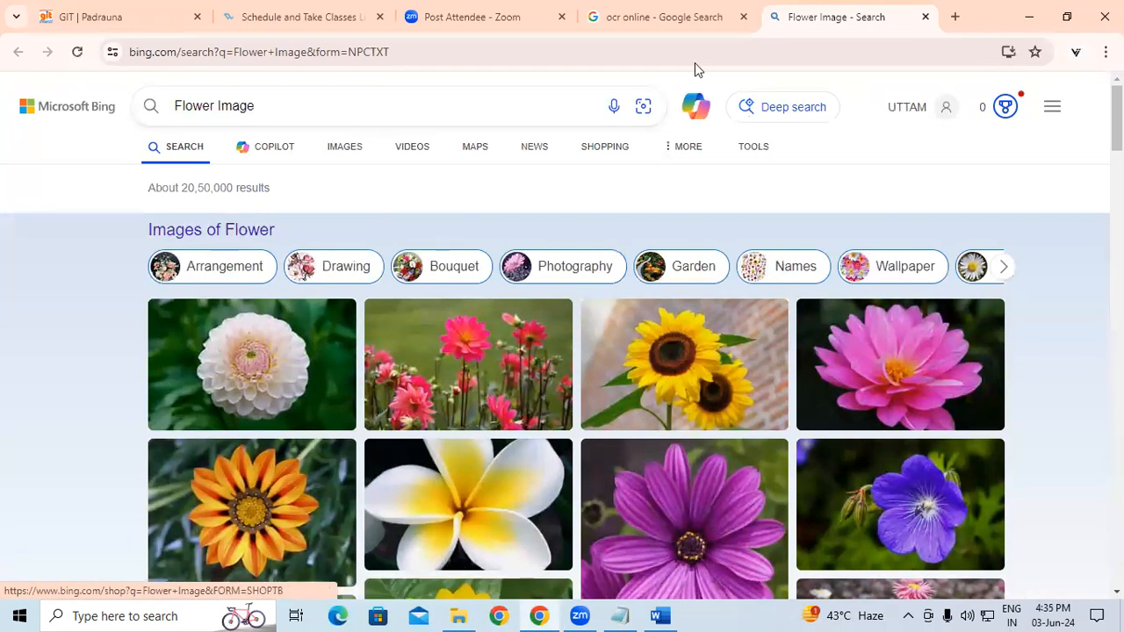
Replace the Bing results tab with a blank new tab and switch back to Notepad
{"action": "left_click", "coordinate": [954, 15]}
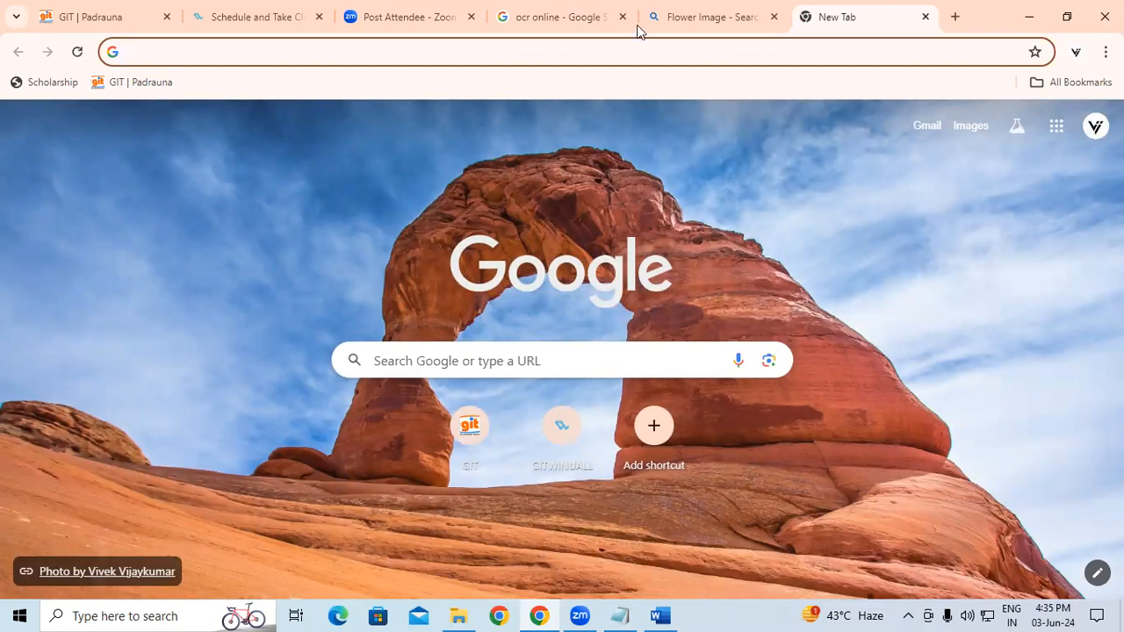
{"action": "left_click", "coordinate": [685, 13]}
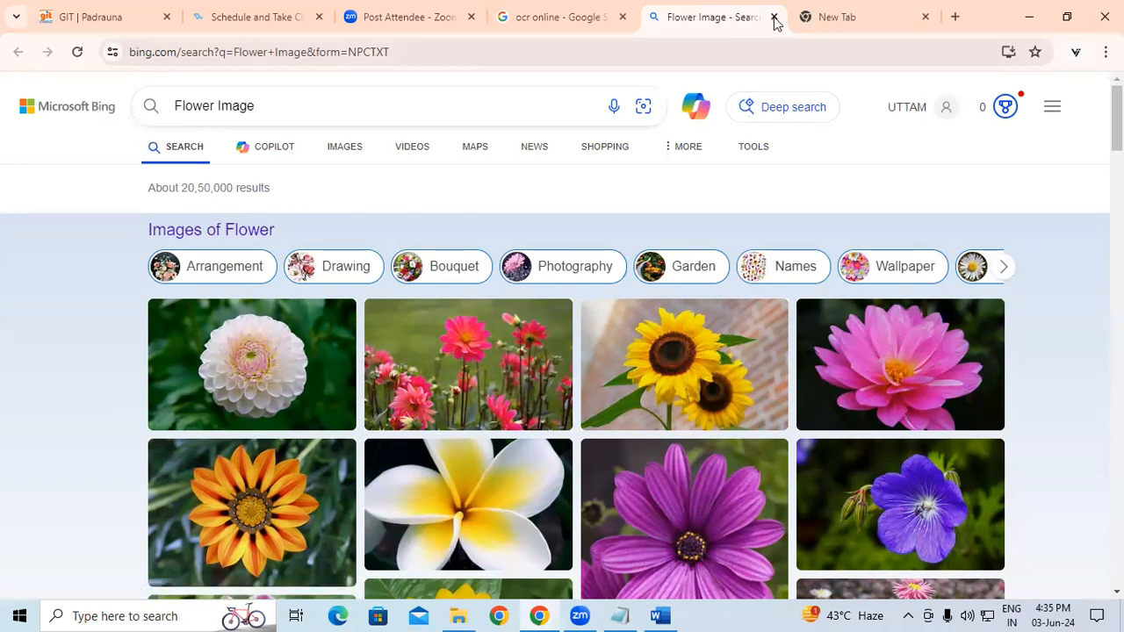
{"action": "key", "text": "ctrl+w"}
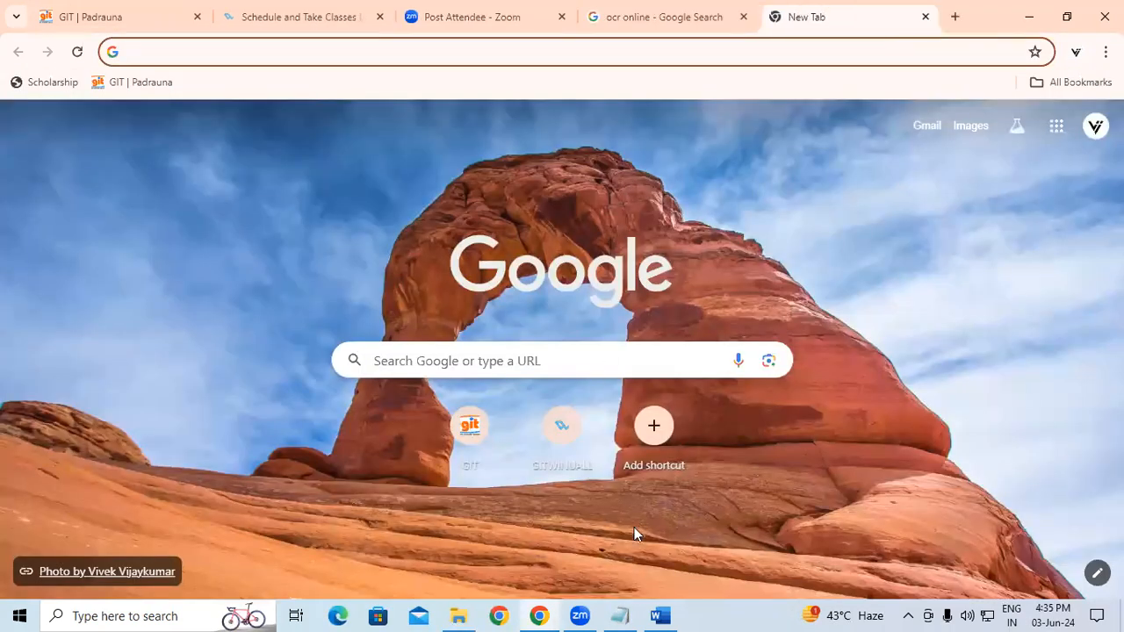
{"action": "key", "text": "alt+Tab"}
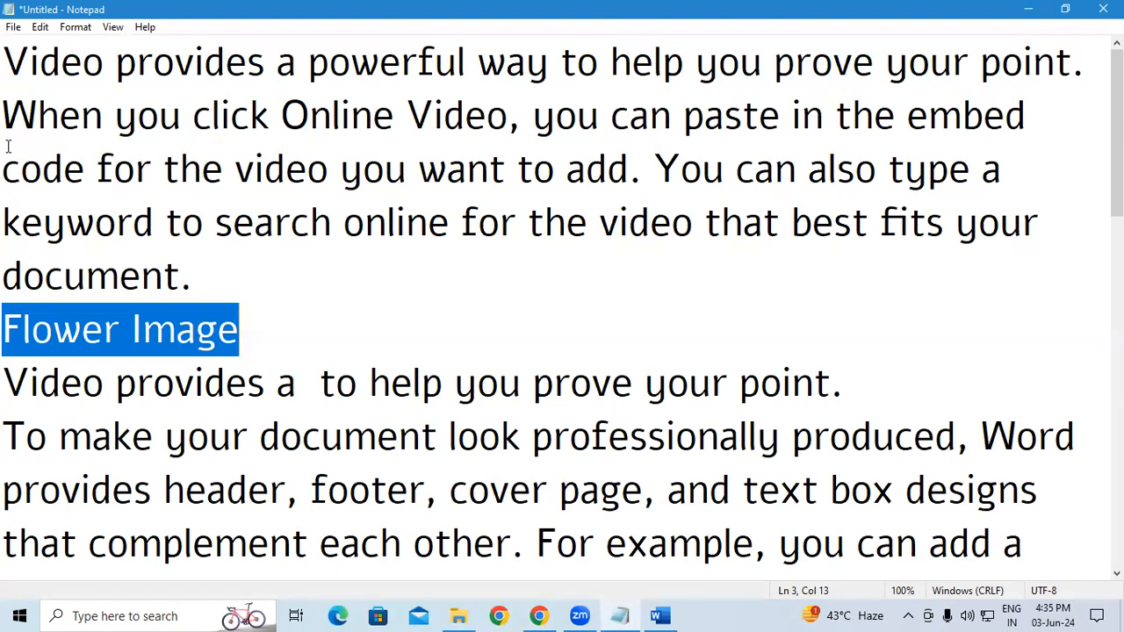
Run Search with Bing with no text selected and open the suggested Copilot prompt on the Bing page
{"action": "left_click_drag", "start_coordinate": [258, 353], "coordinate": [8, 360]}
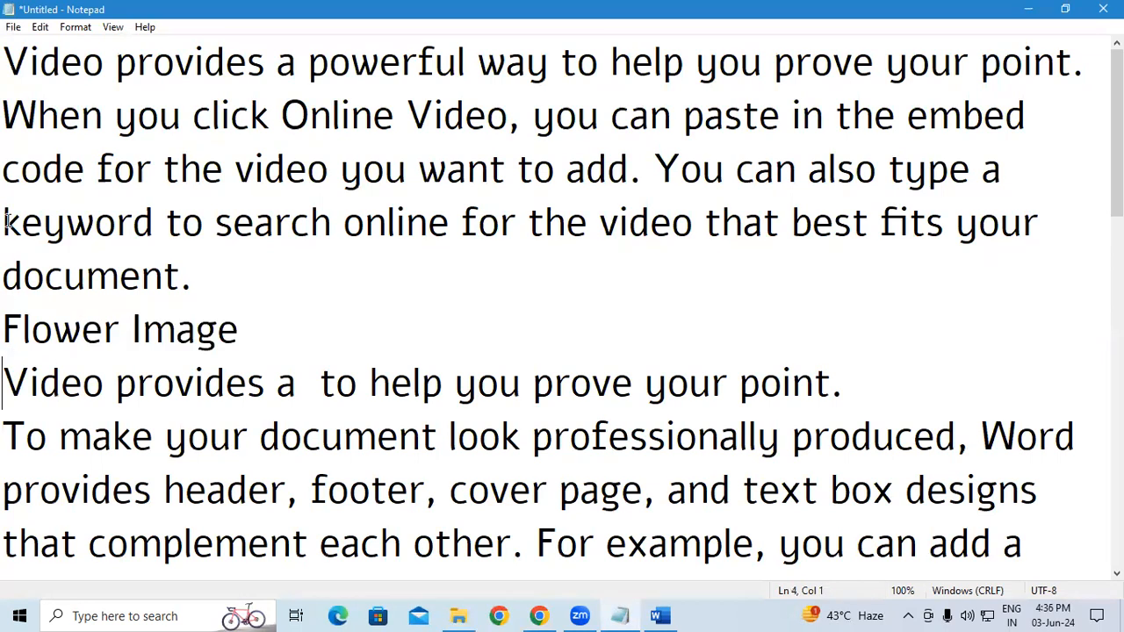
{"action": "left_click", "coordinate": [41, 29]}
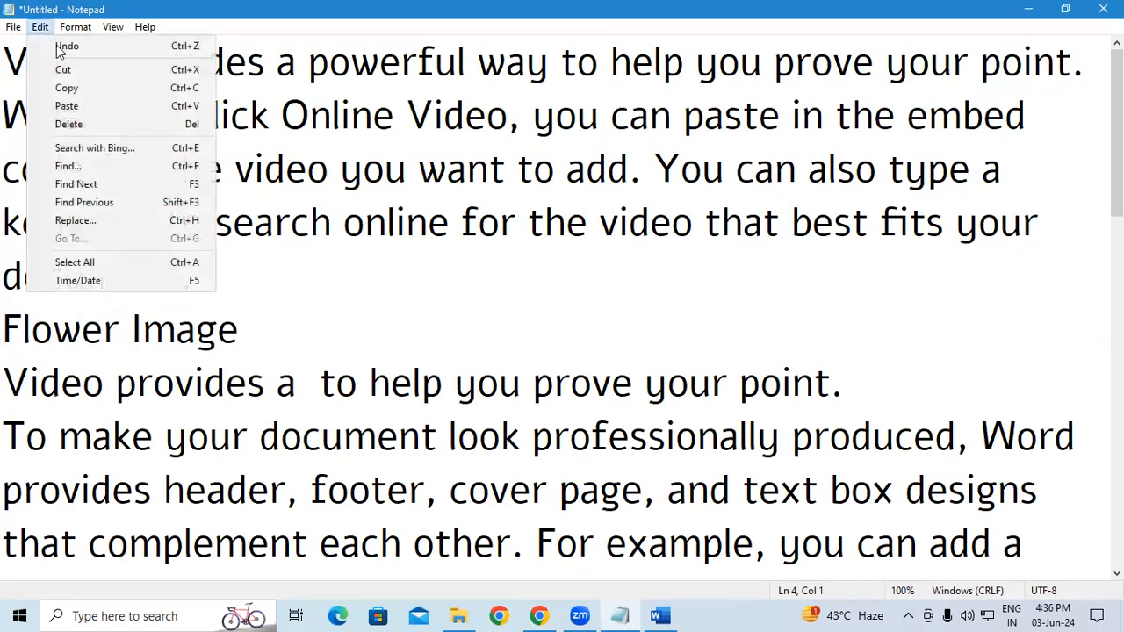
{"action": "left_click", "coordinate": [207, 151]}
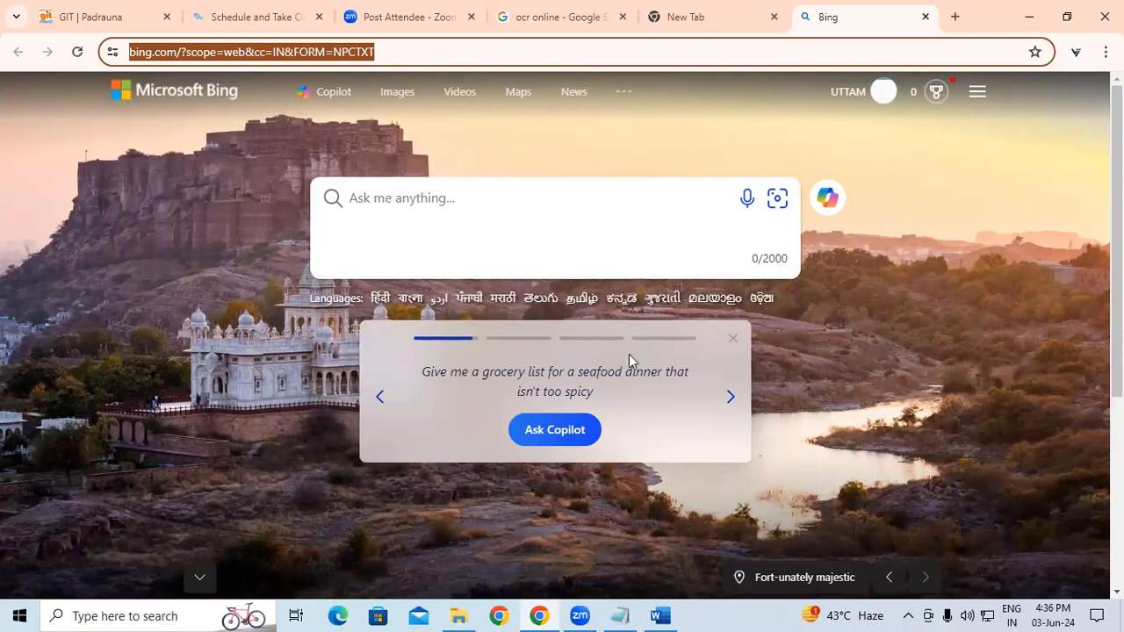
{"action": "left_click", "coordinate": [590, 429]}
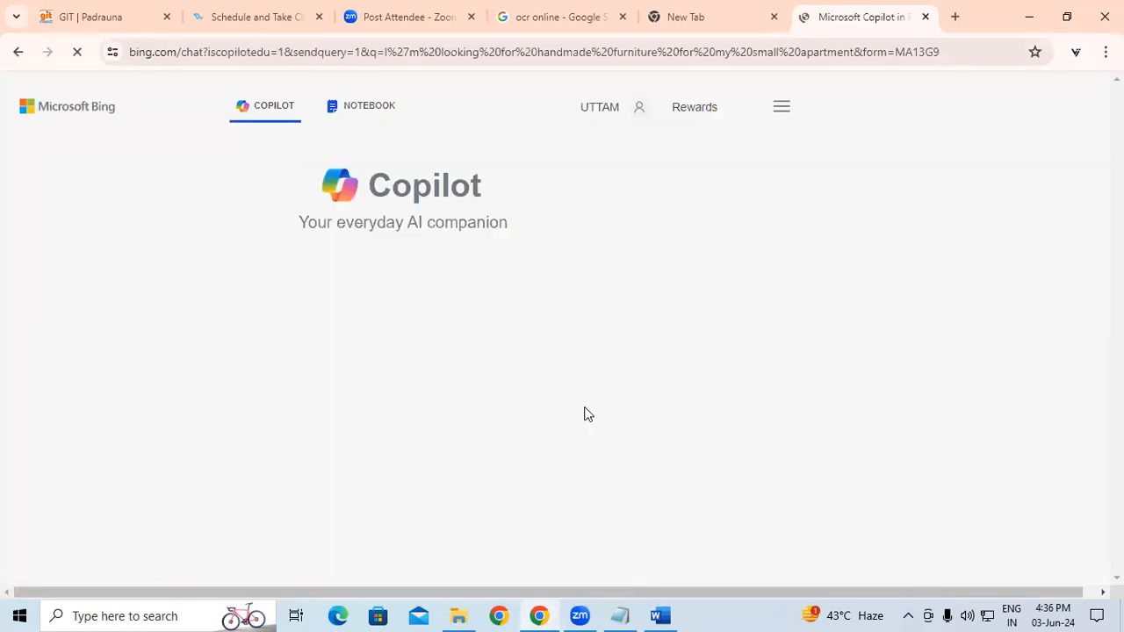
Close the Copilot tab, the blank tab and the whole browser window to get back to Notepad
{"action": "left_click", "coordinate": [925, 17]}
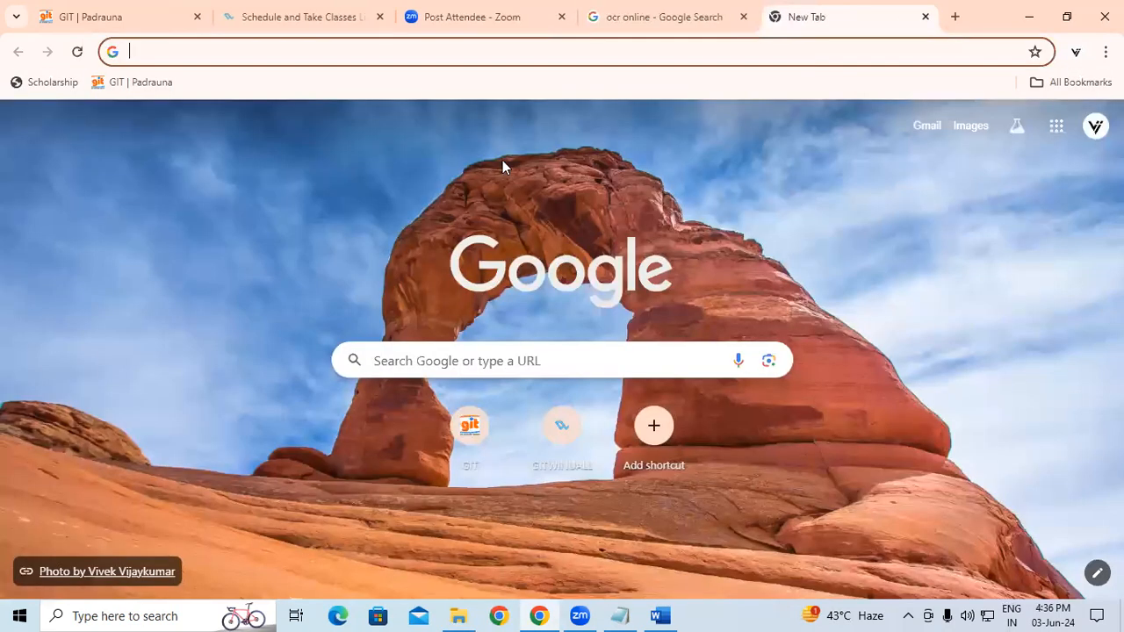
{"action": "left_click", "coordinate": [926, 17]}
{"action": "left_click", "coordinate": [1104, 16]}
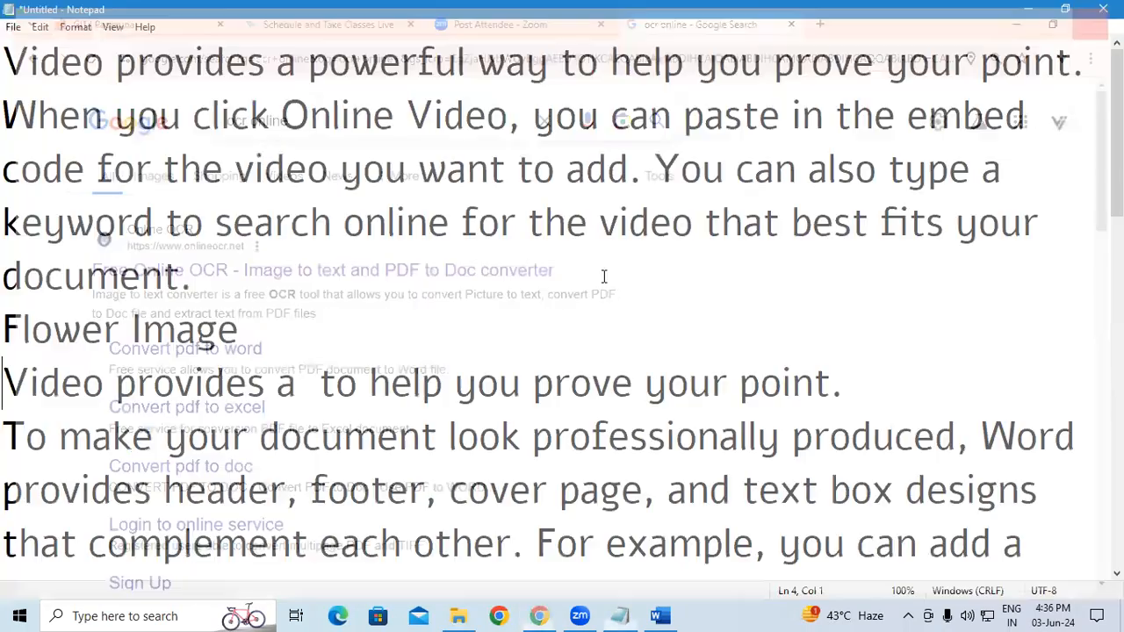
Search Bing for the "Flower Image" line again, look through the image results and close the browser
{"action": "left_click_drag", "start_coordinate": [296, 330], "coordinate": [4, 325]}
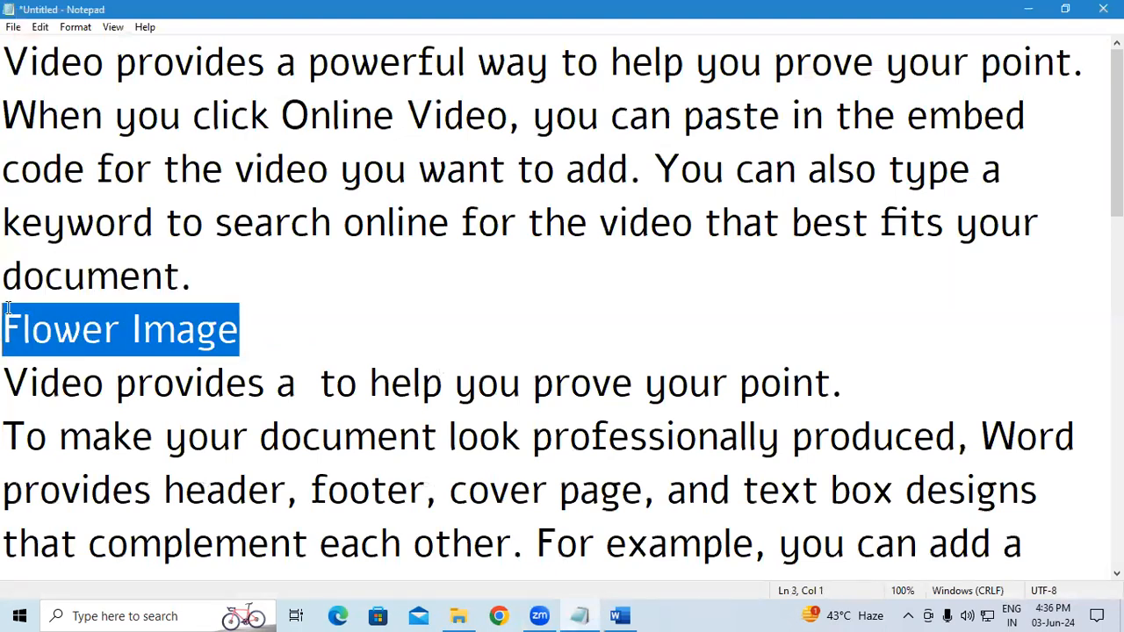
{"action": "left_click", "coordinate": [40, 27]}
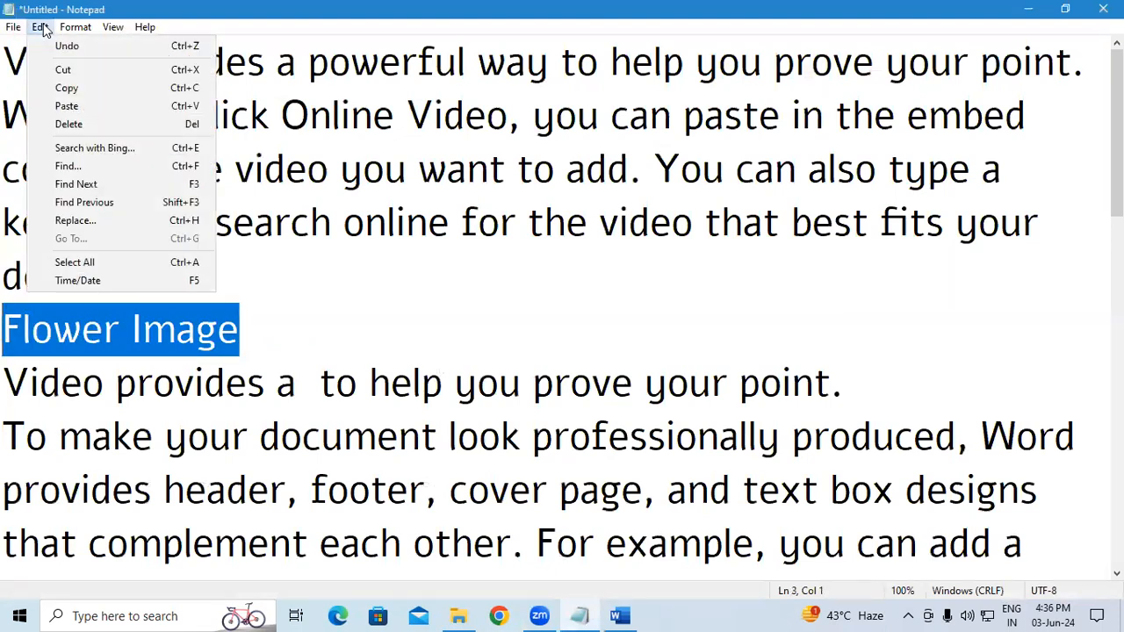
{"action": "left_click", "coordinate": [71, 149]}
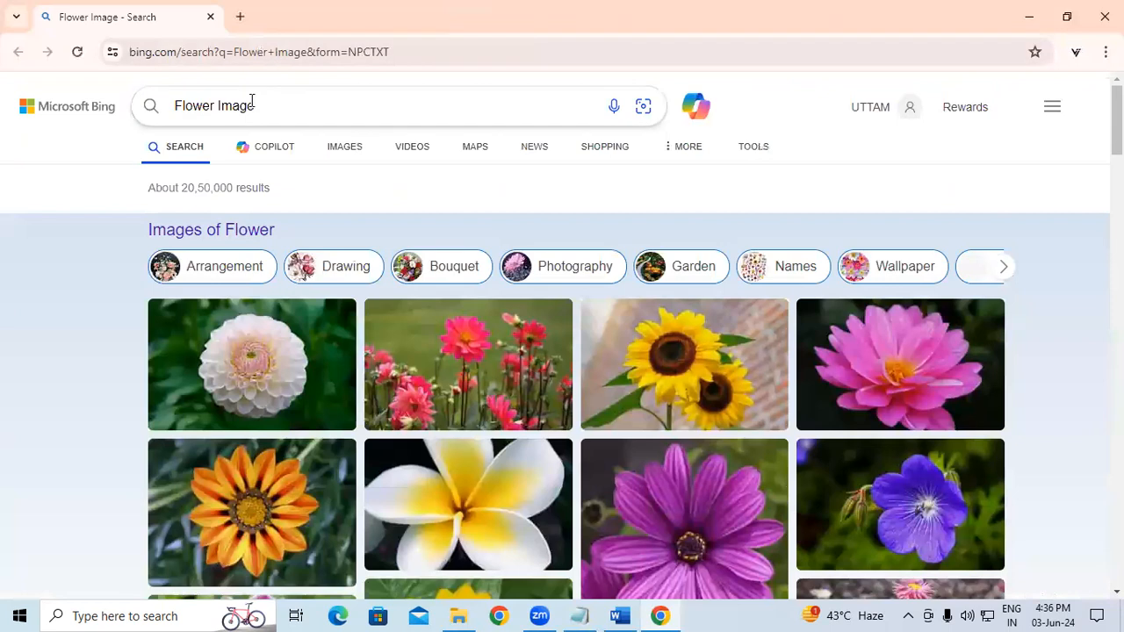
{"action": "scroll", "coordinate": [249, 353], "scroll_direction": "down", "scroll_amount": 1}
{"action": "scroll", "coordinate": [248, 353], "scroll_direction": "down", "scroll_amount": 3}
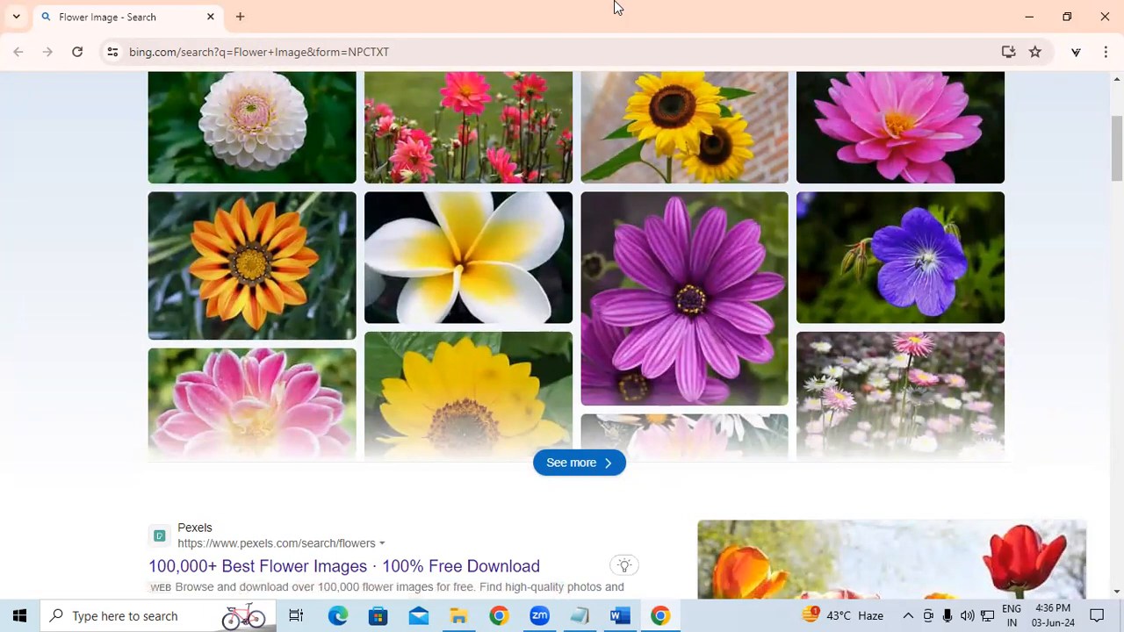
{"action": "left_click", "coordinate": [1105, 16]}
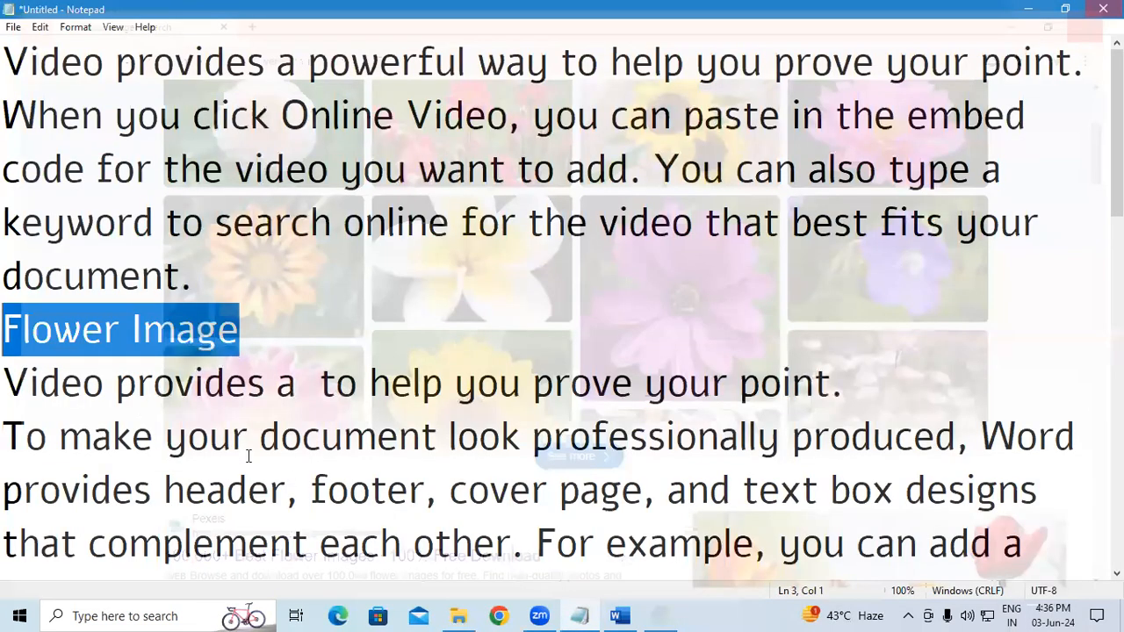
Jump to the next occurrence of "online" with the Find Next command
{"action": "left_click", "coordinate": [39, 26]}
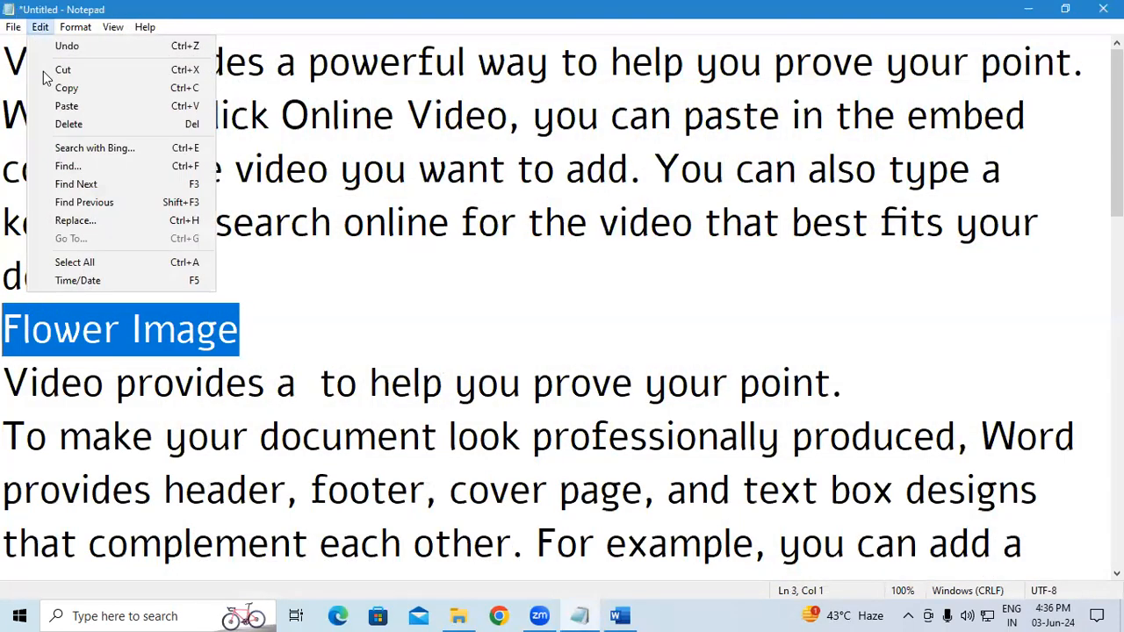
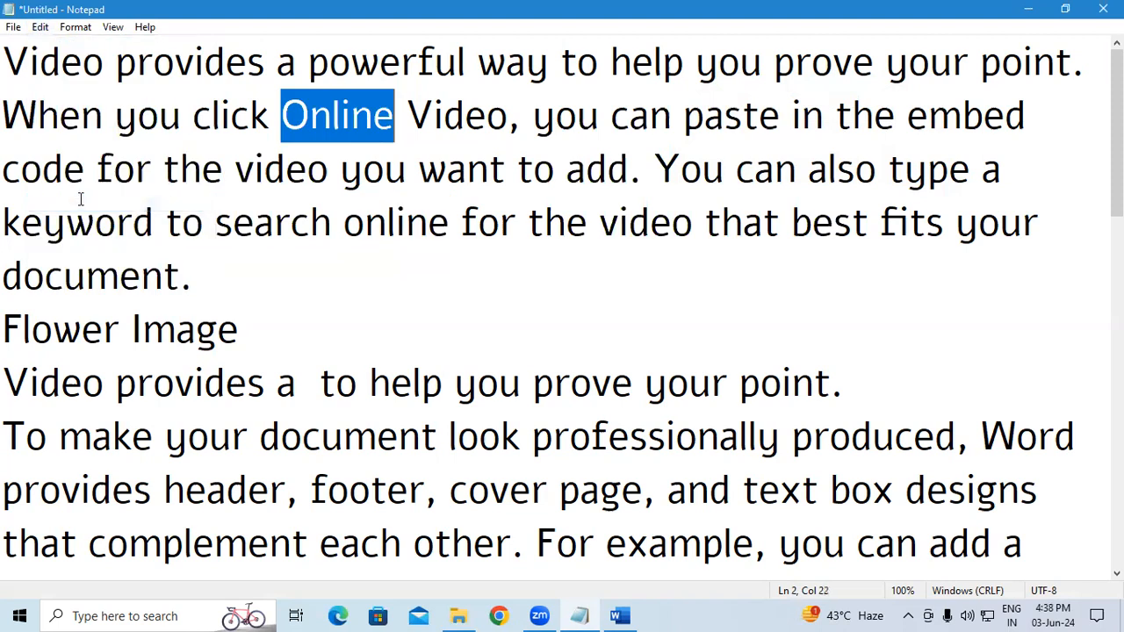
{"action": "left_click", "coordinate": [40, 27]}
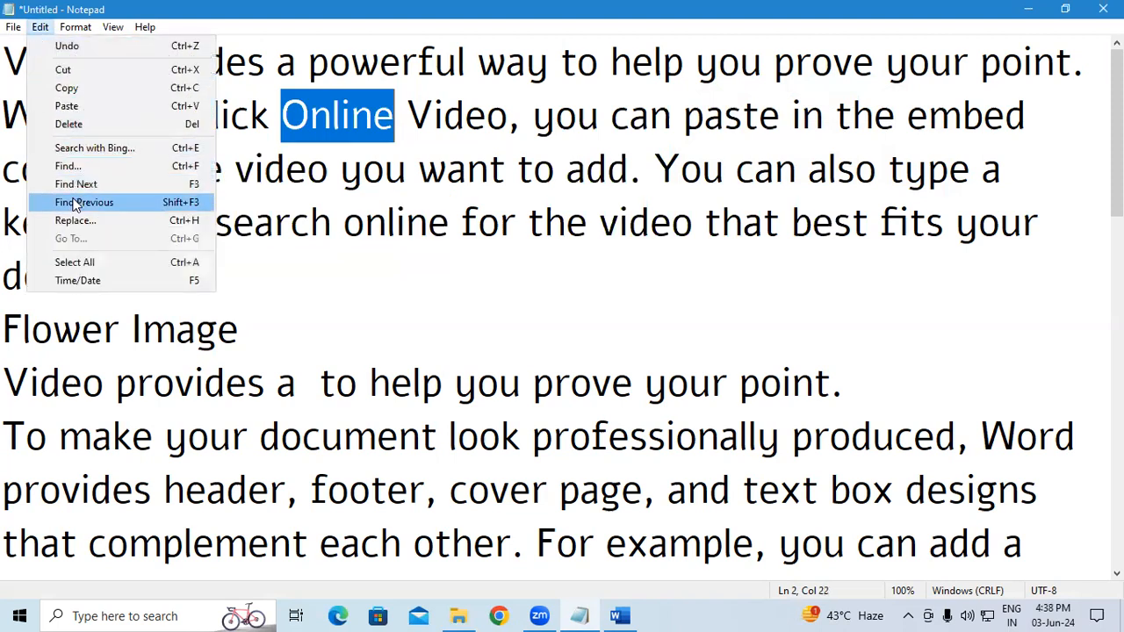
{"action": "left_click", "coordinate": [75, 183]}
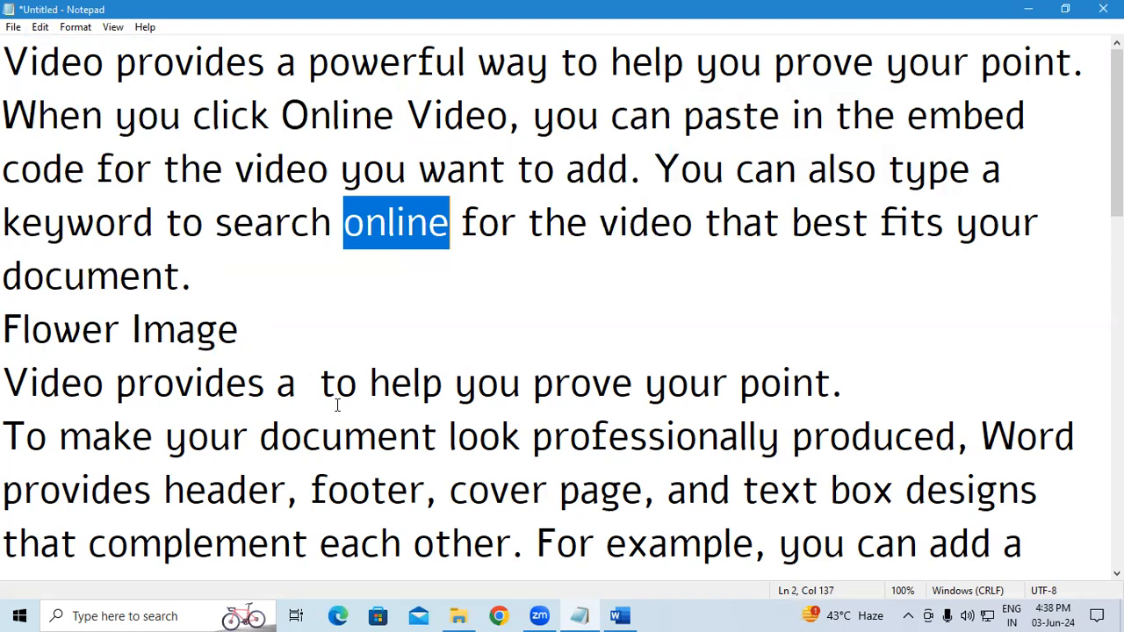
Switch to the Word document and search its text for "to"
{"action": "left_click", "coordinate": [620, 616]}
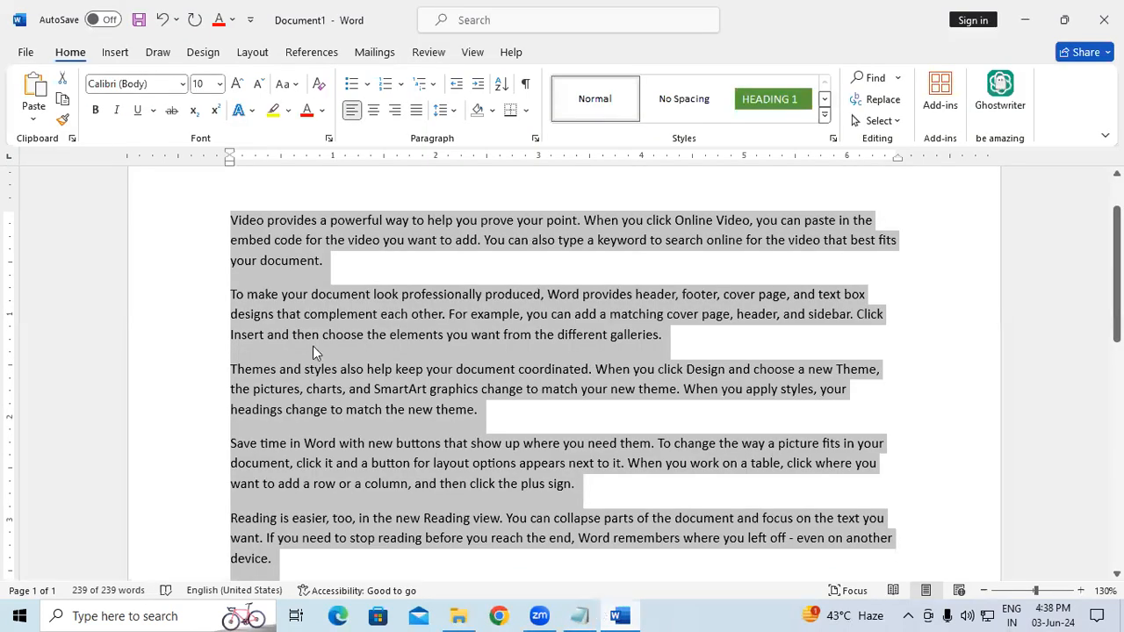
{"action": "key", "text": "ctrl+f"}
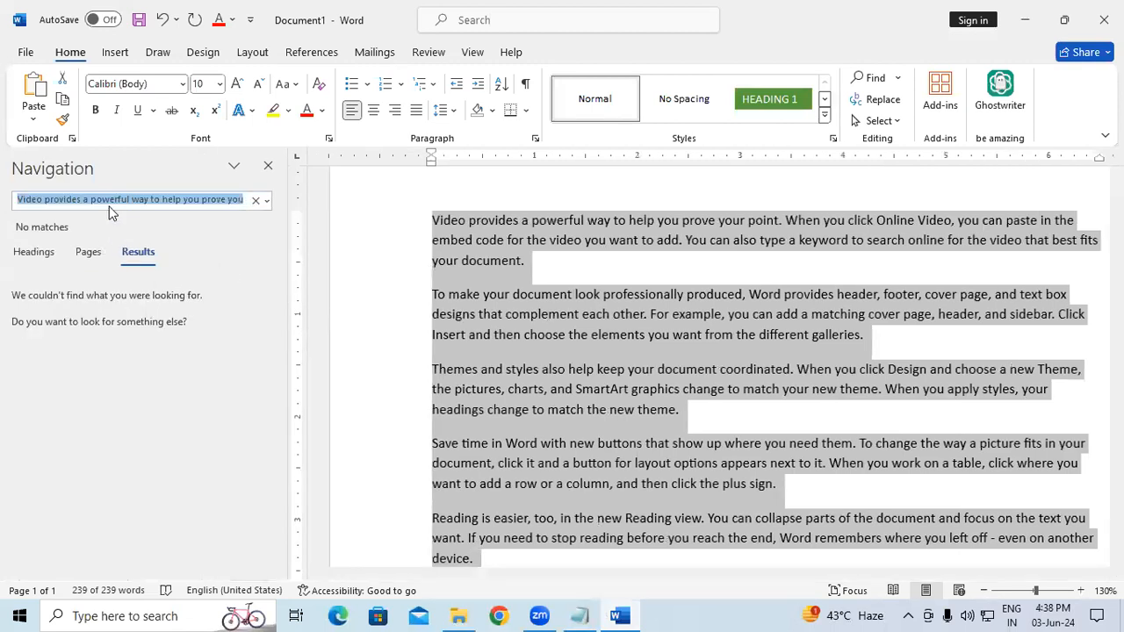
{"action": "key", "text": "BackSpace"}
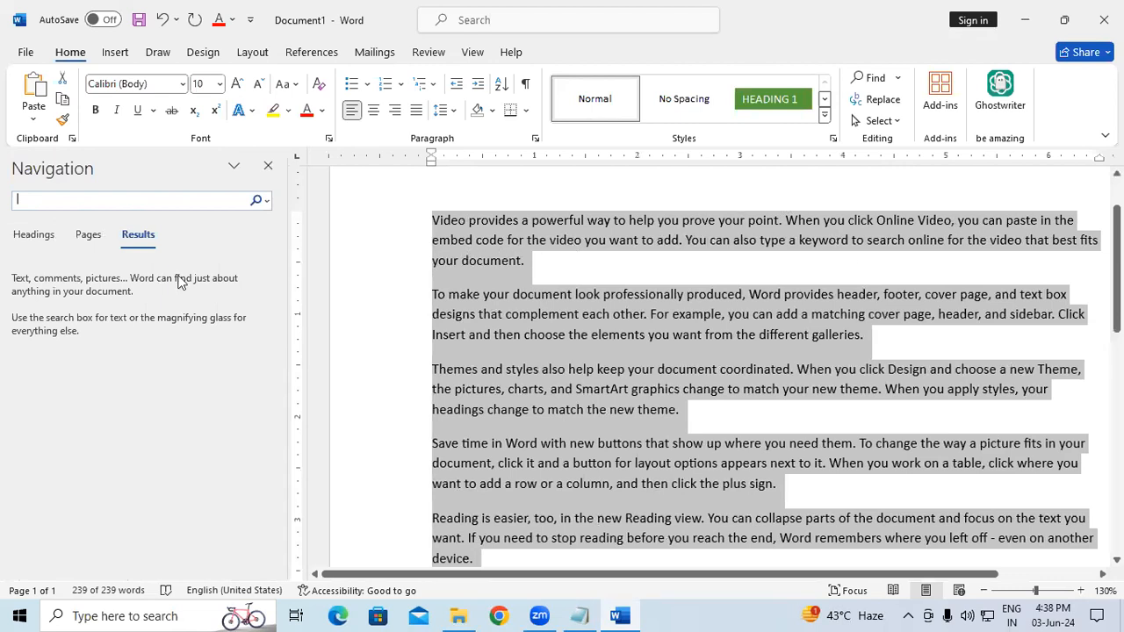
{"action": "type", "text": "to"}
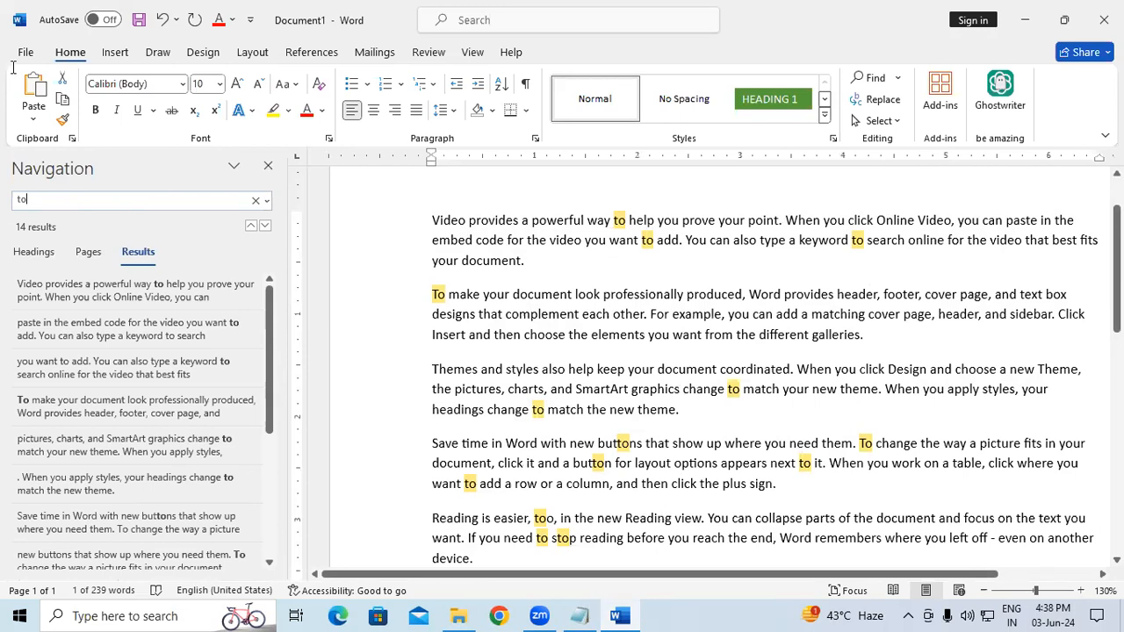
Return to Notepad and jump back to the earlier "Online" with the Find Previous command
{"action": "key", "text": "alt+Tab"}
{"action": "left_click", "coordinate": [41, 27]}
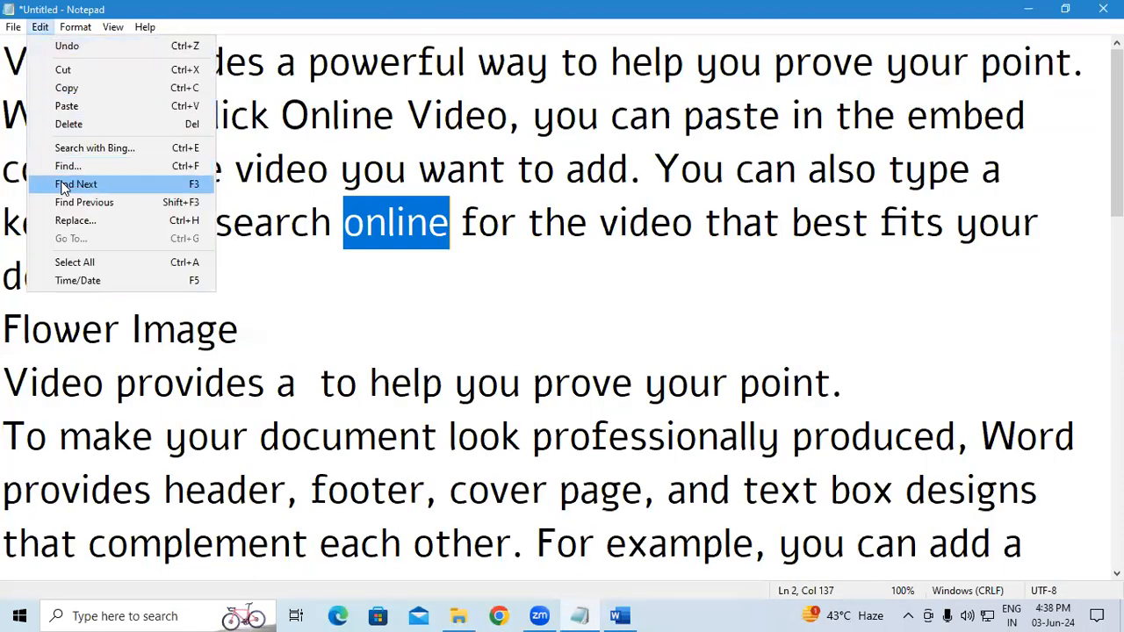
{"action": "left_click", "coordinate": [71, 201]}
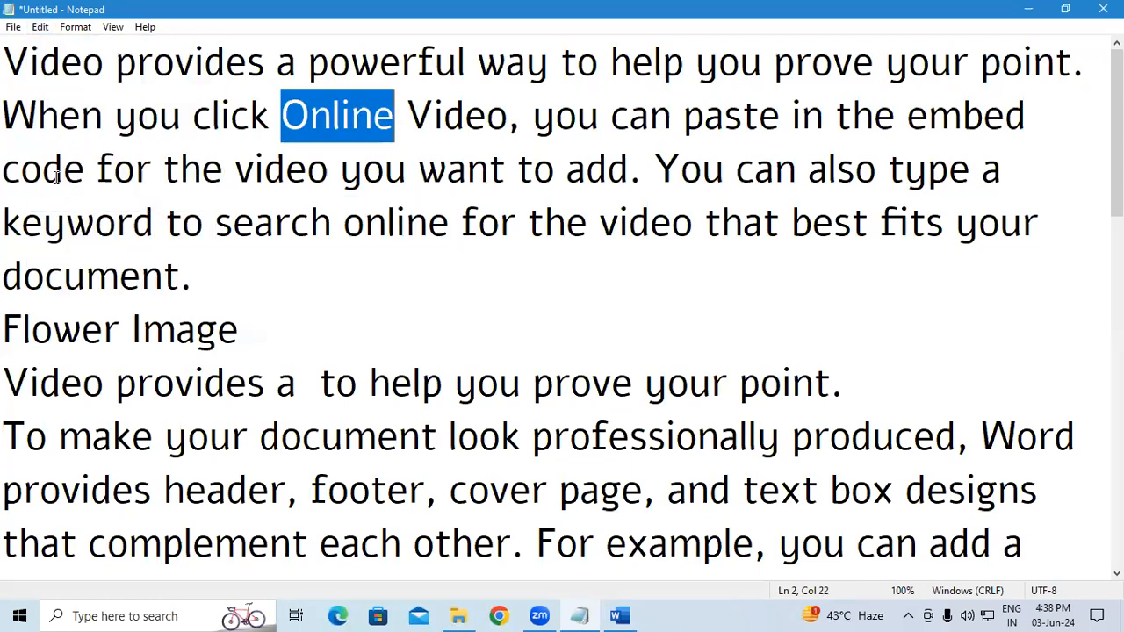
Open the Replace dialog, find the first "Online" in the text and replace it with "document"
{"action": "left_click", "coordinate": [35, 37]}
{"action": "left_click", "coordinate": [41, 27]}
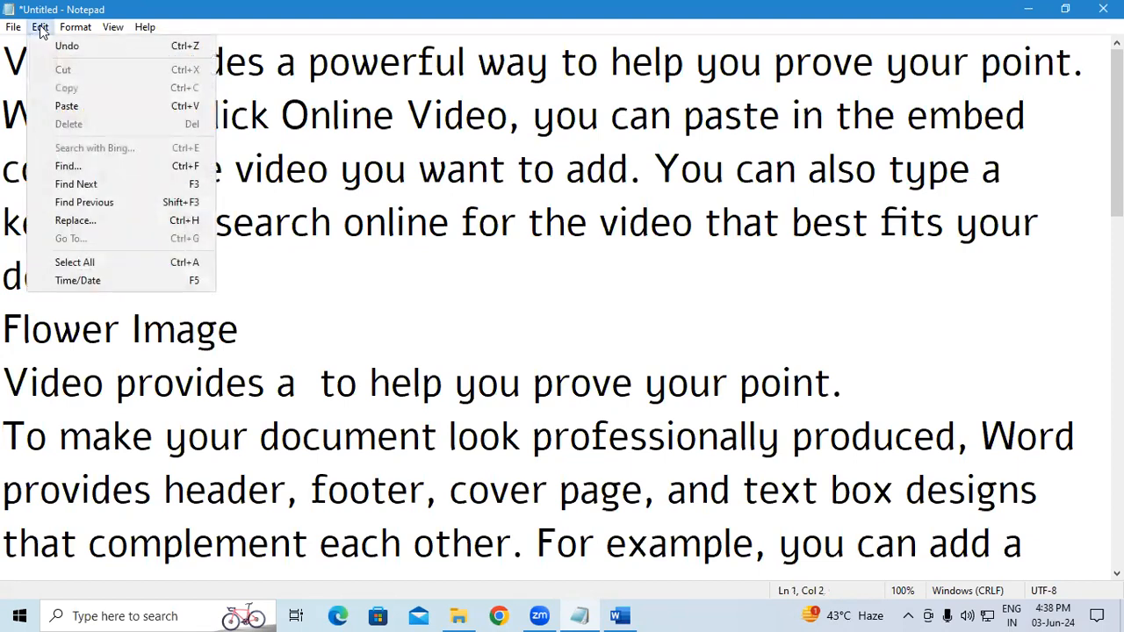
{"action": "left_click", "coordinate": [66, 220]}
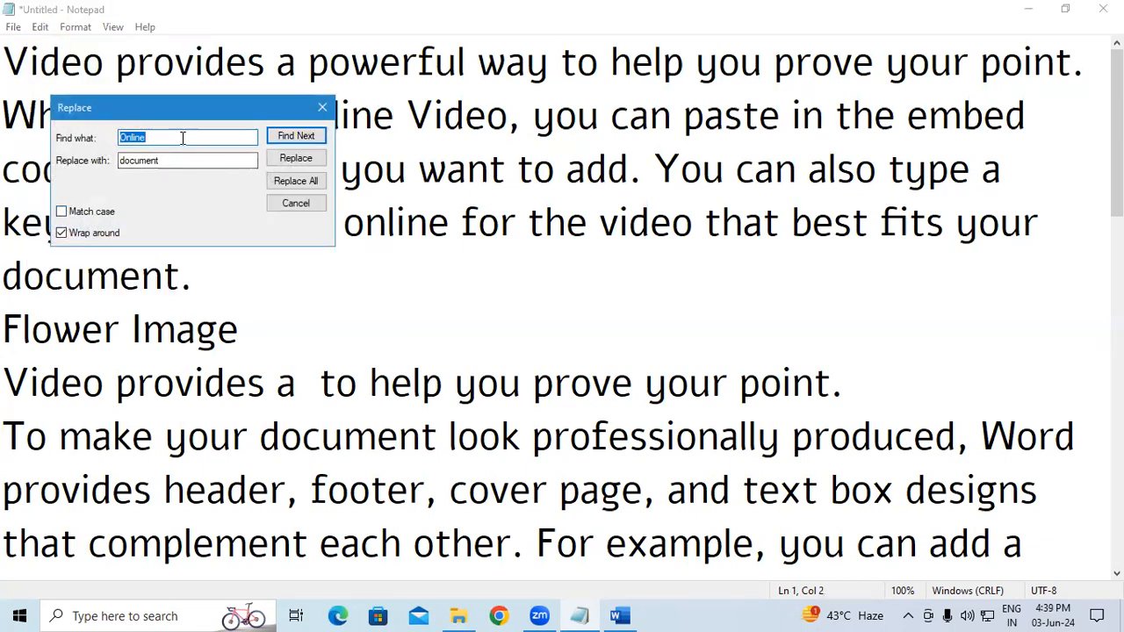
{"action": "left_click_drag", "start_coordinate": [173, 162], "coordinate": [101, 154]}
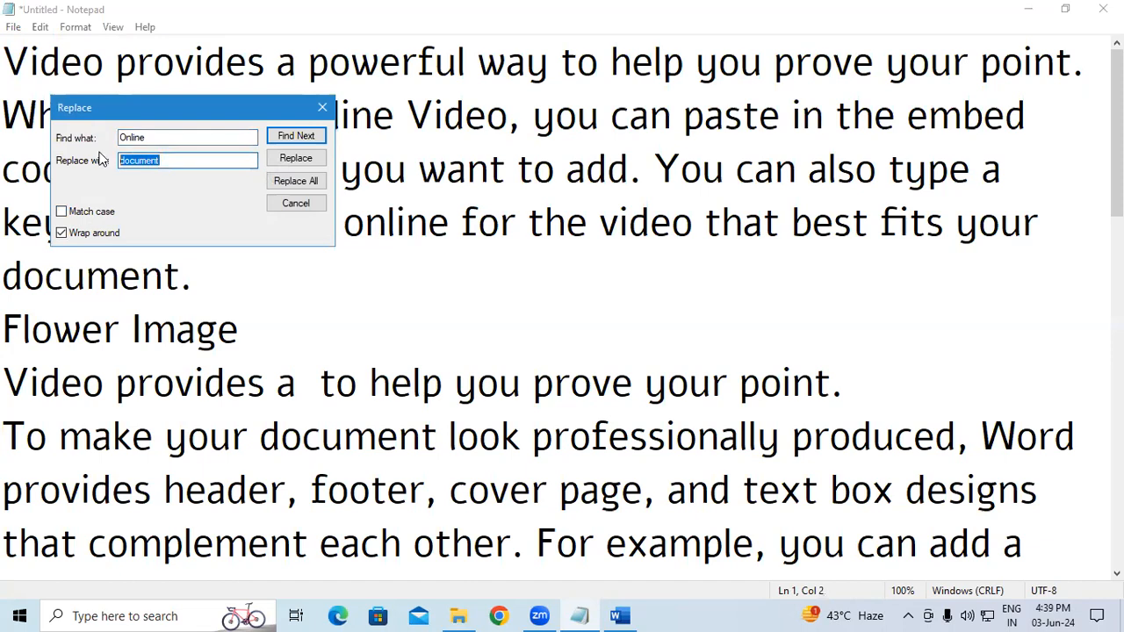
{"action": "left_click", "coordinate": [184, 156]}
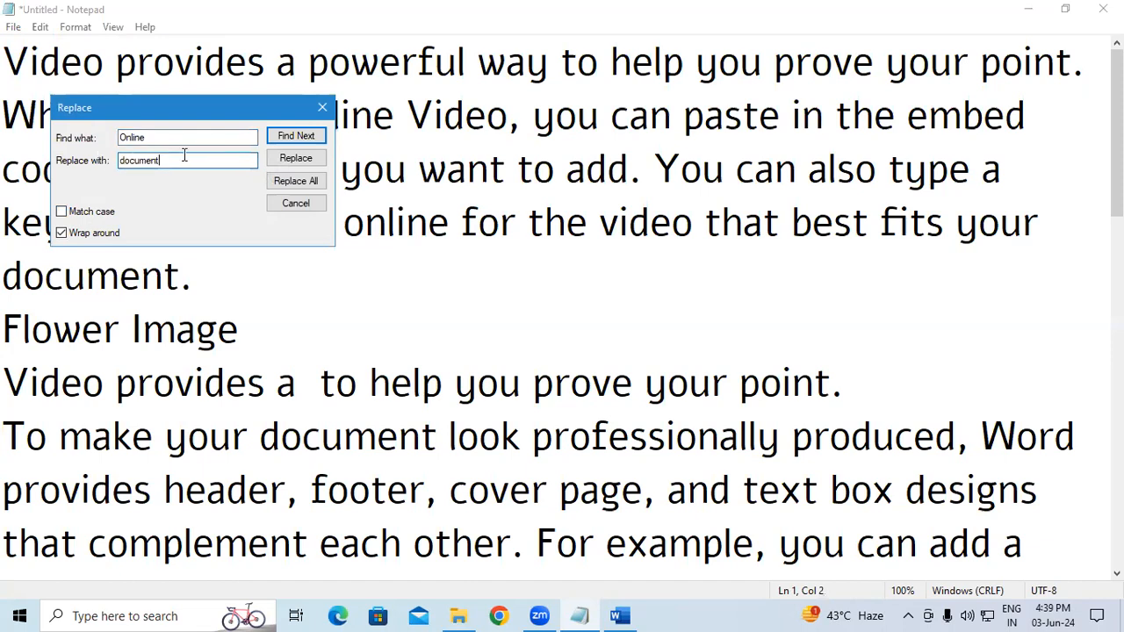
{"action": "left_click", "coordinate": [7, 81]}
{"action": "left_click", "coordinate": [289, 136]}
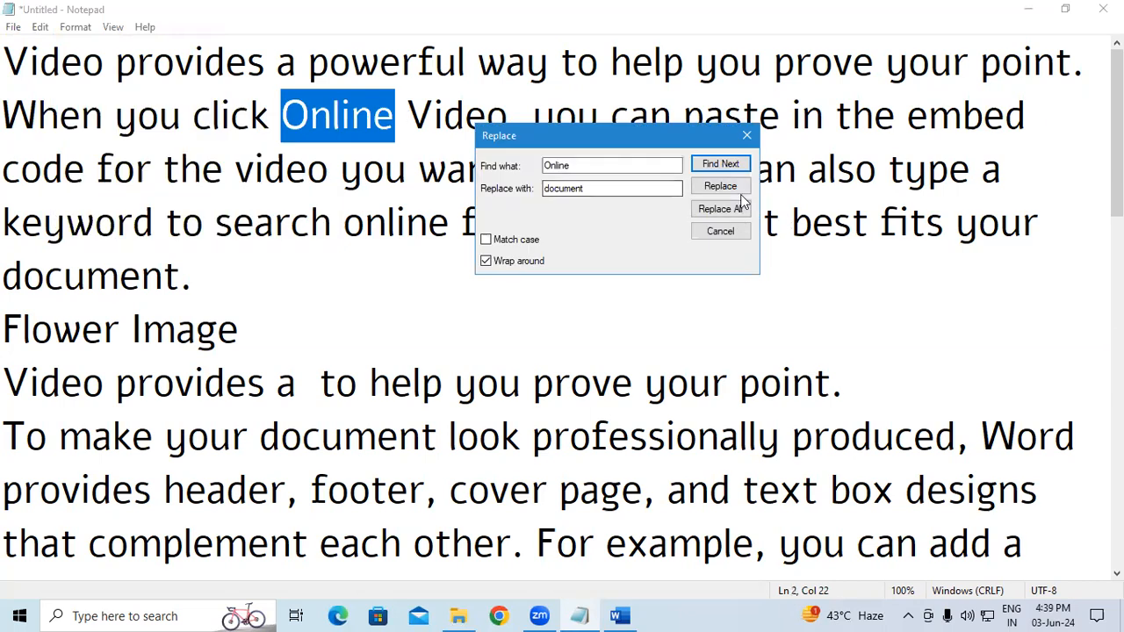
{"action": "left_click", "coordinate": [734, 188]}
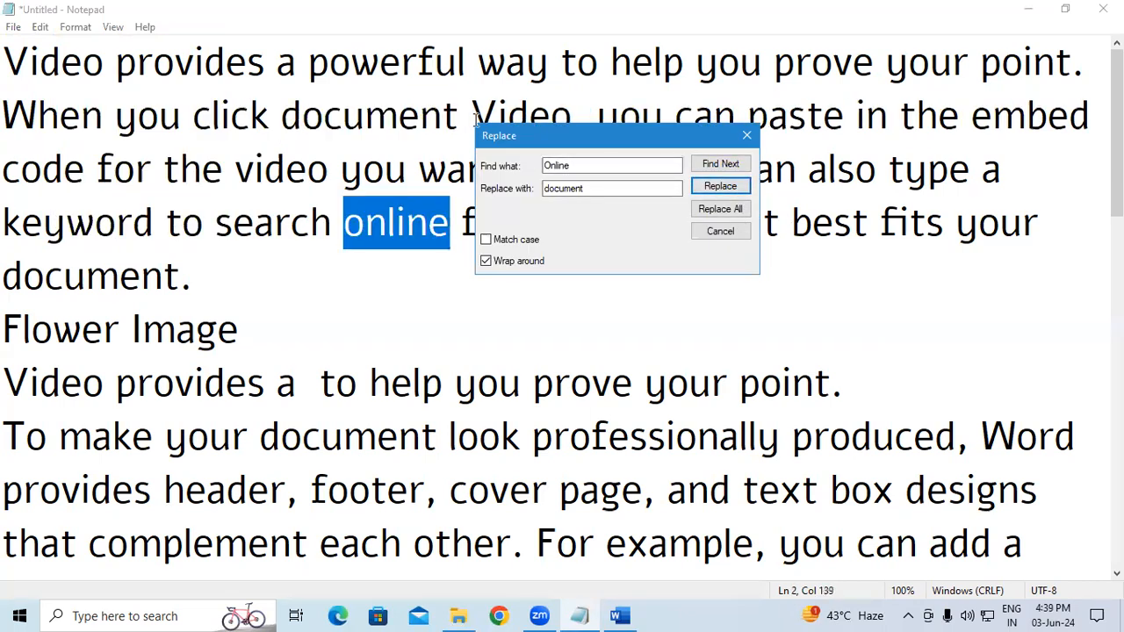
Replace the remaining "online" in the second paragraph with "document" and close the Replace dialog
{"action": "left_click", "coordinate": [731, 187]}
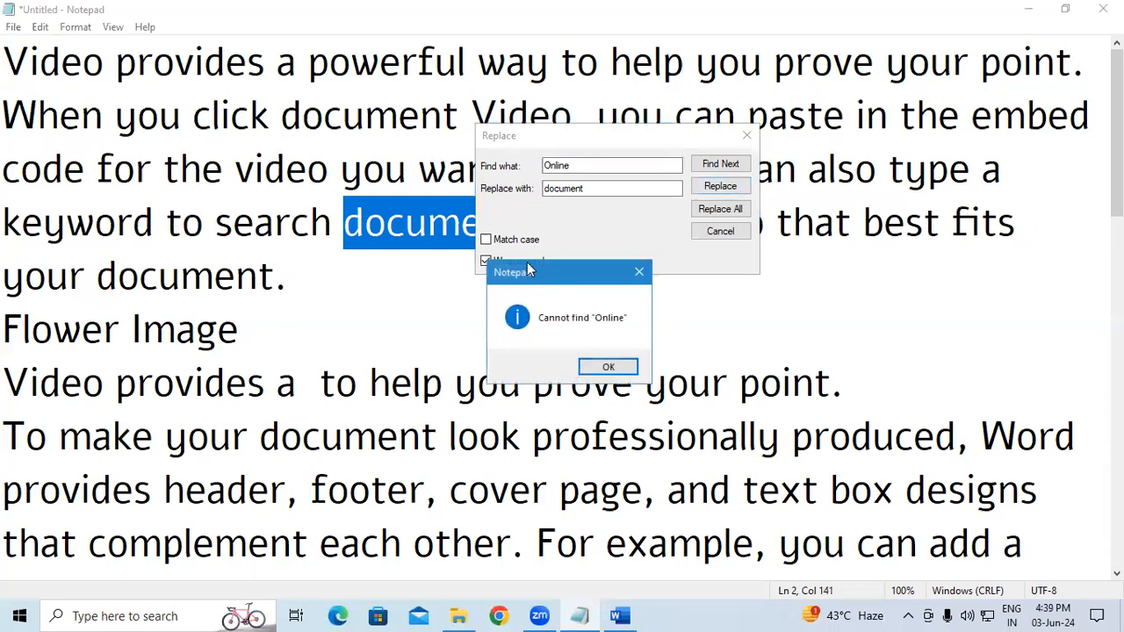
{"action": "left_click", "coordinate": [602, 367]}
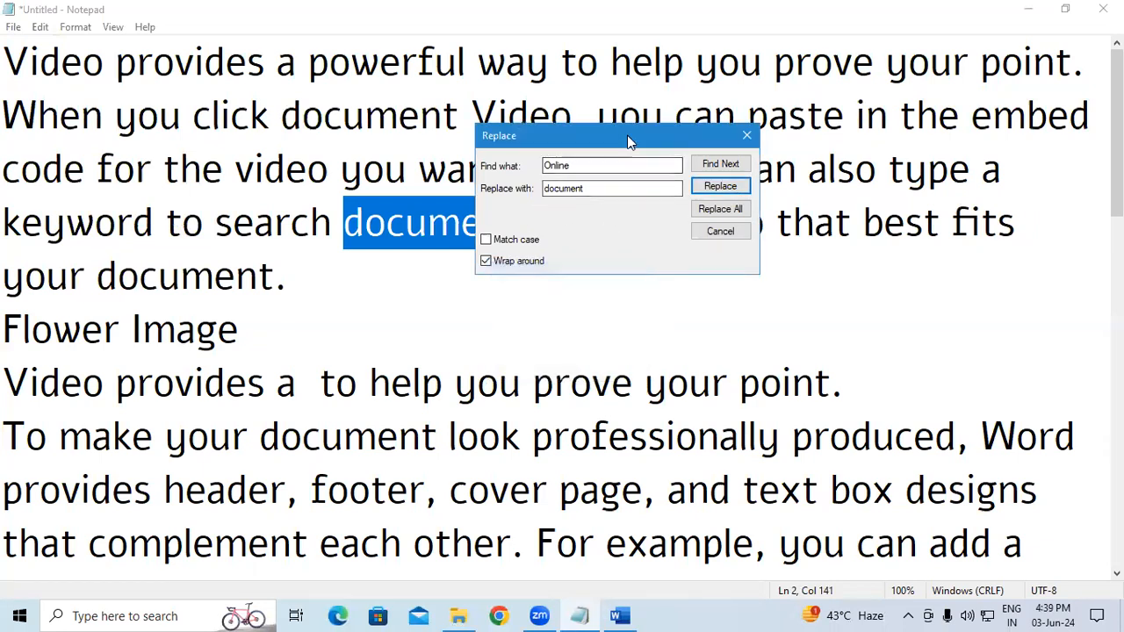
{"action": "left_click_drag", "start_coordinate": [641, 142], "coordinate": [770, 56]}
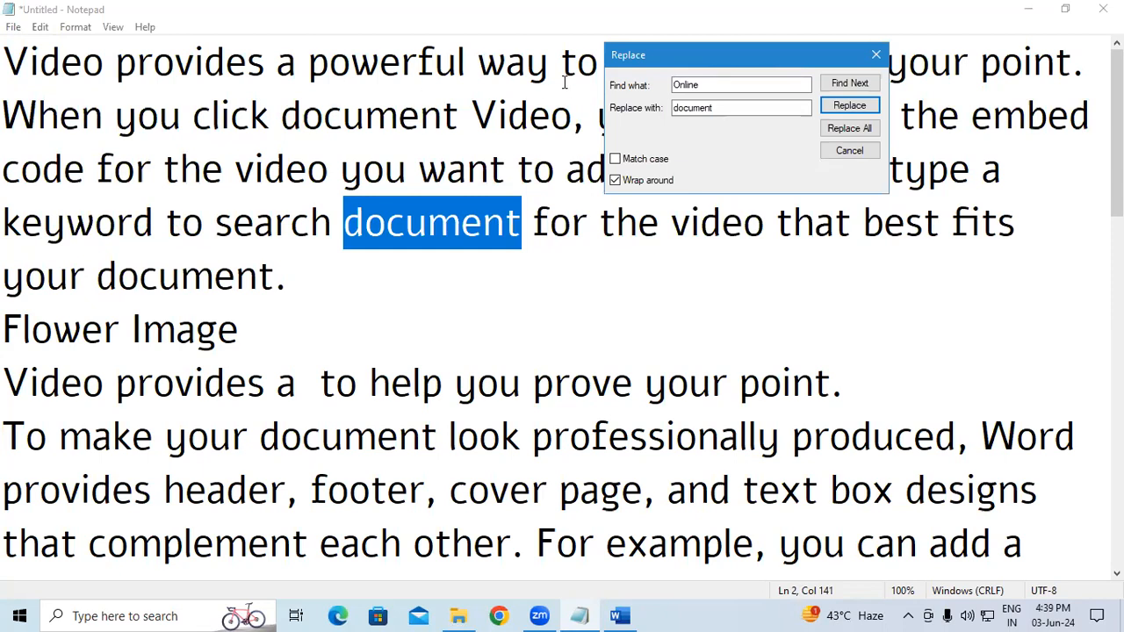
{"action": "left_click", "coordinate": [876, 55]}
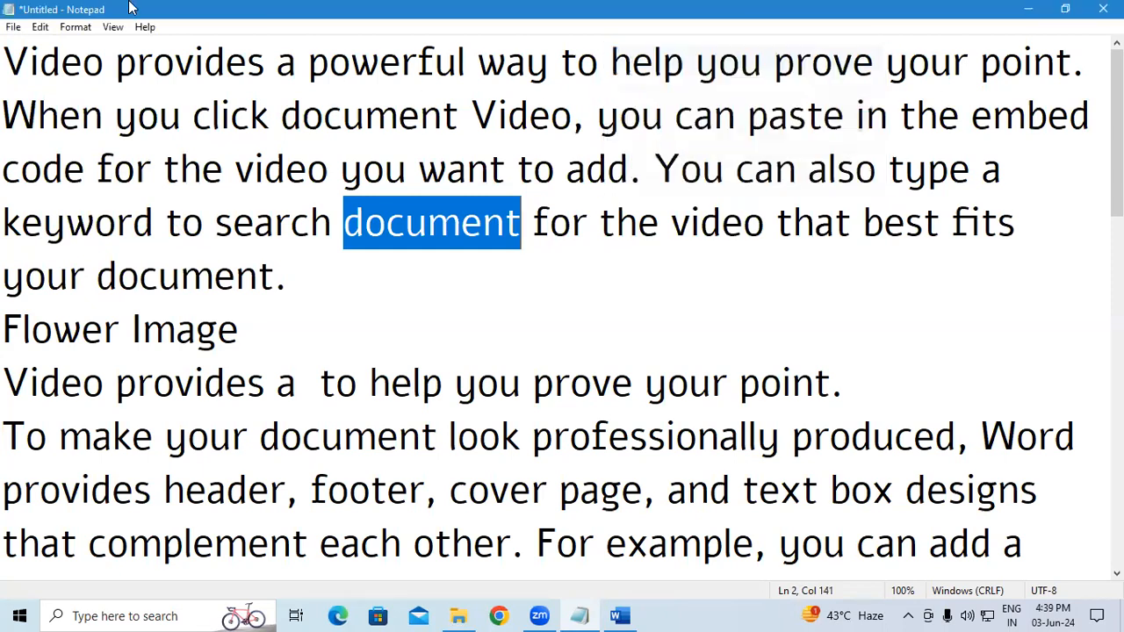
{"action": "left_click", "coordinate": [40, 27]}
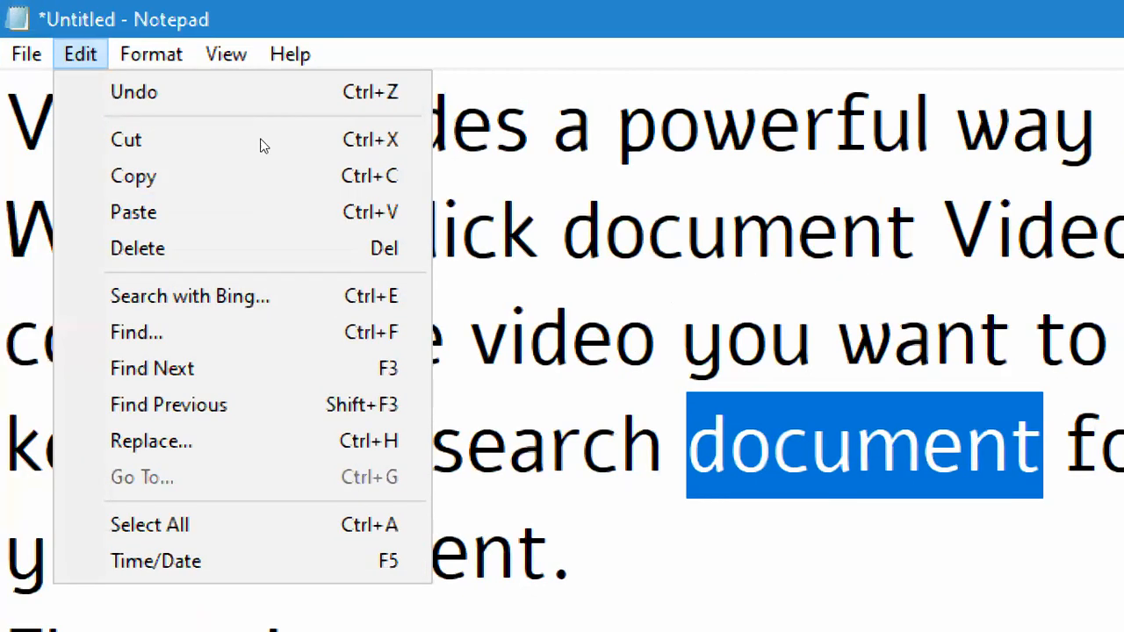
{"action": "left_click", "coordinate": [84, 33]}
{"action": "left_click", "coordinate": [26, 54]}
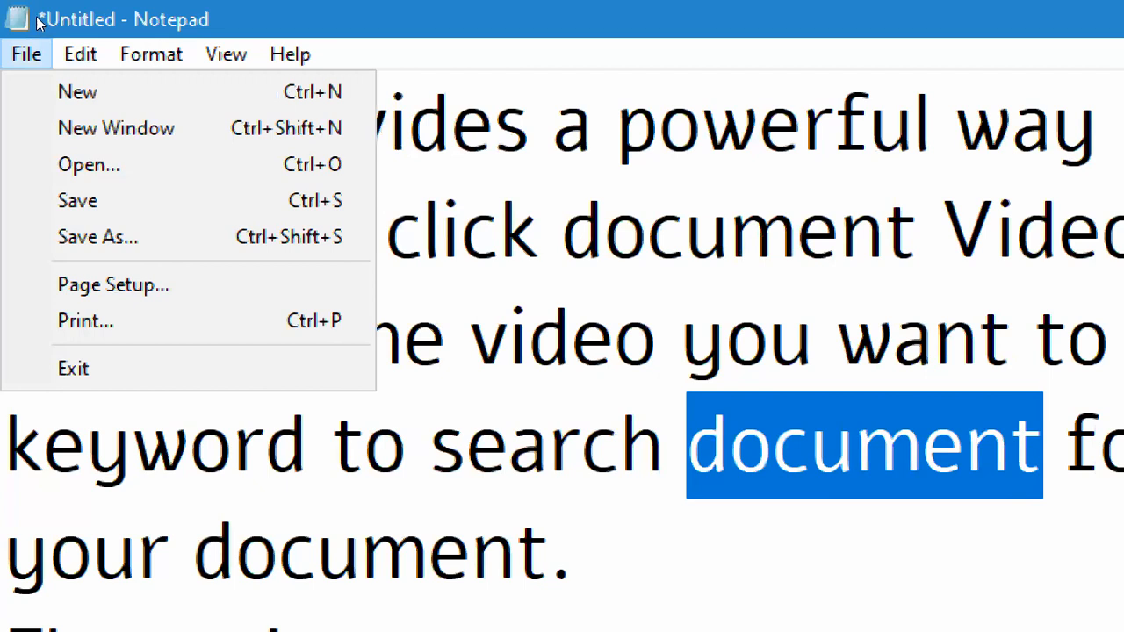
{"action": "mouse_move", "coordinate": [66, 54]}
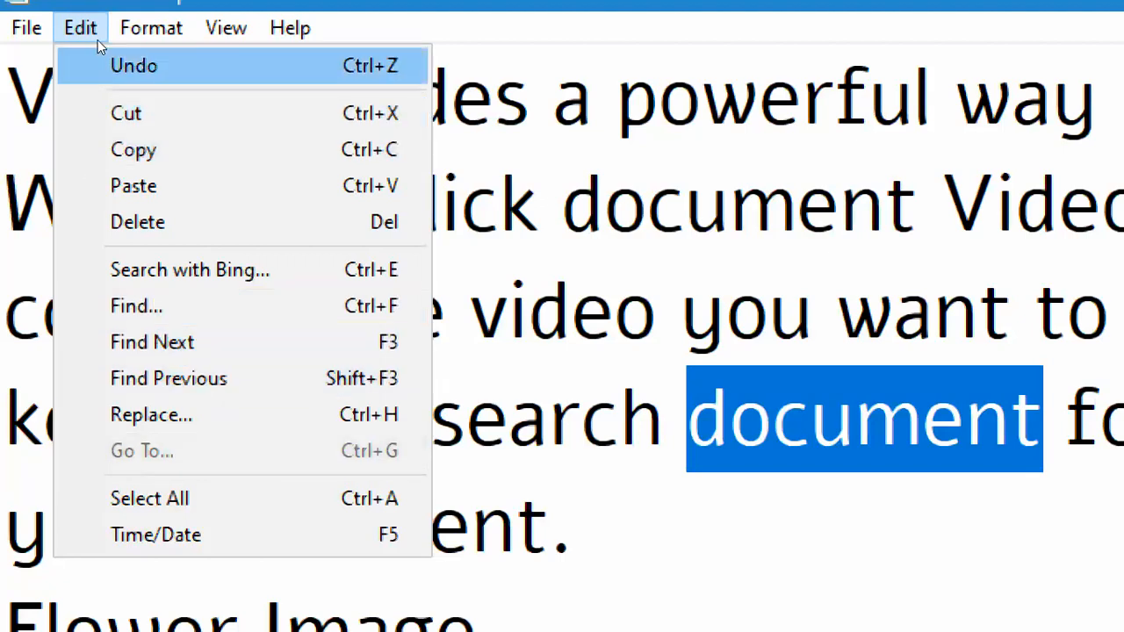
{"action": "key", "text": "Right"}
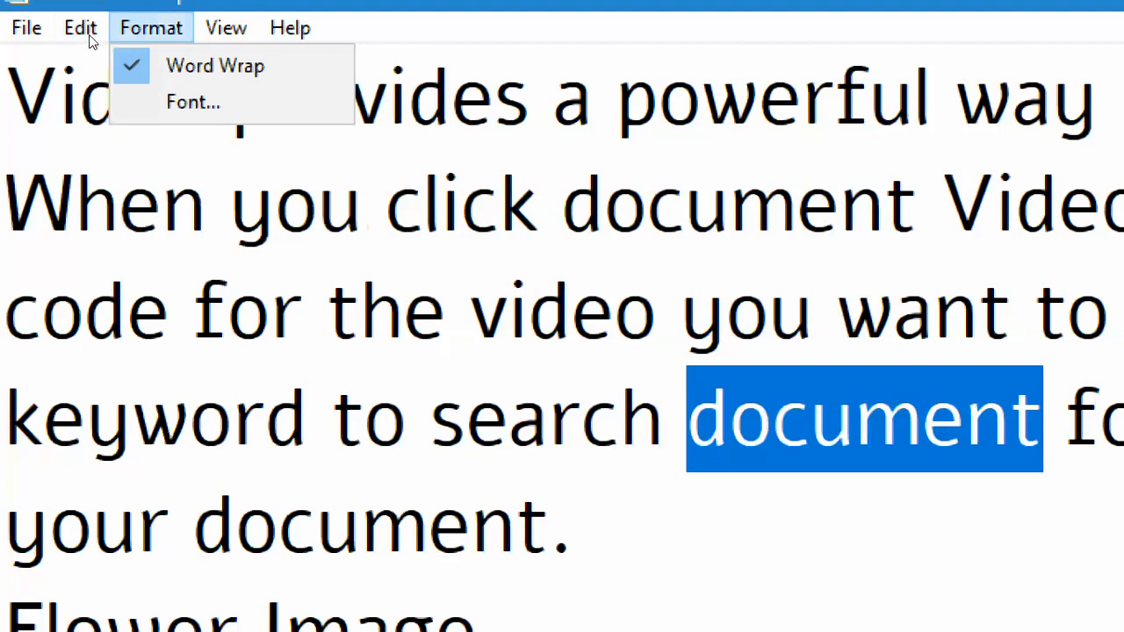
{"action": "key", "text": "Down"}
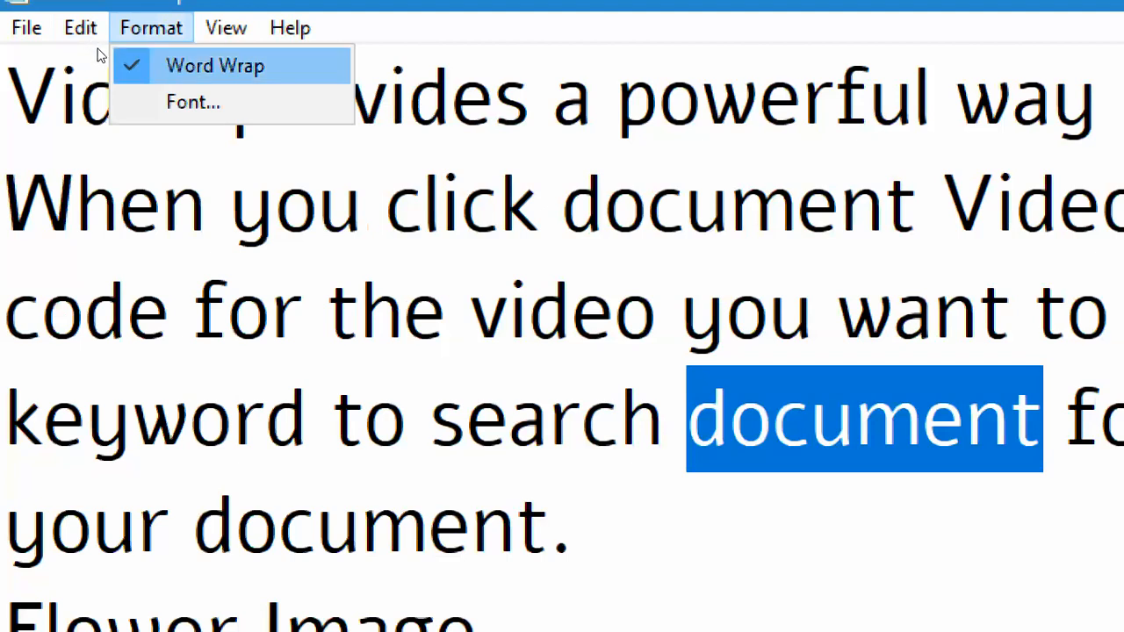
{"action": "left_click", "coordinate": [229, 202]}
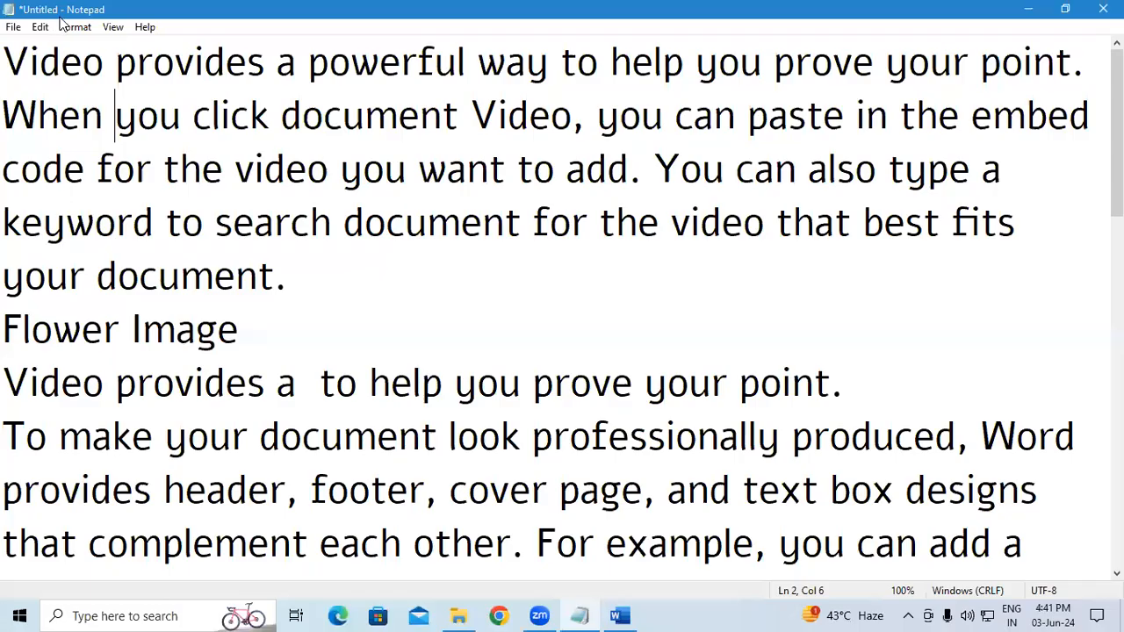
Highlight the wrapped lines of the opening paragraphs one after another and turn off Word Wrap
{"action": "left_click", "coordinate": [106, 45]}
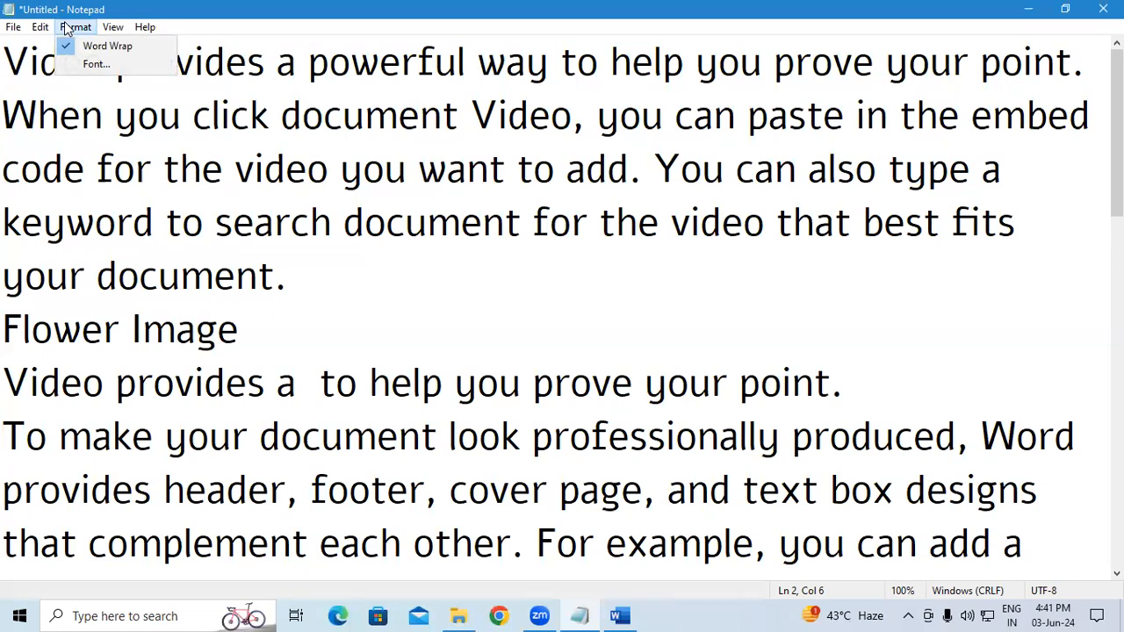
{"action": "left_click", "coordinate": [5, 170]}
{"action": "left_click_drag", "start_coordinate": [4, 60], "coordinate": [1098, 69]}
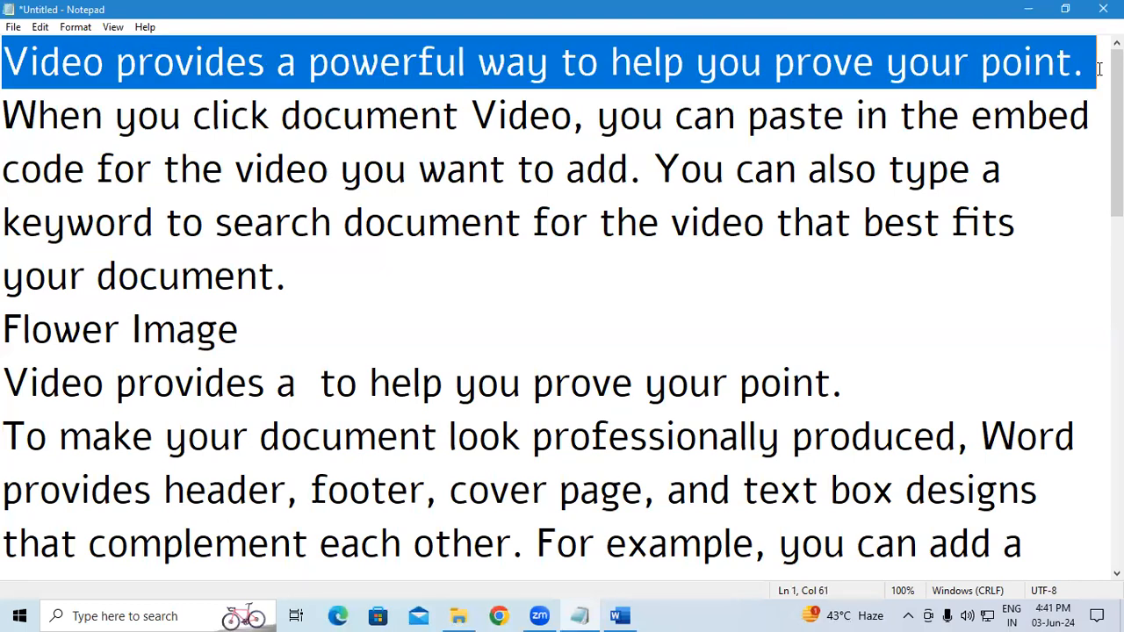
{"action": "left_click_drag", "start_coordinate": [4, 114], "coordinate": [456, 146]}
{"action": "left_click_drag", "start_coordinate": [841, 137], "coordinate": [451, 173]}
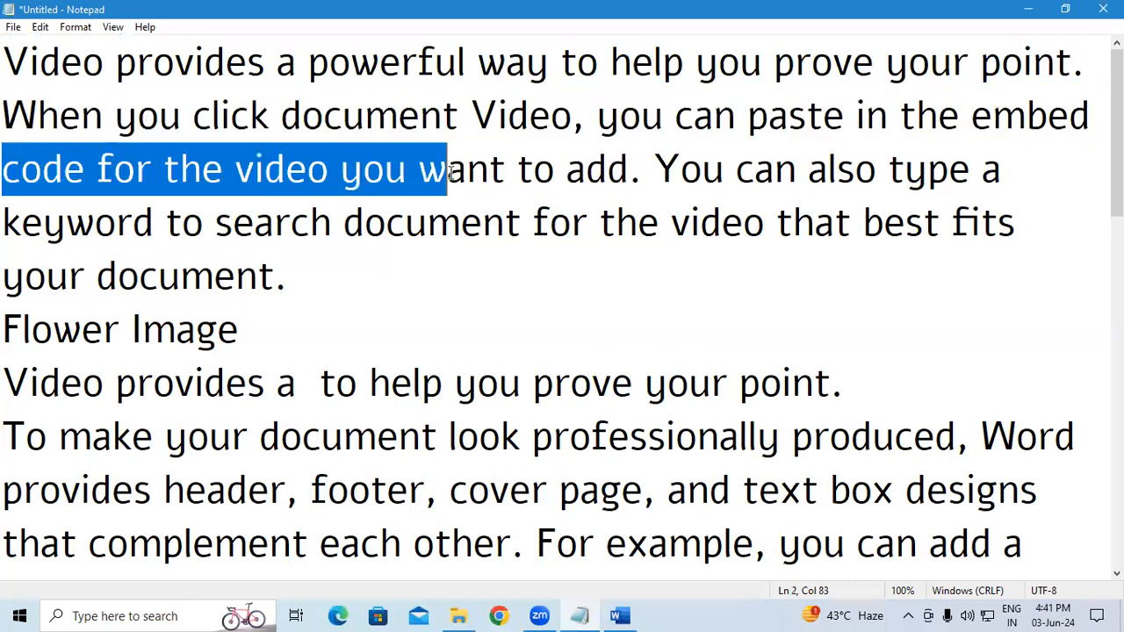
{"action": "left_click_drag", "start_coordinate": [9, 278], "coordinate": [544, 271]}
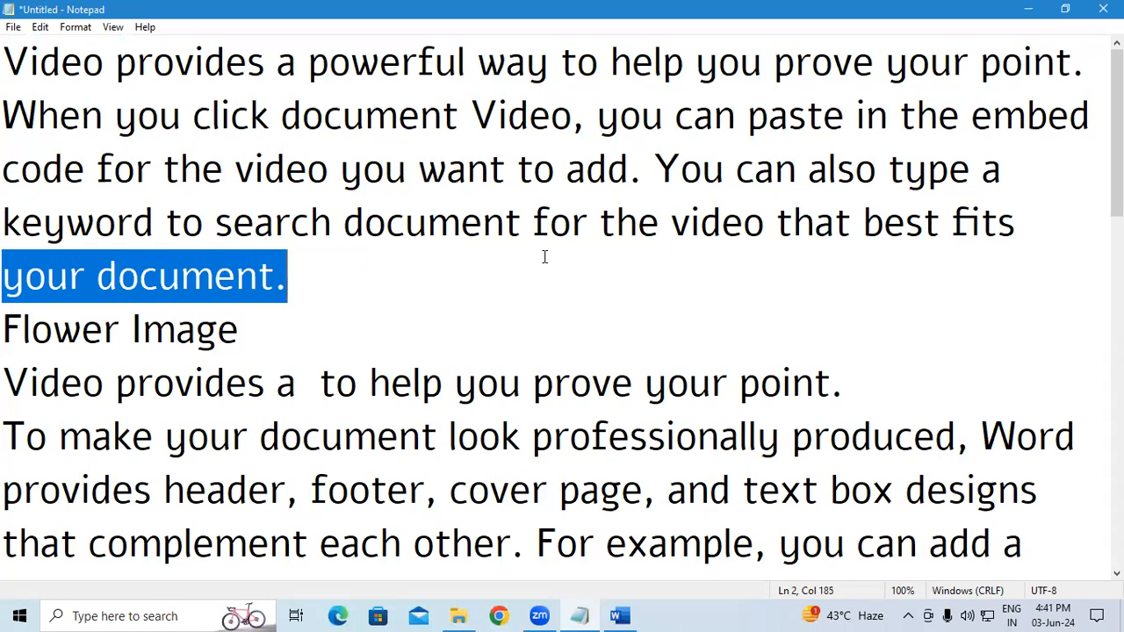
{"action": "left_click", "coordinate": [77, 28]}
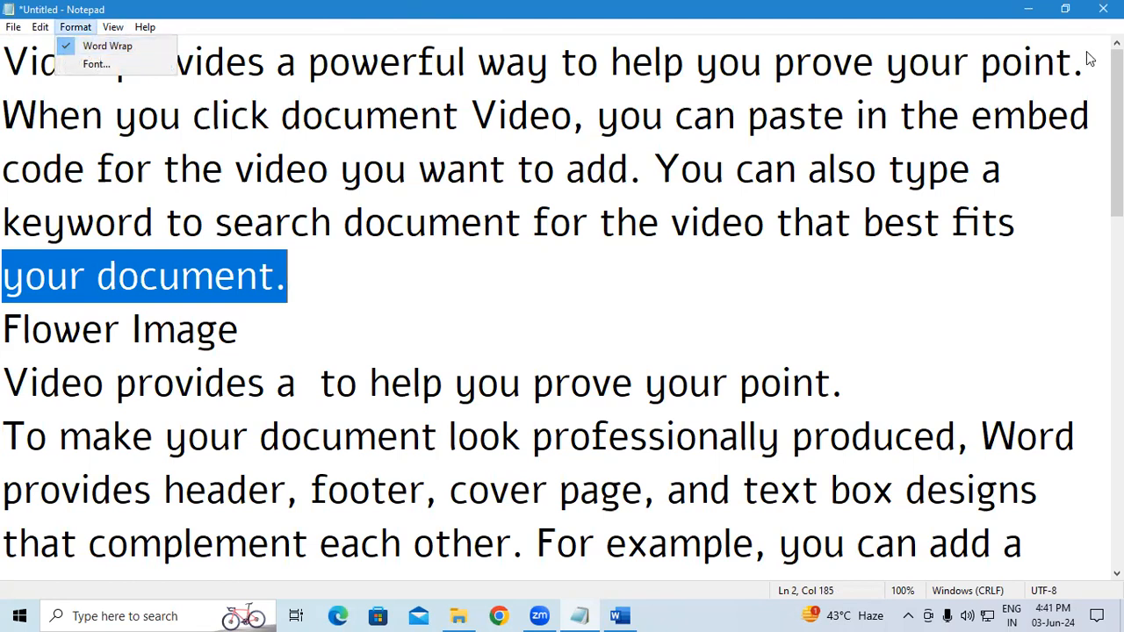
{"action": "left_click", "coordinate": [79, 46]}
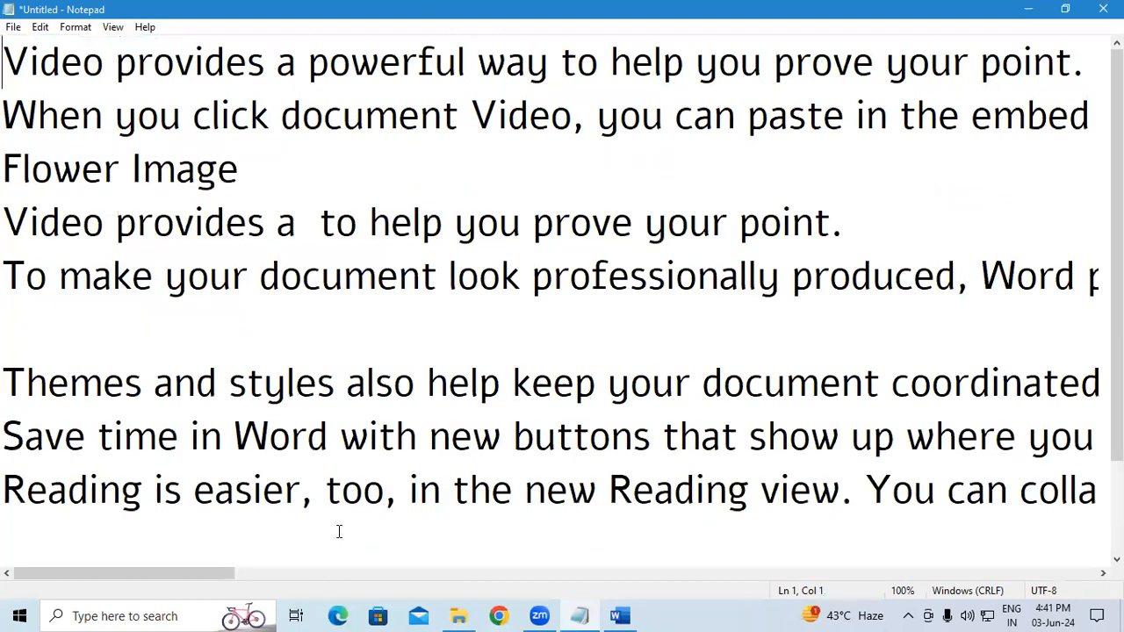
{"action": "left_click_drag", "start_coordinate": [224, 573], "coordinate": [164, 514]}
Set the font size to 16 and look at the far ends of the unwrapped lines
{"action": "left_click", "coordinate": [73, 27]}
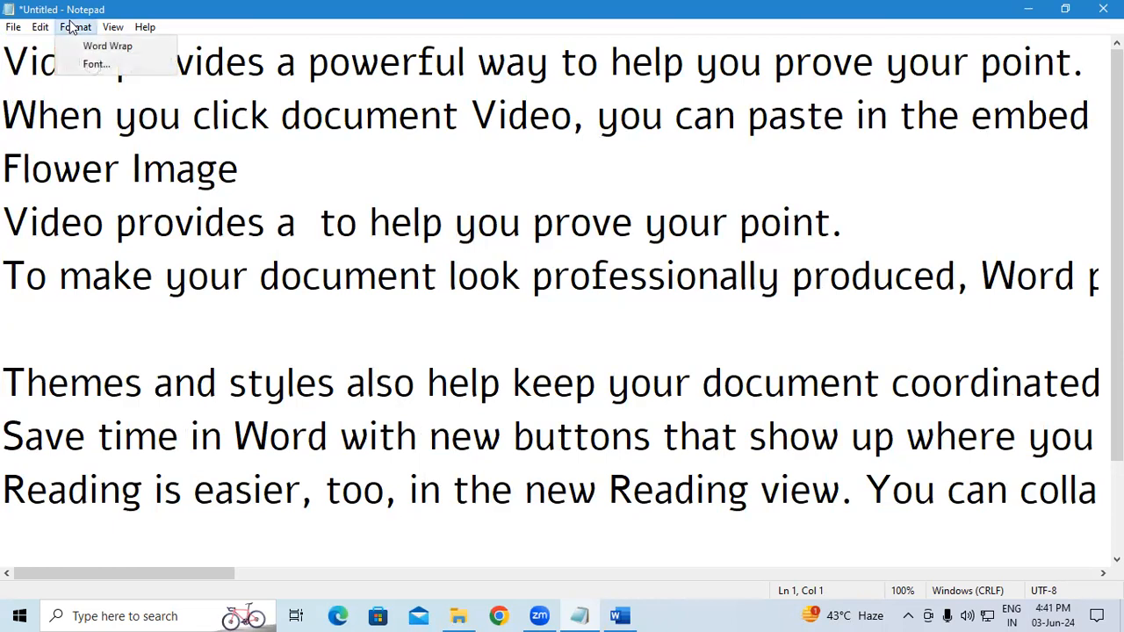
{"action": "left_click", "coordinate": [91, 65]}
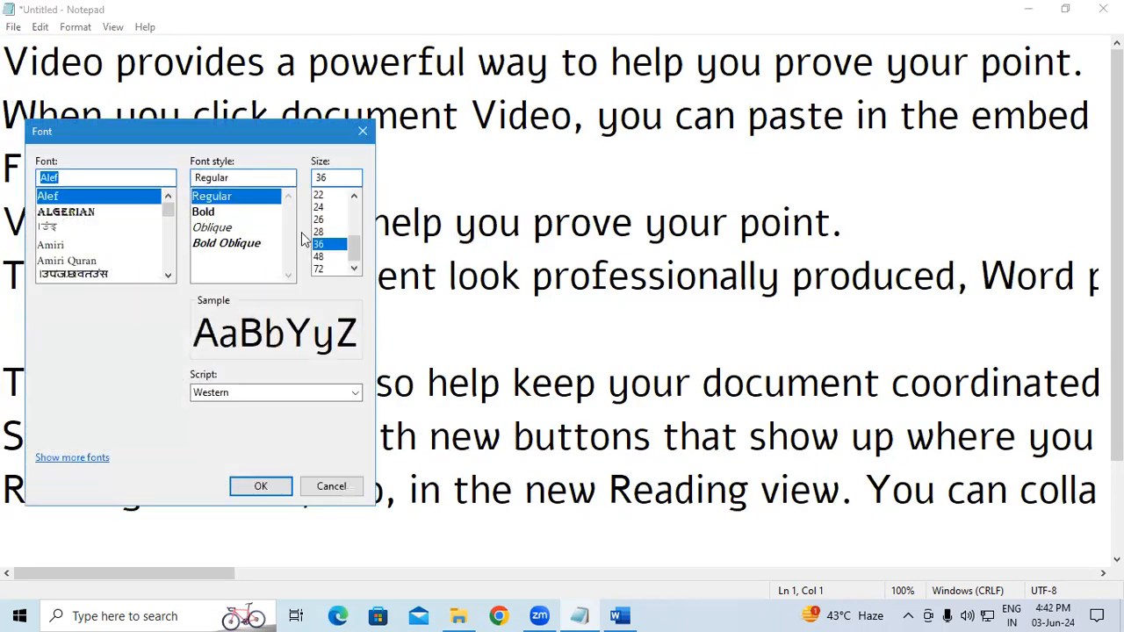
{"action": "left_click", "coordinate": [355, 195]}
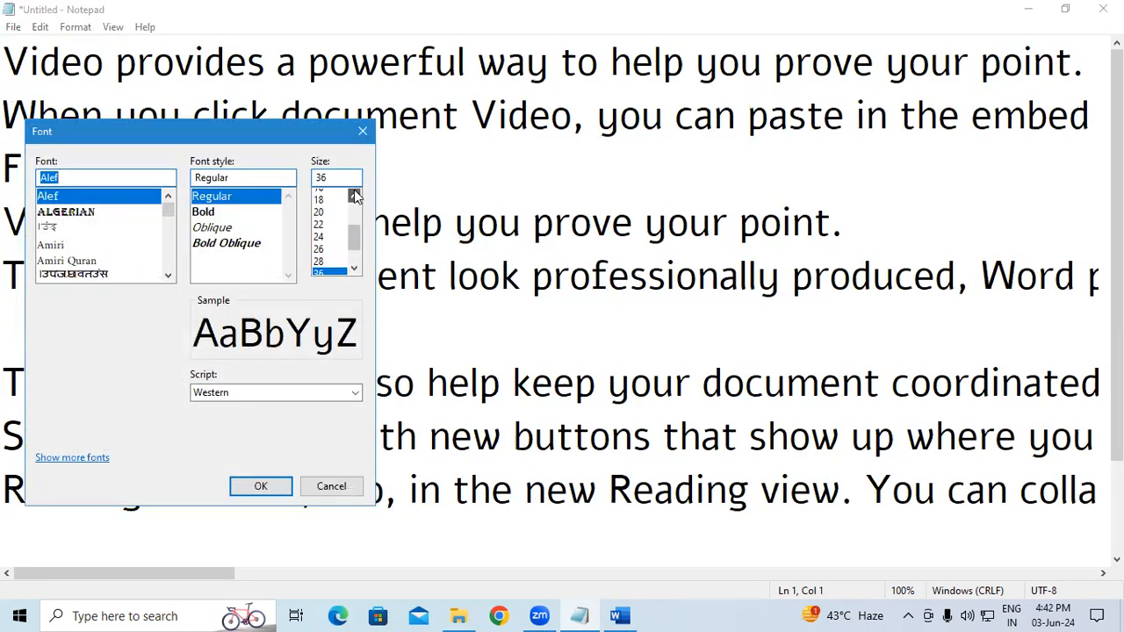
{"action": "left_click", "coordinate": [322, 245]}
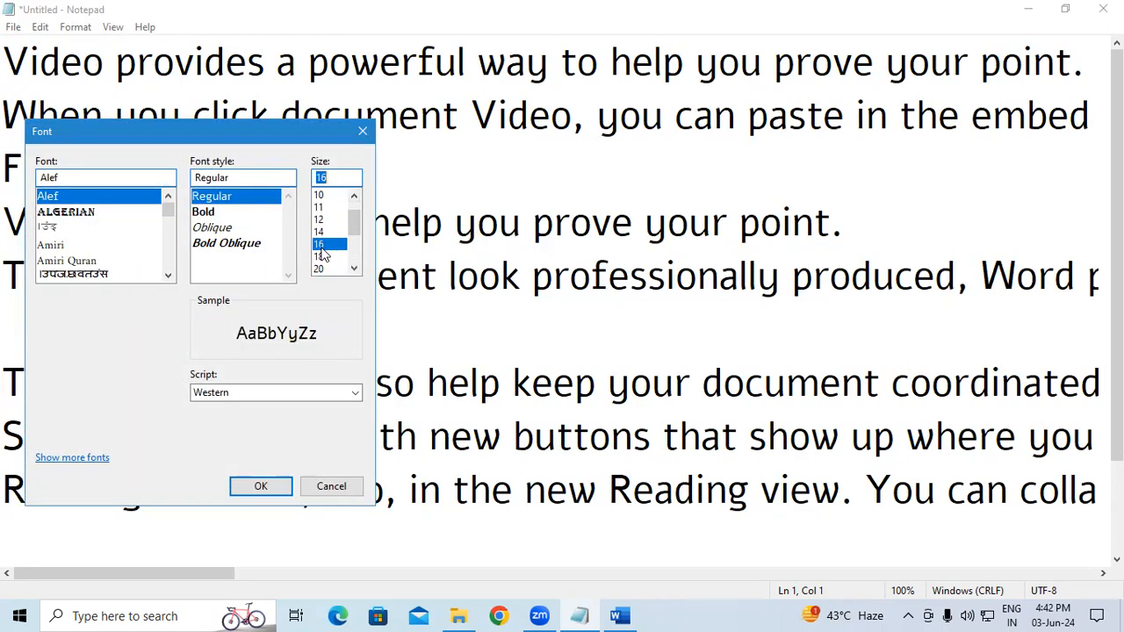
{"action": "left_click", "coordinate": [261, 487]}
{"action": "left_click", "coordinate": [338, 433]}
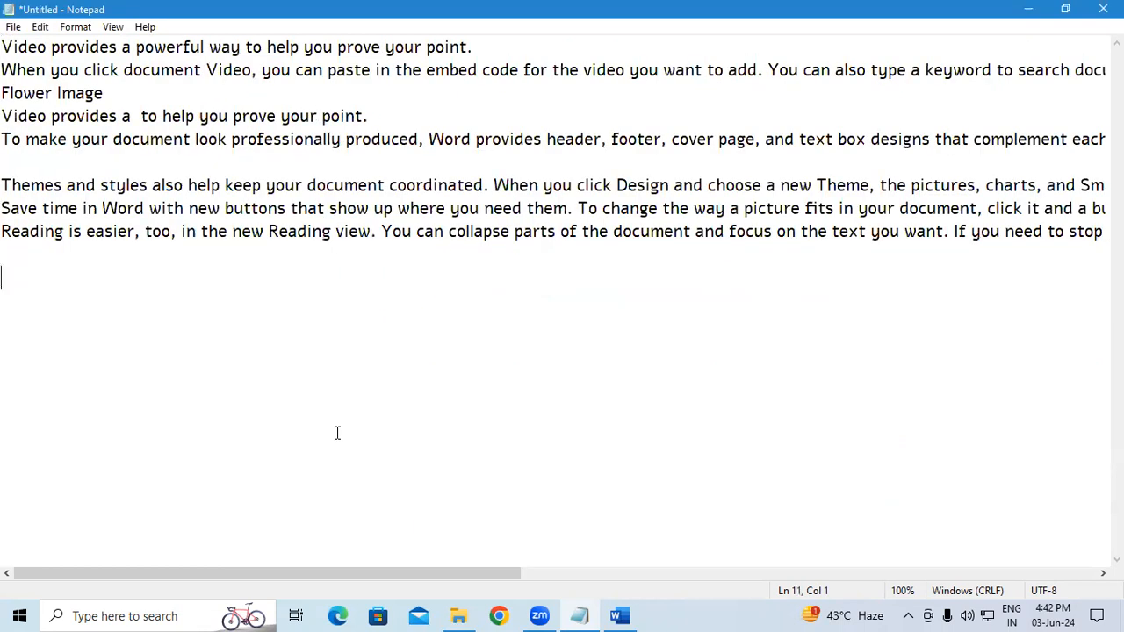
{"action": "left_click_drag", "start_coordinate": [350, 573], "coordinate": [1043, 512]}
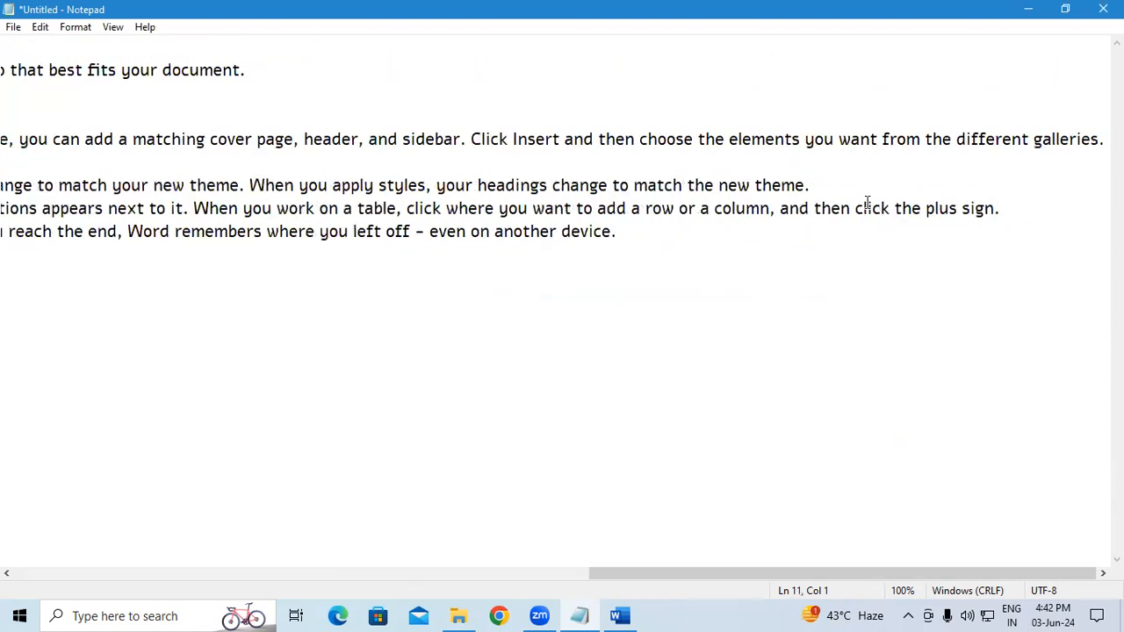
{"action": "left_click", "coordinate": [863, 187]}
Sketch lines of text in red on the blank area with the Zoom annotation pen and clear the drawing
{"action": "left_click", "coordinate": [833, 85]}
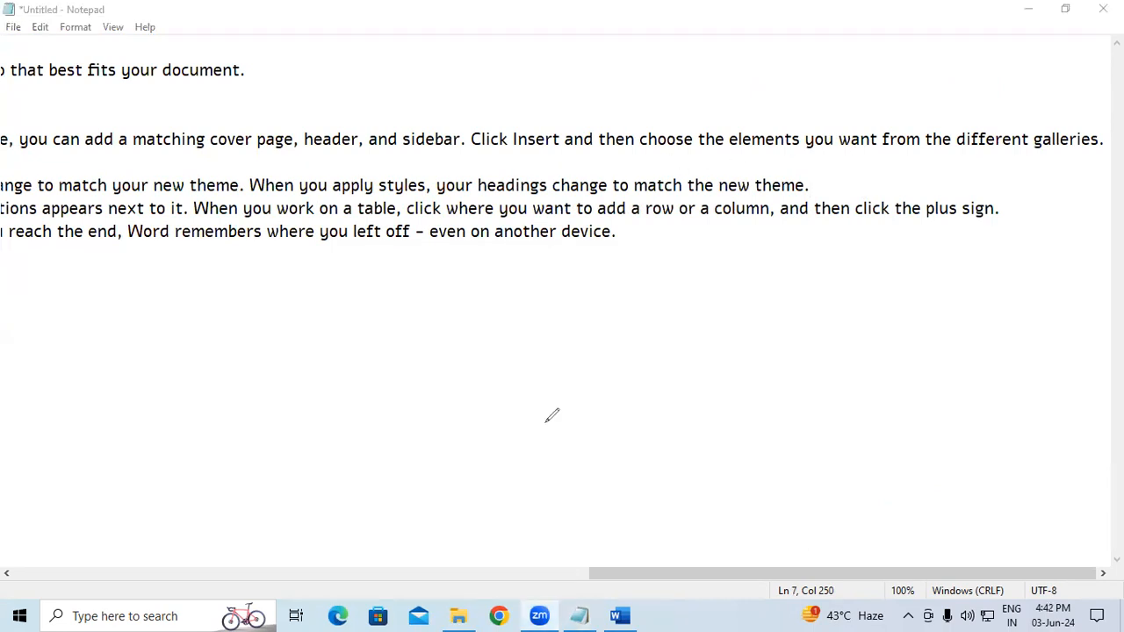
{"action": "left_click_drag", "start_coordinate": [202, 306], "coordinate": [571, 292]}
{"action": "left_click_drag", "start_coordinate": [204, 333], "coordinate": [562, 322]}
{"action": "mouse_move", "coordinate": [216, 362]}
{"action": "left_mouse_down"}
{"action": "mouse_move", "coordinate": [440, 347]}
{"action": "mouse_move", "coordinate": [435, 356]}
{"action": "left_mouse_up"}
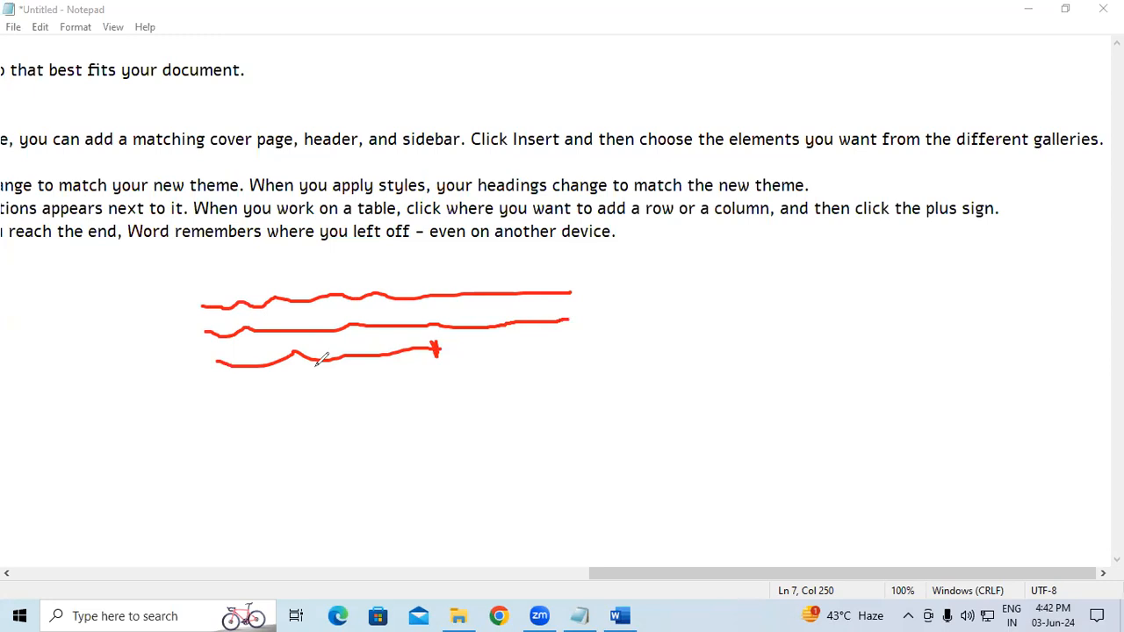
{"action": "mouse_move", "coordinate": [203, 306]}
{"action": "left_mouse_down"}
{"action": "mouse_move", "coordinate": [212, 358]}
{"action": "mouse_move", "coordinate": [439, 350]}
{"action": "left_mouse_up"}
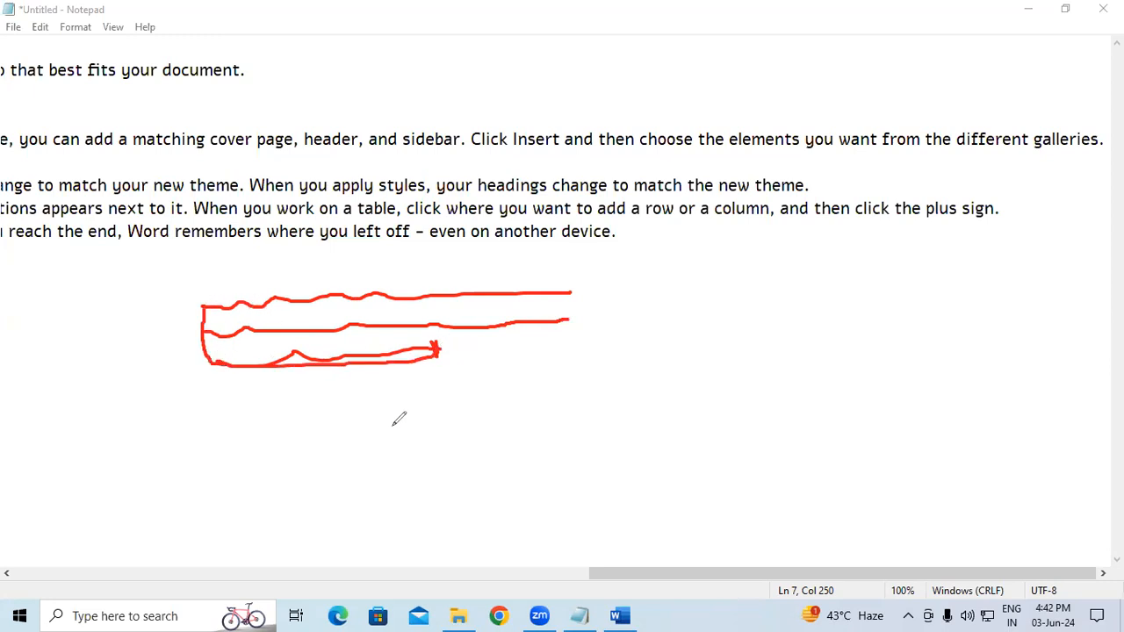
{"action": "mouse_move", "coordinate": [210, 401]}
{"action": "left_mouse_down"}
{"action": "mouse_move", "coordinate": [244, 409]}
{"action": "mouse_move", "coordinate": [442, 391]}
{"action": "left_mouse_up"}
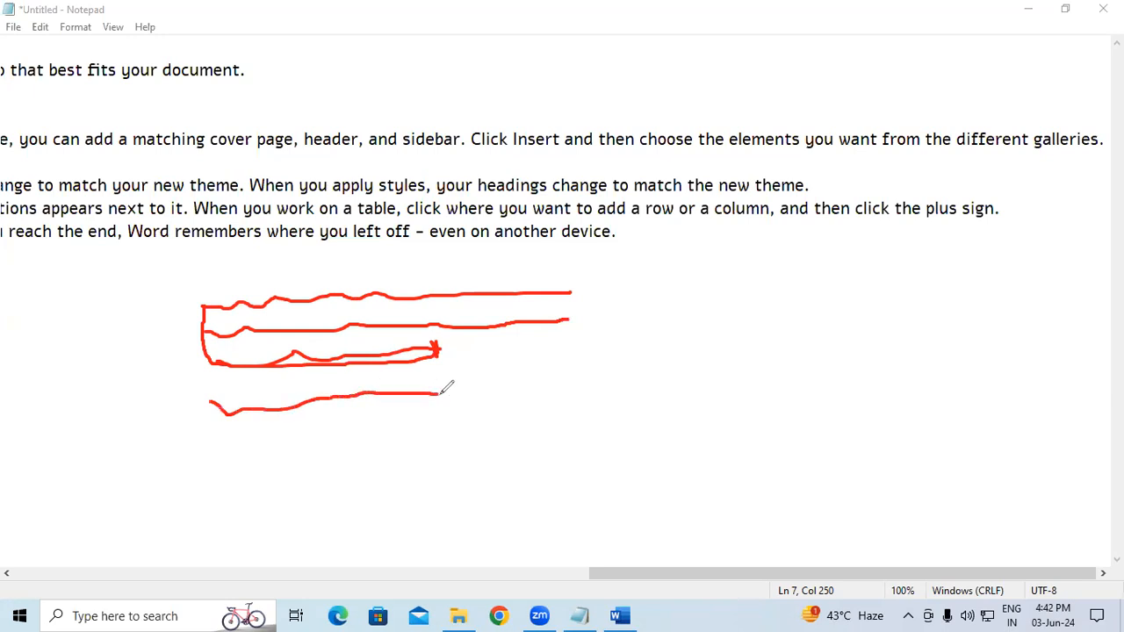
{"action": "left_click", "coordinate": [6, 341]}
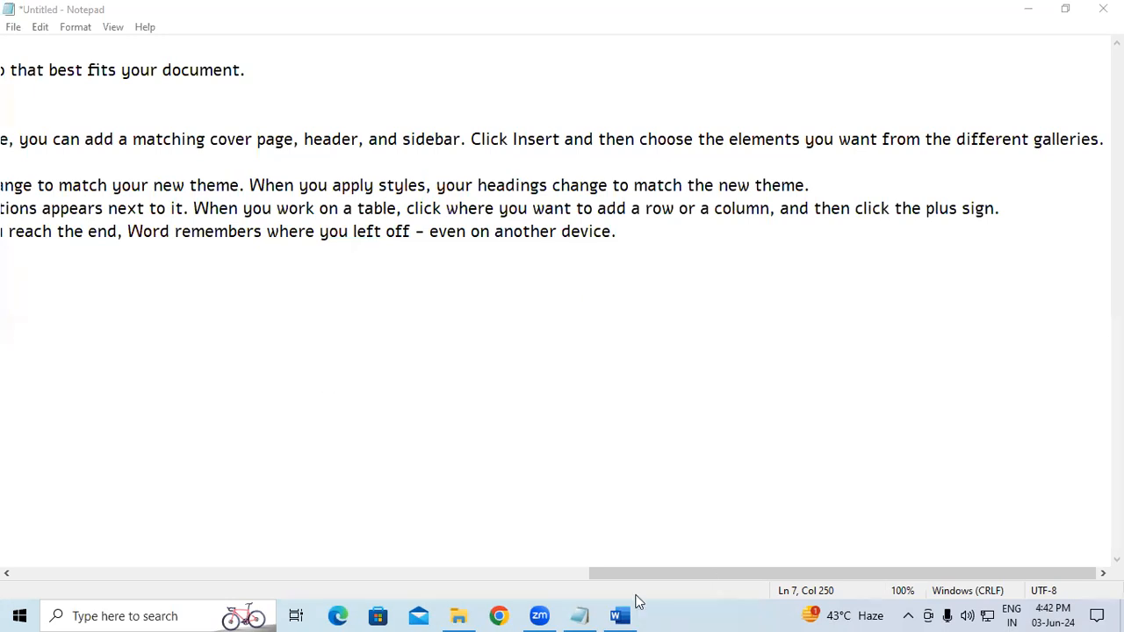
Return to the start of the Notepad text and highlight the whole first line
{"action": "left_click", "coordinate": [608, 527]}
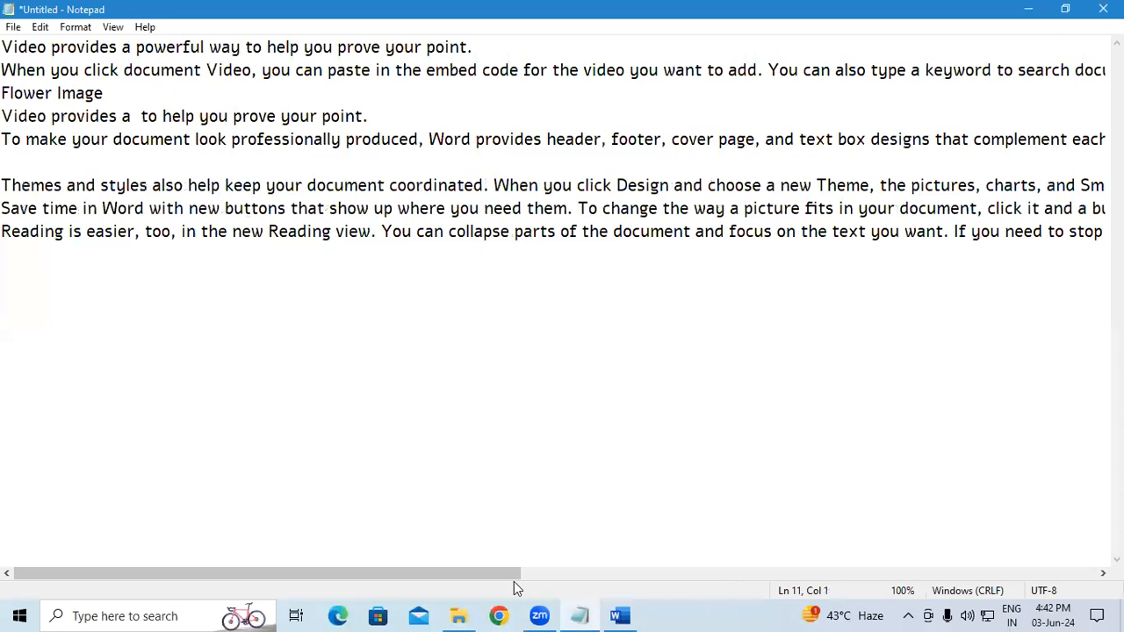
{"action": "left_click", "coordinate": [453, 95]}
{"action": "left_click_drag", "start_coordinate": [3, 47], "coordinate": [492, 51]}
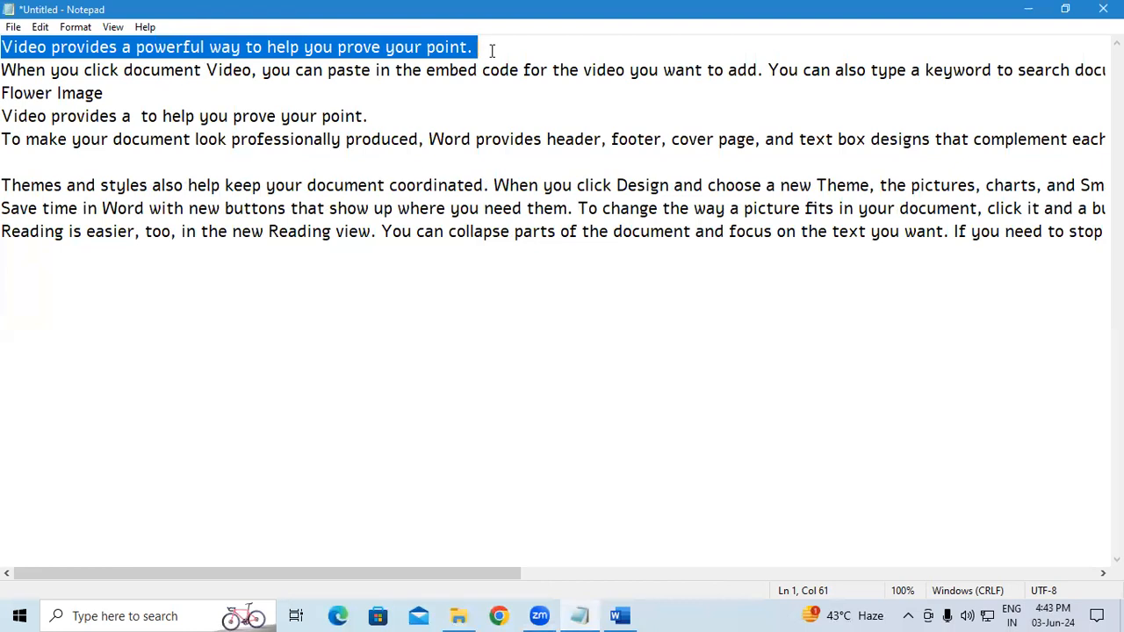
Highlight the "Flower Image" line and place the cursor at its end
{"action": "left_click_drag", "start_coordinate": [5, 70], "coordinate": [102, 93]}
{"action": "left_click", "coordinate": [6, 104]}
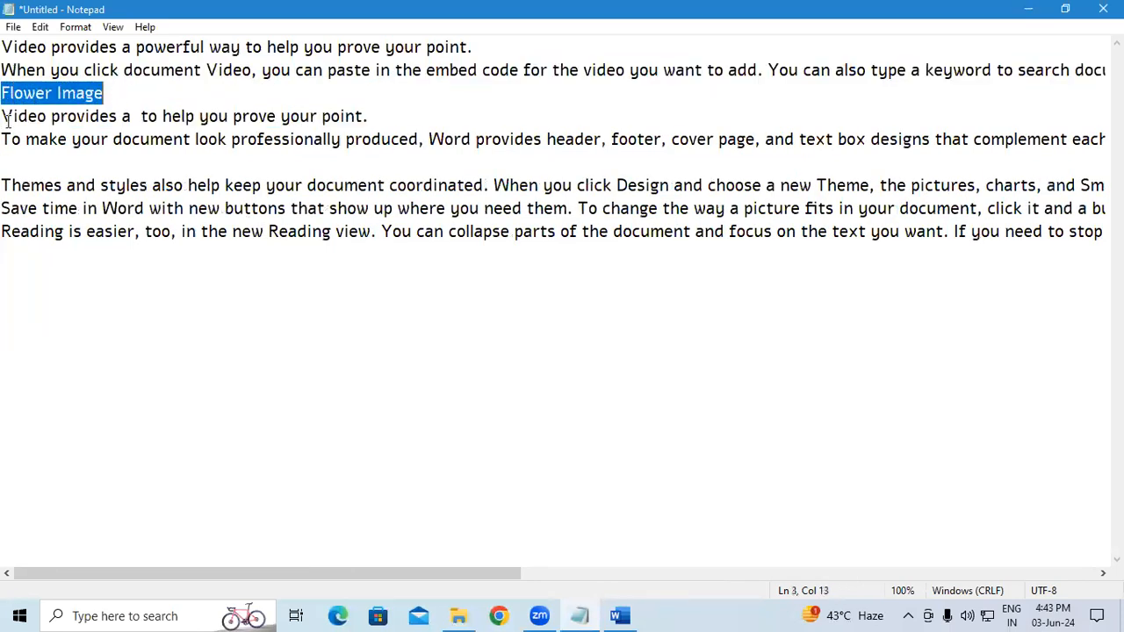
{"action": "left_click", "coordinate": [341, 98]}
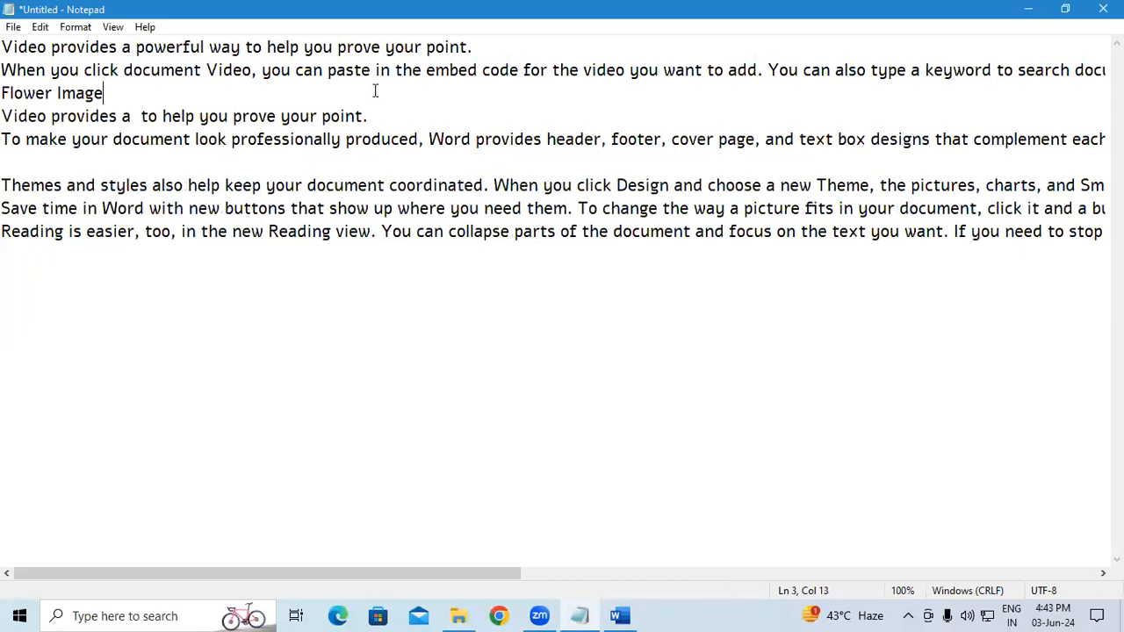
Turn on Word Wrap, compare the availability of the Go To command, and turn Word Wrap off again
{"action": "left_click", "coordinate": [41, 26]}
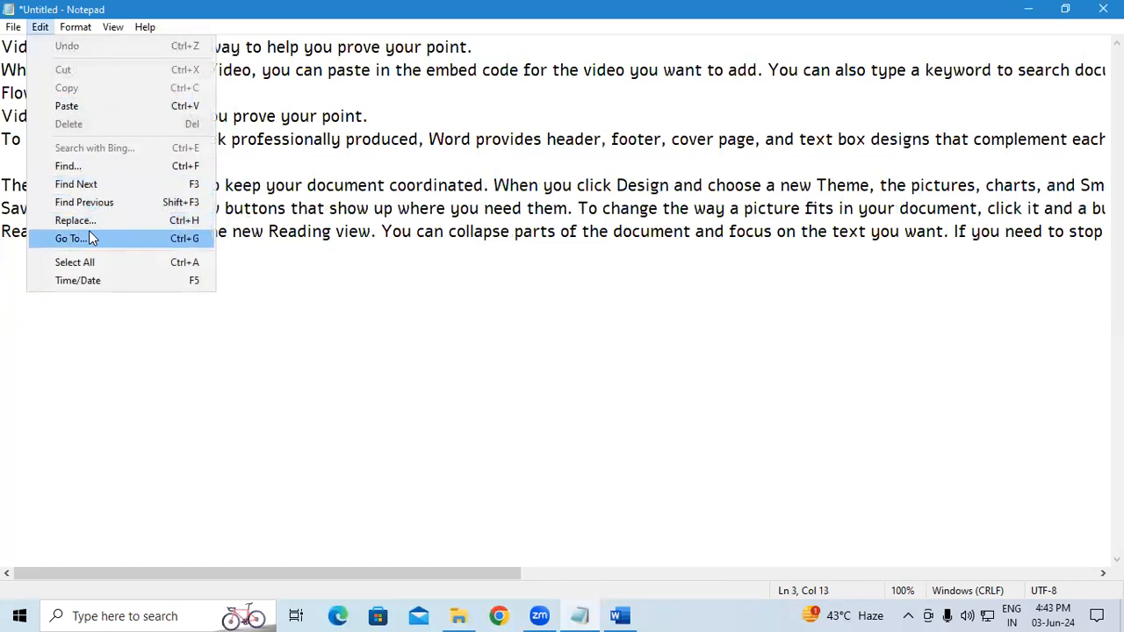
{"action": "mouse_move", "coordinate": [82, 27]}
{"action": "left_click", "coordinate": [104, 49]}
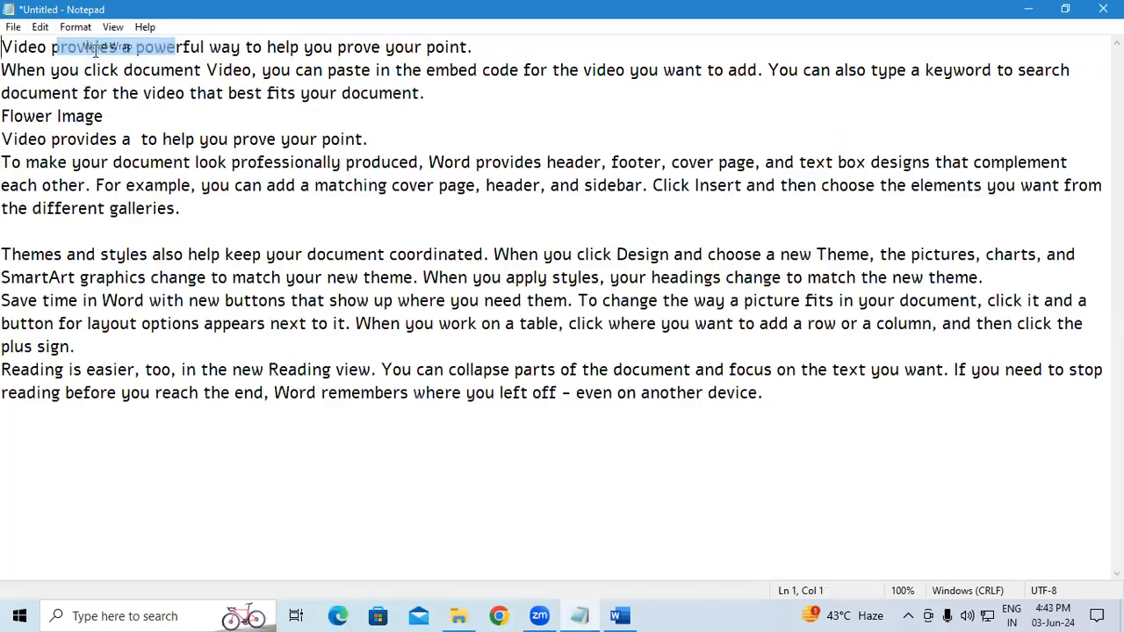
{"action": "left_click", "coordinate": [40, 27]}
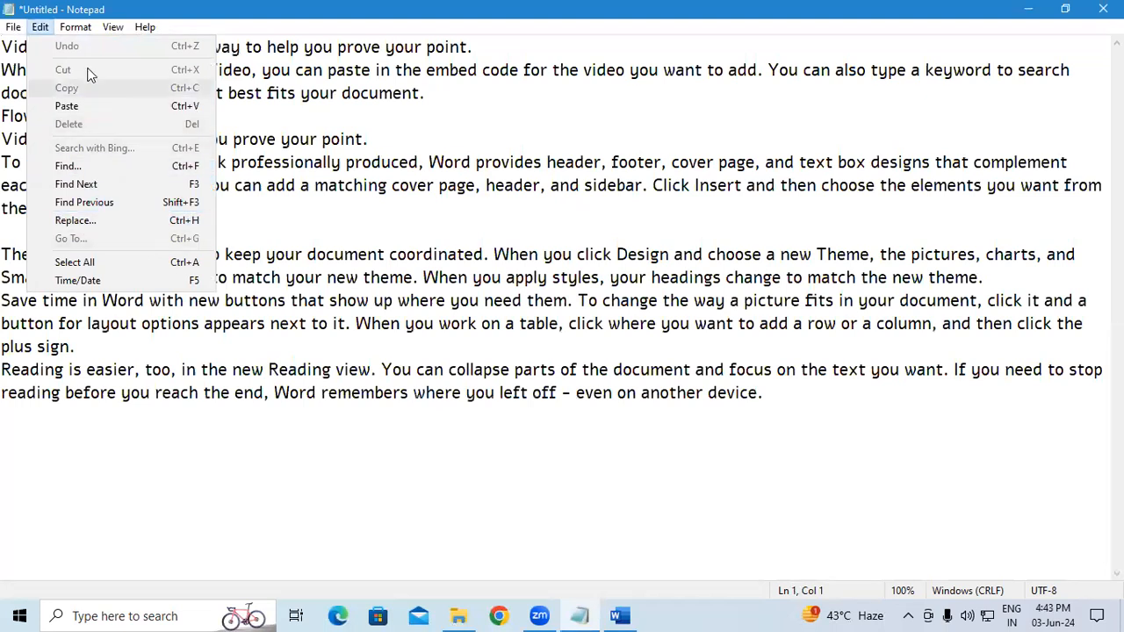
{"action": "mouse_move", "coordinate": [76, 26]}
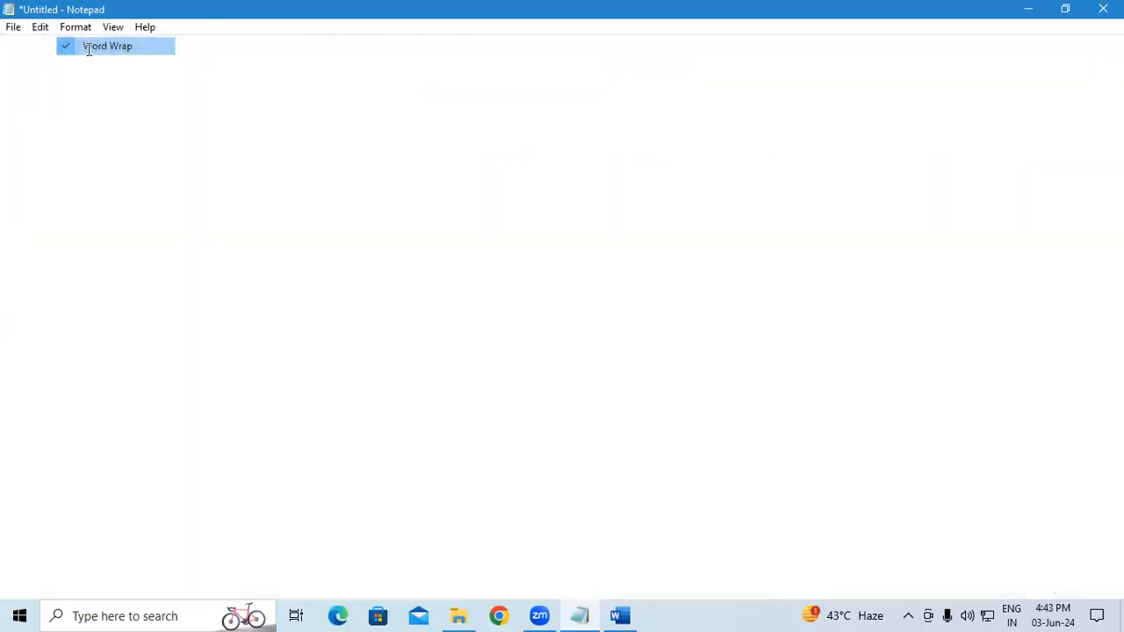
{"action": "left_click", "coordinate": [88, 49]}
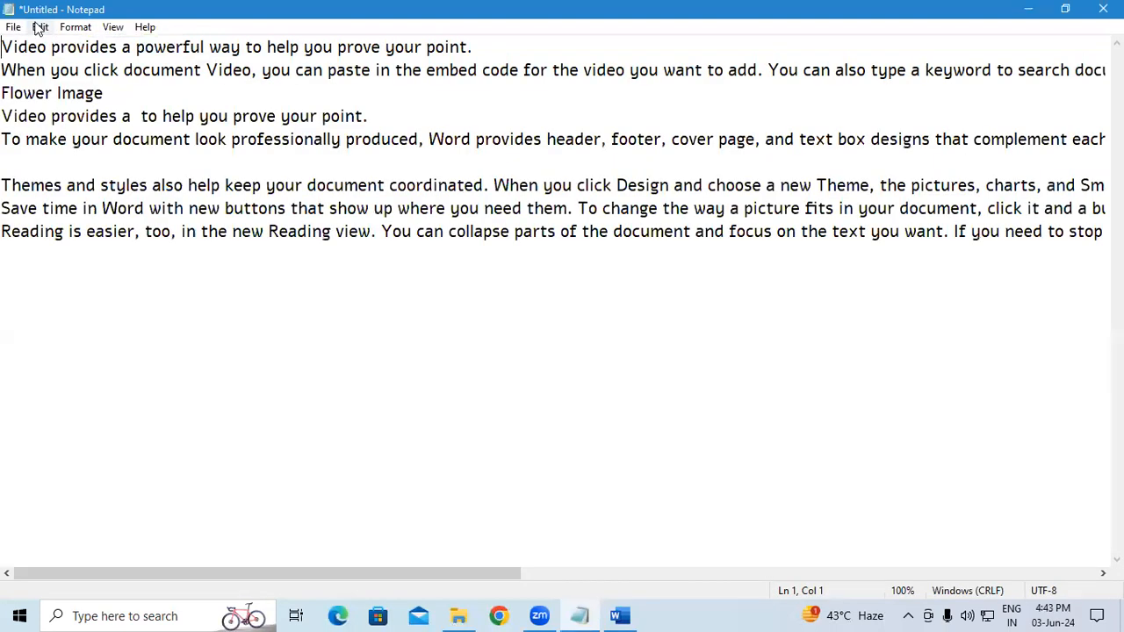
{"action": "left_click", "coordinate": [40, 26]}
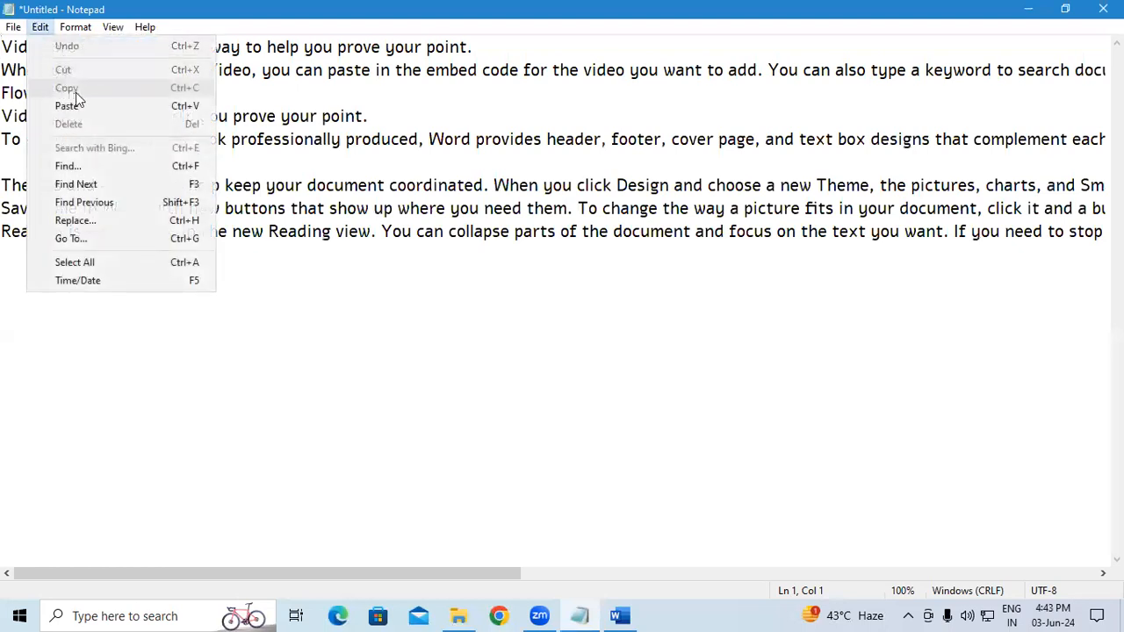
{"action": "left_click", "coordinate": [81, 241]}
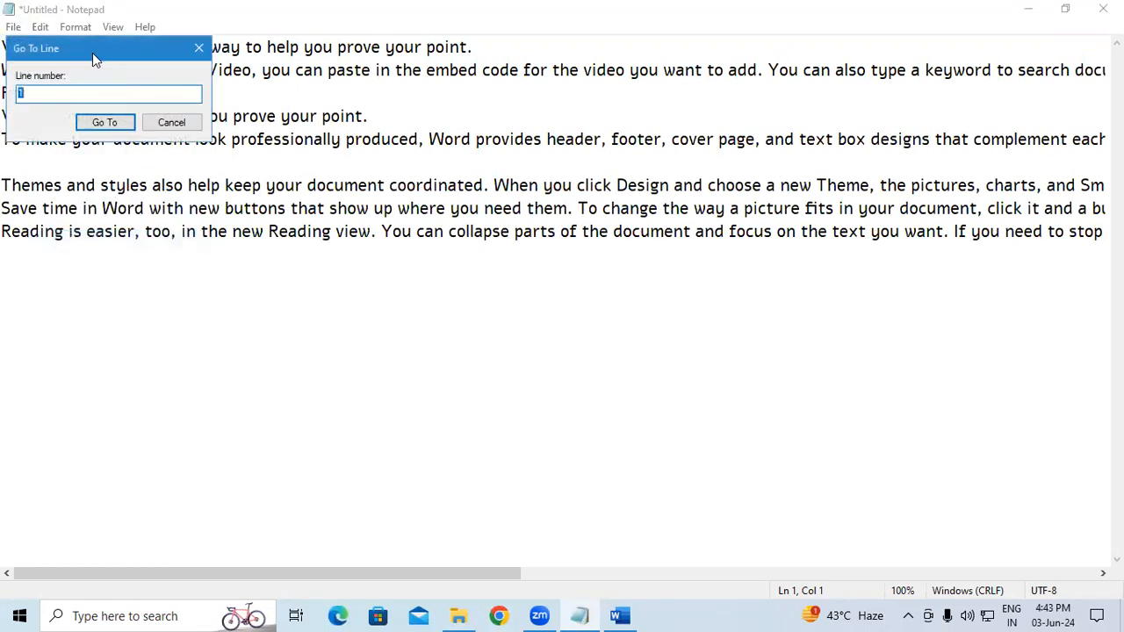
{"action": "left_click_drag", "start_coordinate": [93, 53], "coordinate": [289, 88]}
{"action": "left_click_drag", "start_coordinate": [236, 126], "coordinate": [117, 82]}
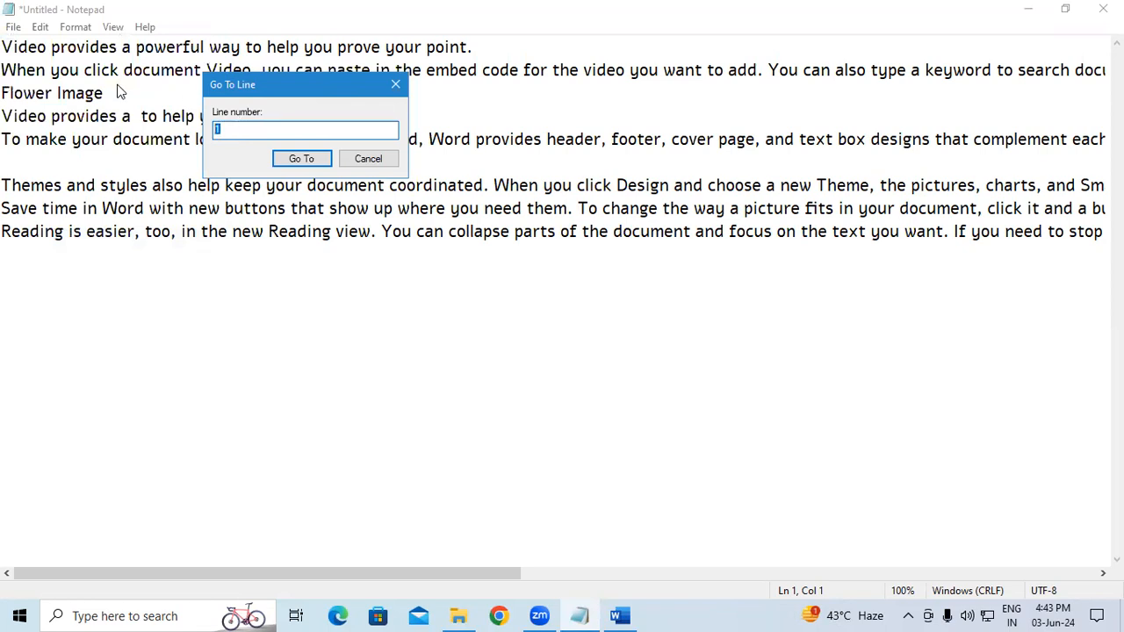
{"action": "left_click", "coordinate": [6, 238]}
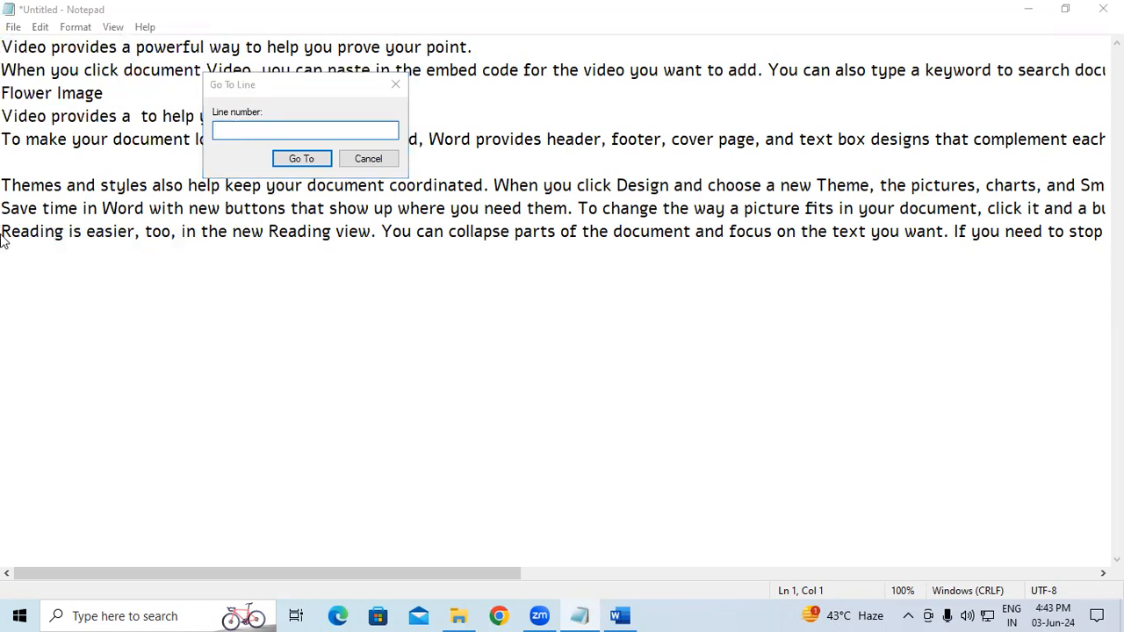
{"action": "left_click", "coordinate": [368, 158]}
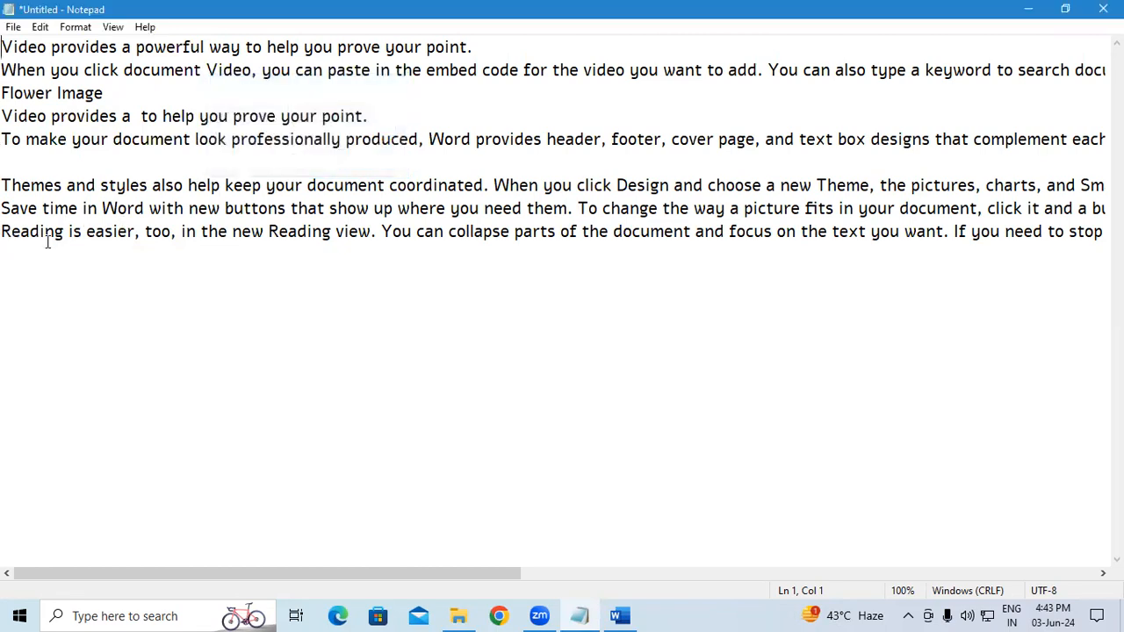
Place the cursor at the start of the last paragraph and use Go To to jump to line 5
{"action": "left_click", "coordinate": [6, 235]}
{"action": "left_click", "coordinate": [39, 28]}
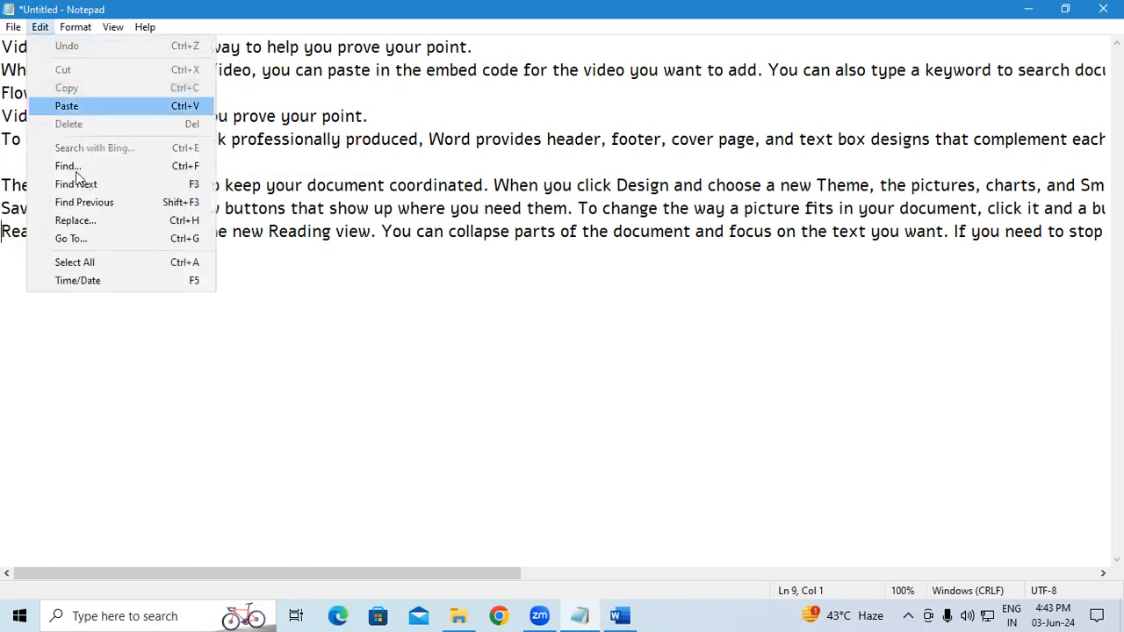
{"action": "left_click", "coordinate": [70, 238]}
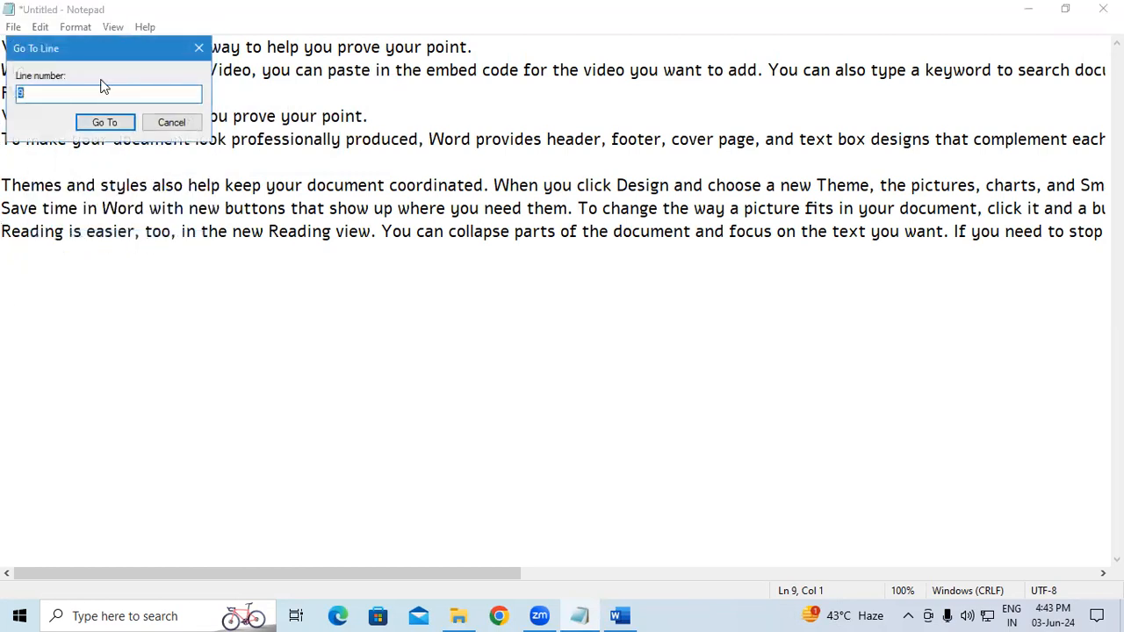
{"action": "left_click_drag", "start_coordinate": [105, 46], "coordinate": [315, 79]}
{"action": "left_click", "coordinate": [240, 122]}
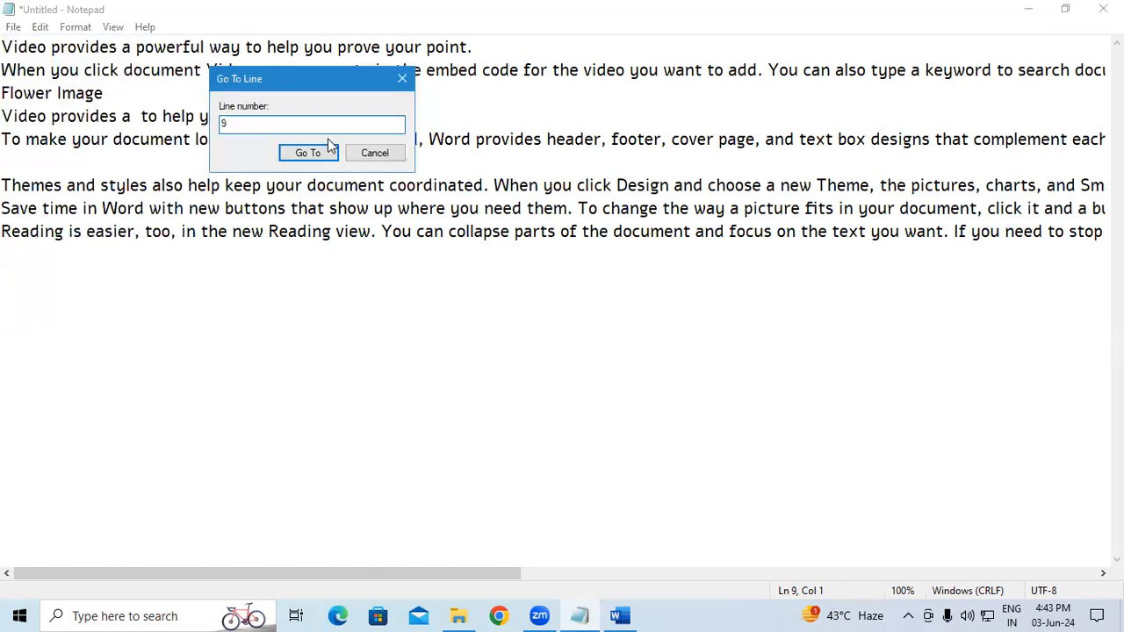
{"action": "left_click_drag", "start_coordinate": [254, 127], "coordinate": [194, 130]}
{"action": "type", "text": "5"}
{"action": "left_click", "coordinate": [327, 155]}
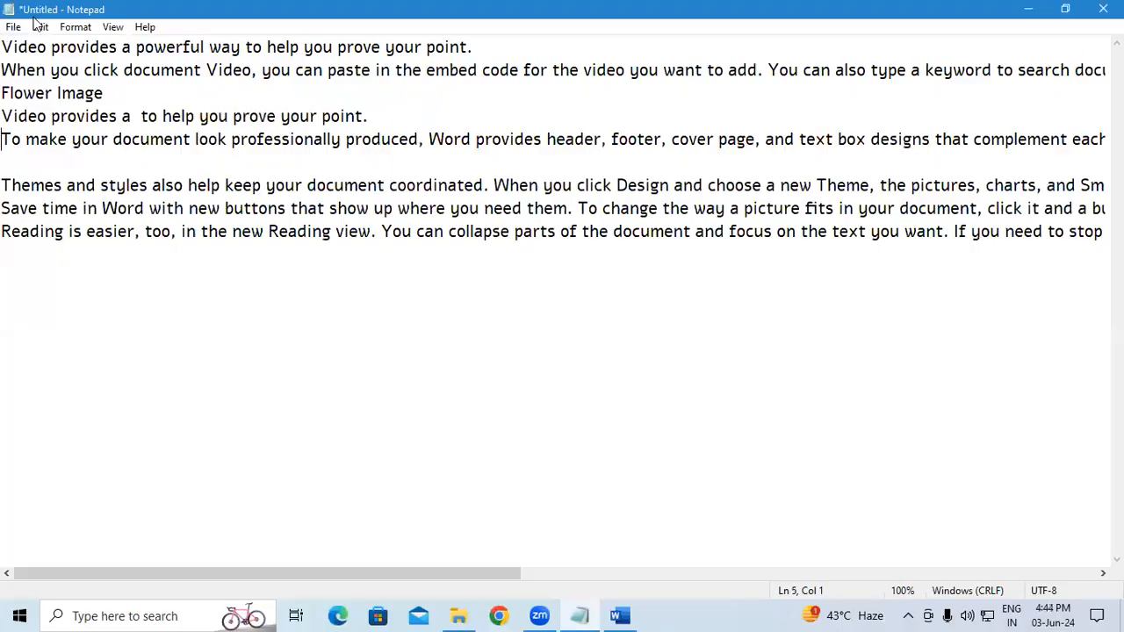
Turn on Word Wrap, select all the text and deselect it with the cursor before the second "Video provides" line
{"action": "left_click", "coordinate": [58, 40]}
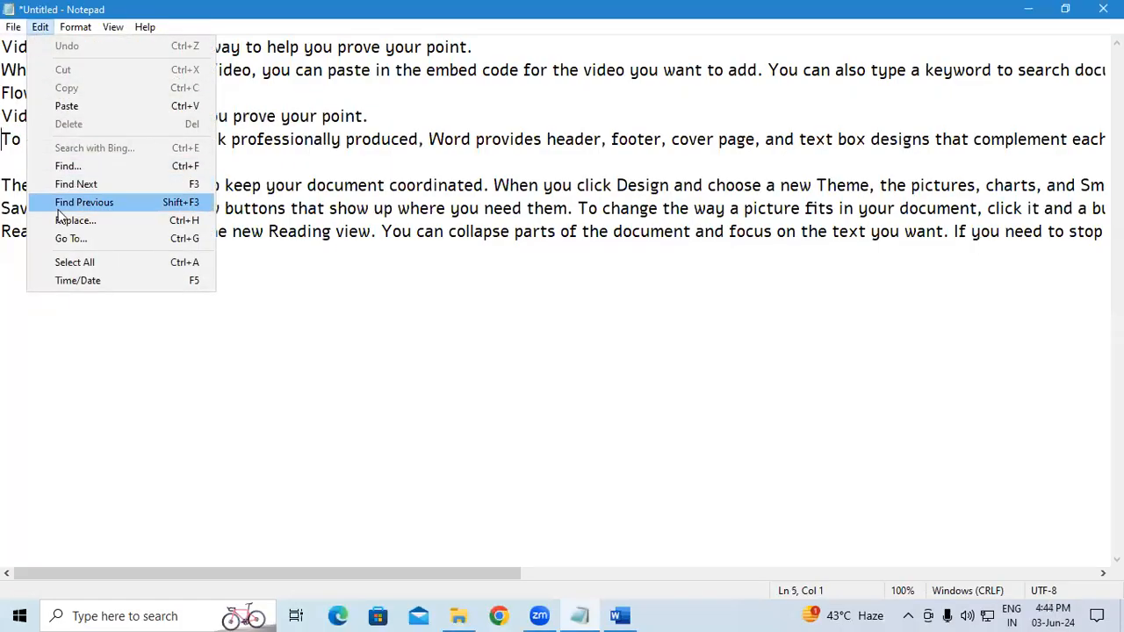
{"action": "mouse_move", "coordinate": [75, 27]}
{"action": "left_click", "coordinate": [61, 46]}
{"action": "left_click", "coordinate": [40, 26]}
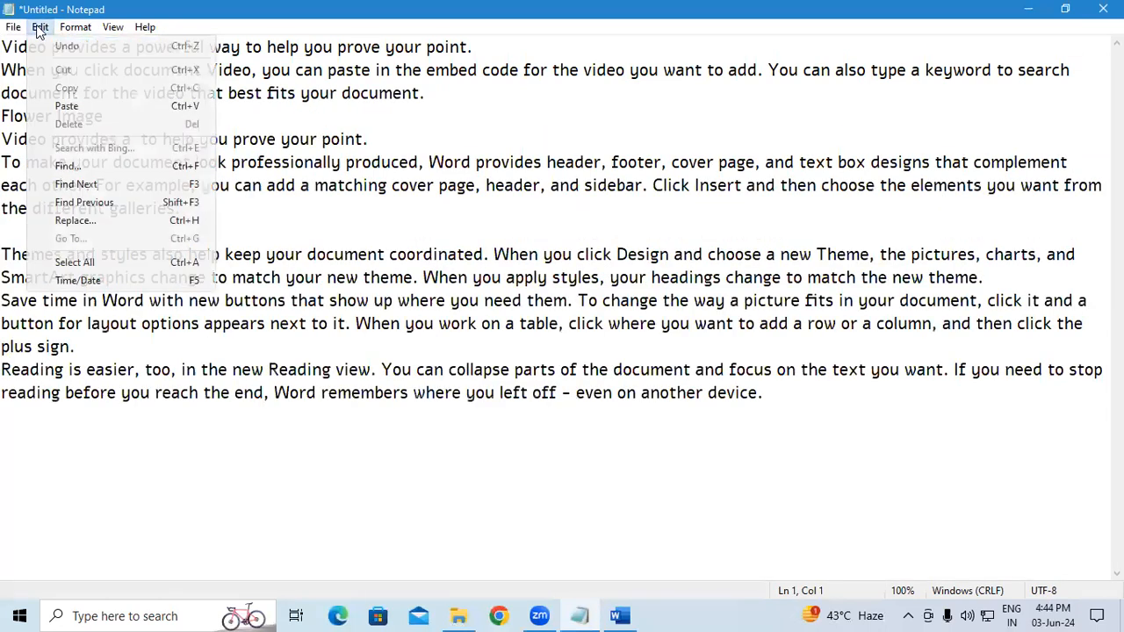
{"action": "left_click", "coordinate": [74, 262]}
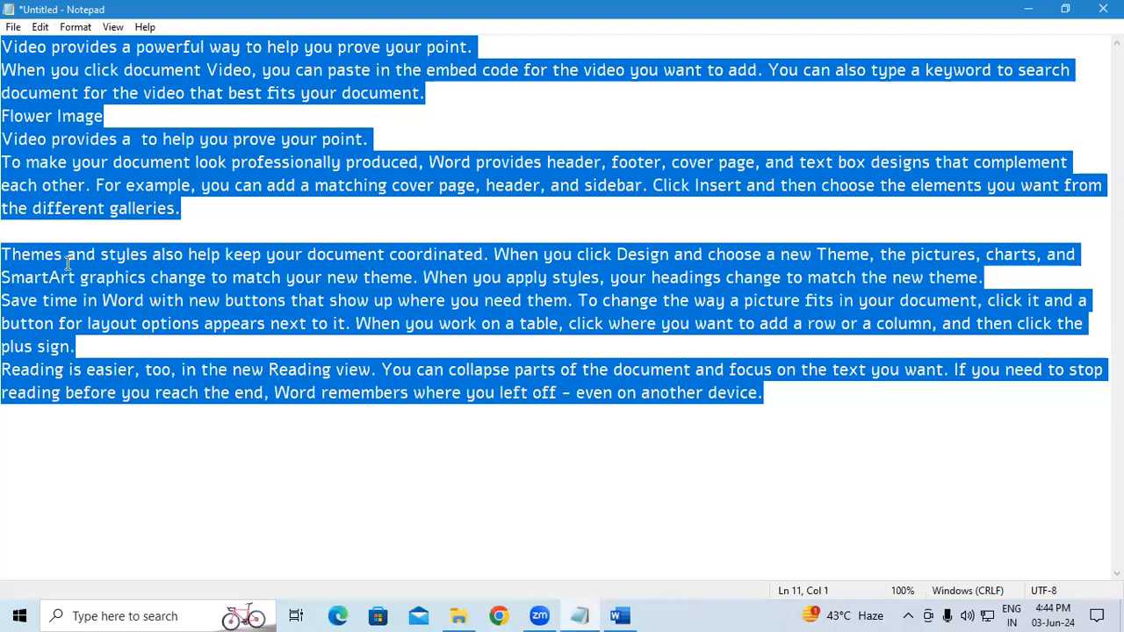
{"action": "left_click", "coordinate": [7, 137]}
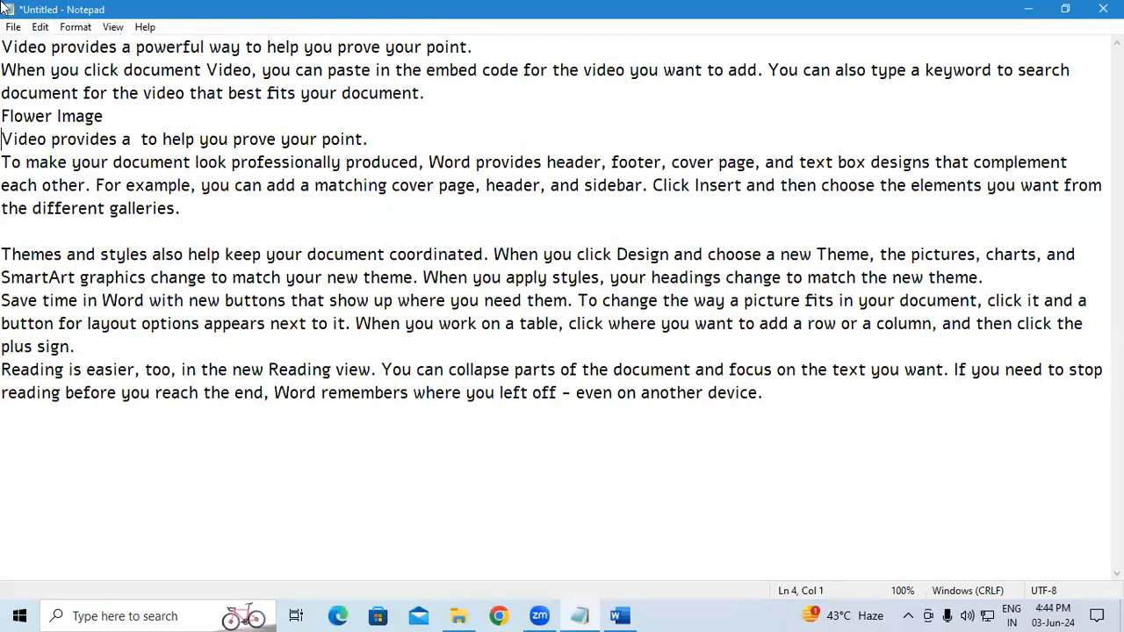
Insert the current time and date, indented with spaces, on the blank line above the "Themes and styles" paragraph and highlight it
{"action": "left_click", "coordinate": [60, 227]}
{"action": "left_click", "coordinate": [40, 28]}
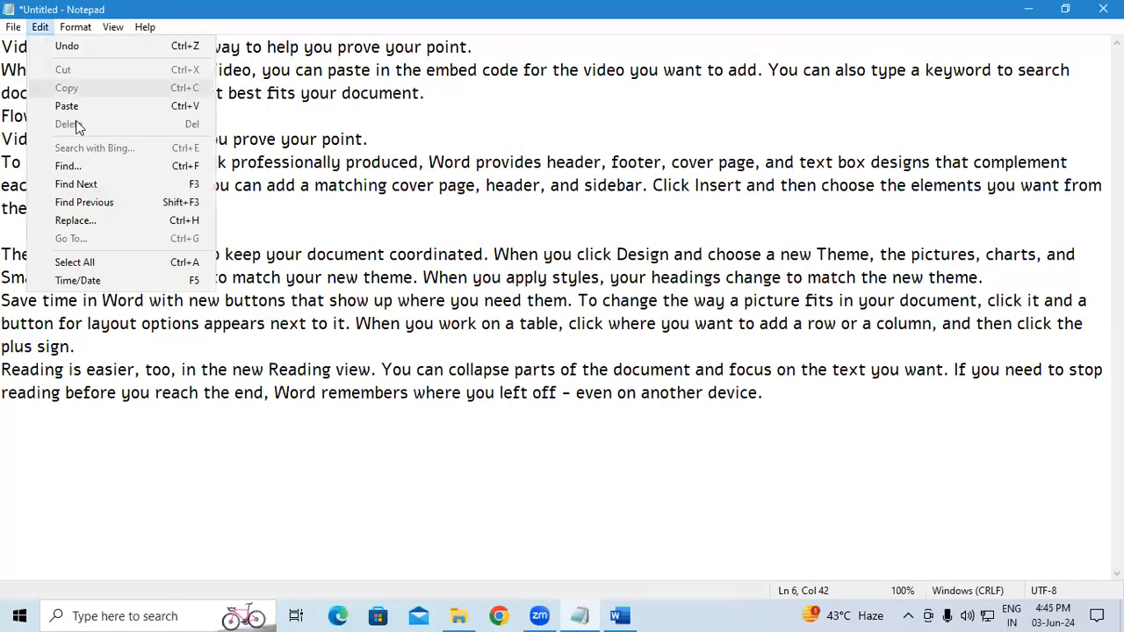
{"action": "left_click", "coordinate": [86, 280]}
{"action": "left_click_drag", "start_coordinate": [193, 233], "coordinate": [368, 242]}
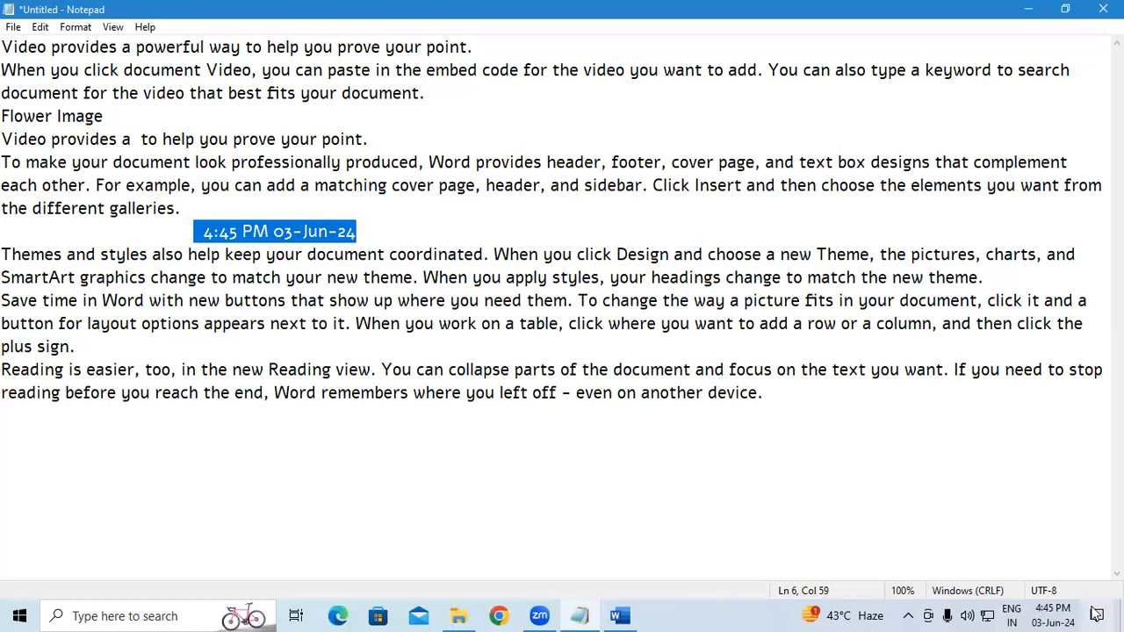
{"action": "mouse_move", "coordinate": [1060, 614]}
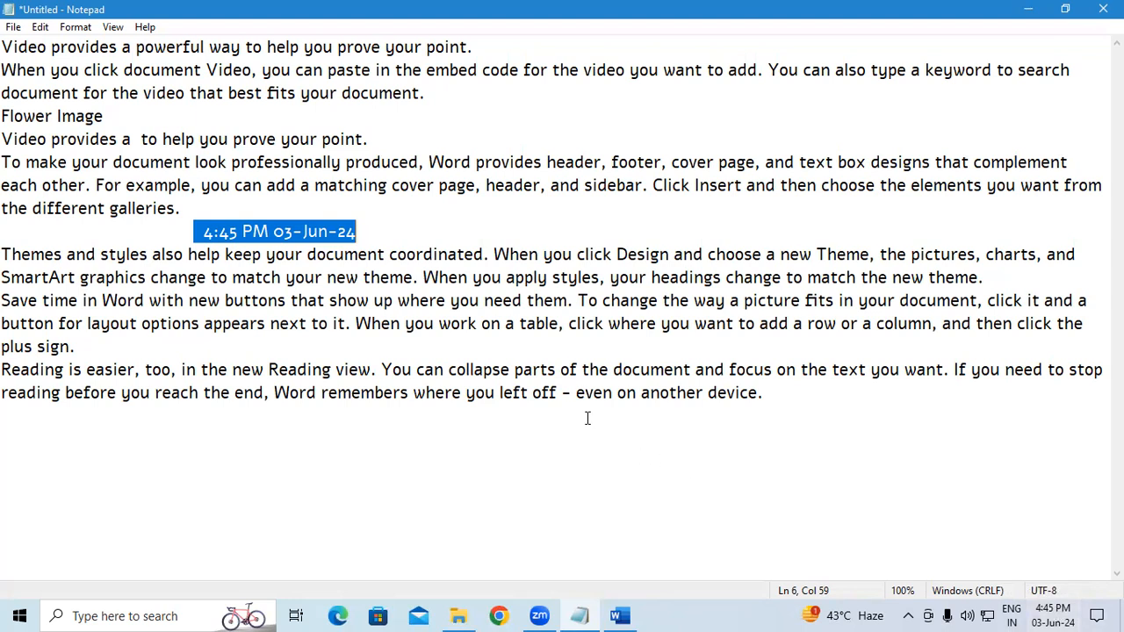
Turn Word Wrap off and back on to compare both layouts of the text
{"action": "left_click", "coordinate": [42, 29]}
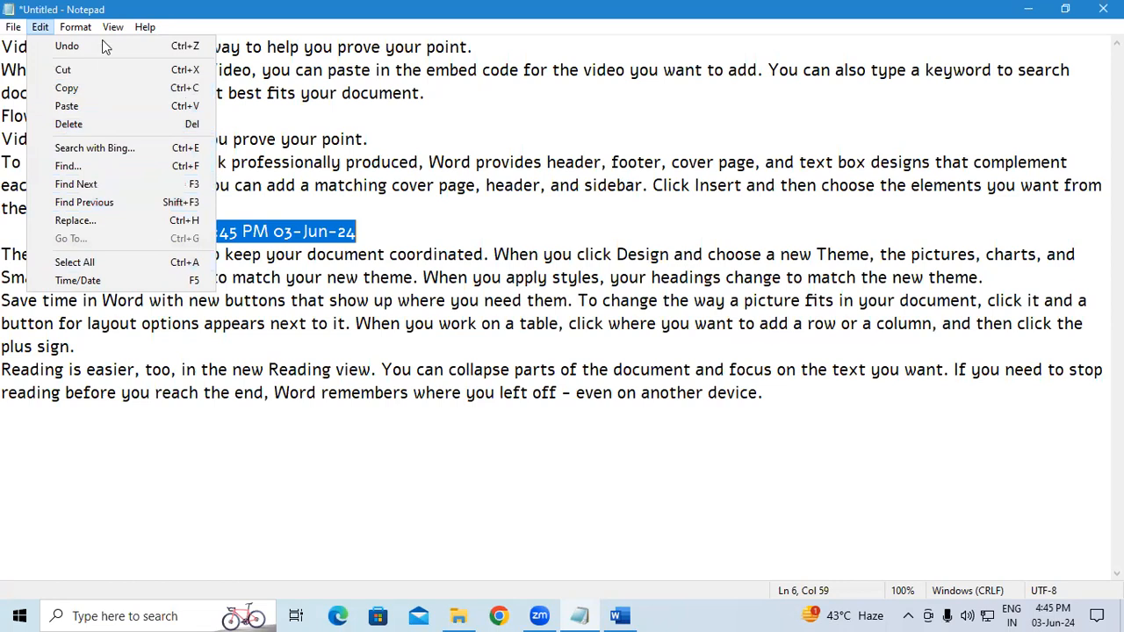
{"action": "mouse_move", "coordinate": [85, 27]}
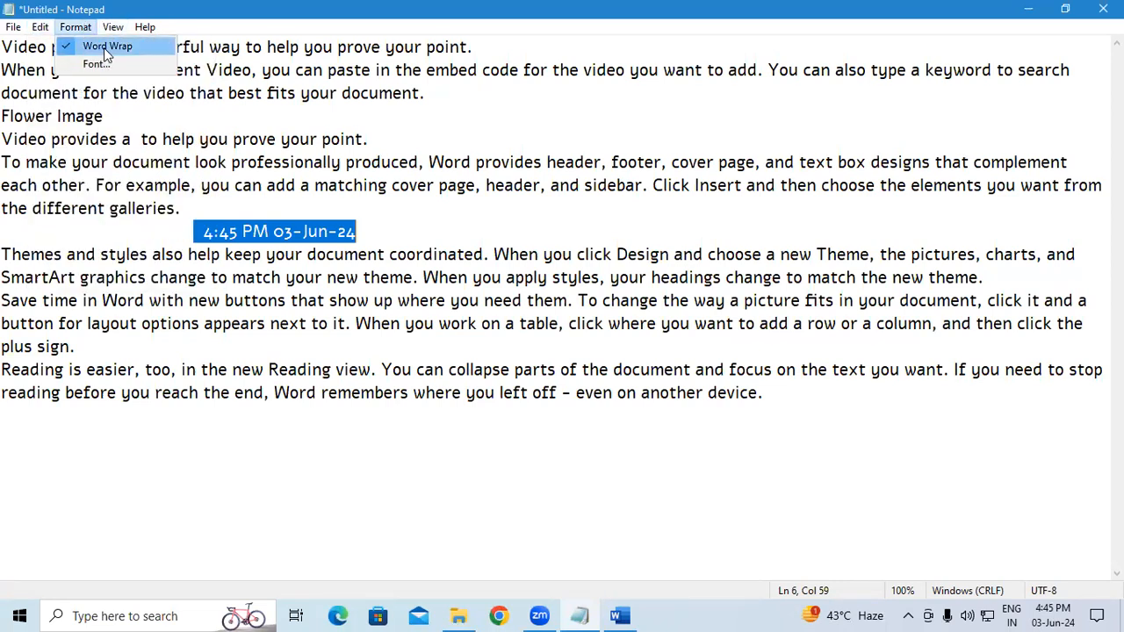
{"action": "left_click", "coordinate": [103, 47]}
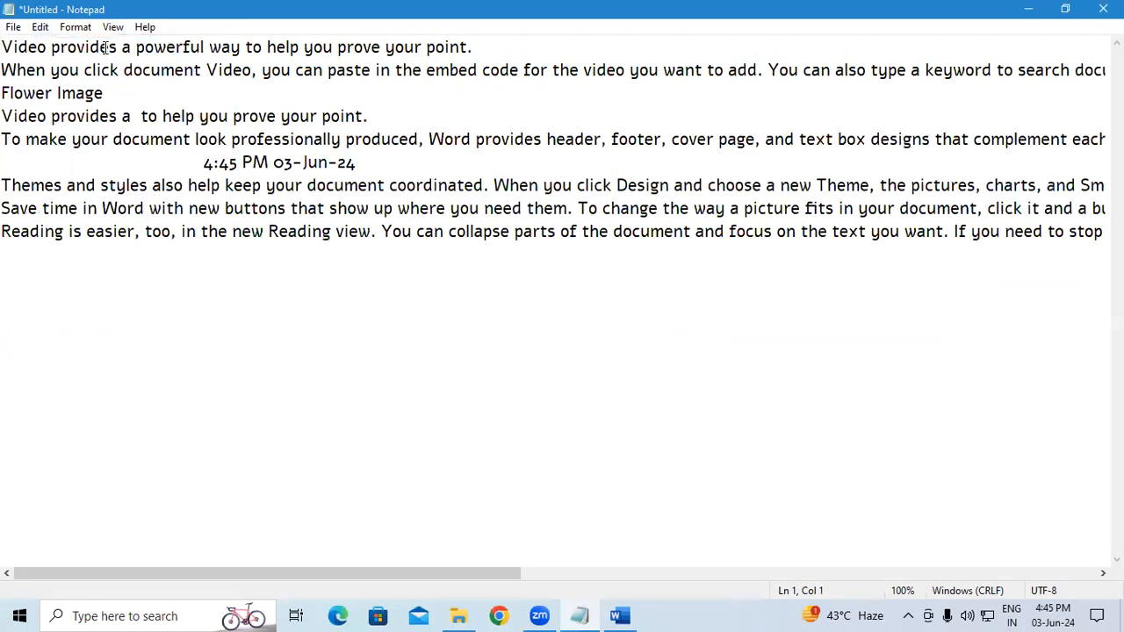
{"action": "left_click", "coordinate": [63, 27]}
{"action": "left_click", "coordinate": [88, 46]}
Highlight the first line and the first wrapped row of the second paragraph
{"action": "left_click_drag", "start_coordinate": [3, 47], "coordinate": [502, 48]}
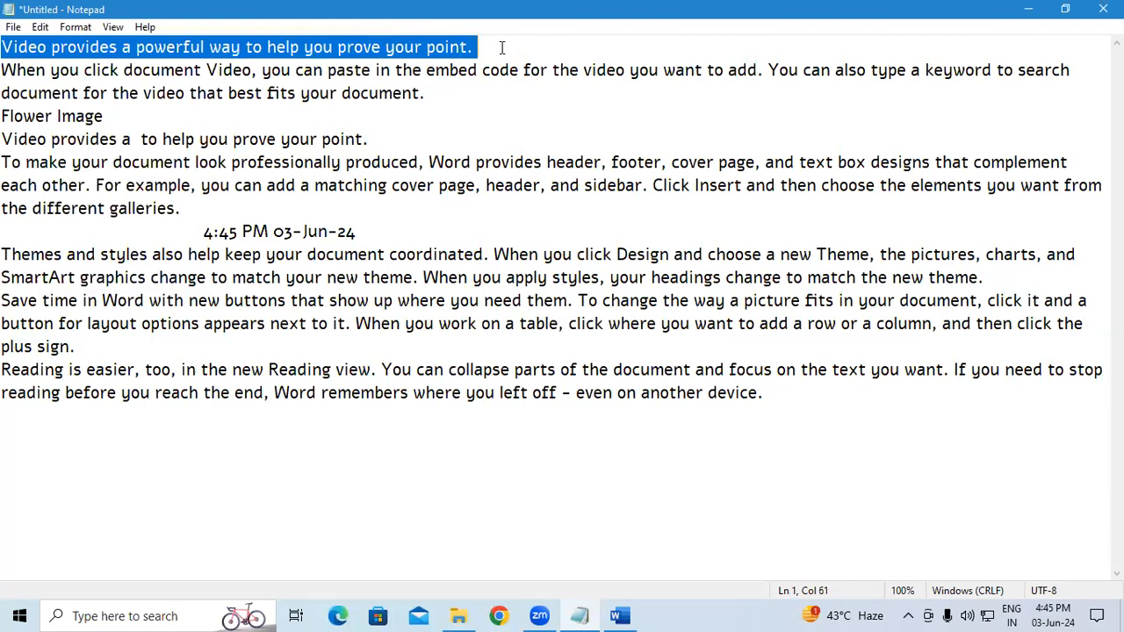
{"action": "left_click", "coordinate": [1077, 69]}
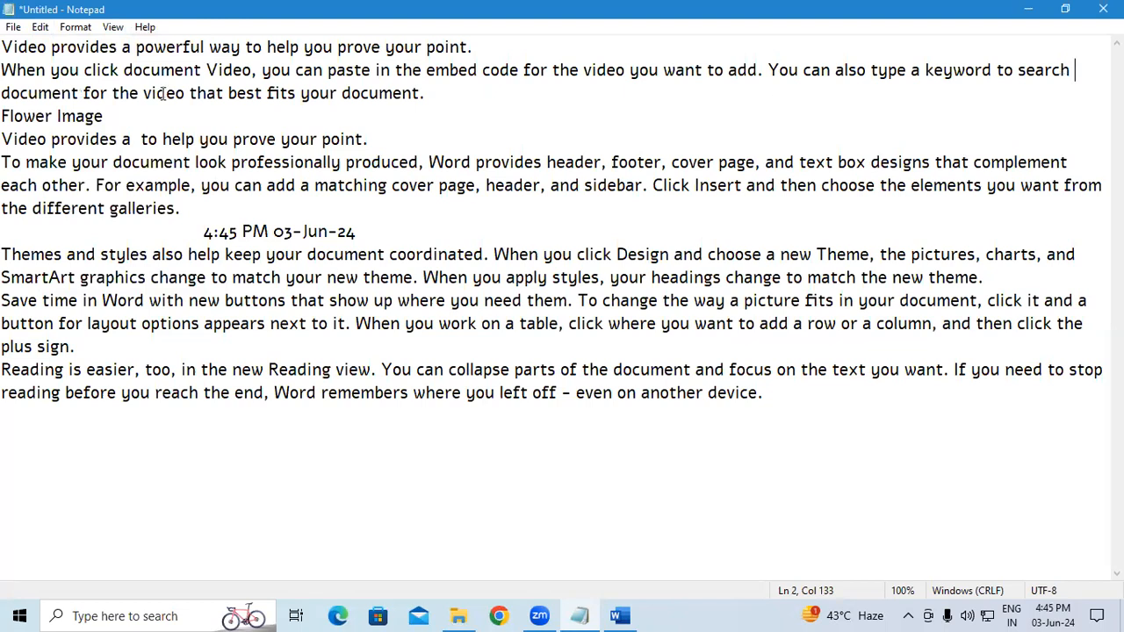
{"action": "left_click_drag", "start_coordinate": [1, 92], "coordinate": [1076, 71]}
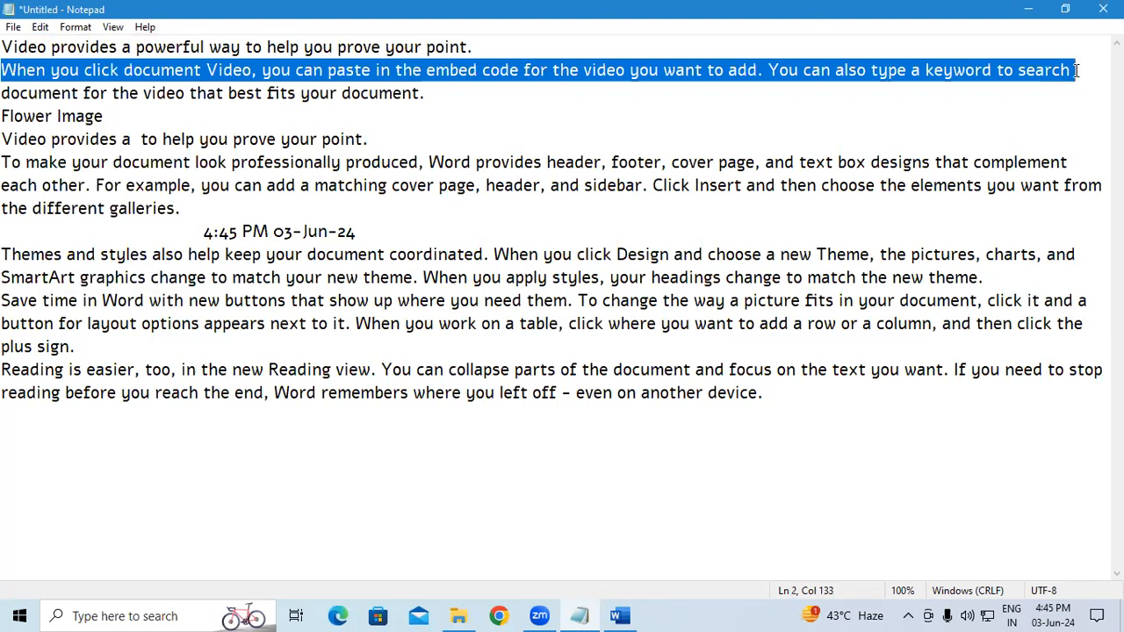
Turn off Word Wrap and highlight the first line and the overflowing end of the second line
{"action": "left_click", "coordinate": [75, 28]}
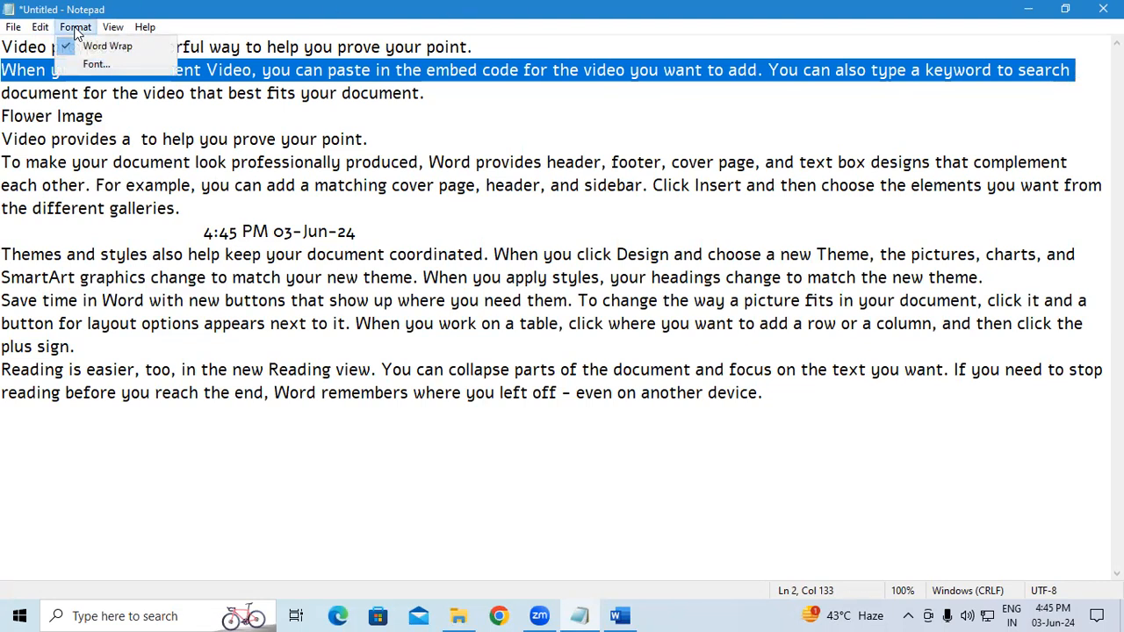
{"action": "left_click", "coordinate": [90, 50]}
{"action": "left_click_drag", "start_coordinate": [3, 48], "coordinate": [1058, 50]}
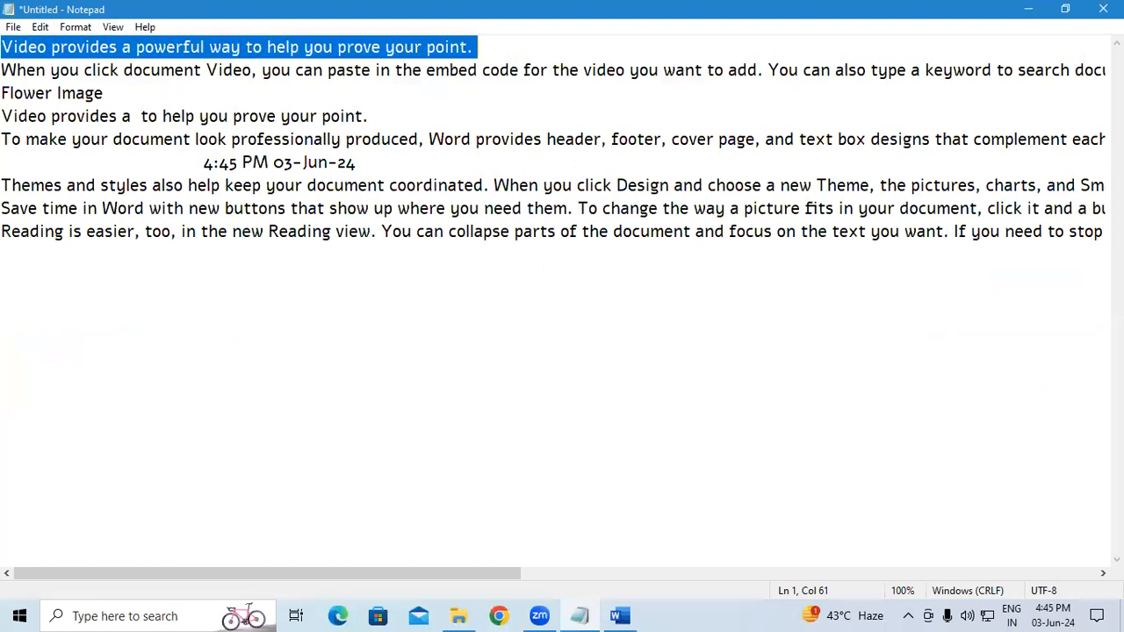
{"action": "left_click", "coordinate": [1096, 70]}
{"action": "key", "text": "shift+End"}
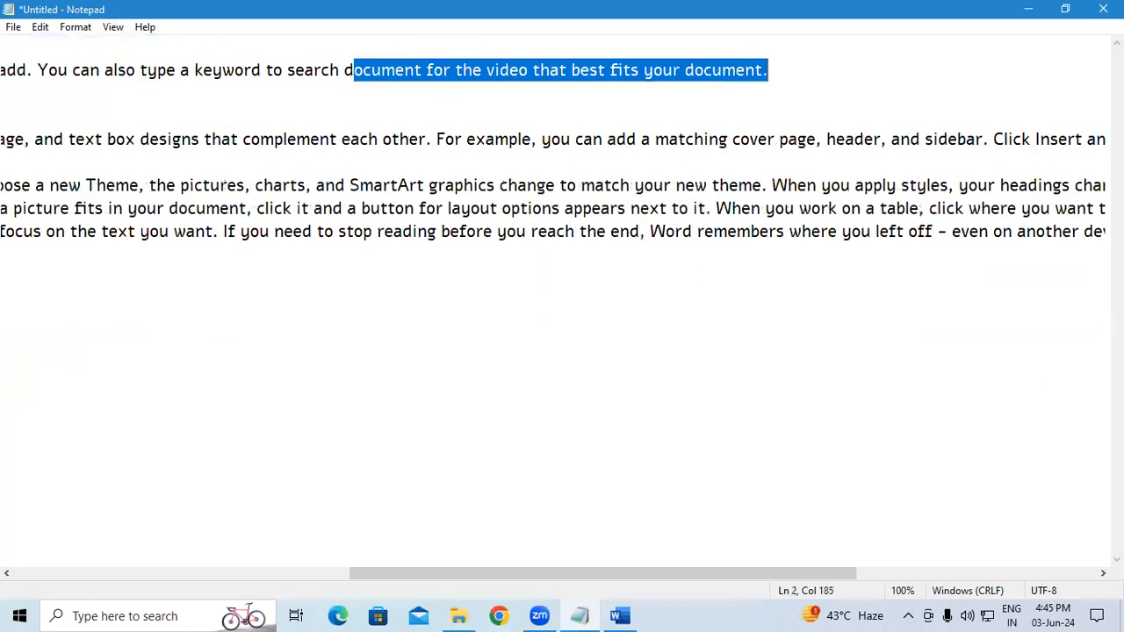
{"action": "left_click_drag", "start_coordinate": [344, 71], "coordinate": [862, 74]}
Add an indented line of filler text below the last paragraph, "refyguweftyd atdcsfcxycsfvg" followed by a run of v's far wider than the window
{"action": "left_click", "coordinate": [363, 231]}
{"action": "left_click", "coordinate": [6, 249]}
{"action": "left_click", "coordinate": [9, 273]}
{"action": "type", "text": "refyguwe"}
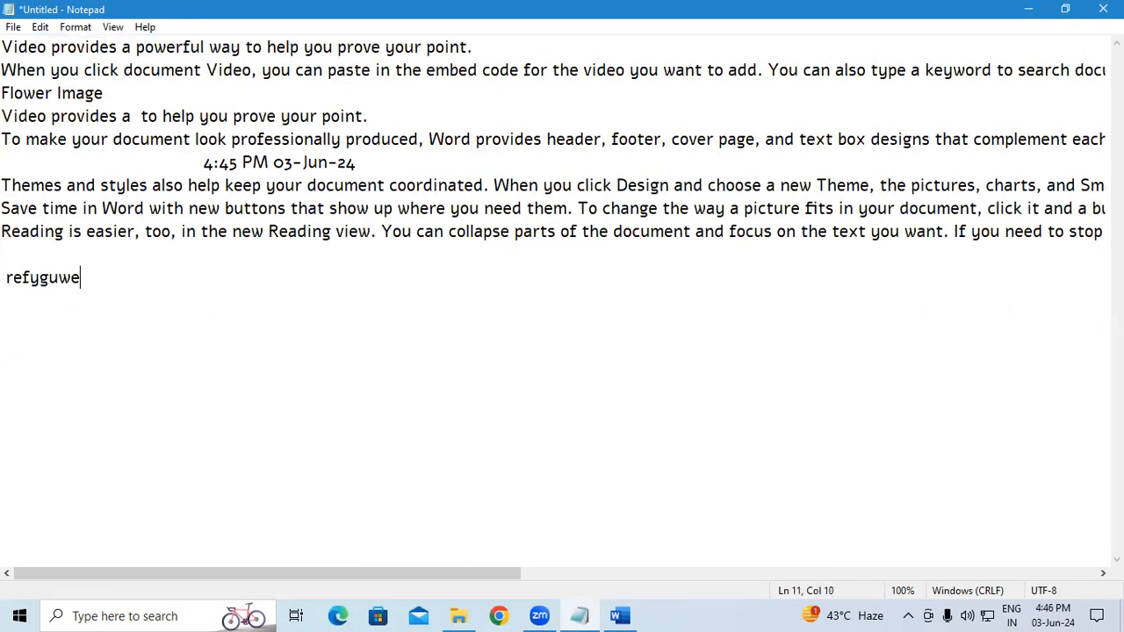
{"action": "type", "text": "ftyd atdc"}
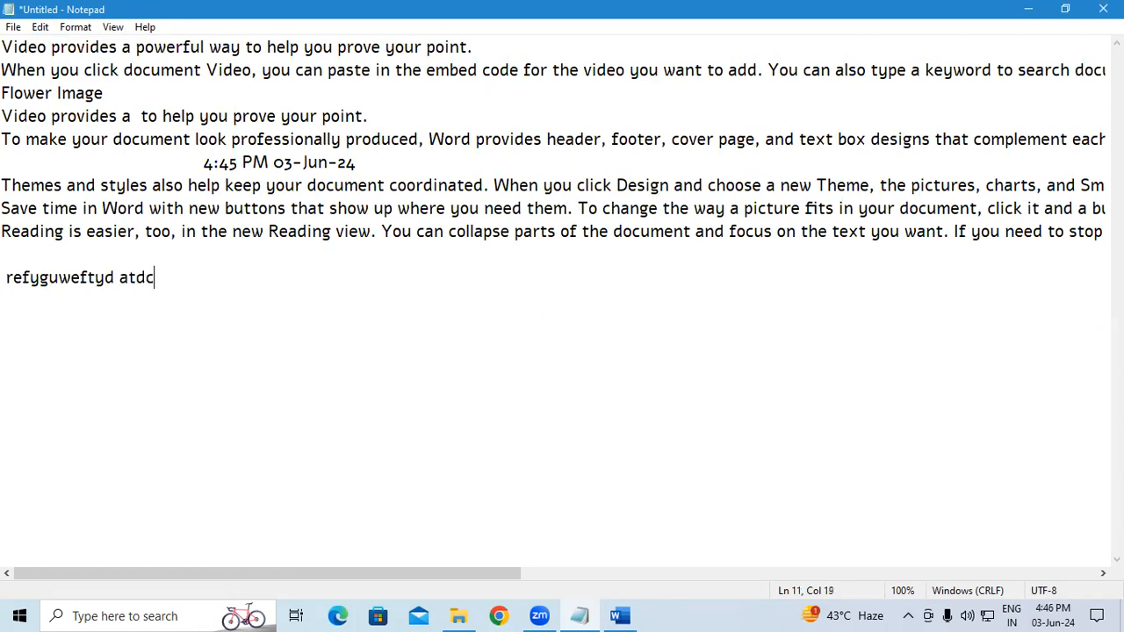
{"action": "type", "text": "sfcxycsfvg"}
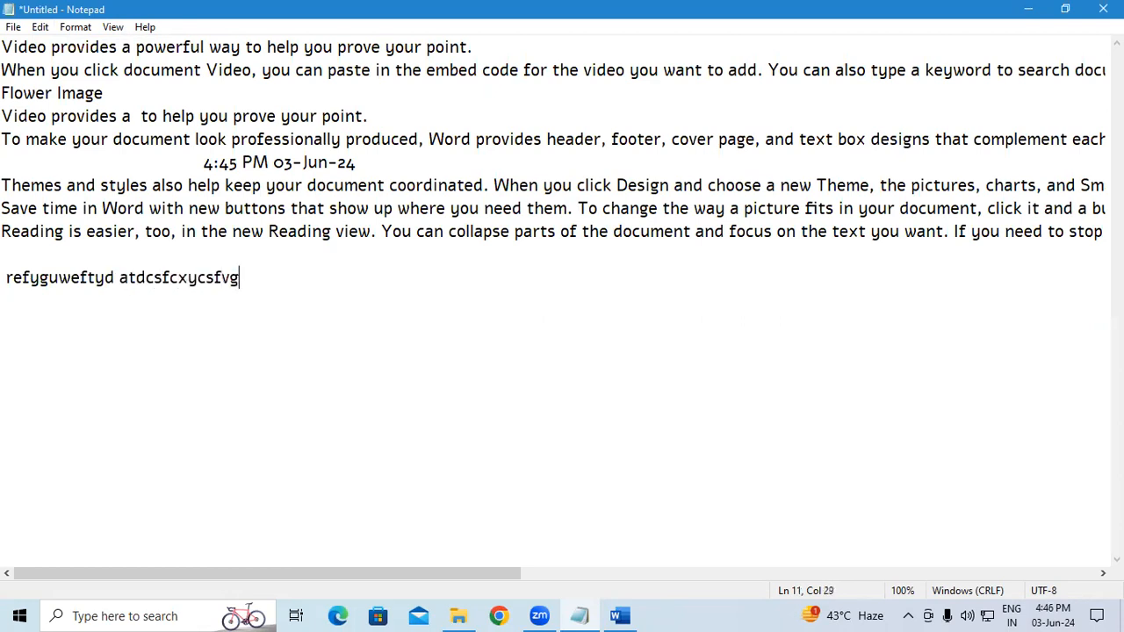
{"action": "type", "text": "vvvvvvvvvvvvvvvvvvvvvvvvvvvvvvvvvvvvvvvvvvvvvvvvvvvvvvvvvvvvvvvvvvvvvvvvvvvvvvvvvvvvvvvvvvvvvvvvv"}
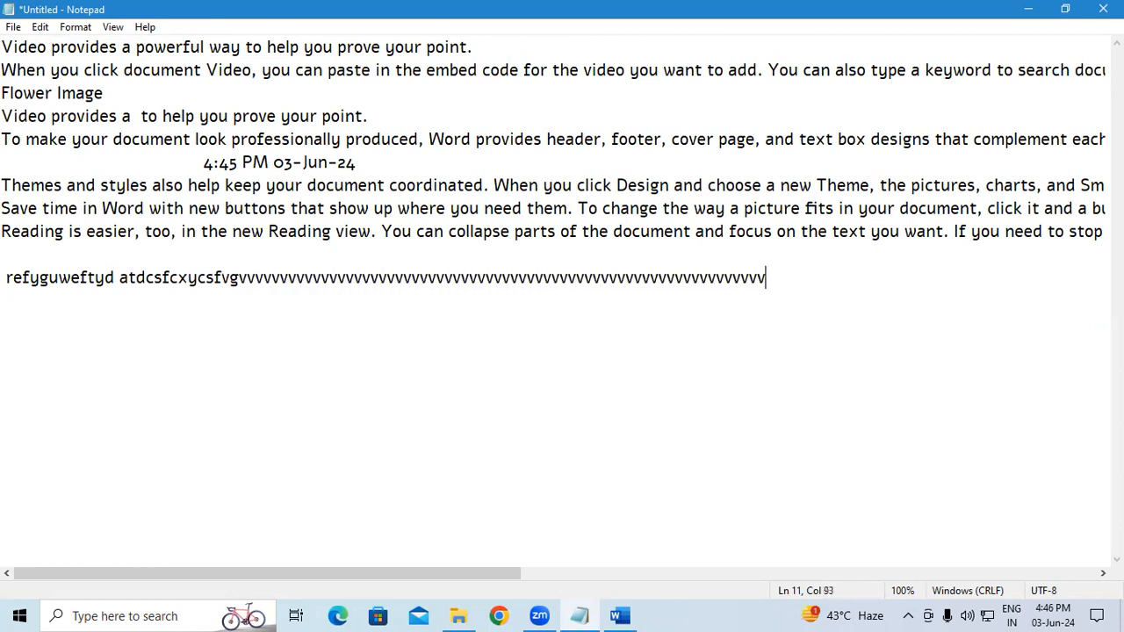
{"action": "type", "text": "vvvvvvvvvvvvvvvvvvvvvvvvvvvvvvvvvvvvvvvvvvvvvvvvvvvvvvvvvvvvvvvvvvvvvvvvvvvvvvvvvvvvvvvvvvvv"}
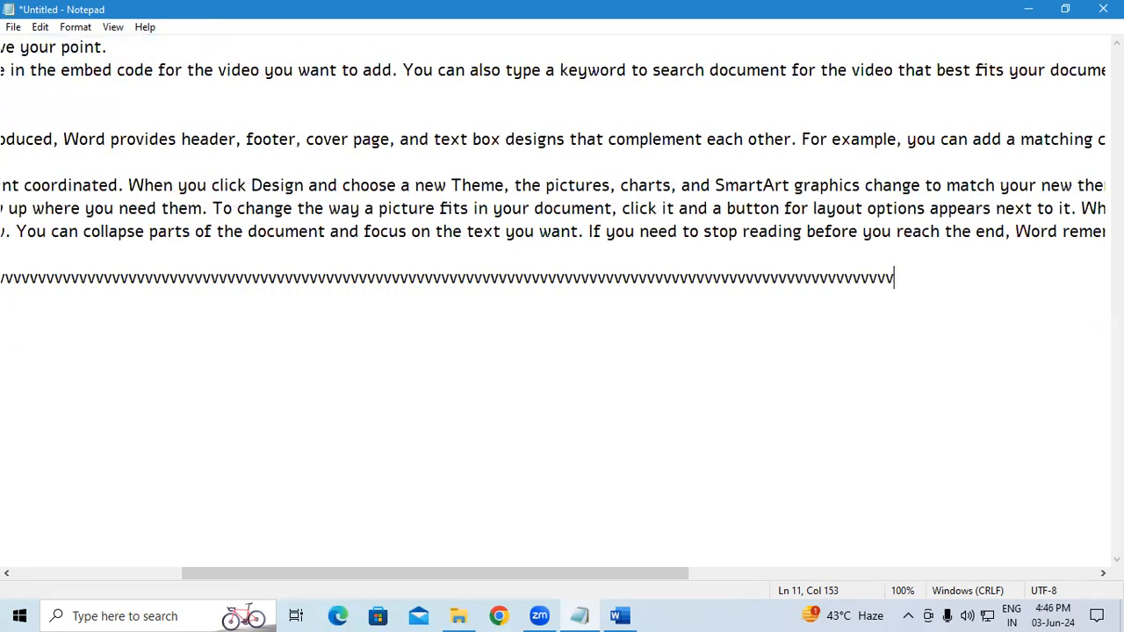
{"action": "type", "text": "vvvvvvvvvvvvvvvvvvvvvvvvvvvvvvvvvvvvvvvvvvvvvvvvvvvvvvvvvvvvvvvvvvvvv"}
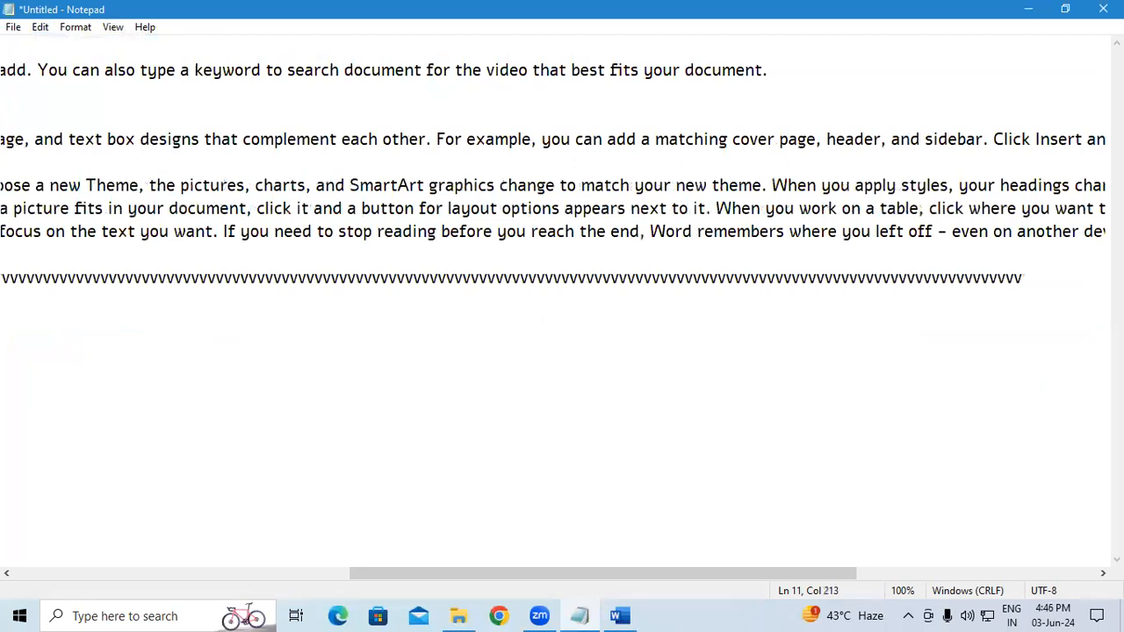
{"action": "type", "text": "vvvvvvvvvvvvvvvvvvvvvvvvvvvvvvvvvvvvvvvvvvvvvvvvvvvvvvvvvvvvvvvvvvvvvvv"}
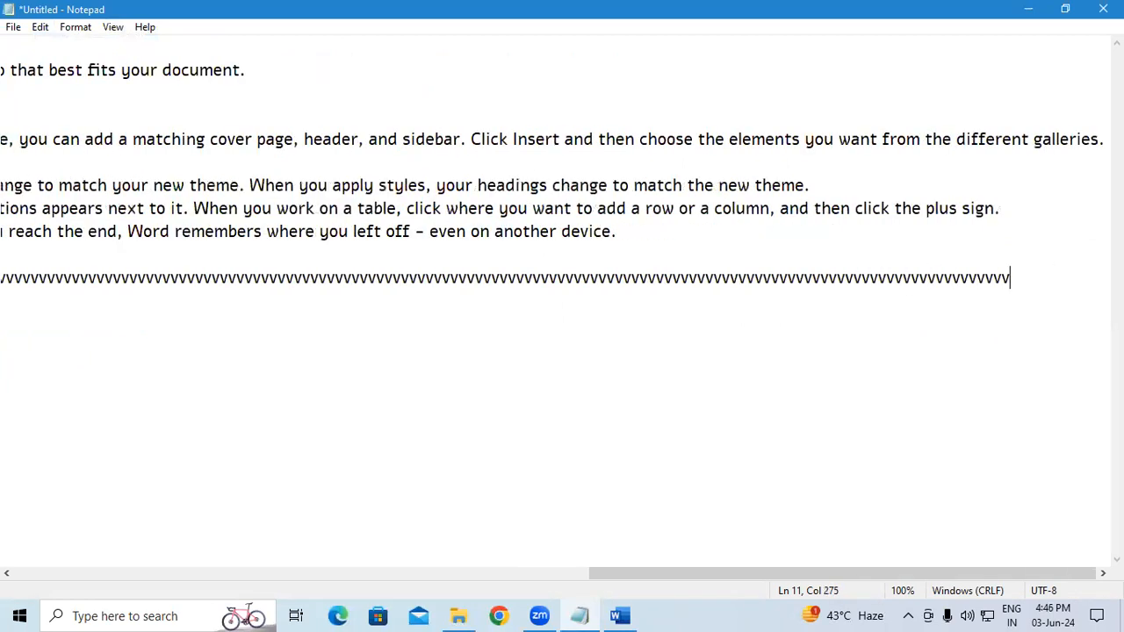
{"action": "type", "text": "vvvvvvvvvvvvvvvvv"}
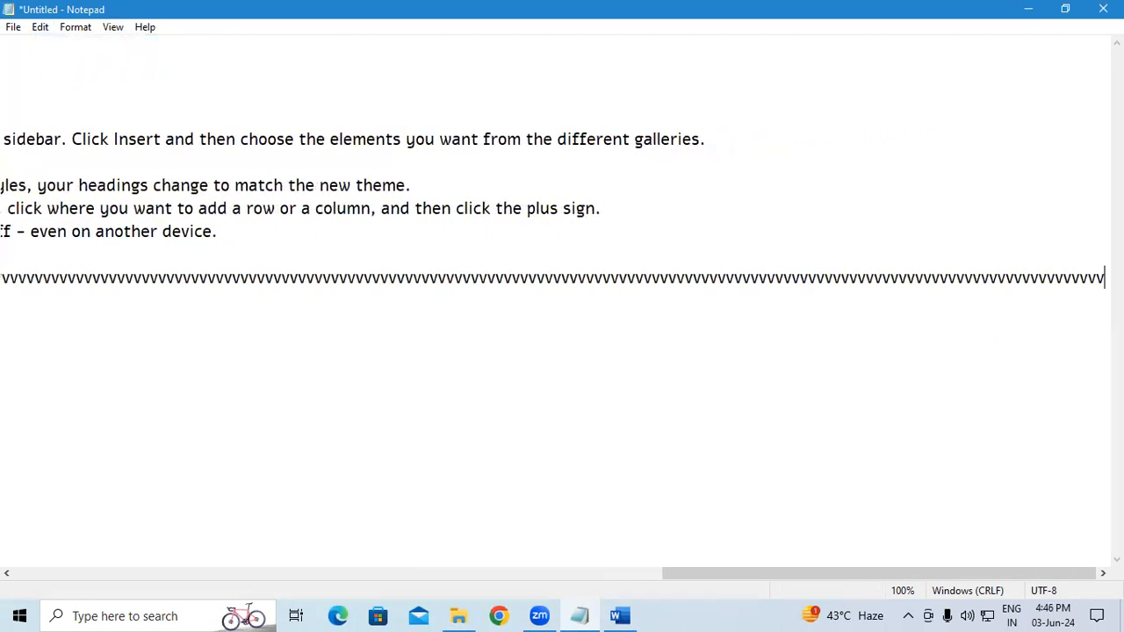
{"action": "type", "text": "vvvvvvvvvvvvvvvvvvvvvvvvvvvvvvvvvvvvvvvvvvvvvvvvvvv"}
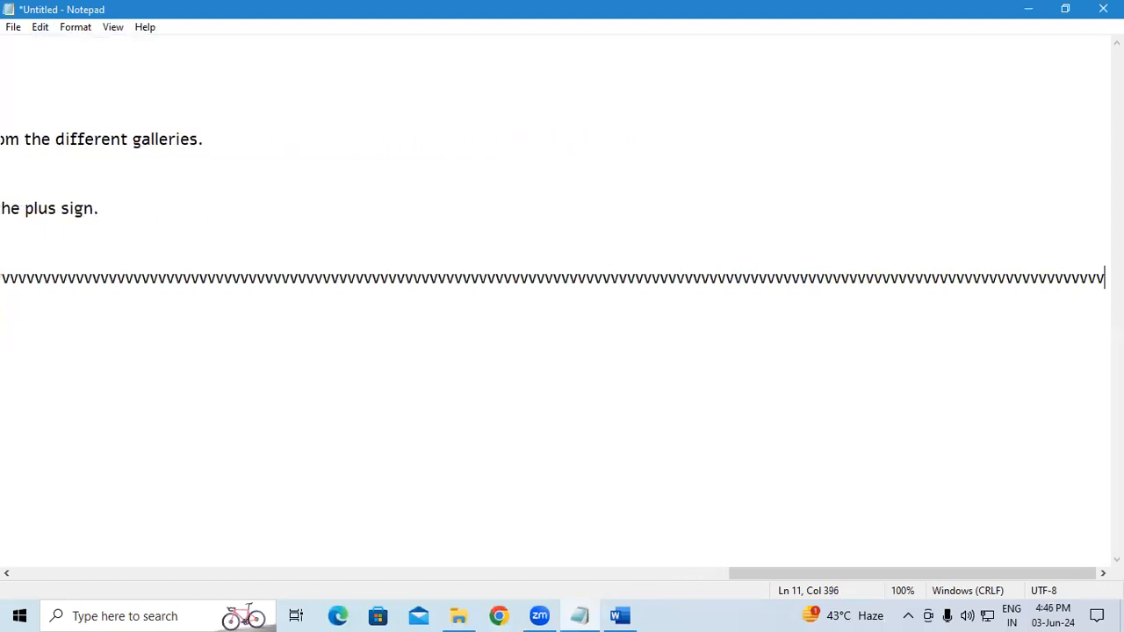
{"action": "type", "text": "vvvvvvvvvvvvvvvvvvvvvvvvvvvvv"}
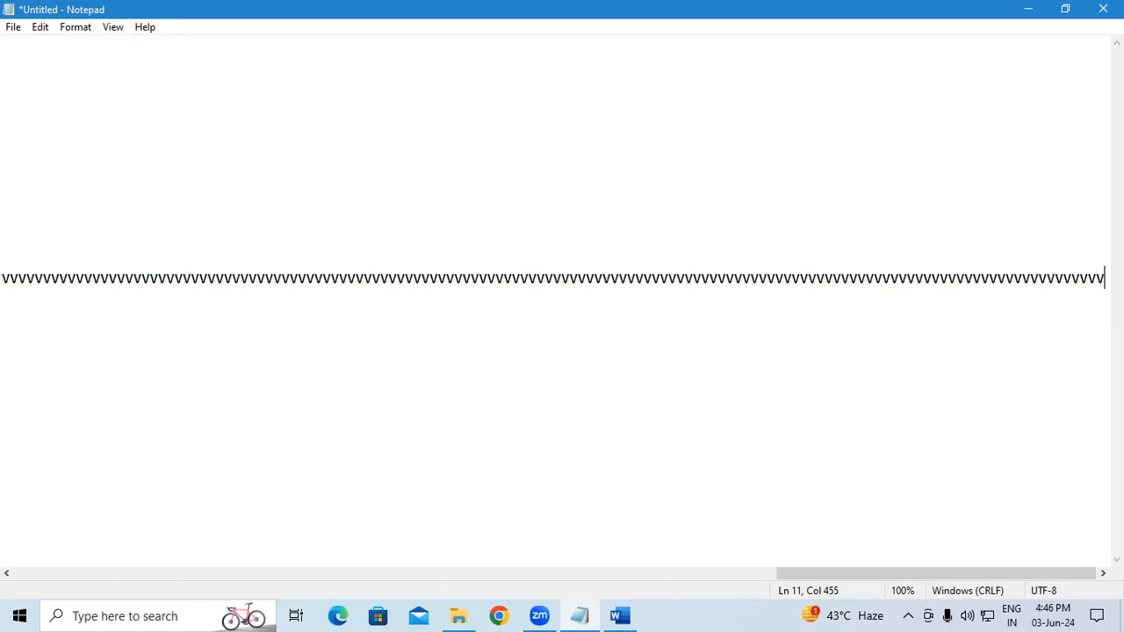
Turn on Word Wrap and highlight the first wrapped rows of the filler line, finishing with the cursor at the end of the "atdcsfcxycsfvg" row
{"action": "left_click_drag", "start_coordinate": [794, 577], "coordinate": [8, 545]}
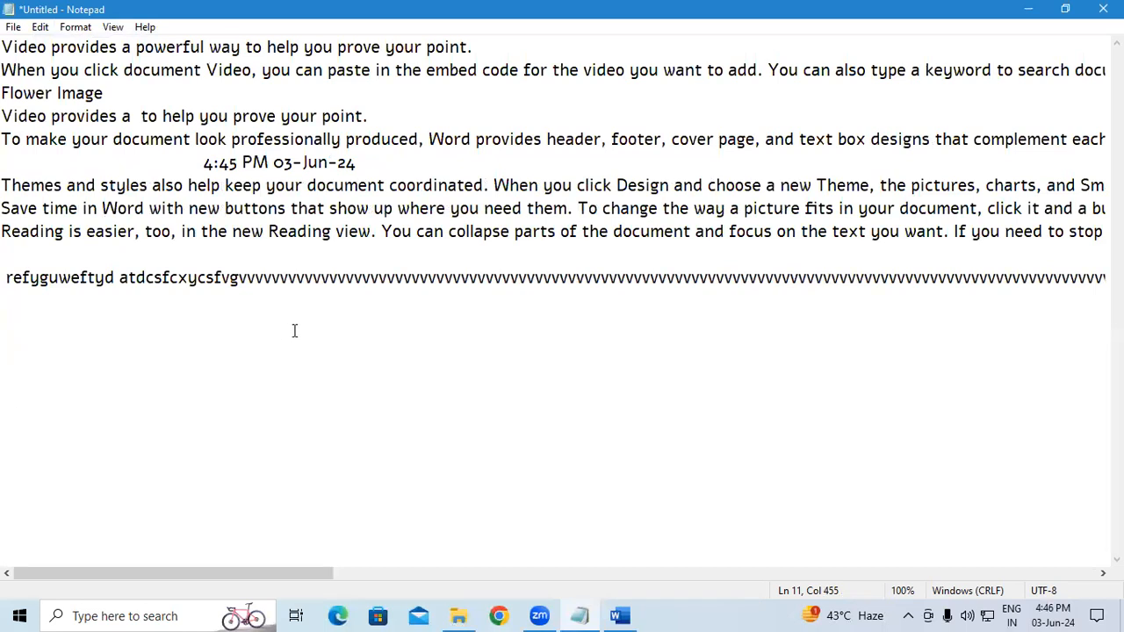
{"action": "left_click", "coordinate": [76, 27]}
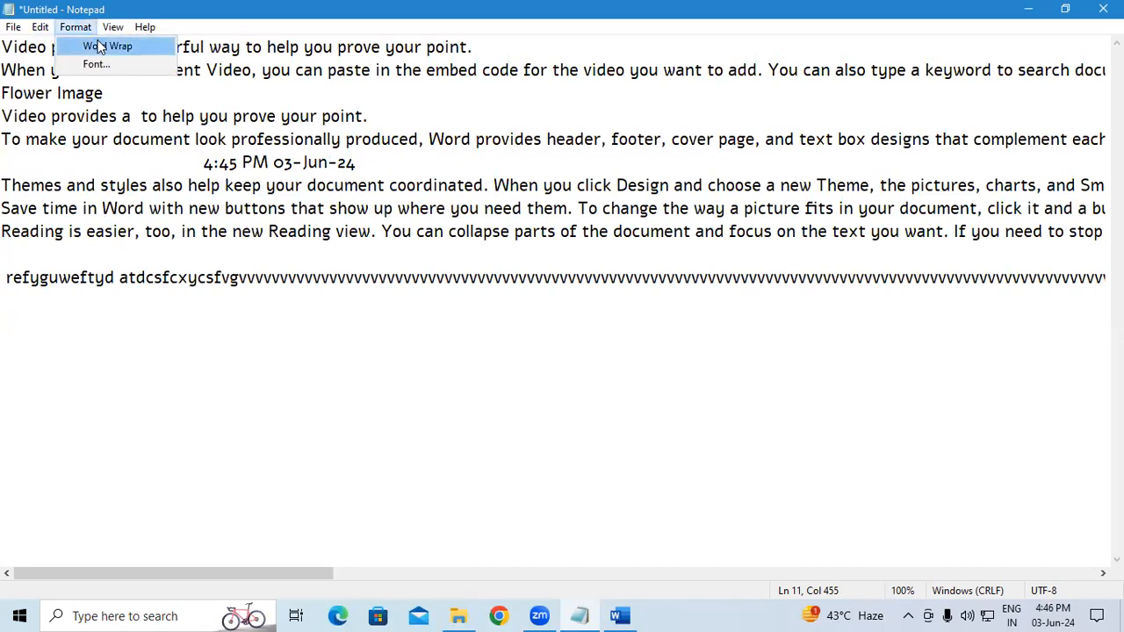
{"action": "left_click", "coordinate": [99, 47]}
{"action": "left_click", "coordinate": [14, 461]}
{"action": "left_click_drag", "start_coordinate": [14, 461], "coordinate": [1030, 485]}
{"action": "left_click", "coordinate": [1099, 461]}
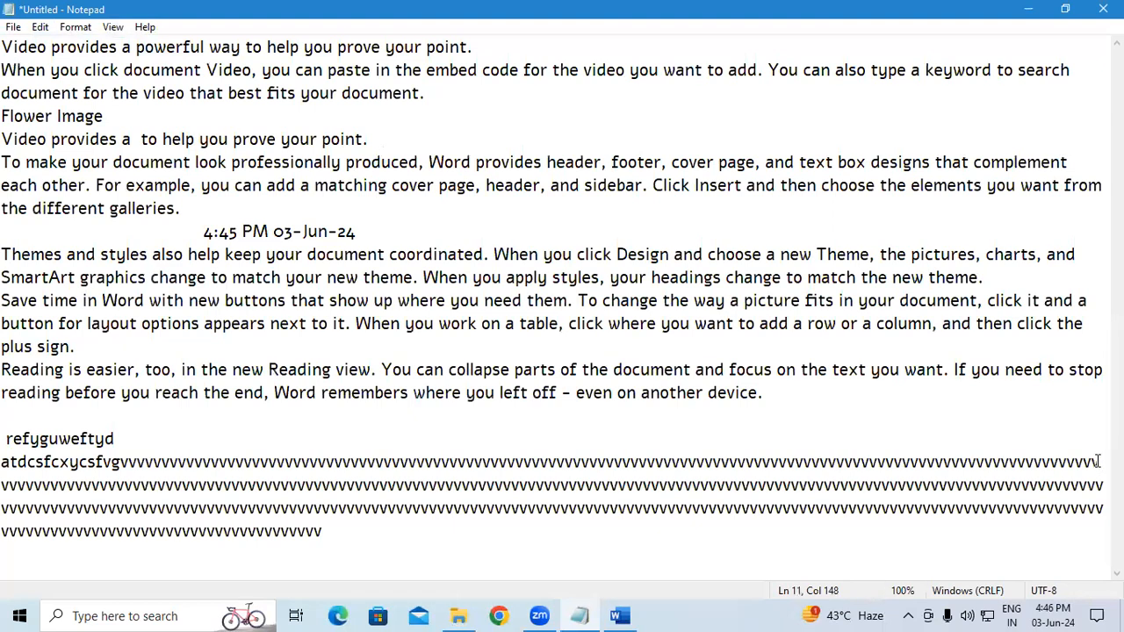
Change the text font to Algerian
{"action": "left_click", "coordinate": [59, 31]}
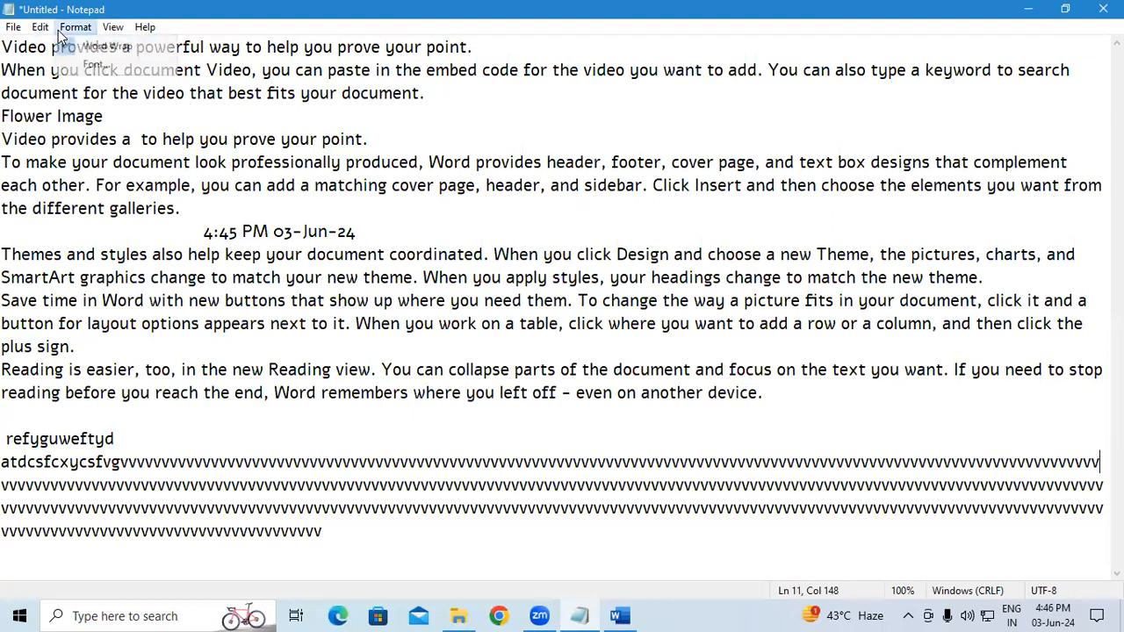
{"action": "left_click", "coordinate": [86, 67]}
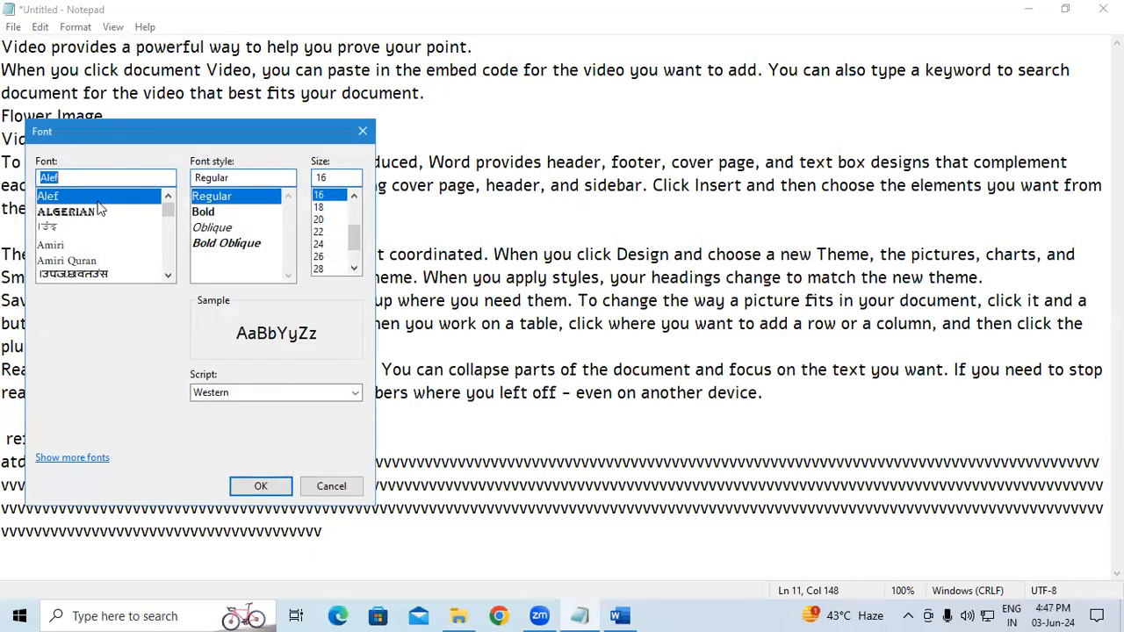
{"action": "left_click", "coordinate": [99, 214]}
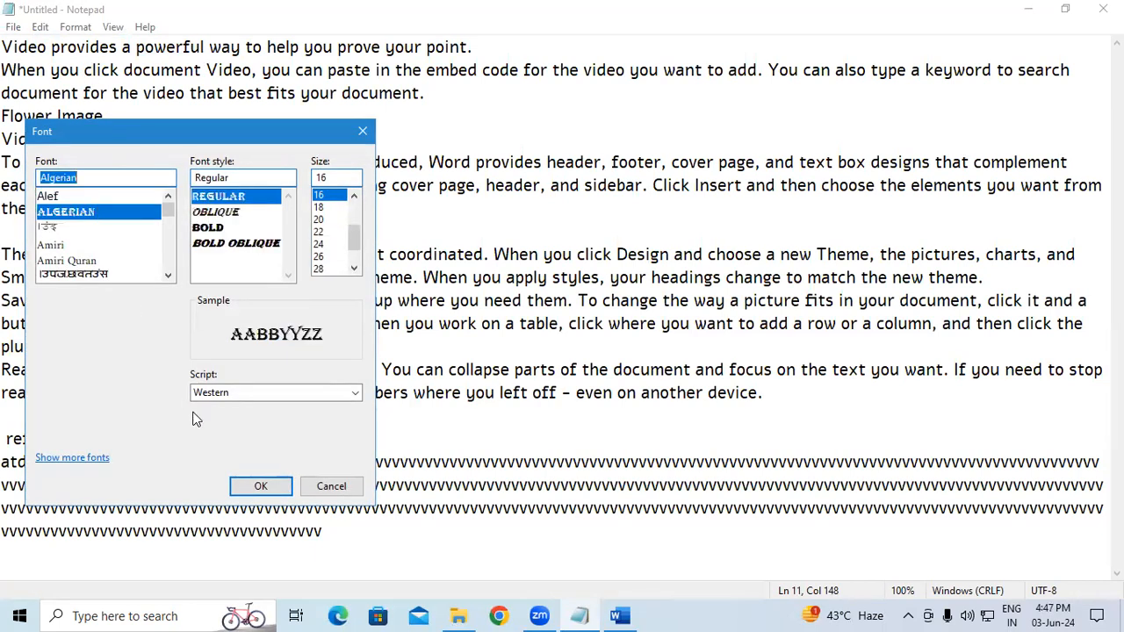
{"action": "left_click", "coordinate": [253, 490]}
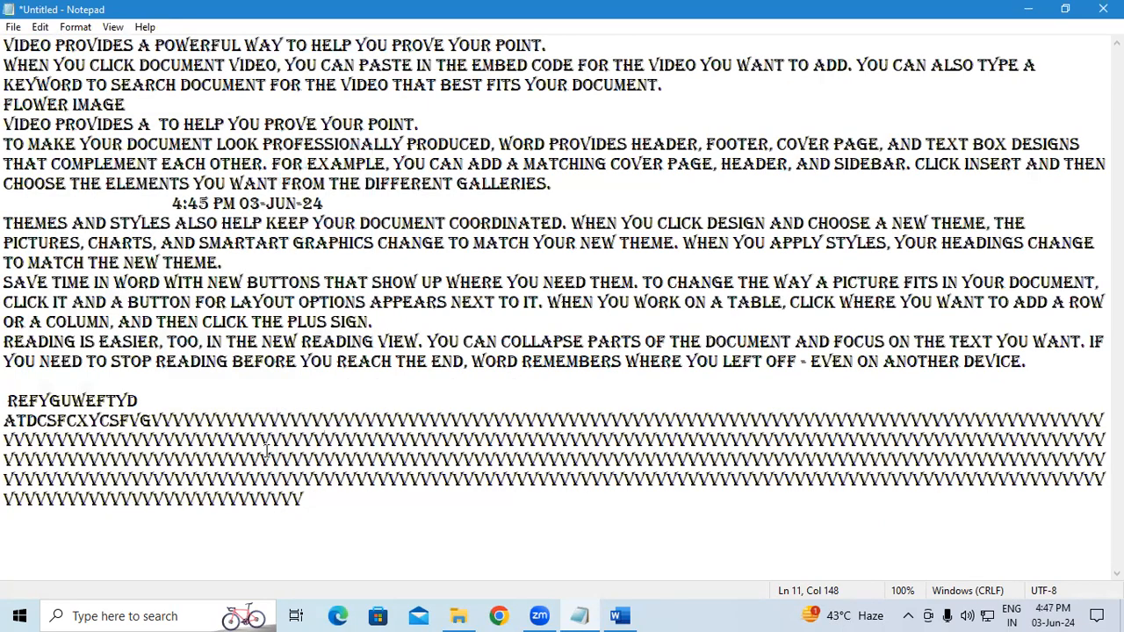
Browse the list of fonts and change the text font to Blackadder ITC
{"action": "left_click", "coordinate": [77, 25]}
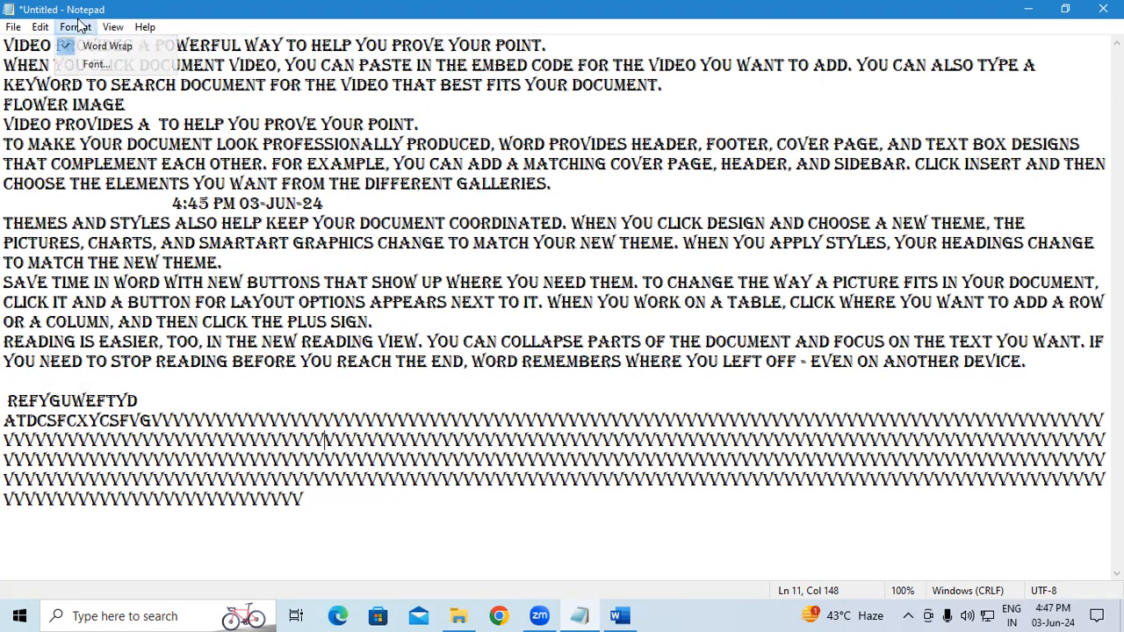
{"action": "left_click", "coordinate": [97, 66]}
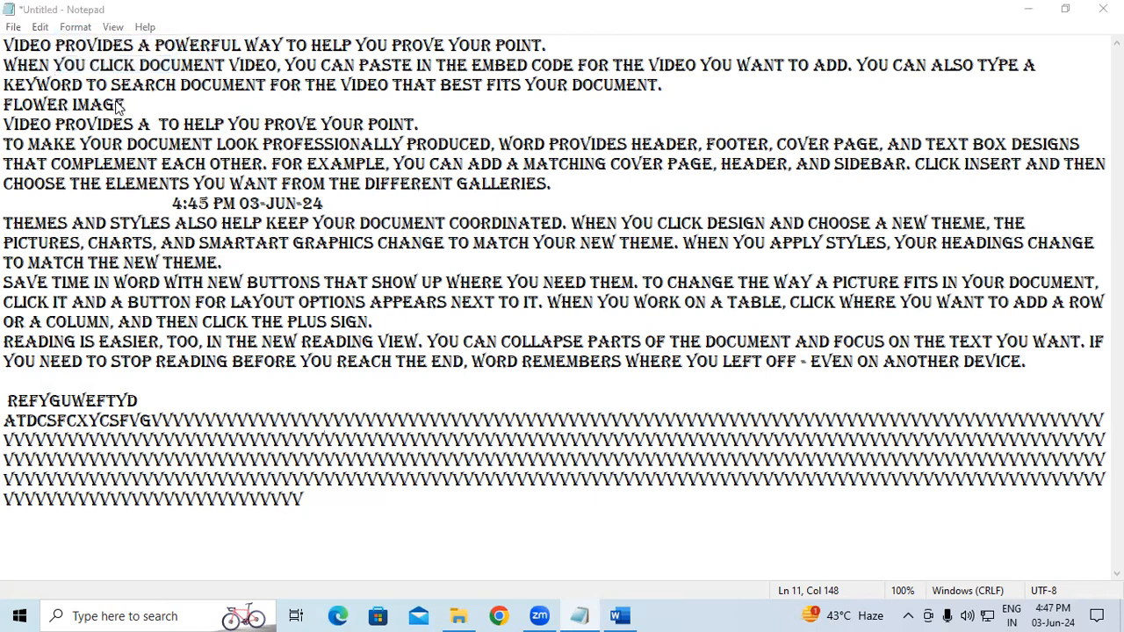
{"action": "left_click_drag", "start_coordinate": [167, 210], "coordinate": [169, 233]}
{"action": "scroll", "coordinate": [112, 249], "scroll_direction": "down", "scroll_amount": 1}
{"action": "scroll", "coordinate": [113, 253], "scroll_direction": "down", "scroll_amount": 3}
{"action": "left_click_drag", "start_coordinate": [167, 236], "coordinate": [167, 211]}
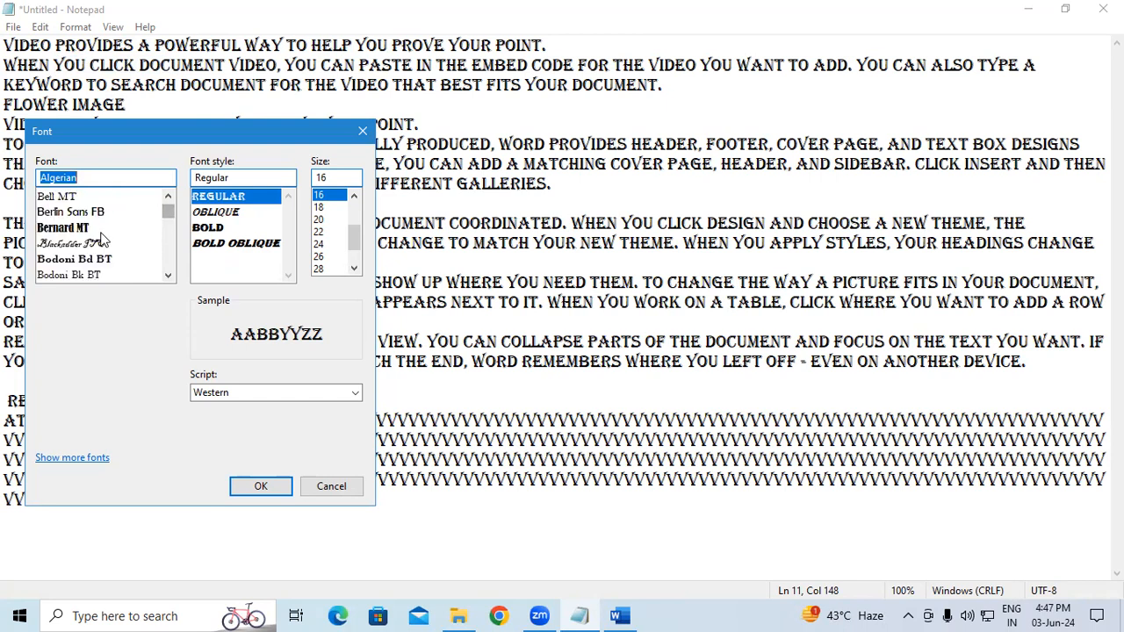
{"action": "left_click", "coordinate": [75, 243]}
{"action": "left_click", "coordinate": [261, 487]}
Highlight the text from the filler line up to the second line, clear the selection, and highlight only the first line
{"action": "left_click_drag", "start_coordinate": [150, 395], "coordinate": [7, 63]}
{"action": "left_click", "coordinate": [145, 139]}
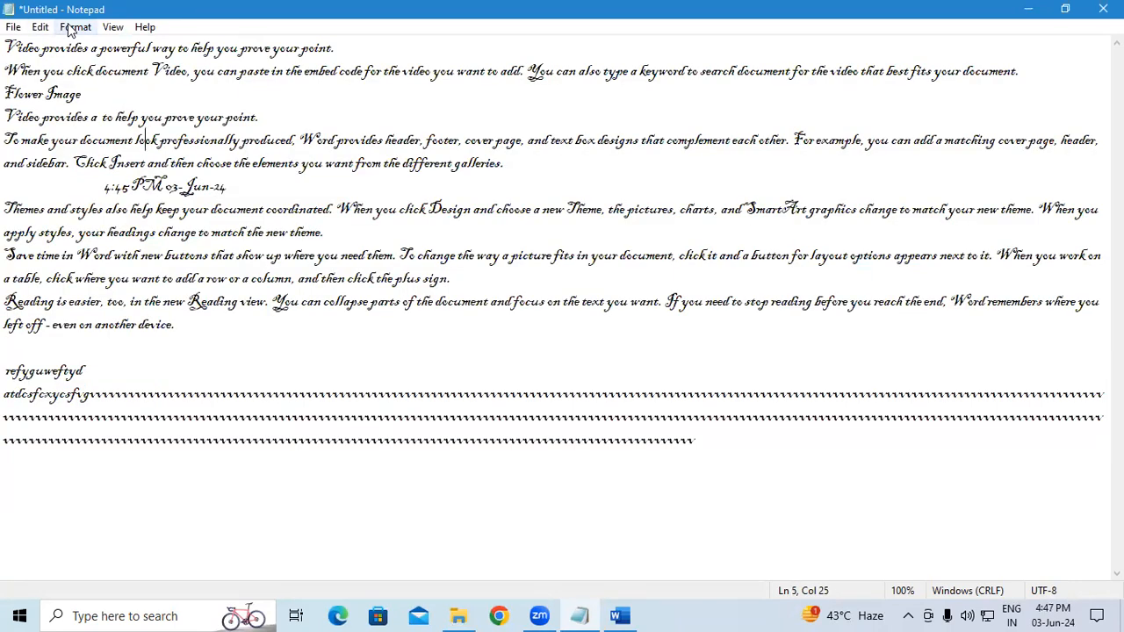
{"action": "left_click", "coordinate": [111, 68]}
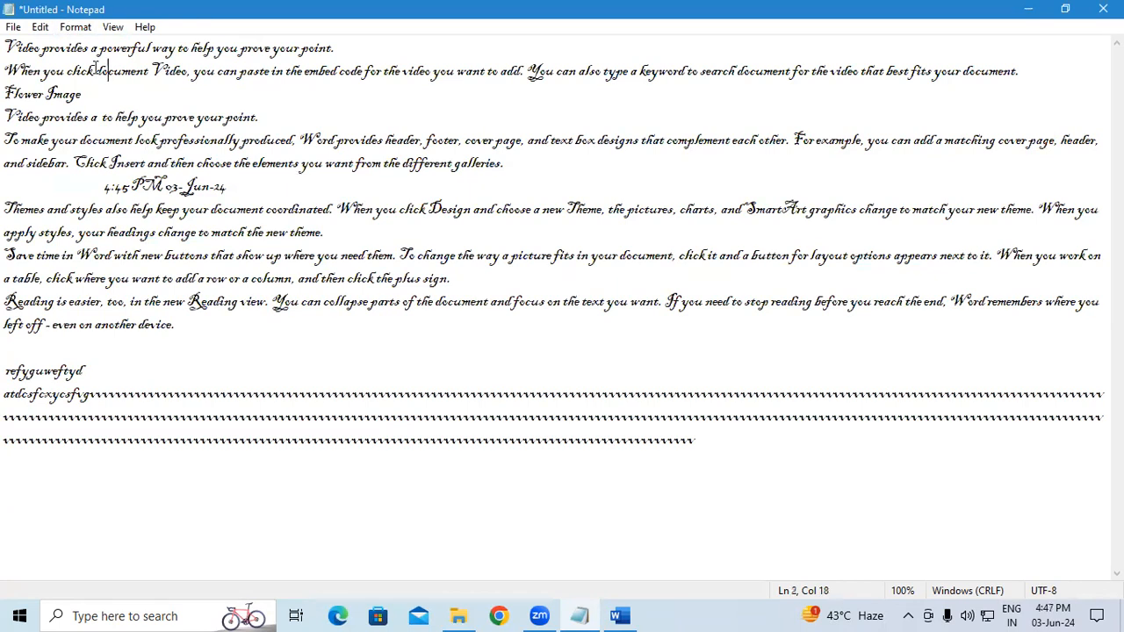
{"action": "left_click_drag", "start_coordinate": [5, 48], "coordinate": [360, 41]}
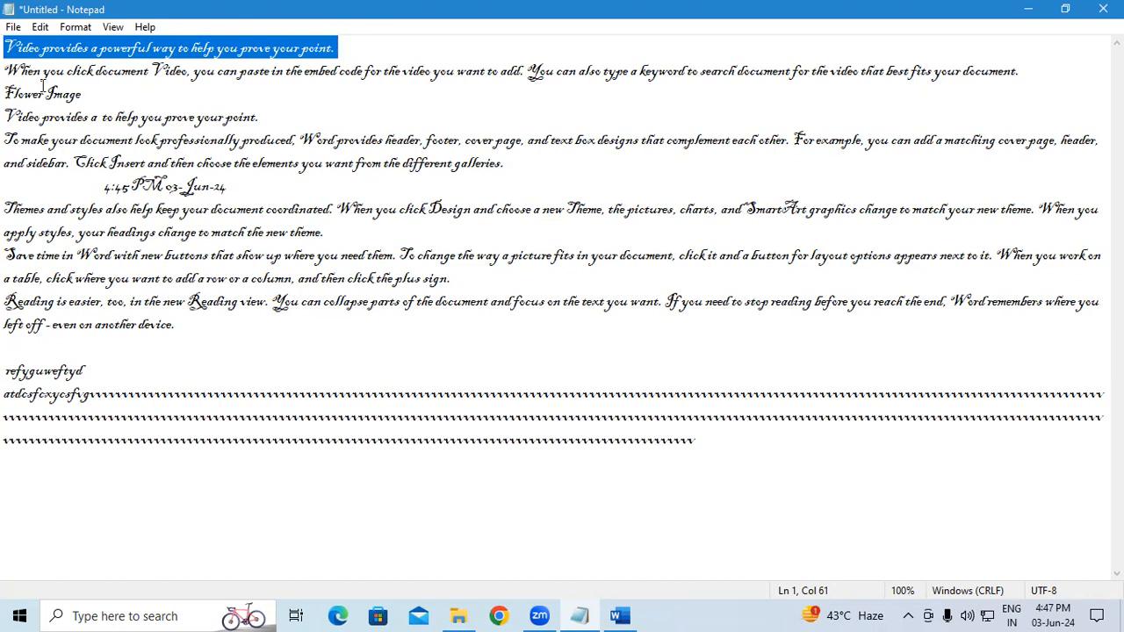
{"action": "left_click", "coordinate": [273, 72]}
Look up the font by its first letters "ca" and change the text font to Calibri
{"action": "left_click", "coordinate": [78, 29]}
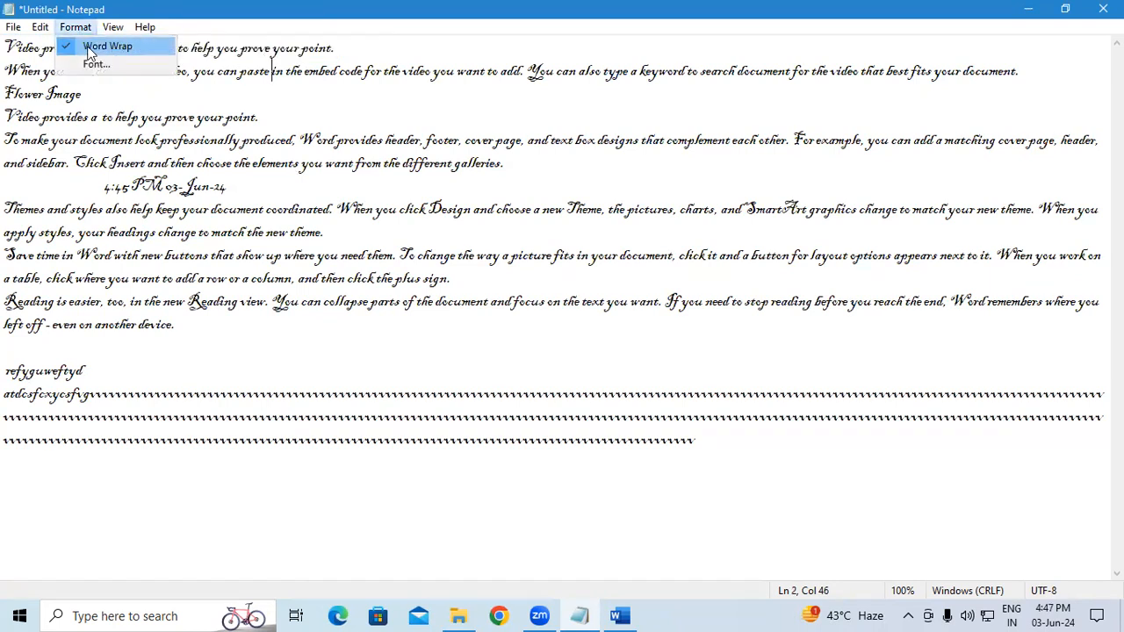
{"action": "left_click", "coordinate": [92, 67]}
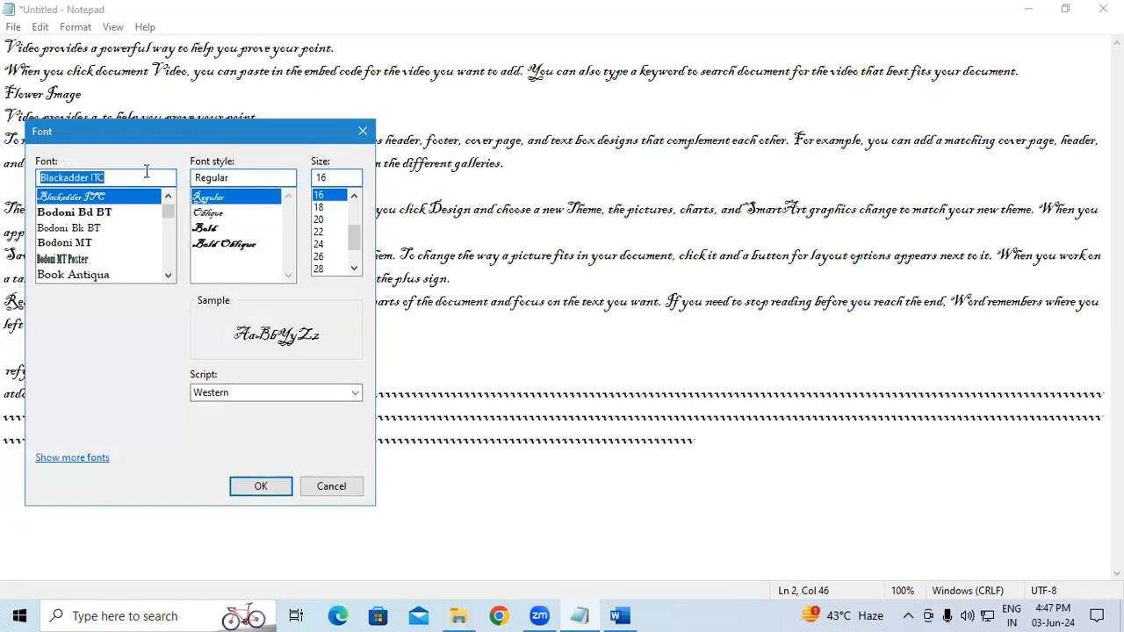
{"action": "type", "text": "ca"}
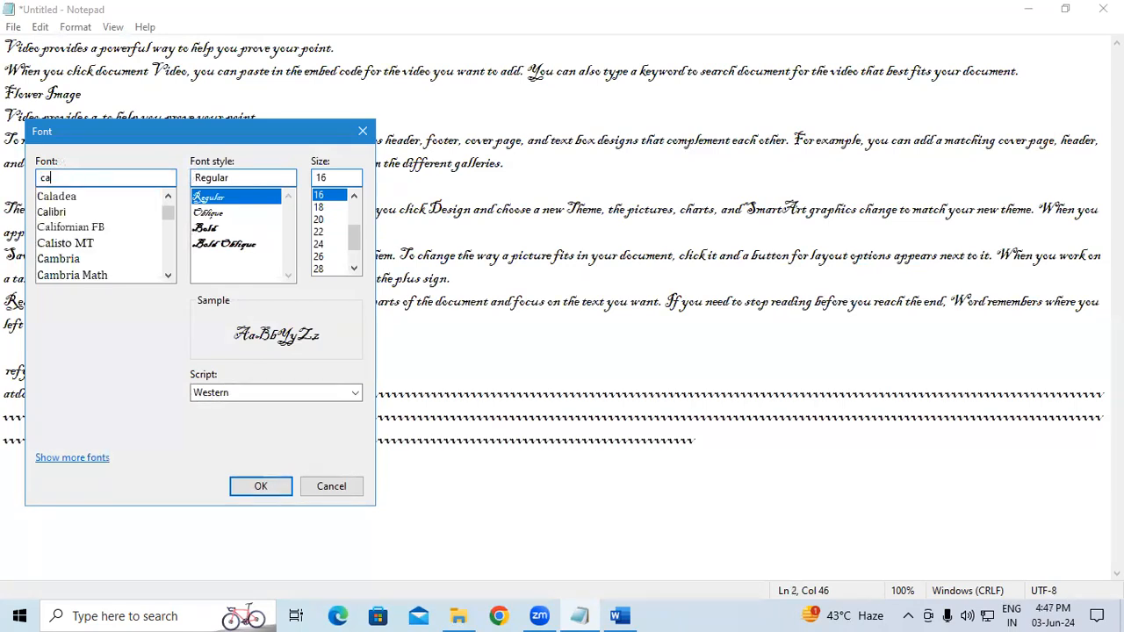
{"action": "key", "text": "Down"}
{"action": "key", "text": "Return"}
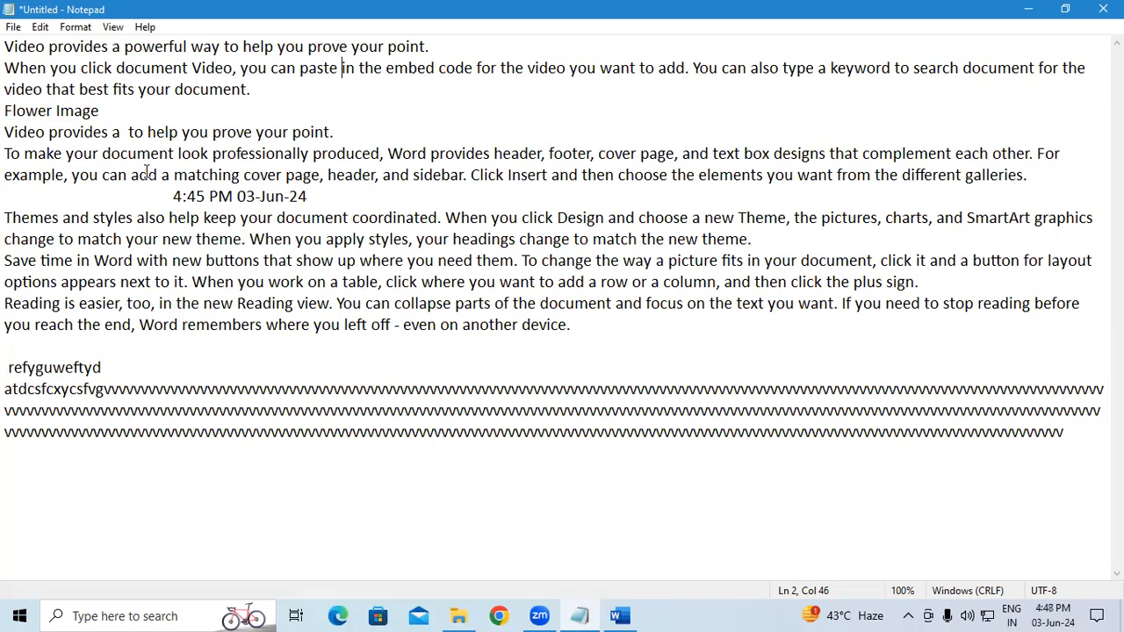
Move the Font dialog clear of the menus and change the text font to Colonna MT
{"action": "left_click", "coordinate": [75, 27]}
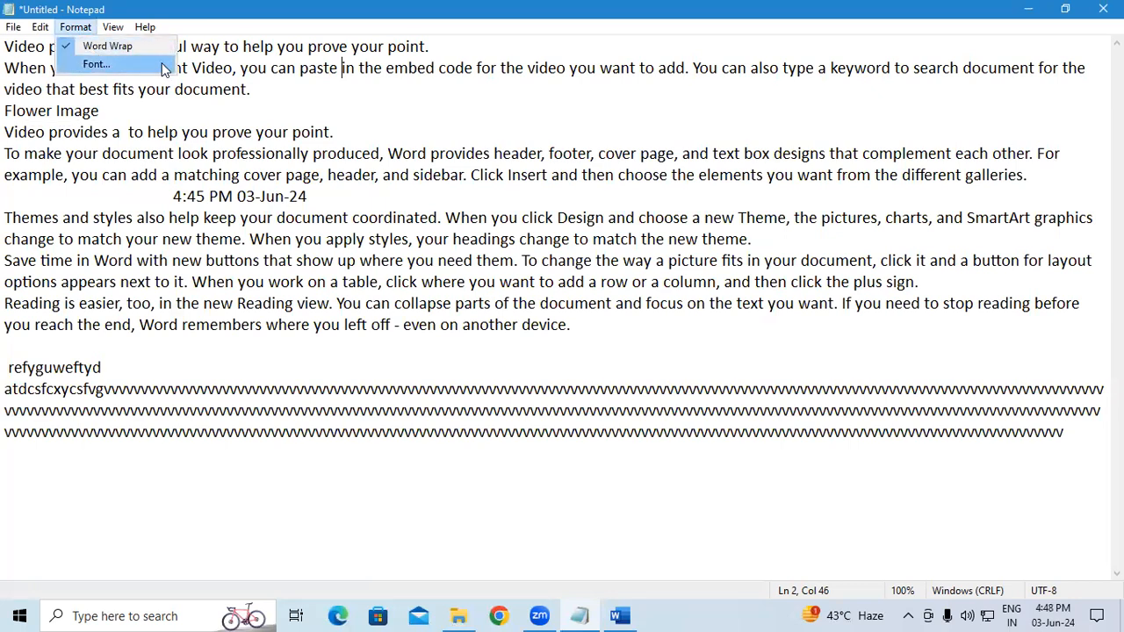
{"action": "left_click", "coordinate": [96, 64]}
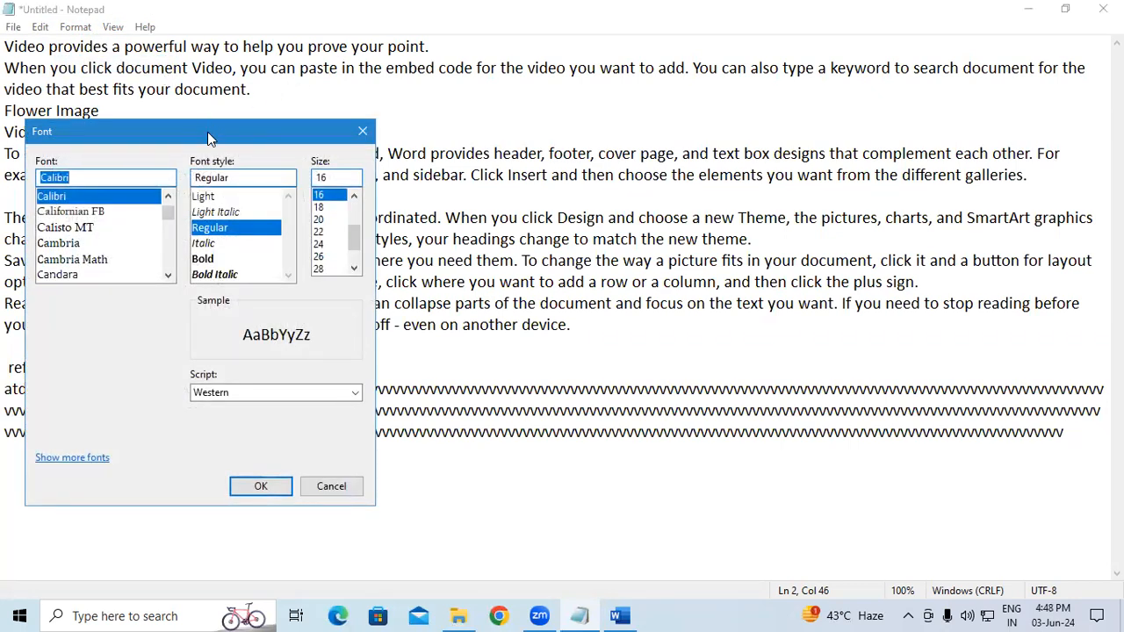
{"action": "left_click_drag", "start_coordinate": [208, 132], "coordinate": [465, 44]}
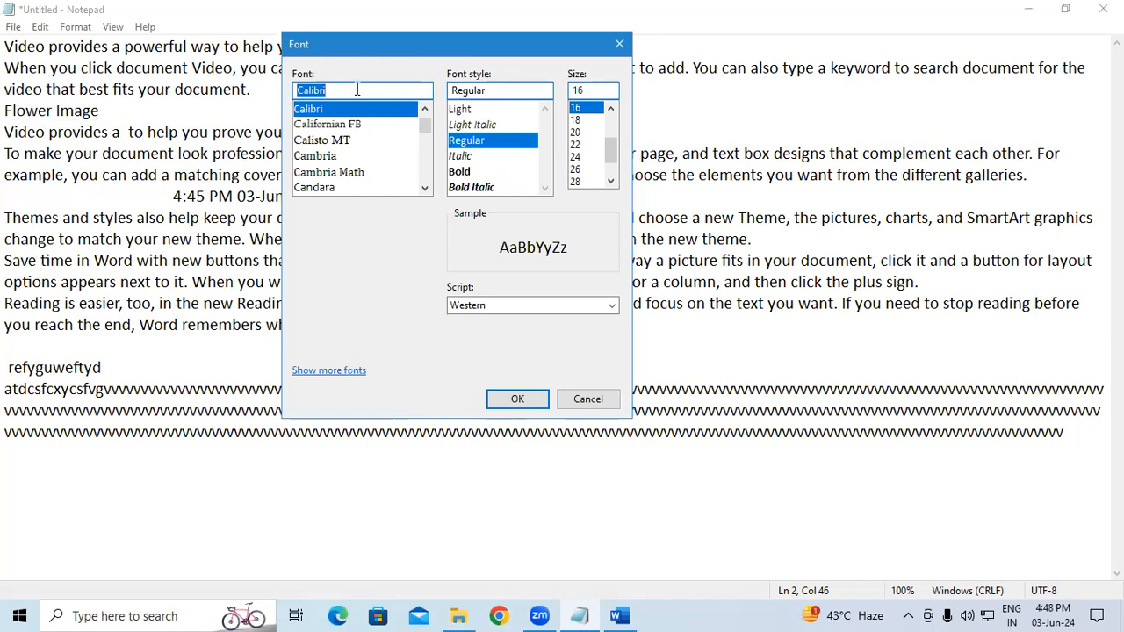
{"action": "scroll", "coordinate": [384, 163], "scroll_direction": "down", "scroll_amount": 5}
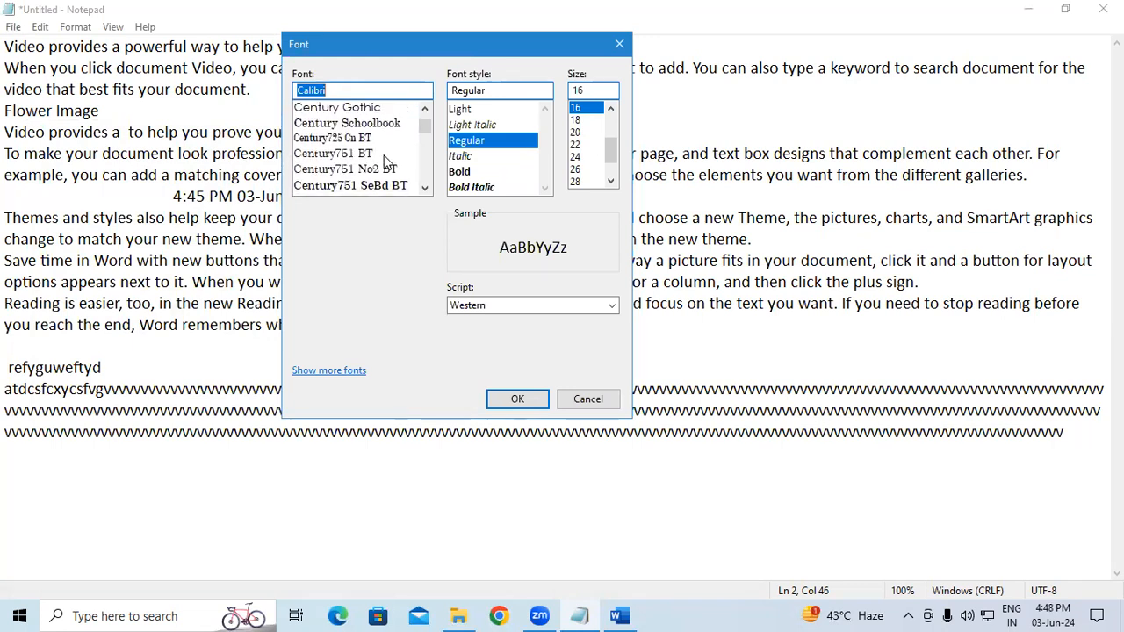
{"action": "scroll", "coordinate": [384, 162], "scroll_direction": "down", "scroll_amount": 2}
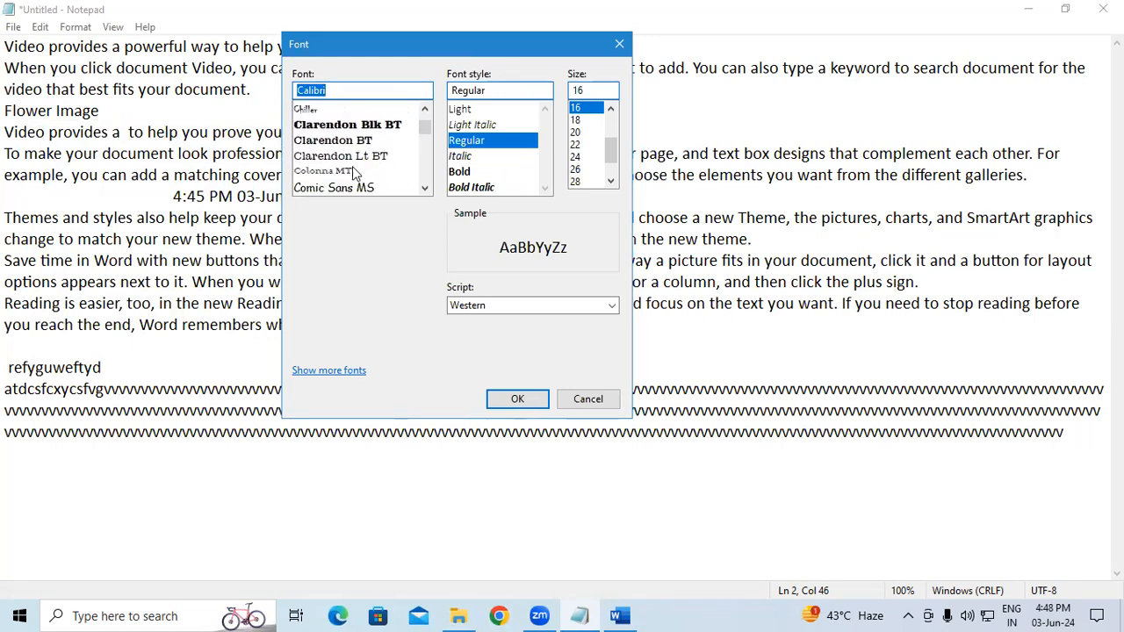
{"action": "left_click", "coordinate": [352, 169]}
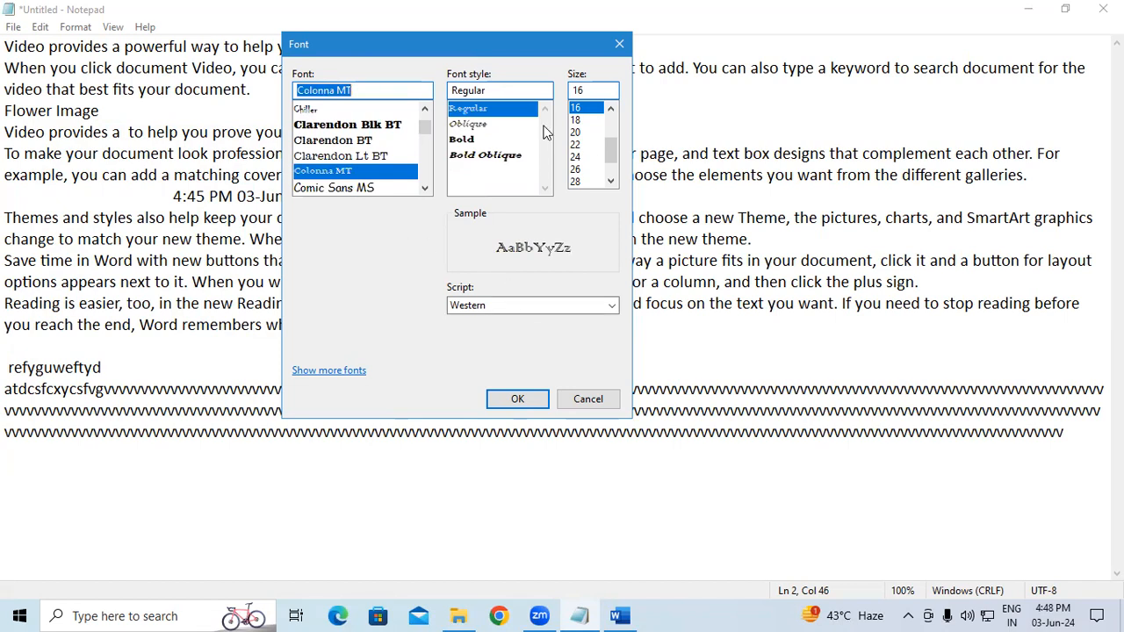
{"action": "left_click", "coordinate": [530, 399]}
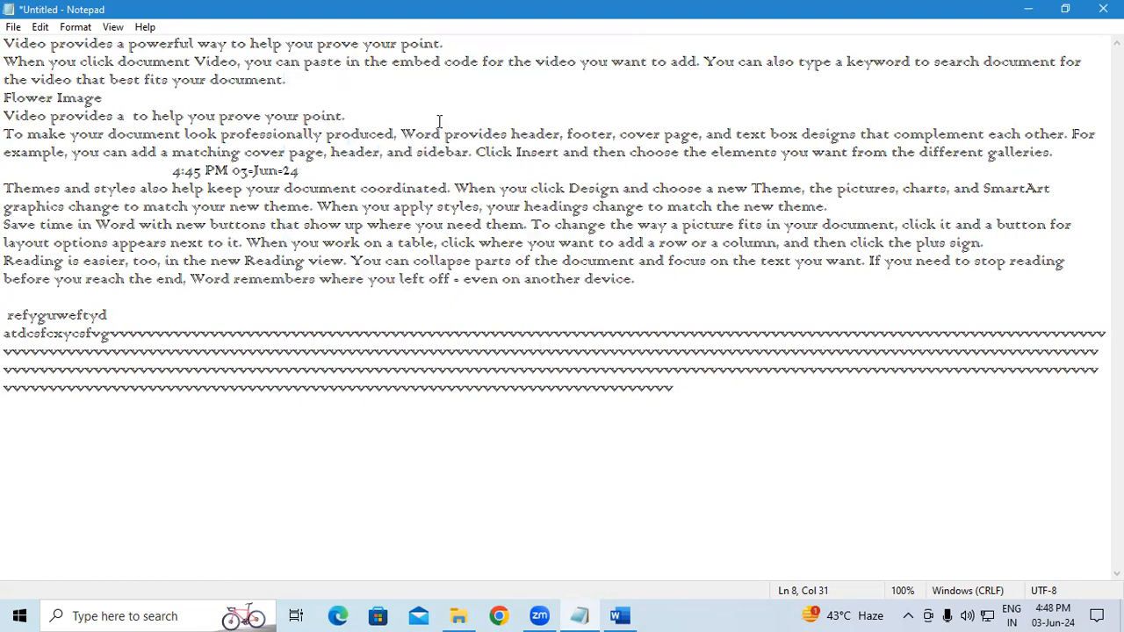
Look up Calibri in the font list and change the text font to it
{"action": "left_click", "coordinate": [75, 26]}
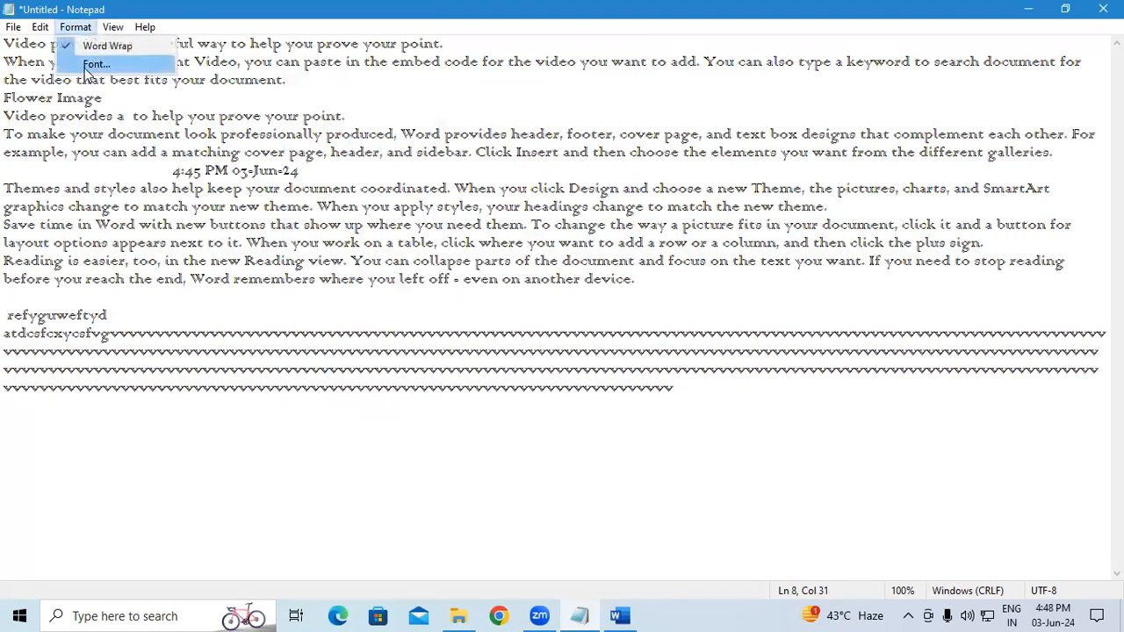
{"action": "left_click", "coordinate": [92, 65]}
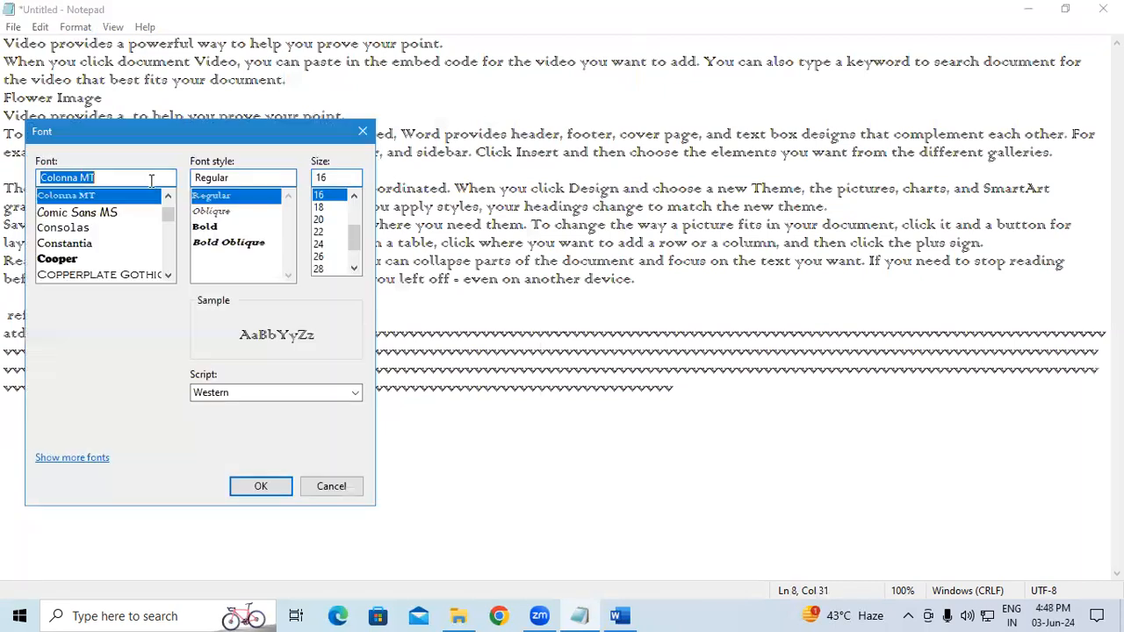
{"action": "type", "text": "calibri"}
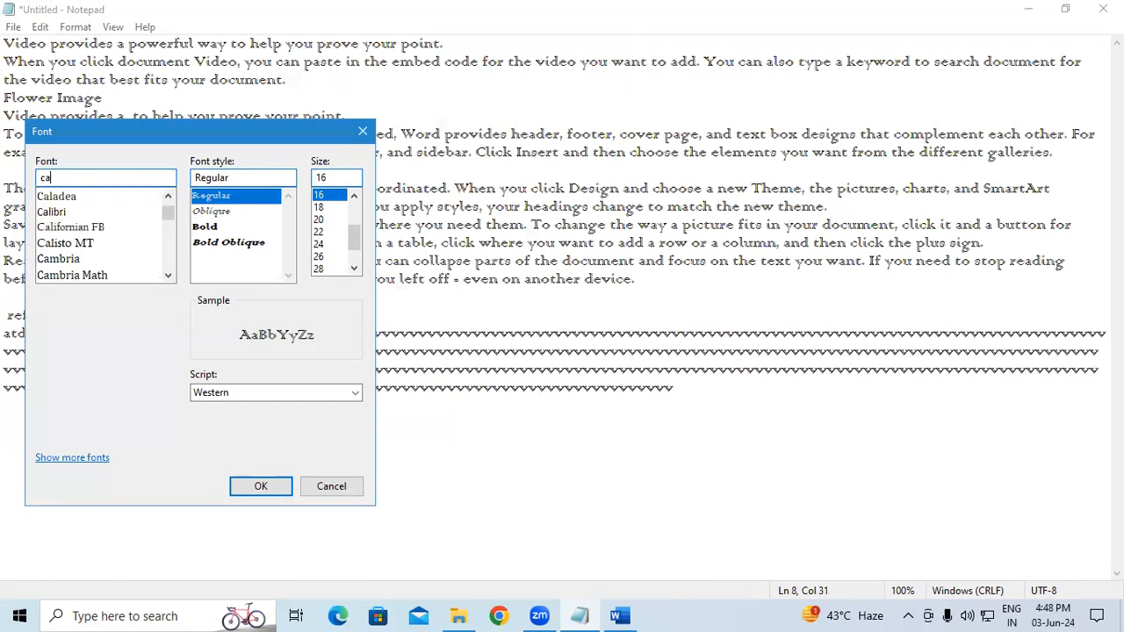
{"action": "key", "text": "Return"}
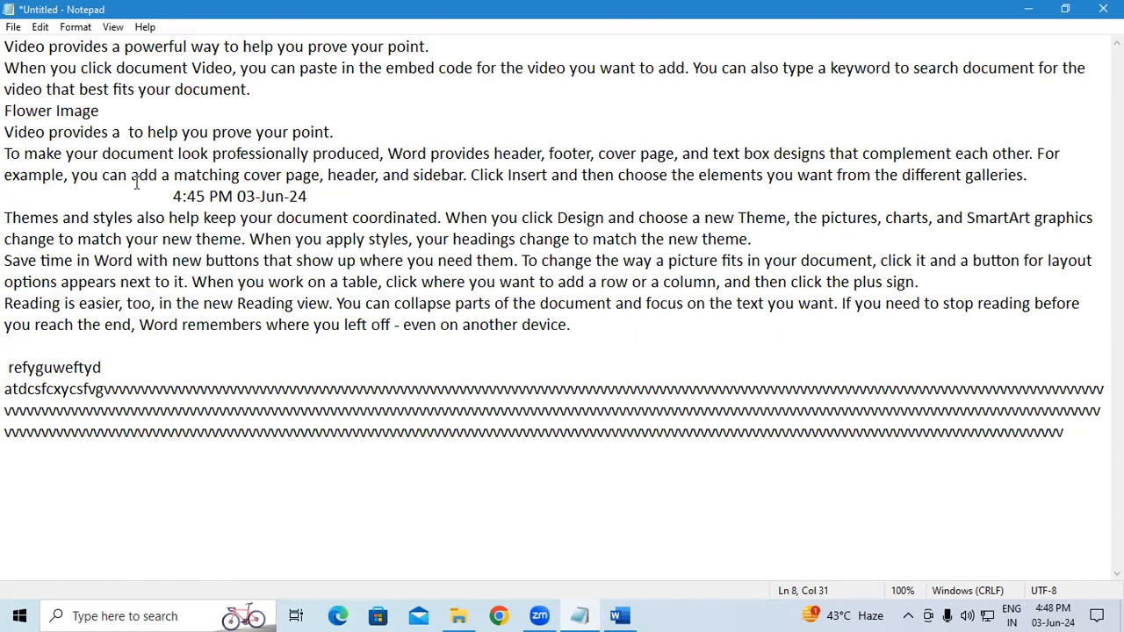
Set the font style of the Calibri text to Light
{"action": "left_click", "coordinate": [76, 27]}
{"action": "left_click", "coordinate": [105, 63]}
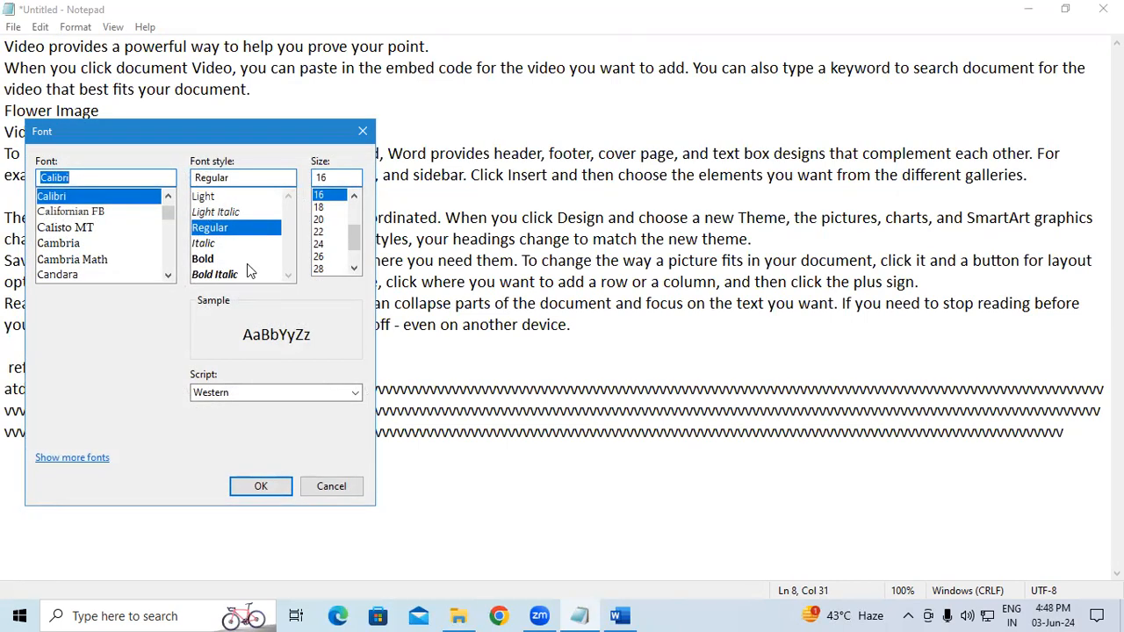
{"action": "left_click", "coordinate": [205, 197]}
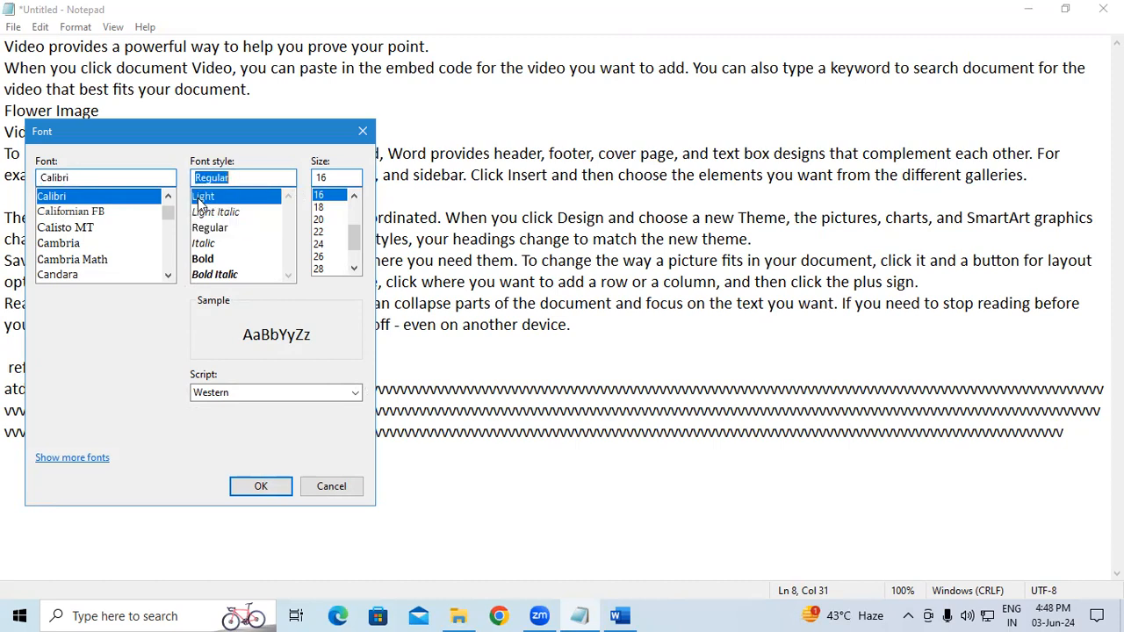
{"action": "left_click", "coordinate": [254, 487]}
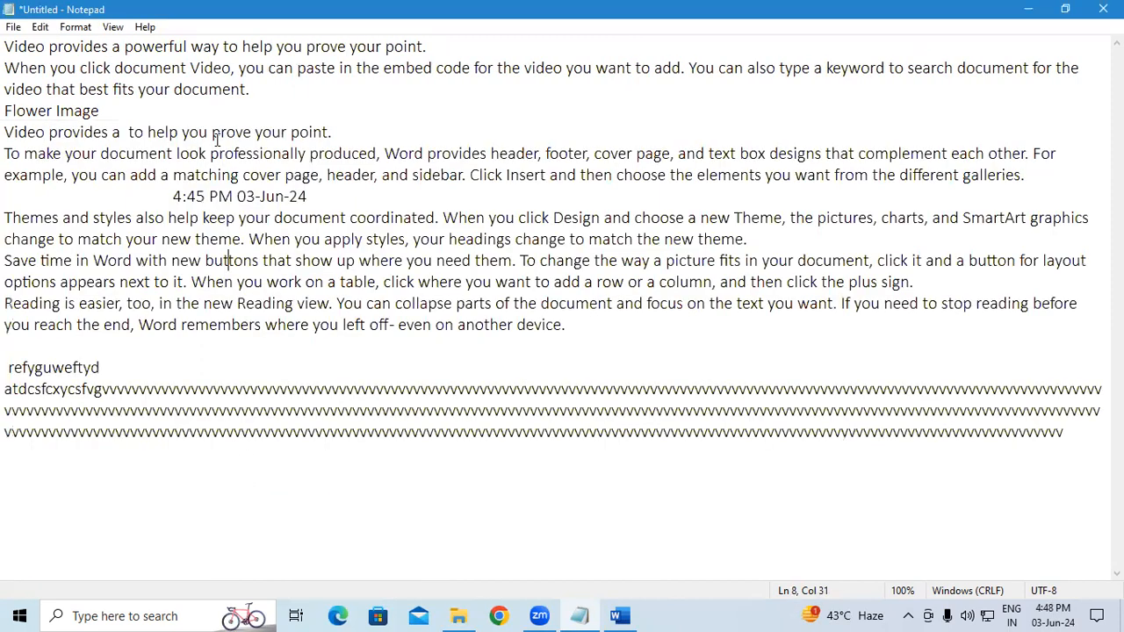
Change the font style of the text to Regular
{"action": "left_click", "coordinate": [75, 26]}
{"action": "left_click", "coordinate": [94, 65]}
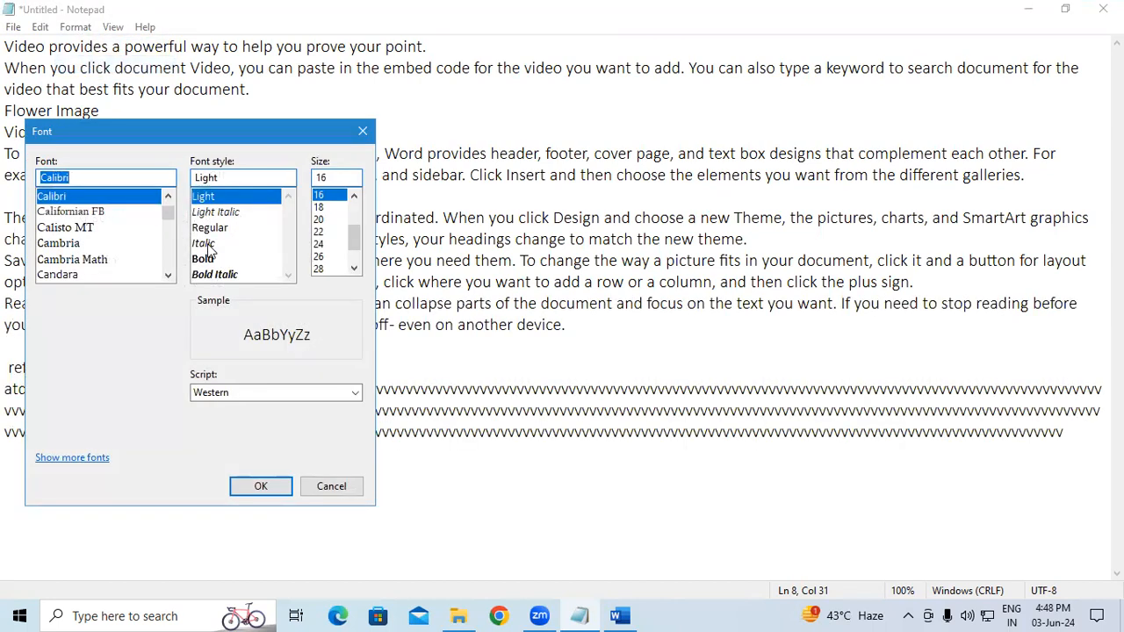
{"action": "left_click", "coordinate": [211, 229]}
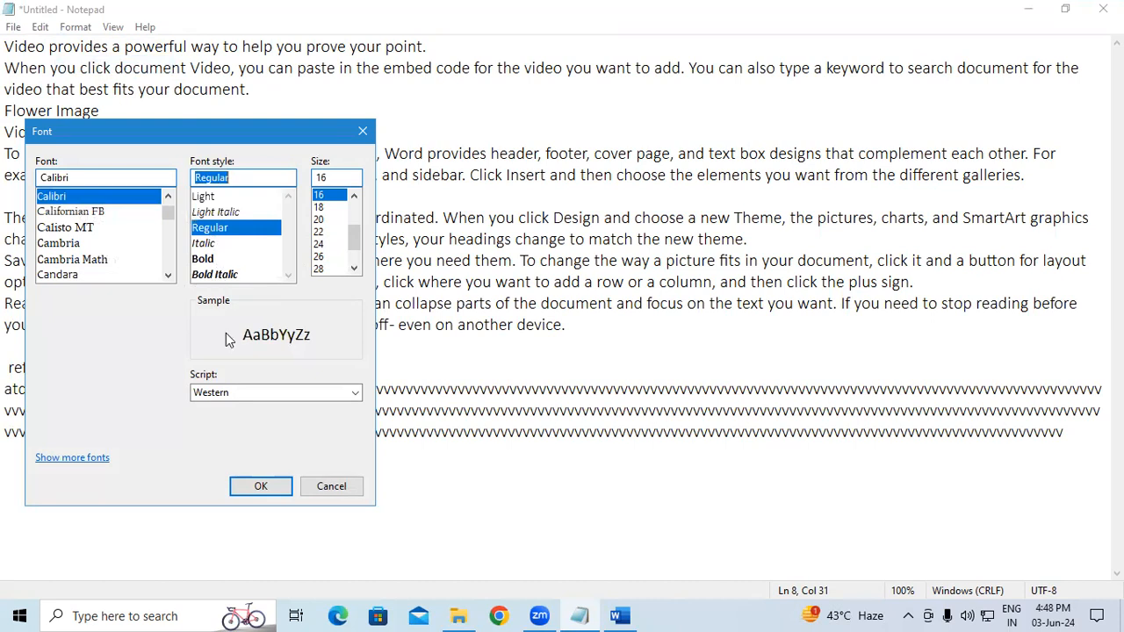
{"action": "left_click", "coordinate": [258, 487]}
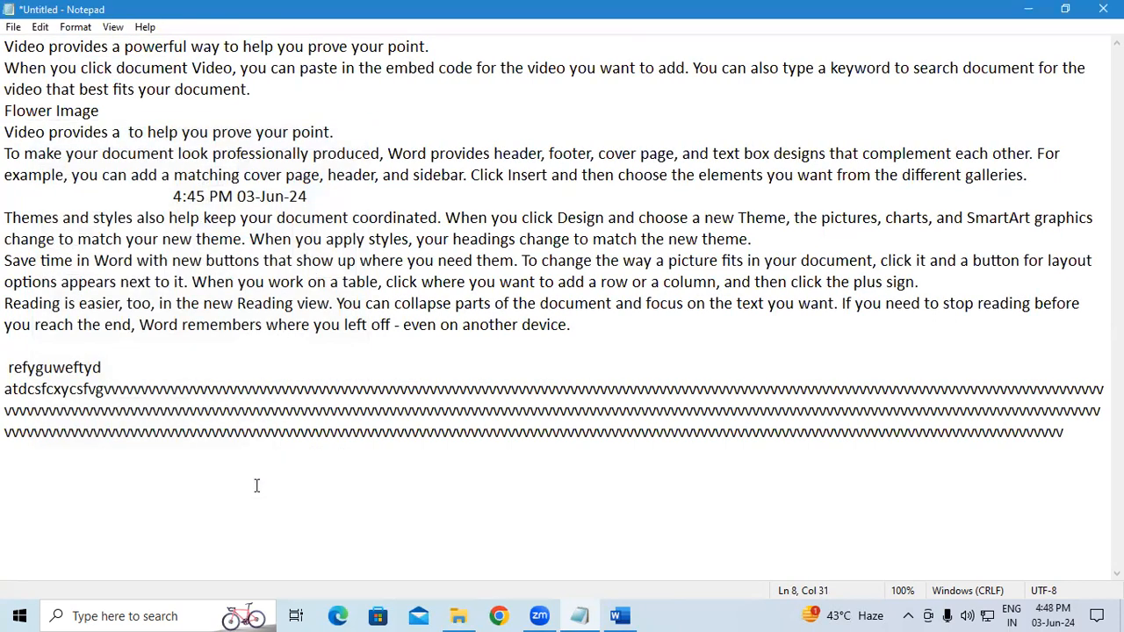
Apply the Bold font style to the text
{"action": "left_click", "coordinate": [90, 26]}
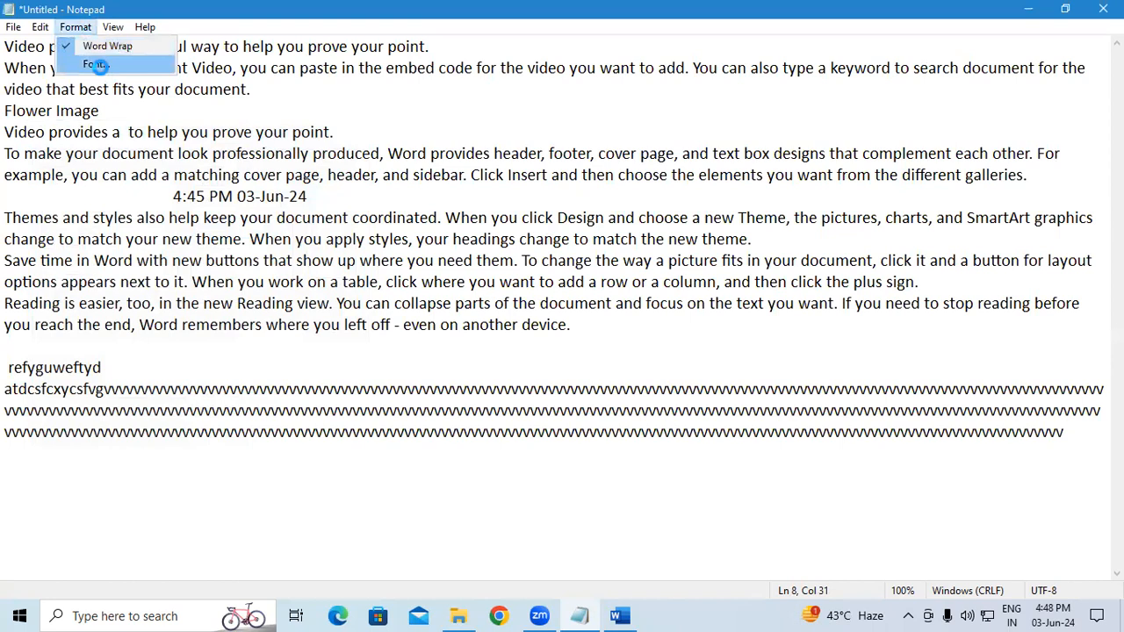
{"action": "left_click", "coordinate": [95, 64]}
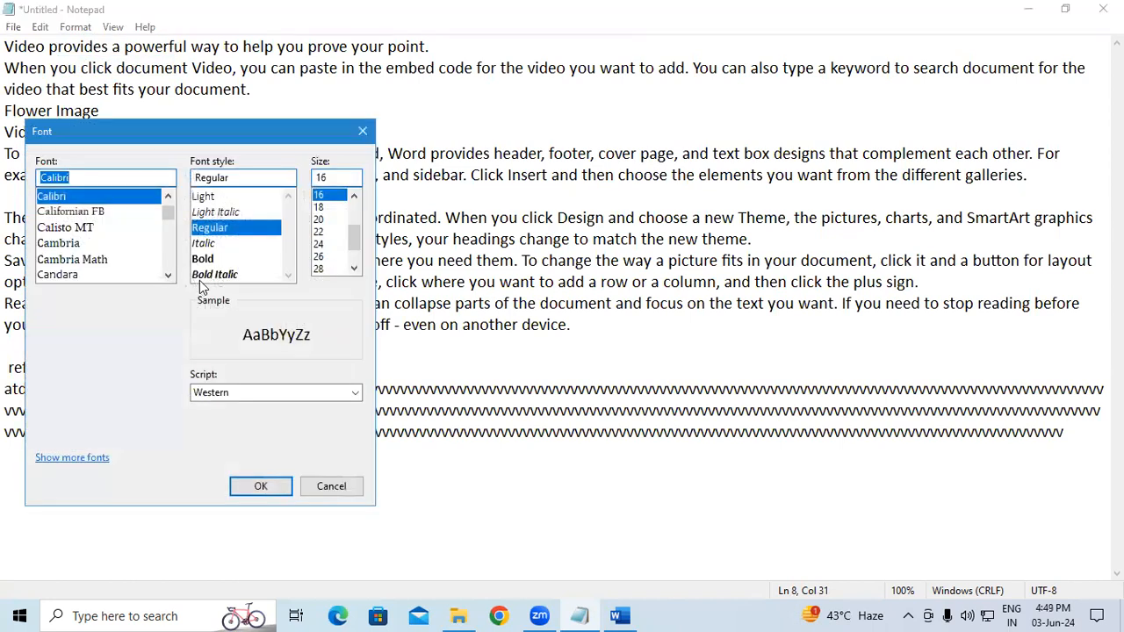
{"action": "left_click", "coordinate": [205, 262]}
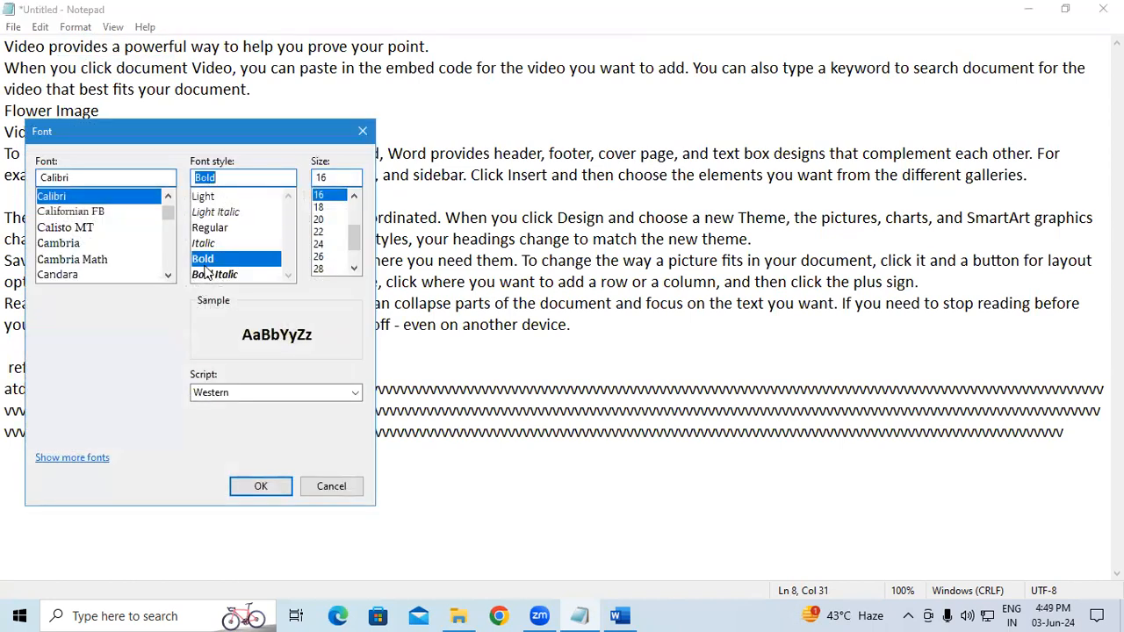
{"action": "left_click", "coordinate": [273, 484]}
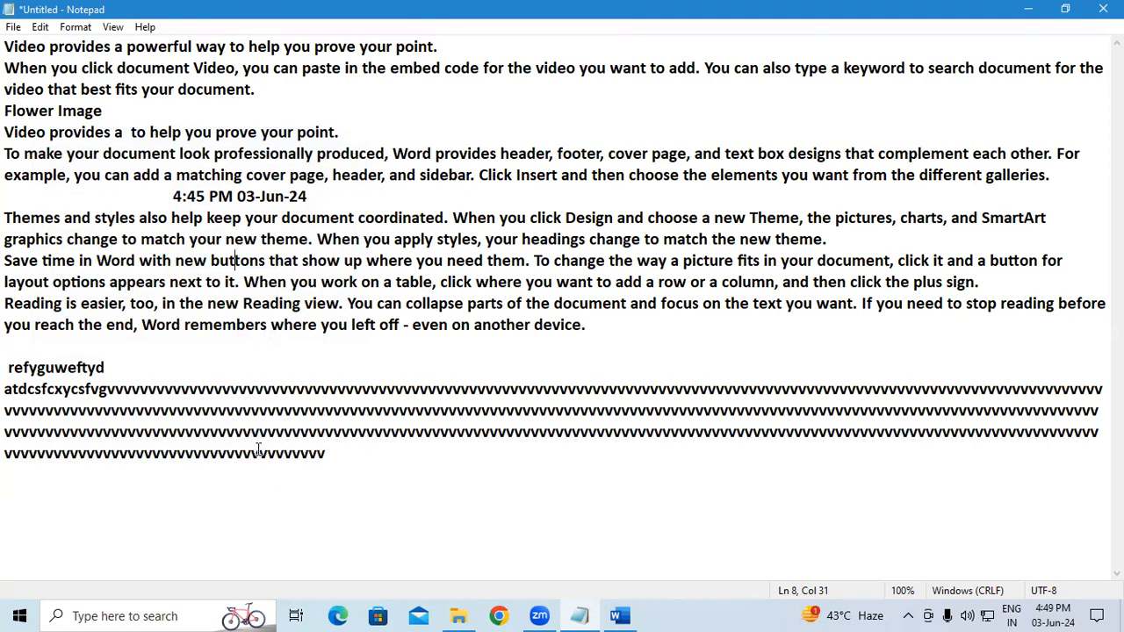
Apply the Bold Italic font style, highlight part of the Themes and styles paragraph, and clear the selection
{"action": "left_click", "coordinate": [13, 27]}
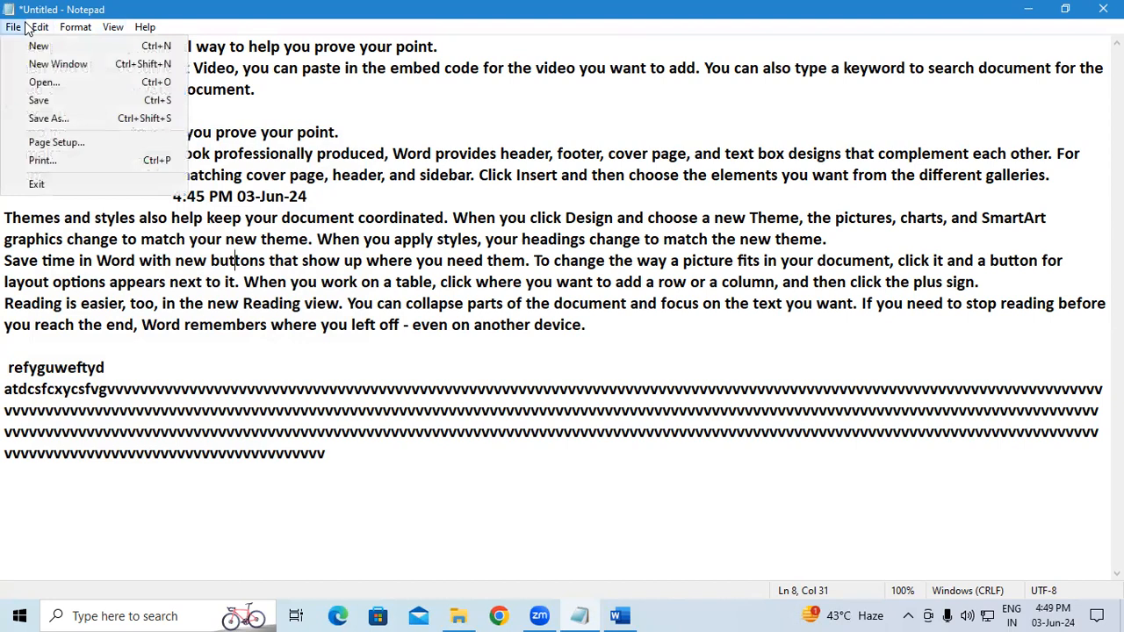
{"action": "mouse_move", "coordinate": [41, 26]}
{"action": "mouse_move", "coordinate": [75, 26]}
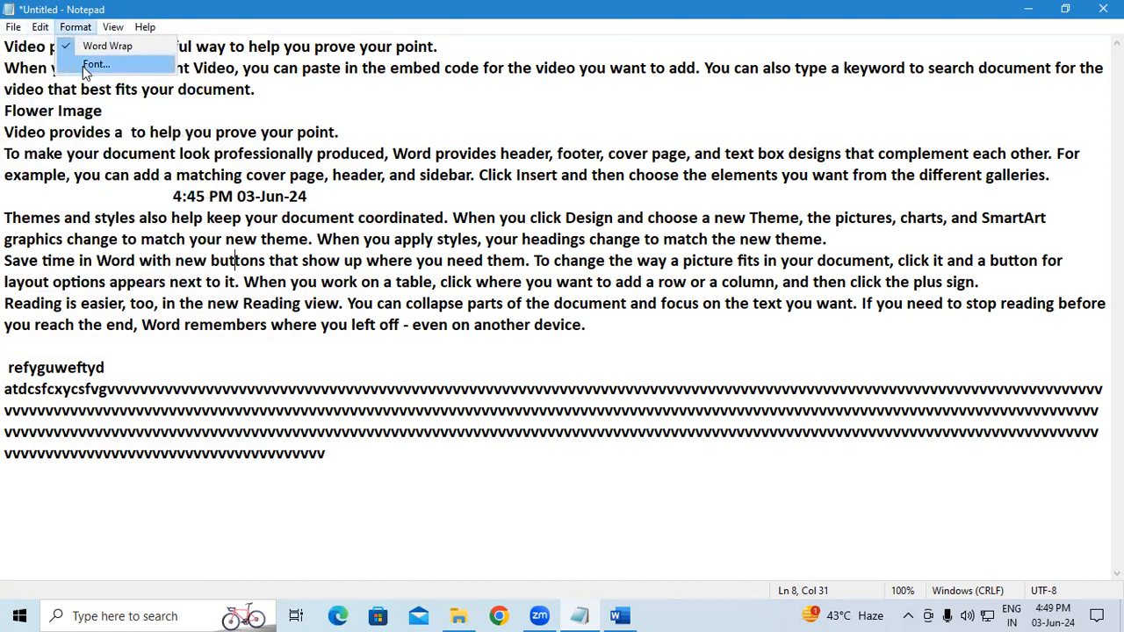
{"action": "left_click", "coordinate": [83, 66]}
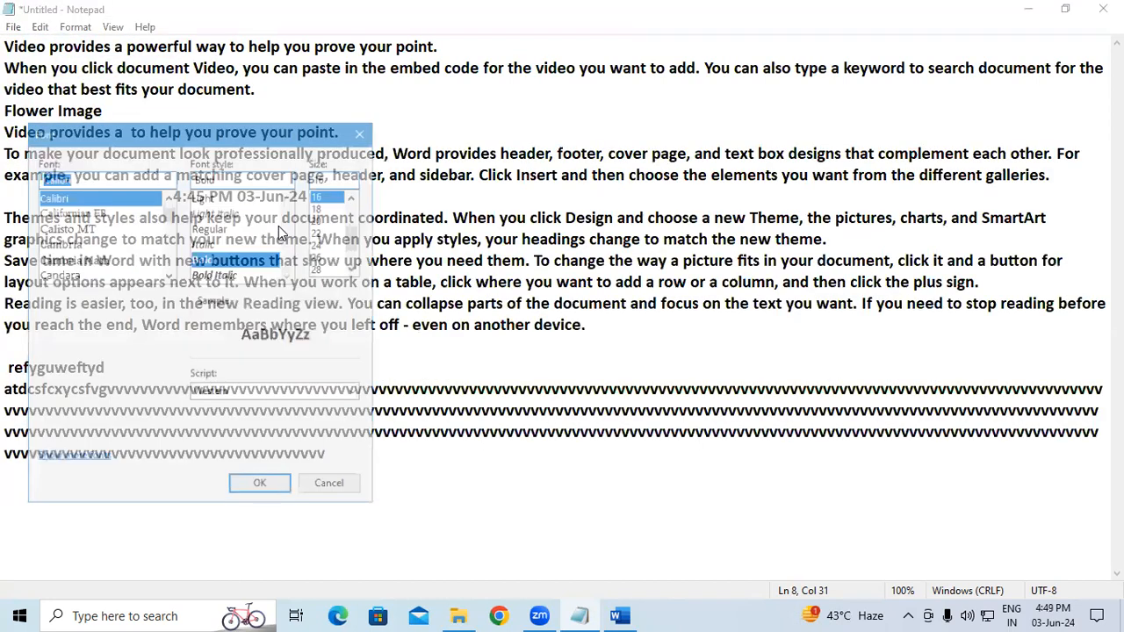
{"action": "left_click", "coordinate": [221, 268]}
{"action": "left_click", "coordinate": [220, 274]}
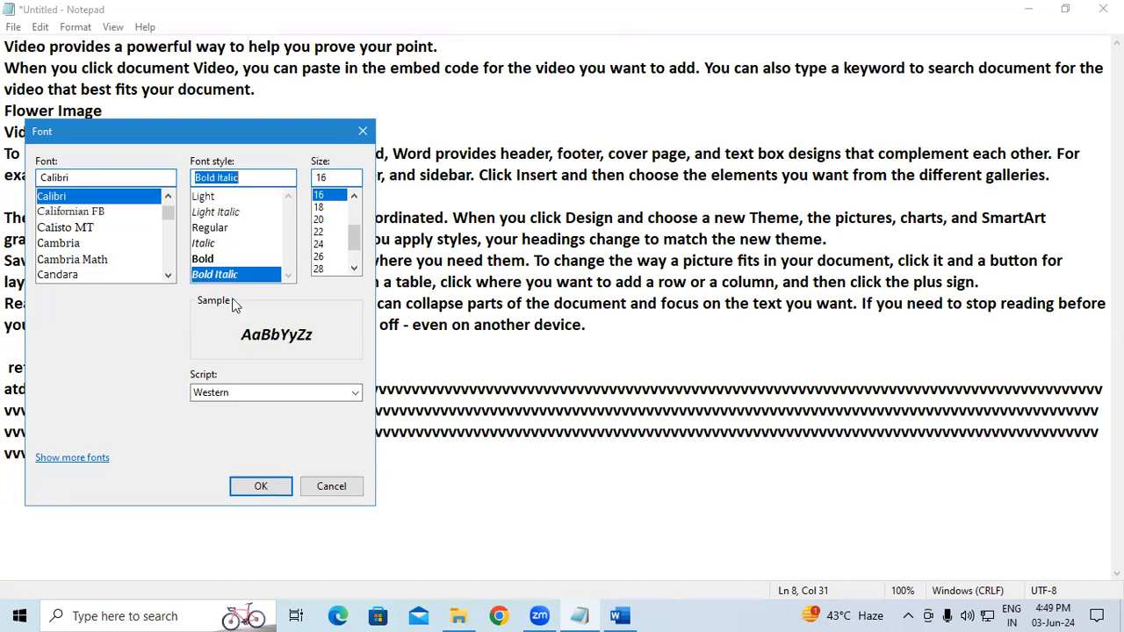
{"action": "left_click", "coordinate": [257, 487]}
{"action": "left_click_drag", "start_coordinate": [277, 218], "coordinate": [429, 230]}
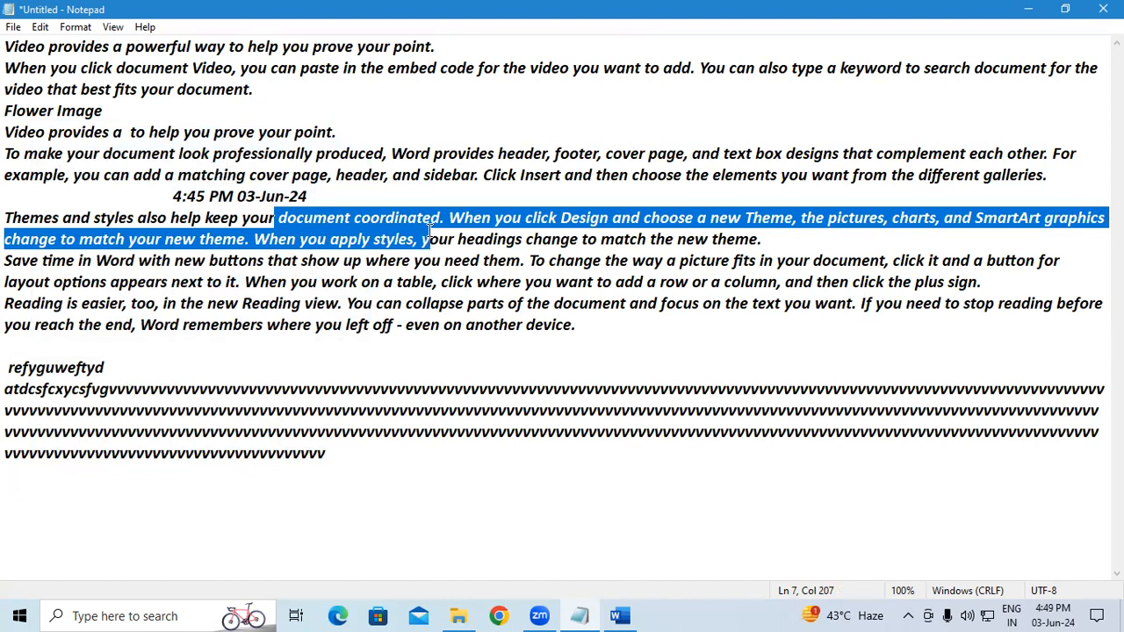
{"action": "left_click", "coordinate": [369, 220]}
Set the font size to 1, highlight some of the resulting text, and clear the selection
{"action": "left_click", "coordinate": [76, 27]}
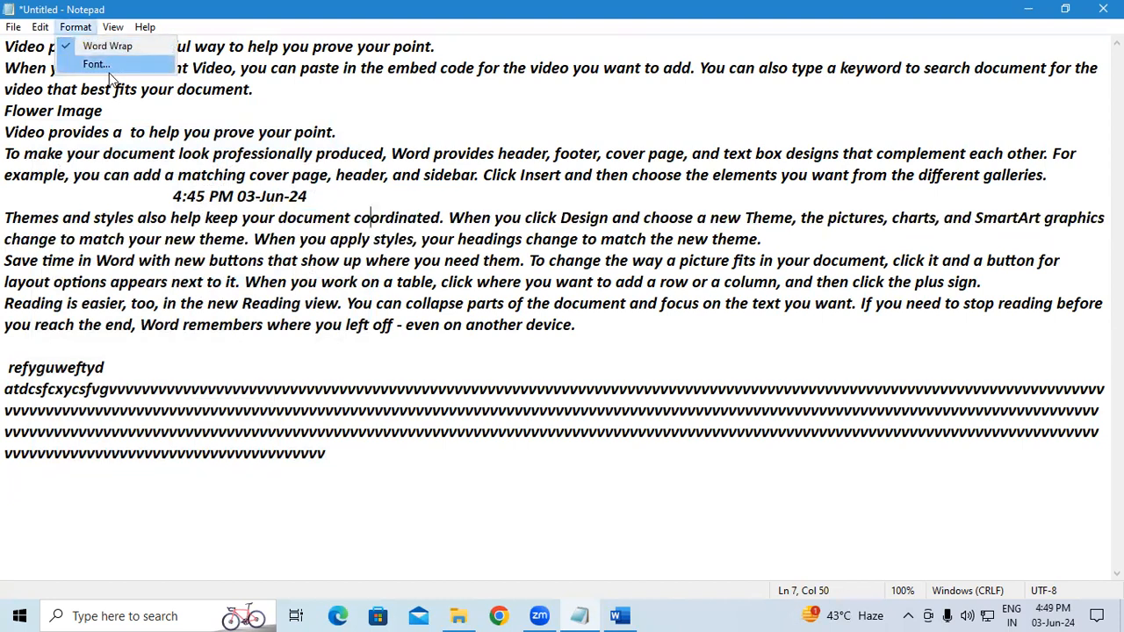
{"action": "left_click", "coordinate": [107, 68]}
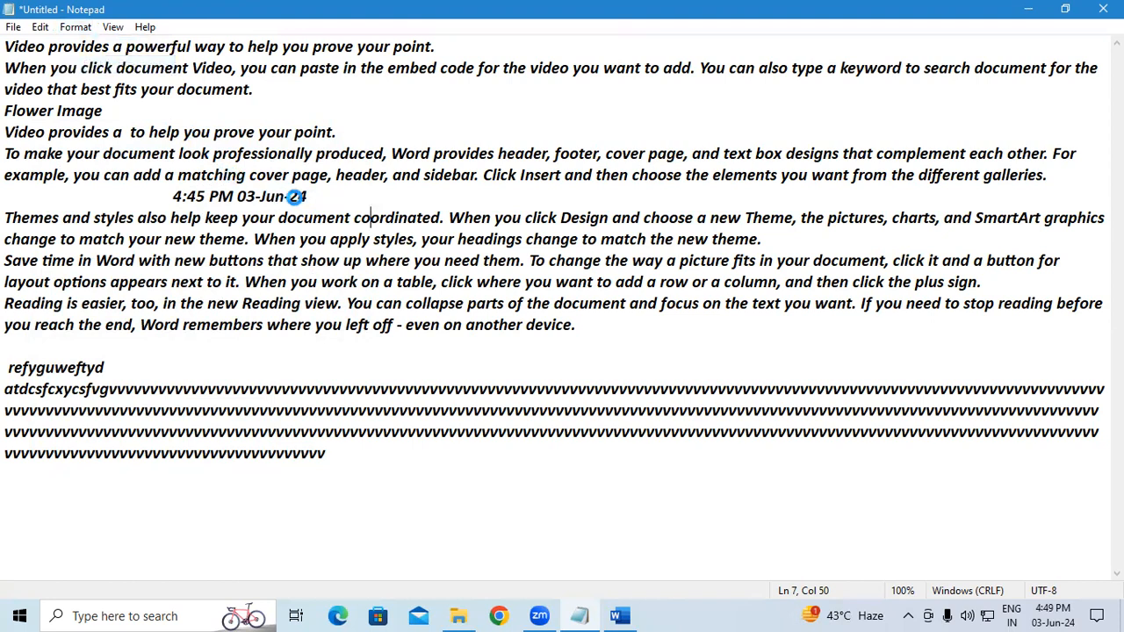
{"action": "scroll", "coordinate": [355, 219], "scroll_direction": "down", "scroll_amount": 2}
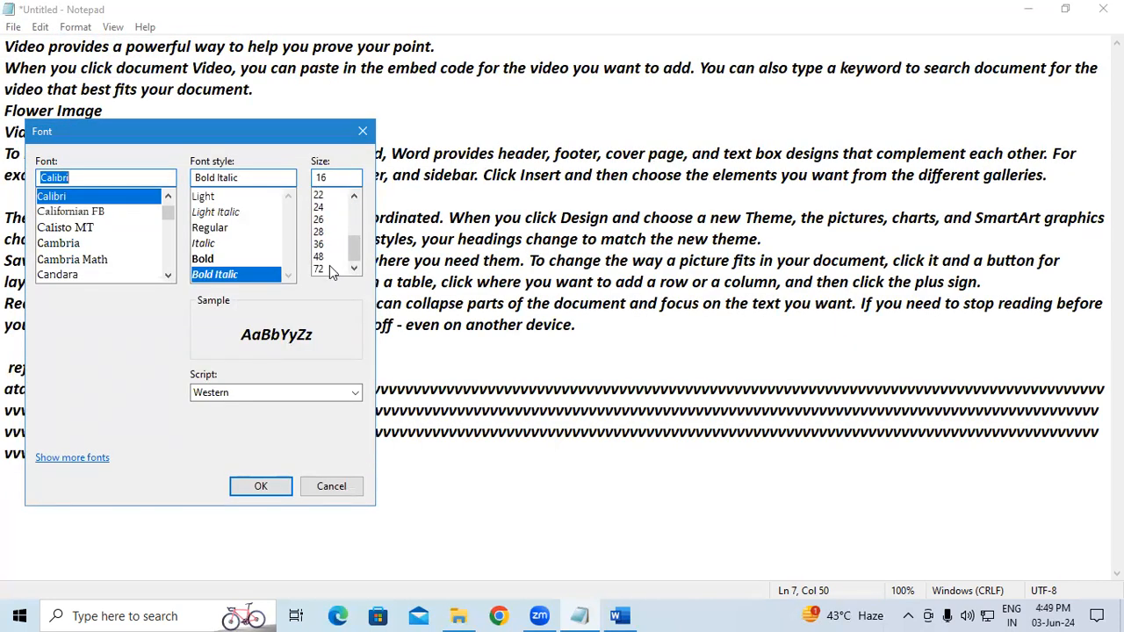
{"action": "left_click", "coordinate": [339, 178]}
{"action": "type", "text": "2"}
{"action": "key", "text": "Return"}
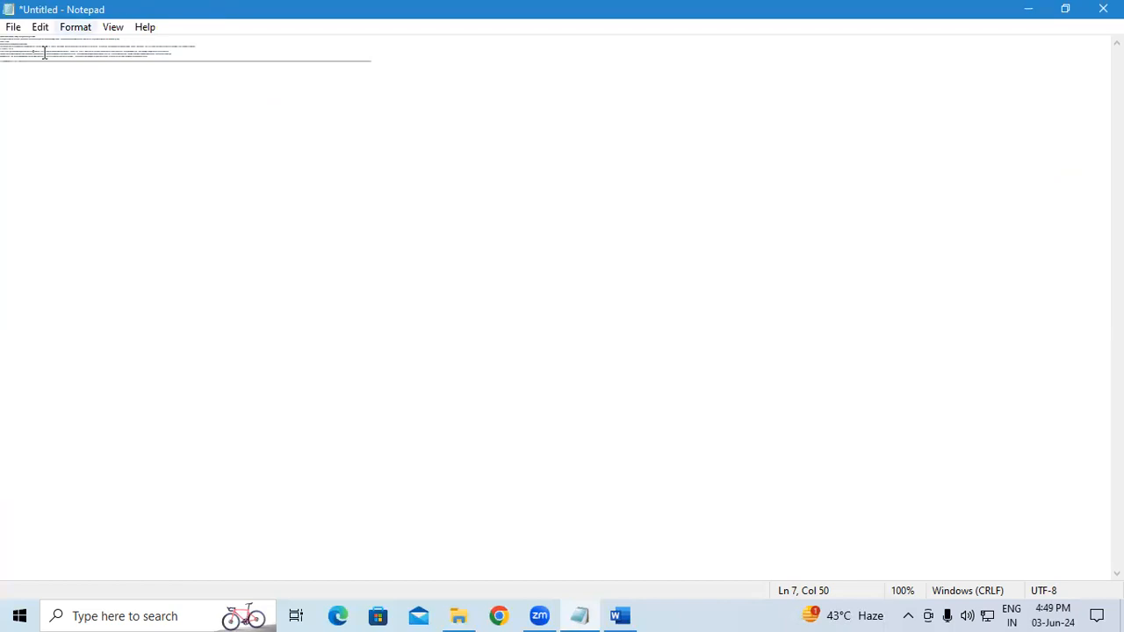
{"action": "left_click_drag", "start_coordinate": [21, 89], "coordinate": [8, 23]}
{"action": "left_click", "coordinate": [70, 120]}
Enter an oversized custom font size far beyond the listed sizes and place the cursor in the enlarged text
{"action": "left_click", "coordinate": [76, 26]}
{"action": "left_click", "coordinate": [99, 63]}
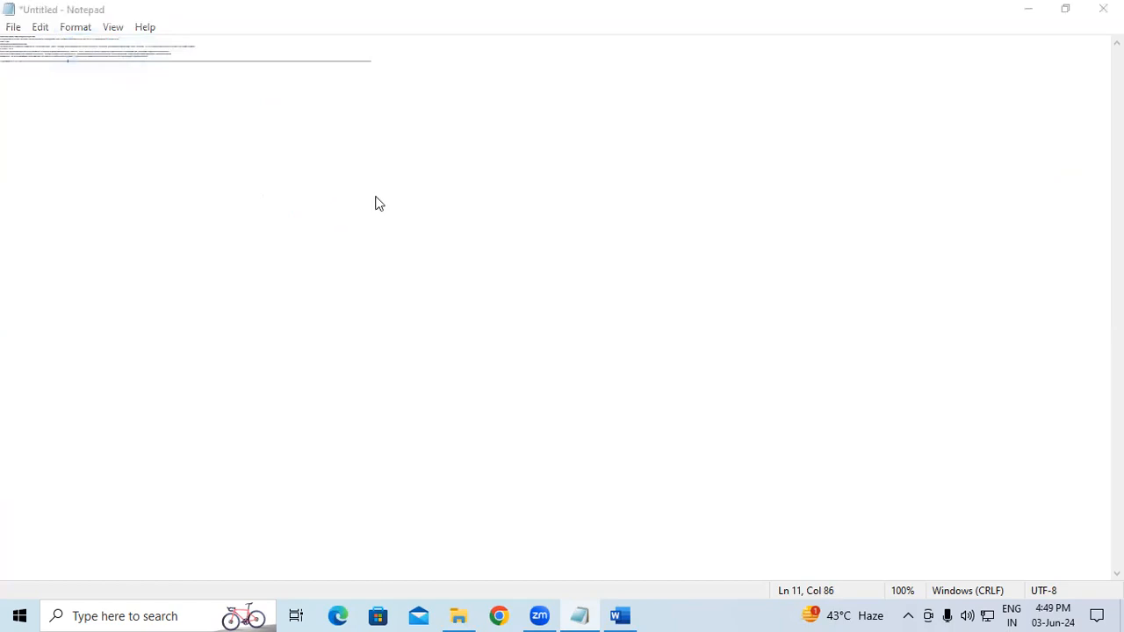
{"action": "left_click_drag", "start_coordinate": [322, 177], "coordinate": [279, 193]}
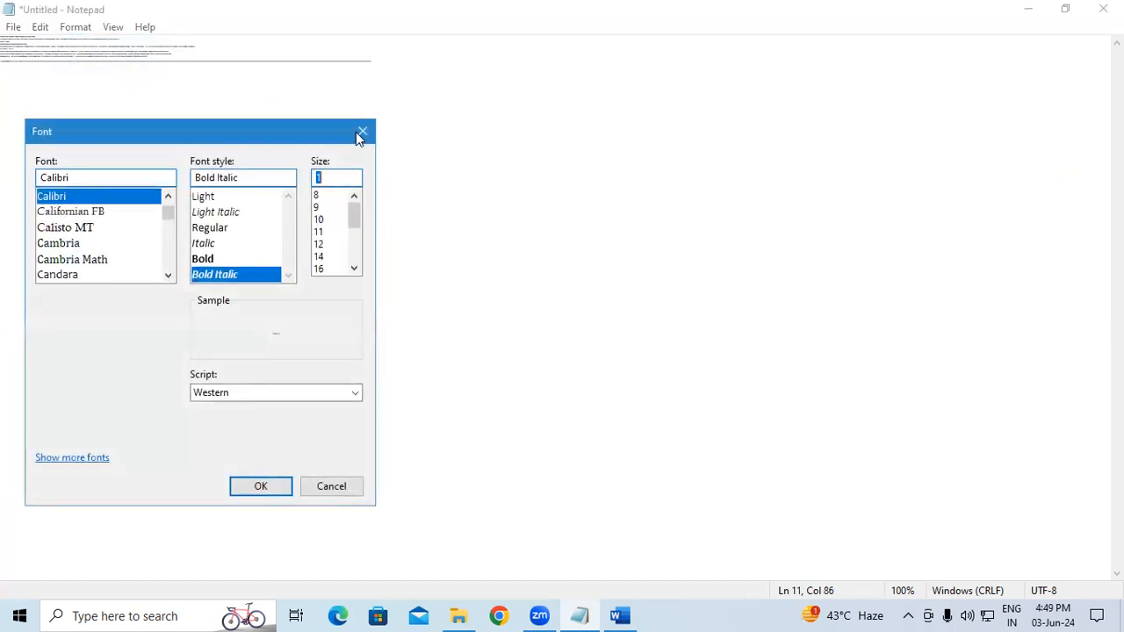
{"action": "type", "text": "1160"}
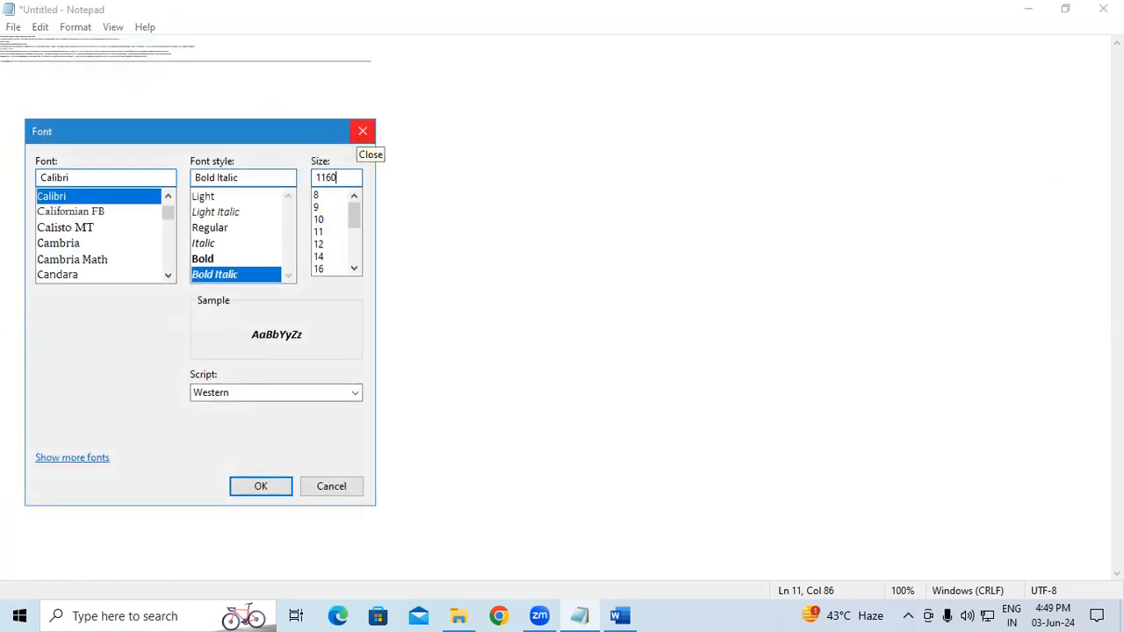
{"action": "key", "text": "BackSpace"}
{"action": "key", "text": "BackSpace"}
{"action": "type", "text": "000"}
{"action": "left_click", "coordinate": [570, 196]}
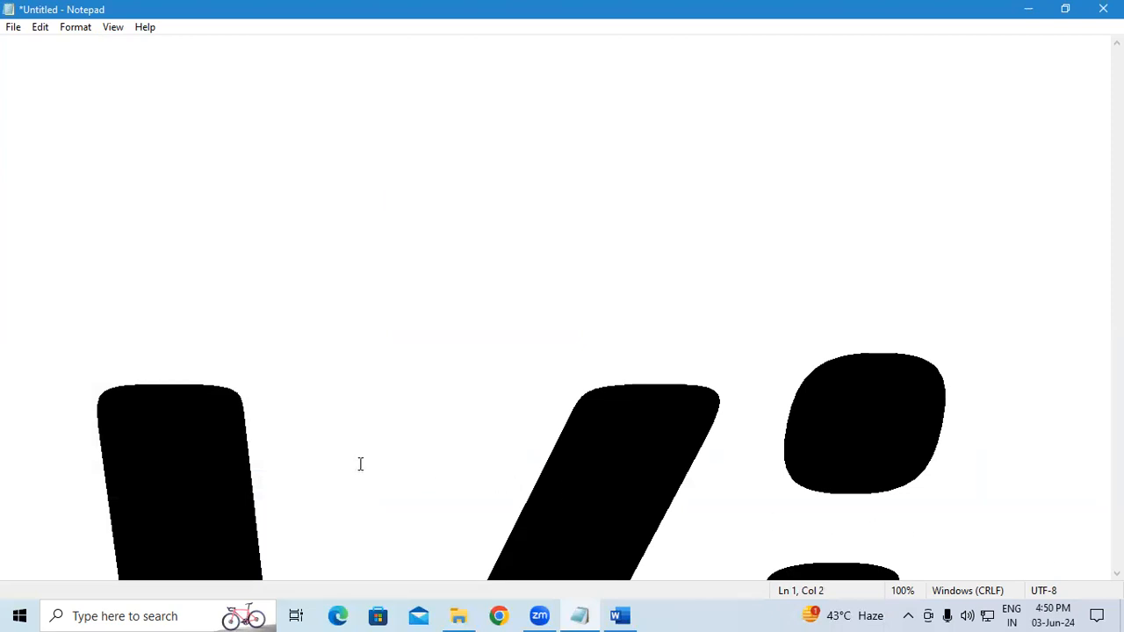
{"action": "left_click", "coordinate": [269, 422]}
Set the font size to 72, the largest size in the list
{"action": "left_click", "coordinate": [74, 28]}
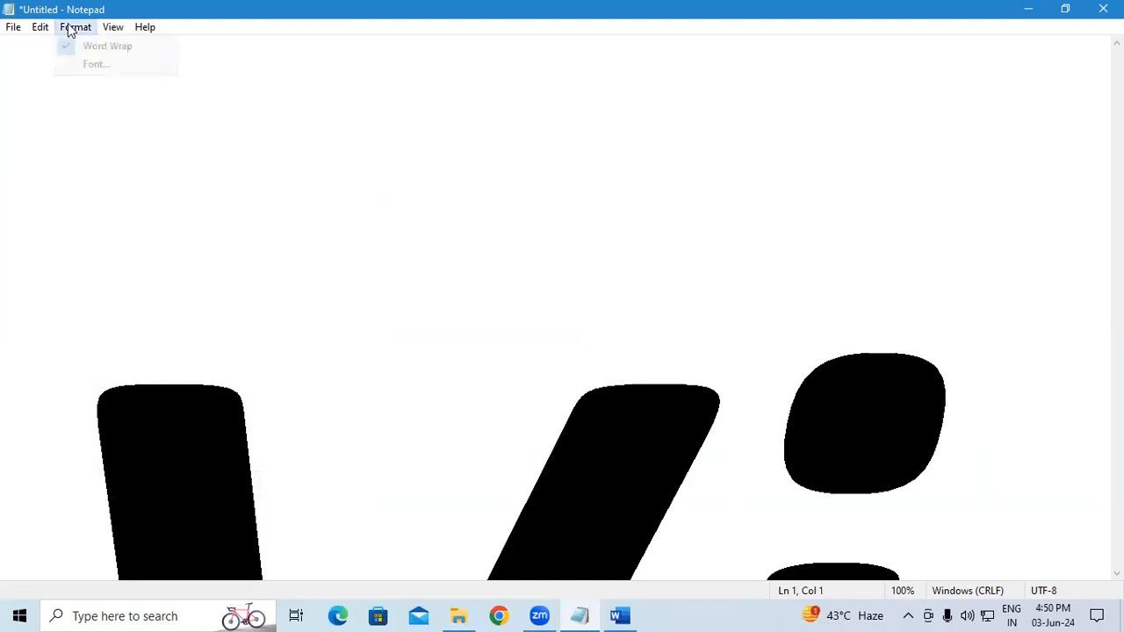
{"action": "left_click", "coordinate": [94, 62]}
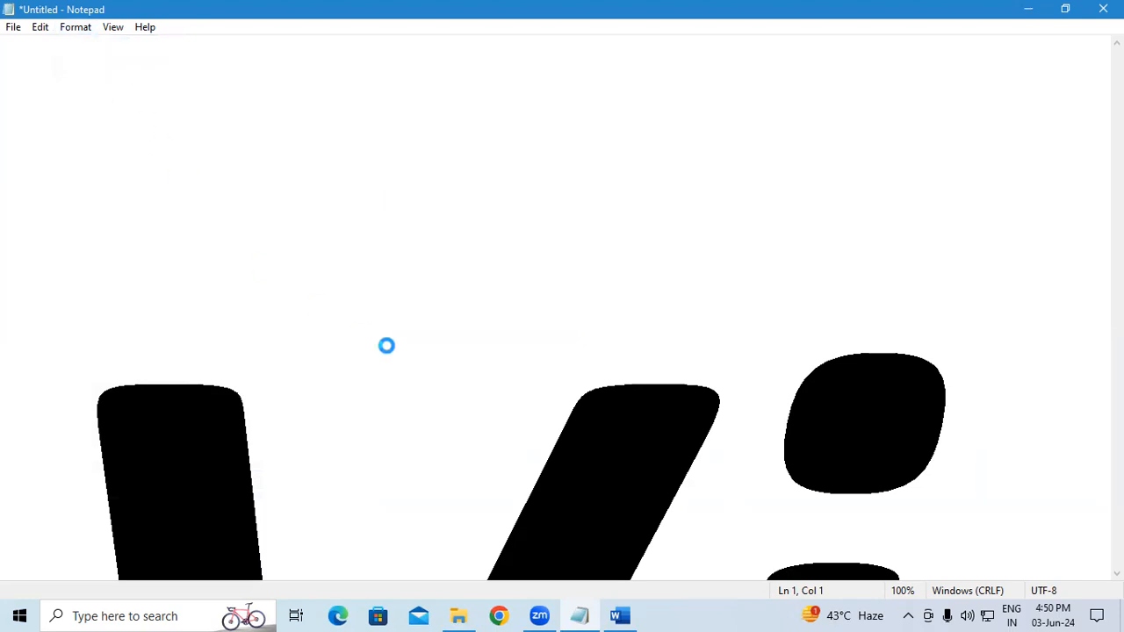
{"action": "scroll", "coordinate": [356, 237], "scroll_direction": "down", "scroll_amount": 3}
{"action": "left_click", "coordinate": [332, 268]}
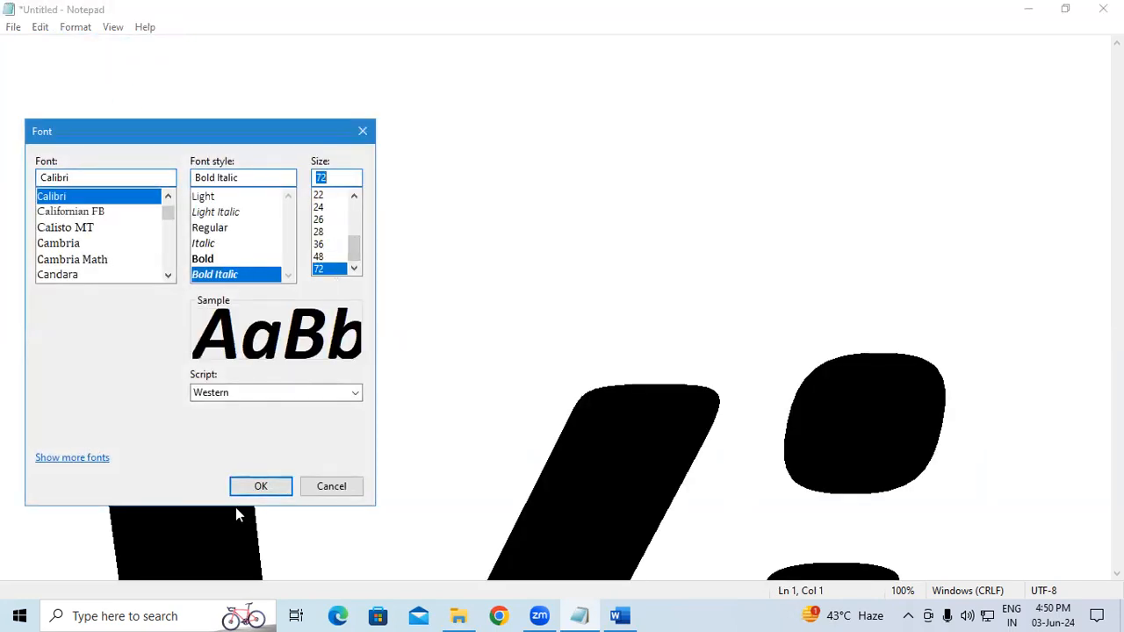
{"action": "left_click", "coordinate": [256, 484]}
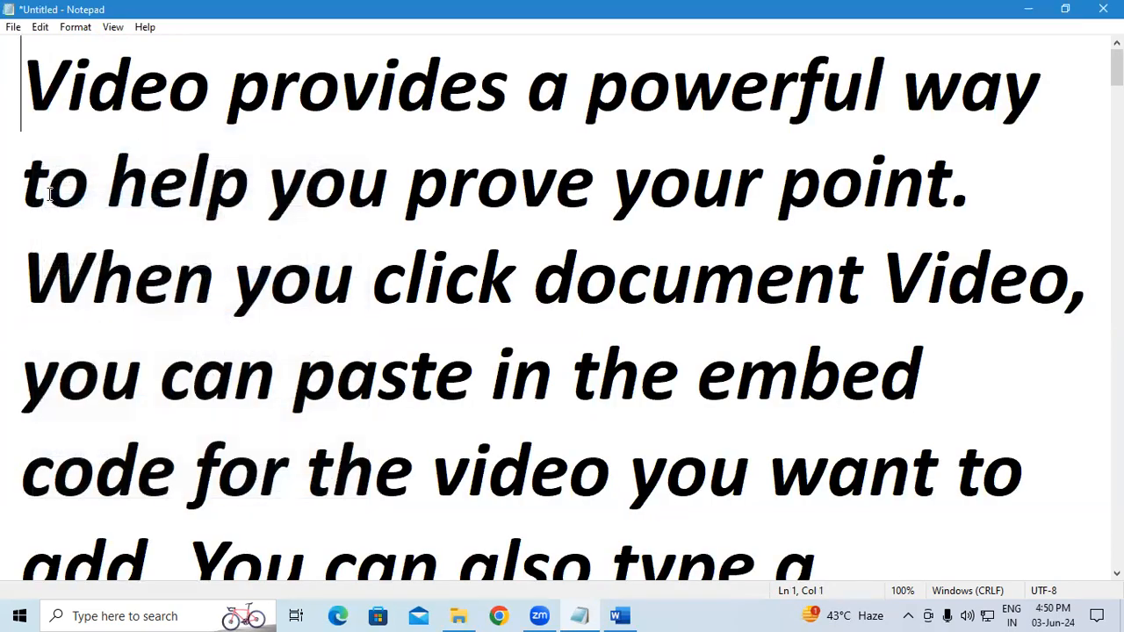
Try smaller sizes from the list and set the font size to 22
{"action": "left_click", "coordinate": [76, 29]}
{"action": "left_click", "coordinate": [88, 68]}
{"action": "left_click", "coordinate": [328, 231]}
{"action": "left_click", "coordinate": [331, 210]}
{"action": "left_click", "coordinate": [324, 195]}
{"action": "left_click", "coordinate": [261, 486]}
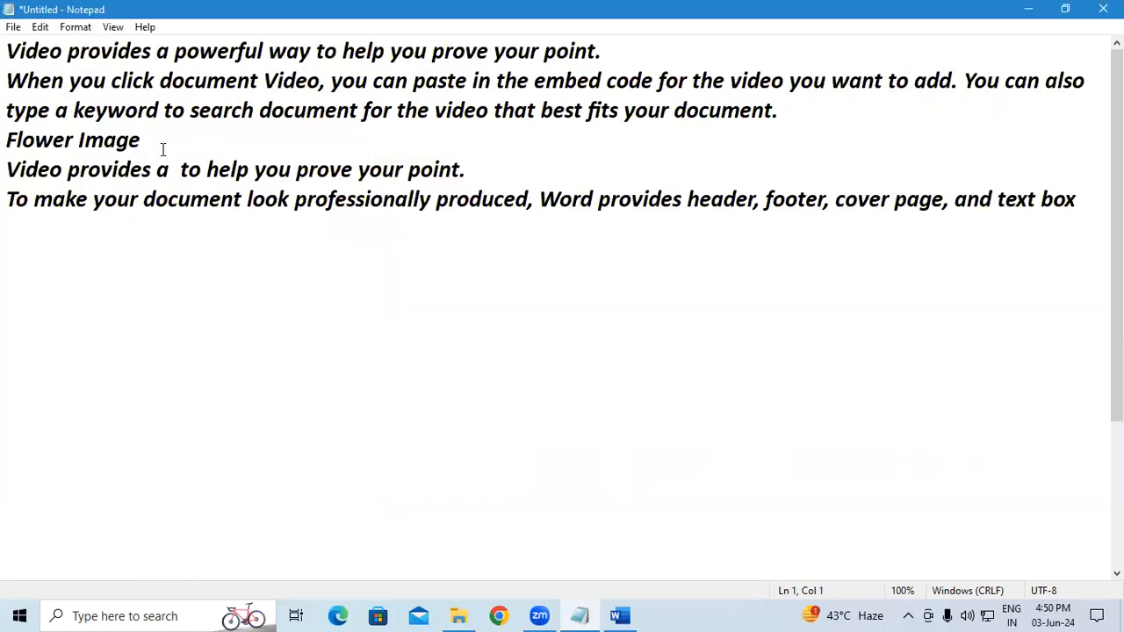
Review the available zoom commands, place the cursor in the Themes and styles paragraph, and zoom in to 120%
{"action": "left_click", "coordinate": [113, 28]}
{"action": "mouse_move", "coordinate": [145, 27]}
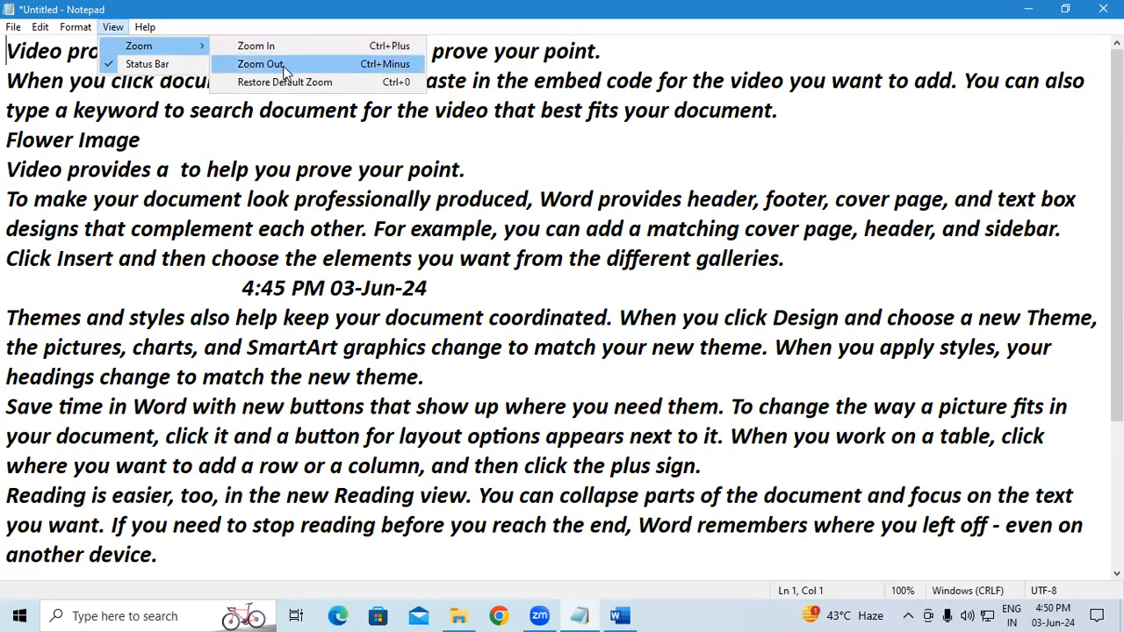
{"action": "left_click", "coordinate": [300, 383]}
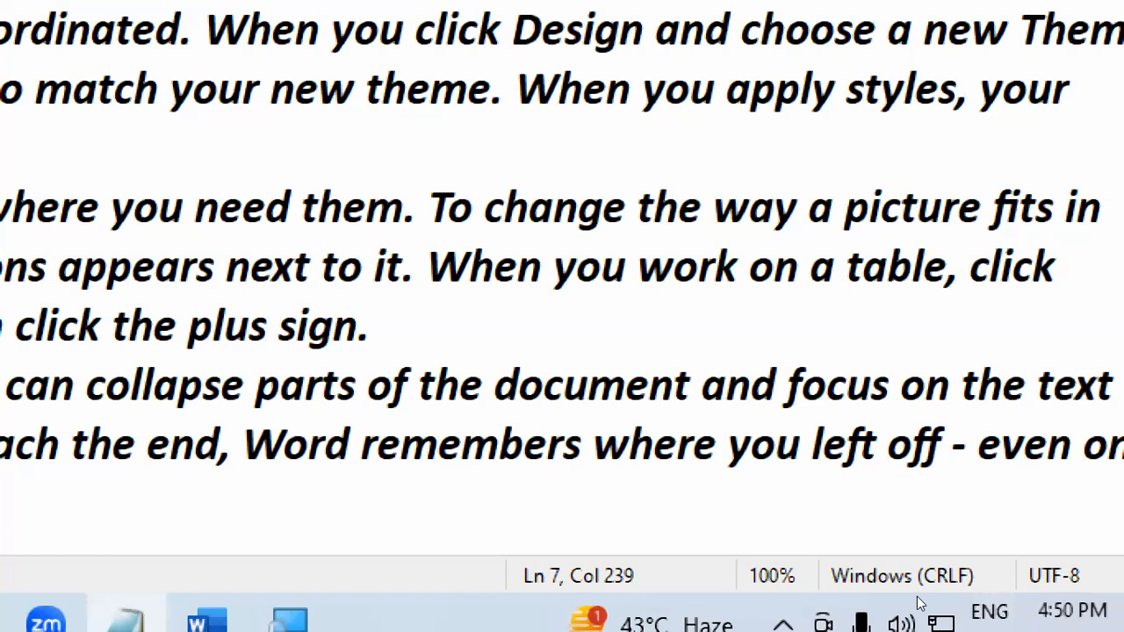
{"action": "key", "text": "ctrl+plus"}
{"action": "key", "text": "ctrl+plus"}
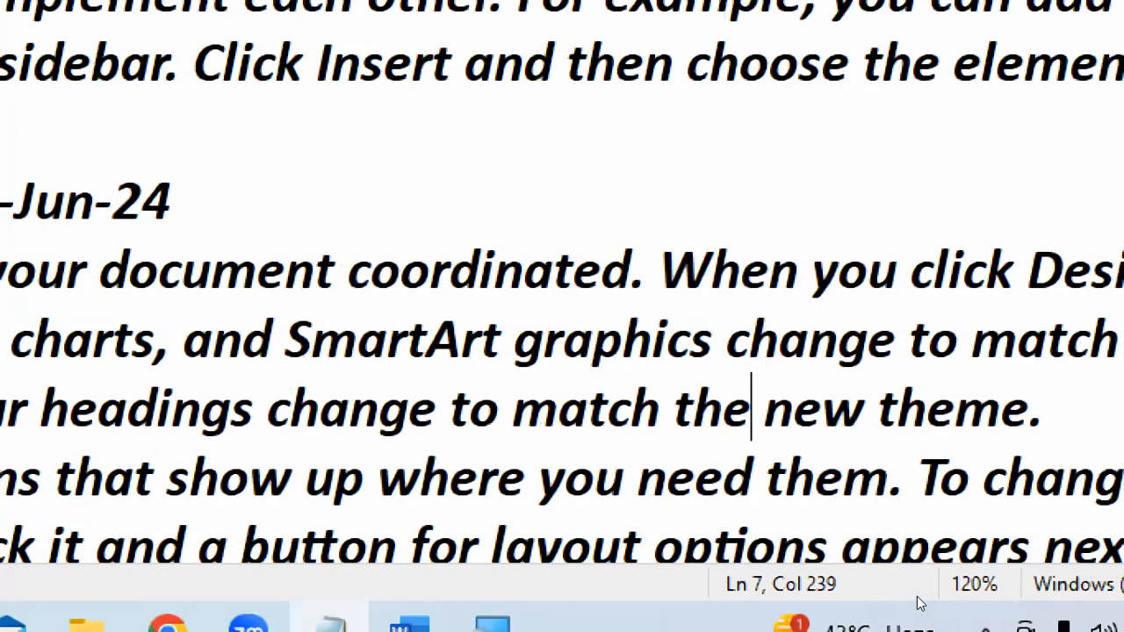
Zoom in on the text to 430%
{"action": "key", "text": "ctrl+plus"}
{"action": "key", "text": "ctrl+plus"}
{"action": "key", "text": "ctrl+plus"}
{"action": "key", "text": "ctrl+plus"}
{"action": "key", "text": "ctrl+plus"}
{"action": "key", "text": "ctrl+plus"}
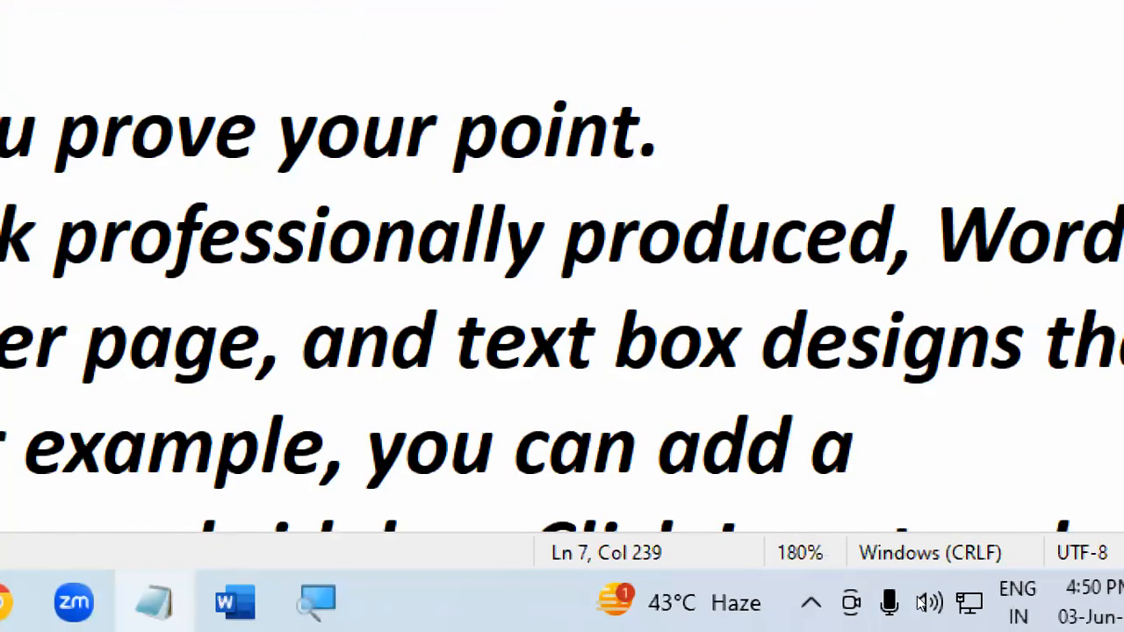
{"action": "key", "text": "ctrl+plus"}
{"action": "key", "text": "ctrl+plus"}
{"action": "key", "text": "ctrl+plus"}
{"action": "key", "text": "ctrl+plus"}
{"action": "key", "text": "ctrl+plus"}
{"action": "key", "text": "ctrl+plus"}
{"action": "key", "text": "ctrl+plus"}
{"action": "key", "text": "ctrl+plus"}
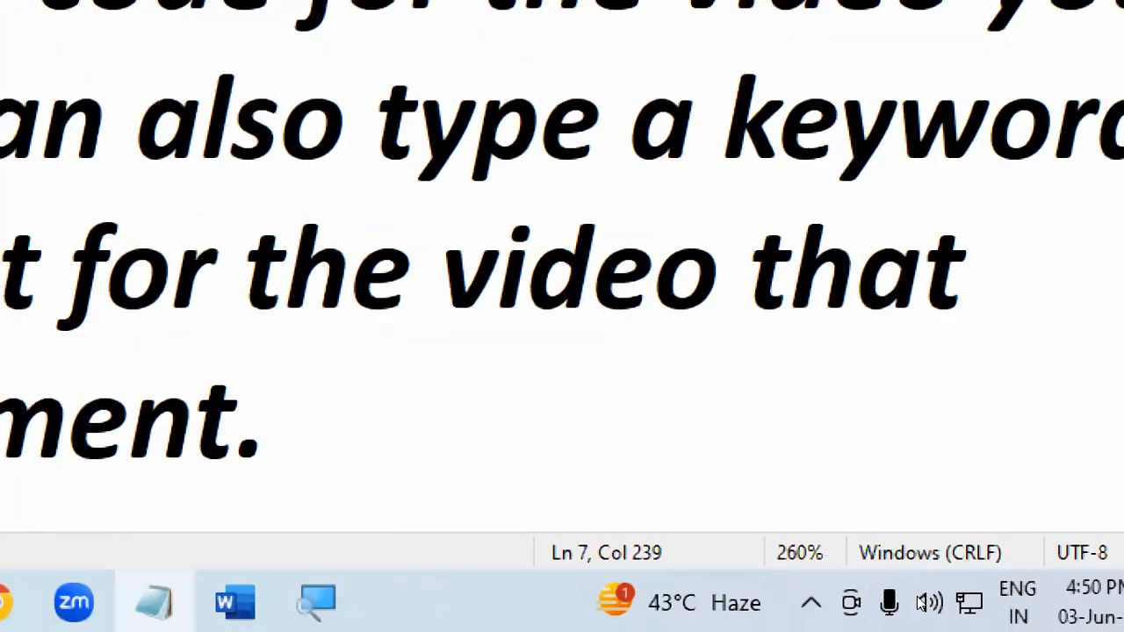
{"action": "key", "text": "ctrl+plus"}
{"action": "key", "text": "ctrl+plus"}
{"action": "key", "text": "ctrl+plus"}
{"action": "key", "text": "ctrl+plus"}
{"action": "key", "text": "ctrl+plus"}
{"action": "key", "text": "ctrl+plus"}
{"action": "key", "text": "ctrl+plus"}
{"action": "key", "text": "ctrl+plus"}
{"action": "key", "text": "ctrl+plus"}
{"action": "key", "text": "ctrl+plus"}
{"action": "key", "text": "ctrl+plus"}
{"action": "key", "text": "ctrl+plus"}
{"action": "key", "text": "ctrl+plus"}
{"action": "key", "text": "ctrl+plus"}
{"action": "key", "text": "ctrl+plus"}
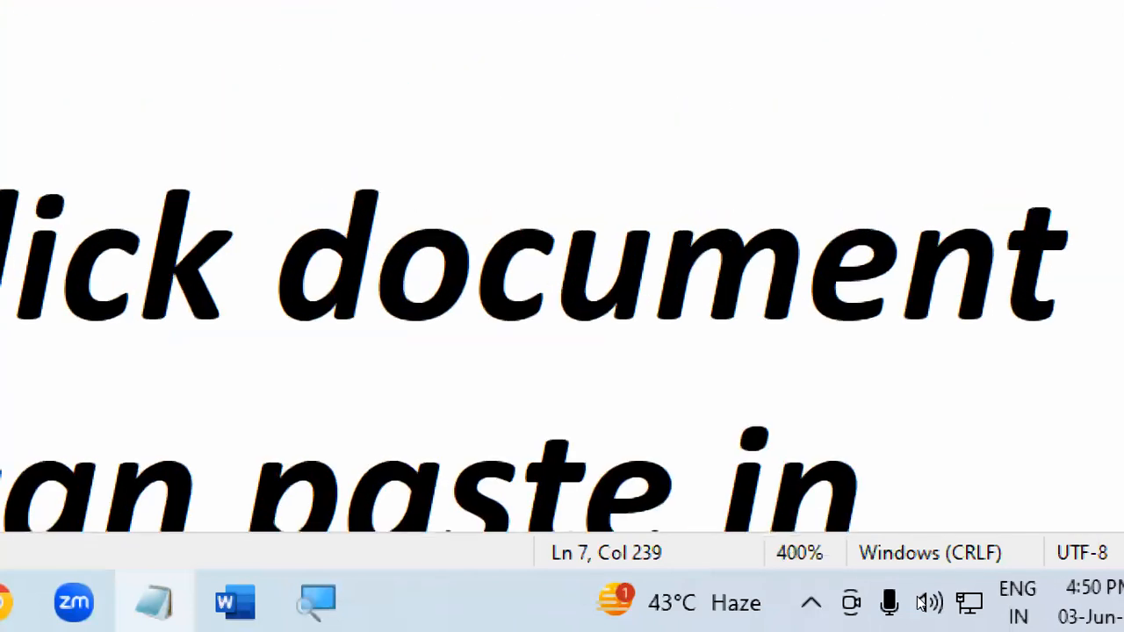
{"action": "key", "text": "ctrl+plus"}
{"action": "key", "text": "ctrl+plus"}
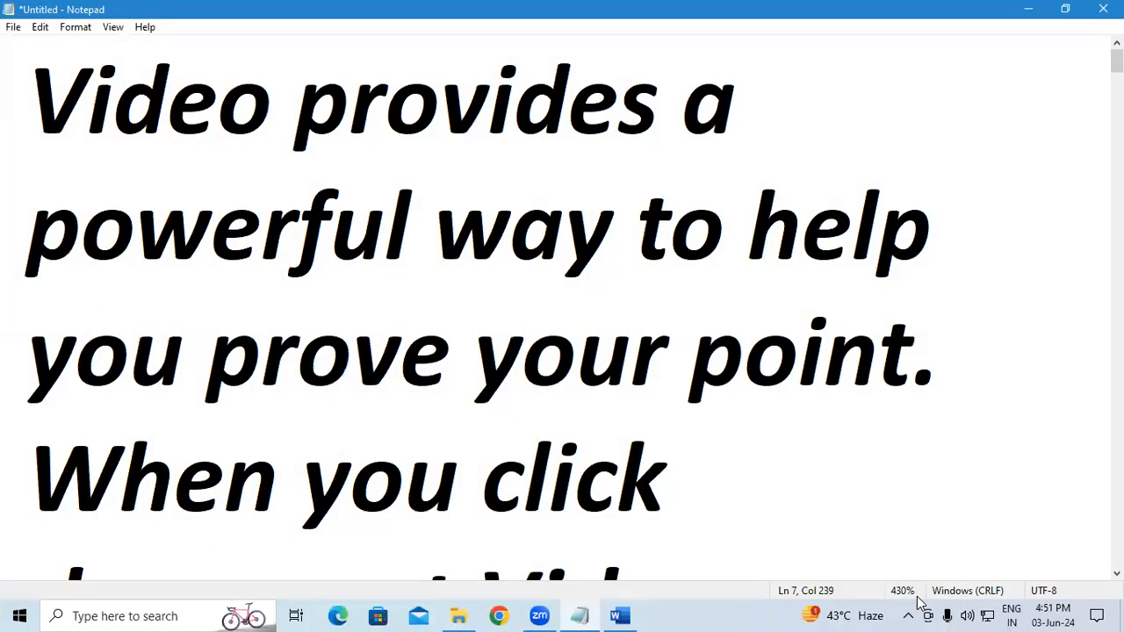
Zoom out on the text to 220%
{"action": "key", "text": "ctrl+minus"}
{"action": "key", "text": "ctrl+minus"}
{"action": "key", "text": "ctrl+minus"}
{"action": "key", "text": "ctrl+minus"}
{"action": "key", "text": "ctrl+minus"}
{"action": "key", "text": "ctrl+minus"}
{"action": "key", "text": "ctrl+minus"}
{"action": "key", "text": "ctrl+minus"}
{"action": "key", "text": "ctrl+minus"}
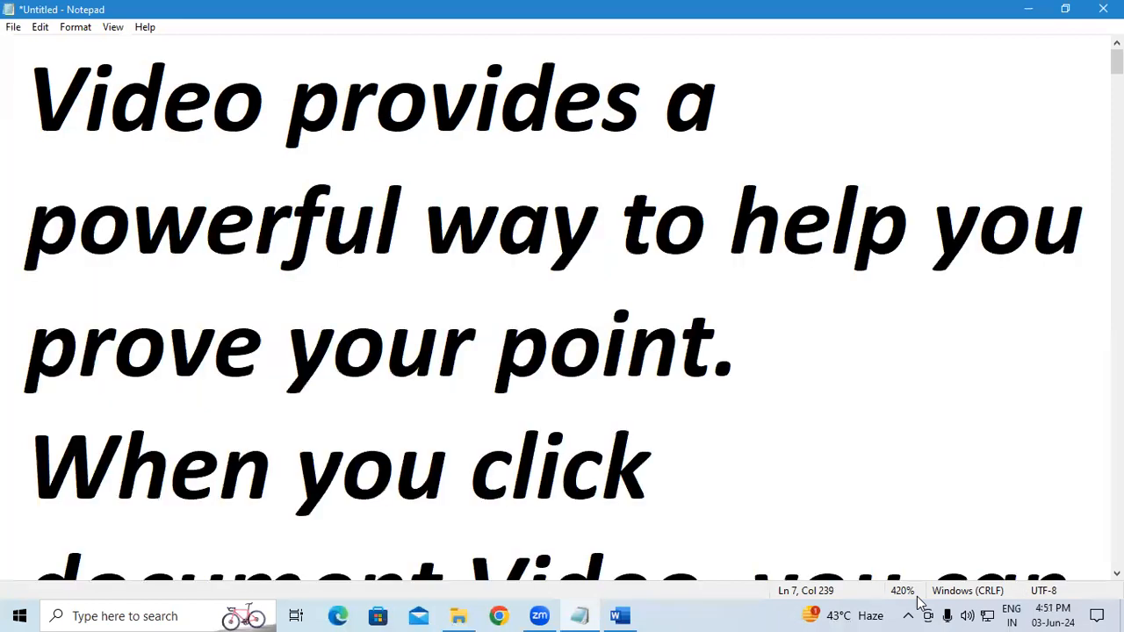
{"action": "key", "text": "ctrl+minus"}
{"action": "key", "text": "ctrl+minus"}
{"action": "key", "text": "ctrl+minus"}
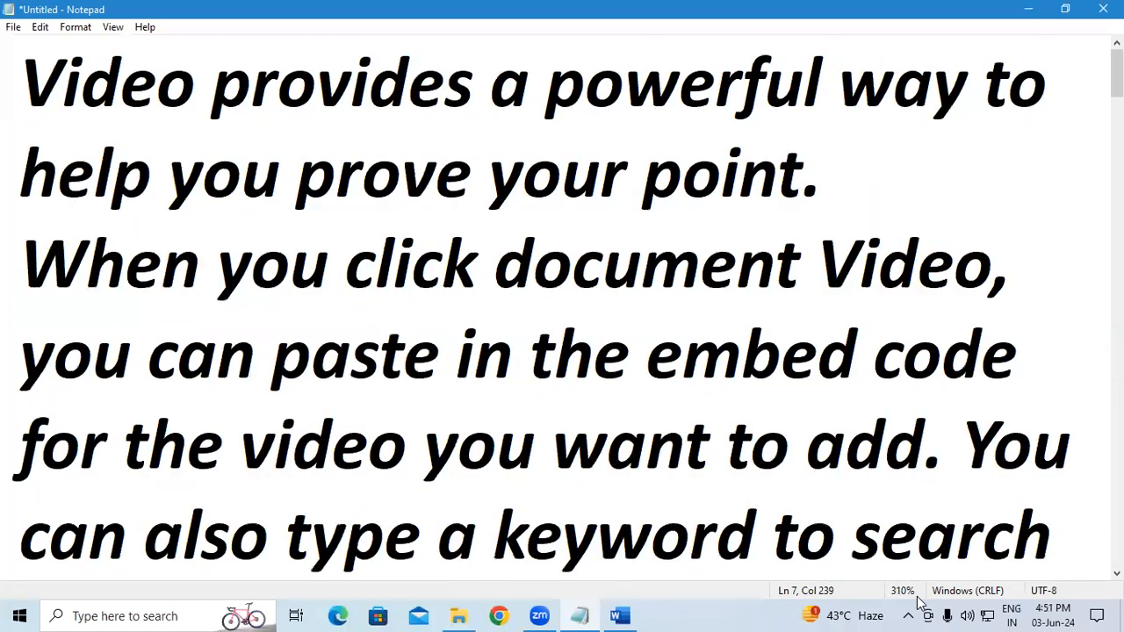
{"action": "key", "text": "ctrl+minus"}
{"action": "key", "text": "ctrl+minus"}
{"action": "key", "text": "ctrl+minus"}
{"action": "key", "text": "ctrl+minus"}
{"action": "key", "text": "ctrl+minus"}
{"action": "key", "text": "ctrl+minus"}
{"action": "key", "text": "ctrl+minus"}
{"action": "key", "text": "ctrl+minus"}
{"action": "key", "text": "ctrl+minus"}
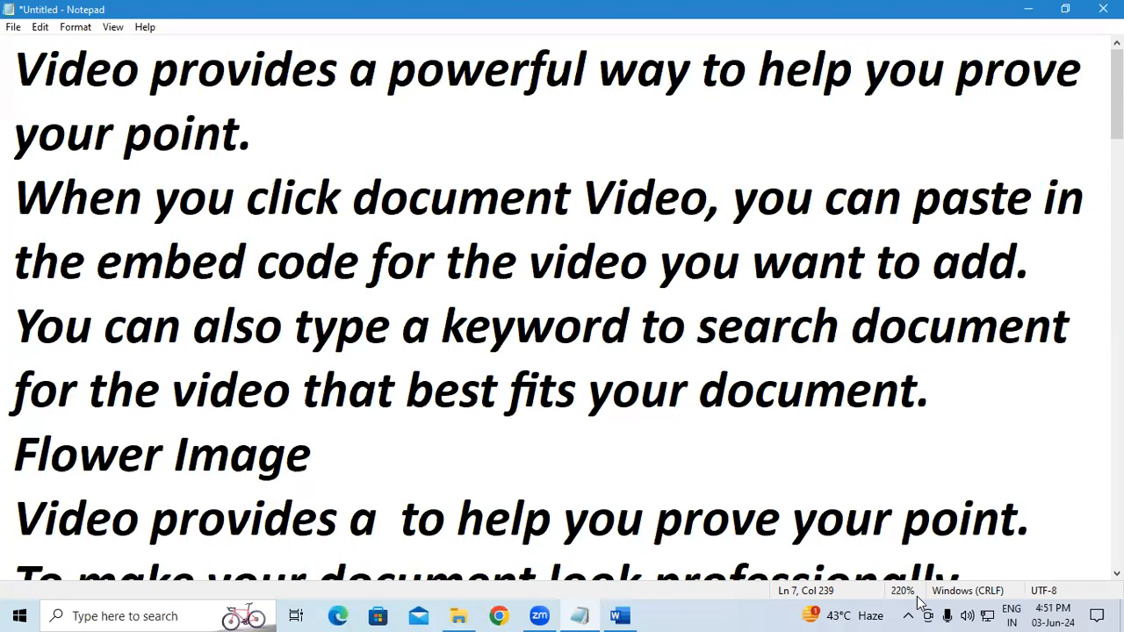
Enlarge the text view again to at least 390%
{"action": "key", "text": "ctrl+plus"}
{"action": "key", "text": "ctrl+plus"}
{"action": "key", "text": "ctrl+plus"}
{"action": "key", "text": "ctrl+plus"}
{"action": "key", "text": "ctrl+plus"}
{"action": "key", "text": "ctrl+plus"}
{"action": "key", "text": "ctrl+plus"}
{"action": "key", "text": "ctrl+plus"}
{"action": "key", "text": "ctrl+plus"}
{"action": "key", "text": "ctrl+plus"}
{"action": "key", "text": "ctrl+plus"}
{"action": "key", "text": "ctrl+plus"}
{"action": "key", "text": "ctrl+plus"}
{"action": "key", "text": "ctrl+plus"}
{"action": "key", "text": "ctrl+plus"}
{"action": "key", "text": "ctrl+plus"}
{"action": "key", "text": "ctrl+plus"}
{"action": "key", "text": "ctrl+plus"}
{"action": "key", "text": "ctrl+plus"}
{"action": "key", "text": "ctrl+plus"}
{"action": "key", "text": "ctrl+plus"}
{"action": "key", "text": "ctrl+plus"}
{"action": "key", "text": "ctrl+plus"}
{"action": "key", "text": "ctrl+plus"}
{"action": "key", "text": "ctrl+plus"}
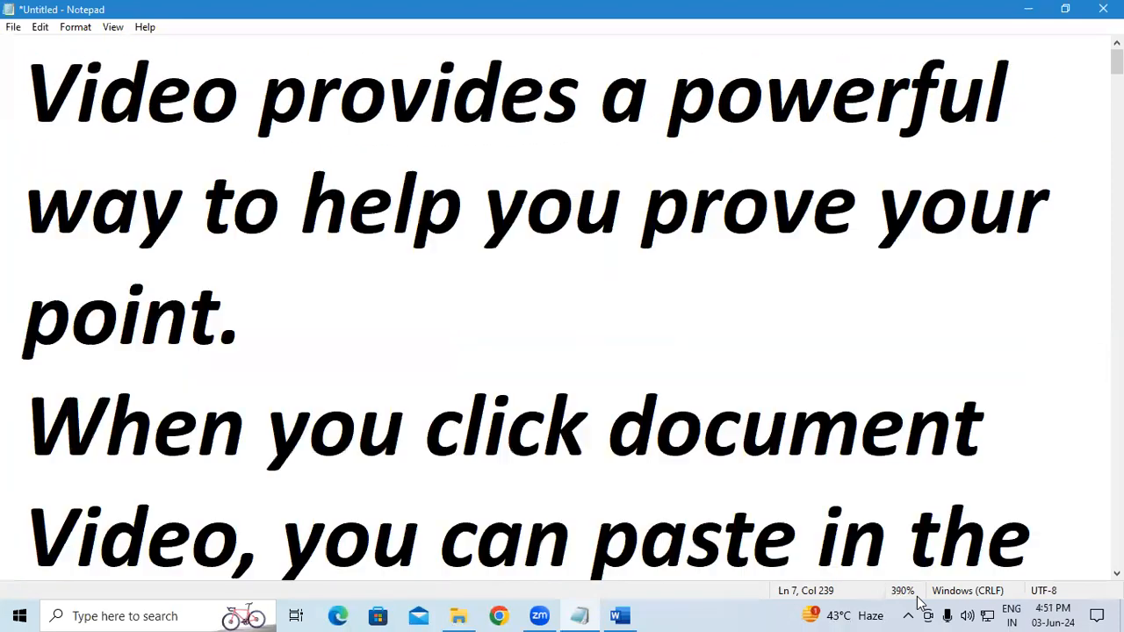
Zoom all the way out to 10%, and restore the default zoom of 100%
{"action": "key", "text": "ctrl+minus"}
{"action": "key", "text": "ctrl+minus"}
{"action": "key", "text": "ctrl+minus"}
{"action": "key", "text": "ctrl+minus"}
{"action": "key", "text": "ctrl+minus"}
{"action": "key", "text": "ctrl+minus"}
{"action": "key", "text": "ctrl+minus"}
{"action": "key", "text": "ctrl+minus"}
{"action": "key", "text": "ctrl+minus"}
{"action": "key", "text": "ctrl+minus"}
{"action": "key", "text": "ctrl+minus"}
{"action": "key", "text": "ctrl+minus"}
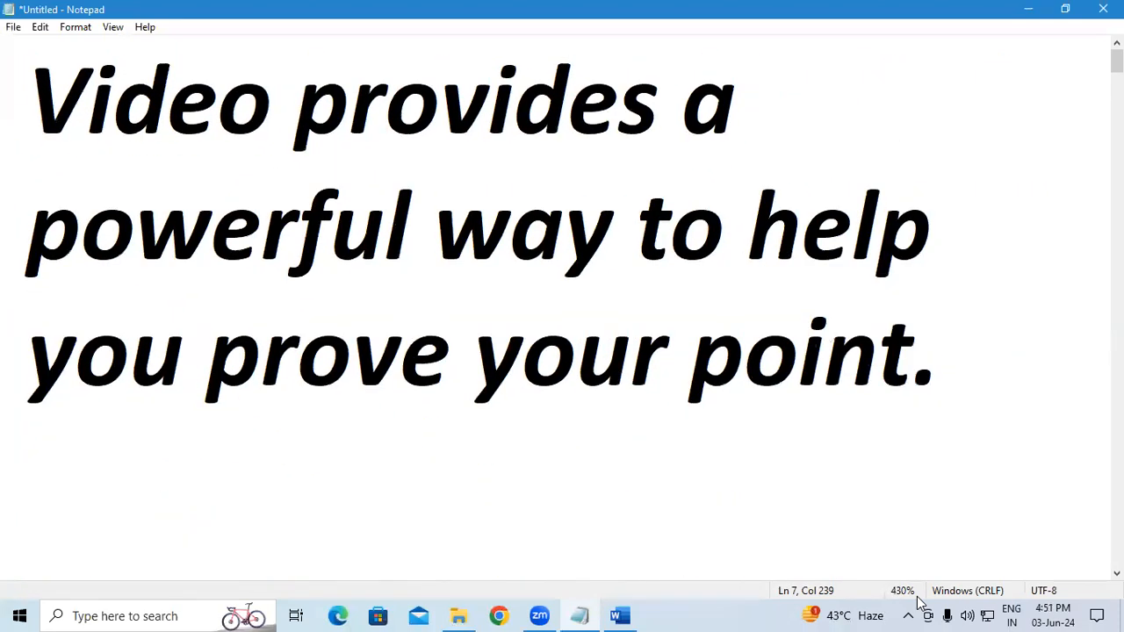
{"action": "key", "text": "ctrl+minus"}
{"action": "key", "text": "ctrl+minus"}
{"action": "key", "text": "ctrl+minus"}
{"action": "key", "text": "ctrl+minus"}
{"action": "key", "text": "ctrl+minus"}
{"action": "key", "text": "ctrl+minus"}
{"action": "key", "text": "ctrl+minus"}
{"action": "key", "text": "ctrl+minus"}
{"action": "key", "text": "ctrl+minus"}
{"action": "key", "text": "ctrl+minus"}
{"action": "key", "text": "ctrl+minus"}
{"action": "key", "text": "ctrl+minus"}
{"action": "key", "text": "ctrl+minus"}
{"action": "key", "text": "ctrl+minus"}
{"action": "key", "text": "ctrl+minus"}
{"action": "key", "text": "ctrl+minus"}
{"action": "key", "text": "ctrl+minus"}
{"action": "key", "text": "ctrl+minus"}
{"action": "key", "text": "ctrl+minus"}
{"action": "key", "text": "ctrl+minus"}
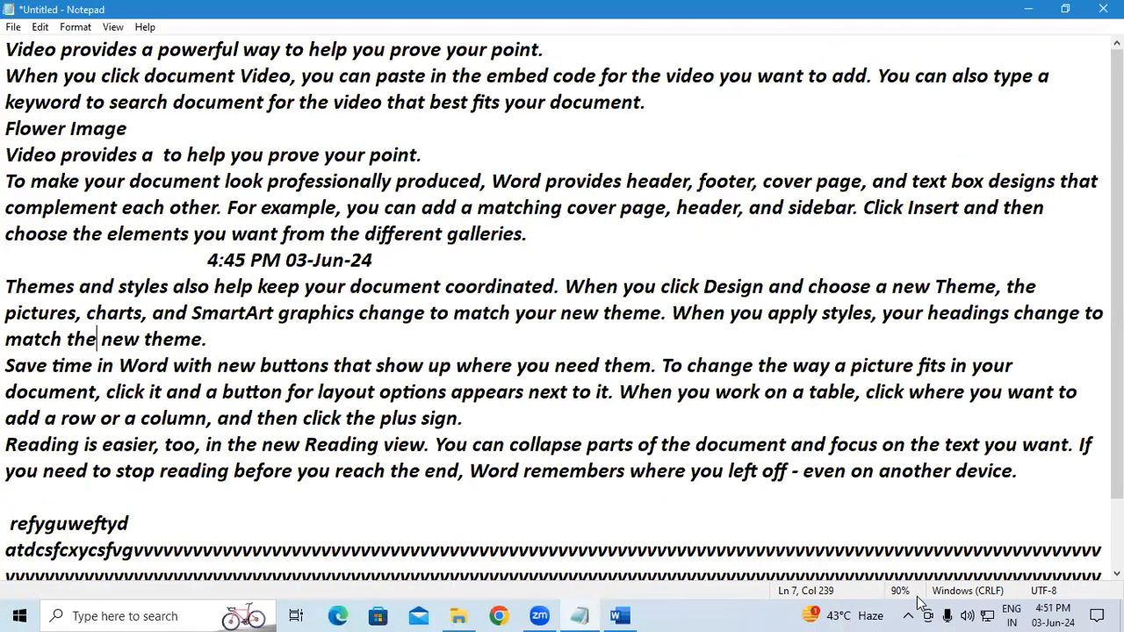
{"action": "key", "text": "ctrl+minus"}
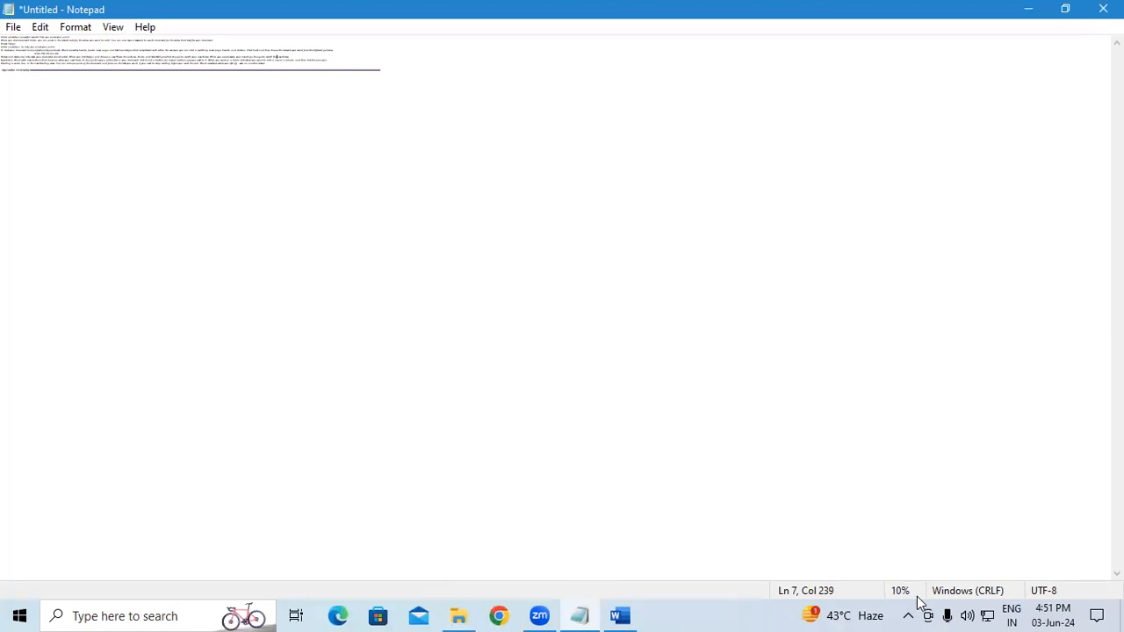
{"action": "key", "text": "ctrl+0"}
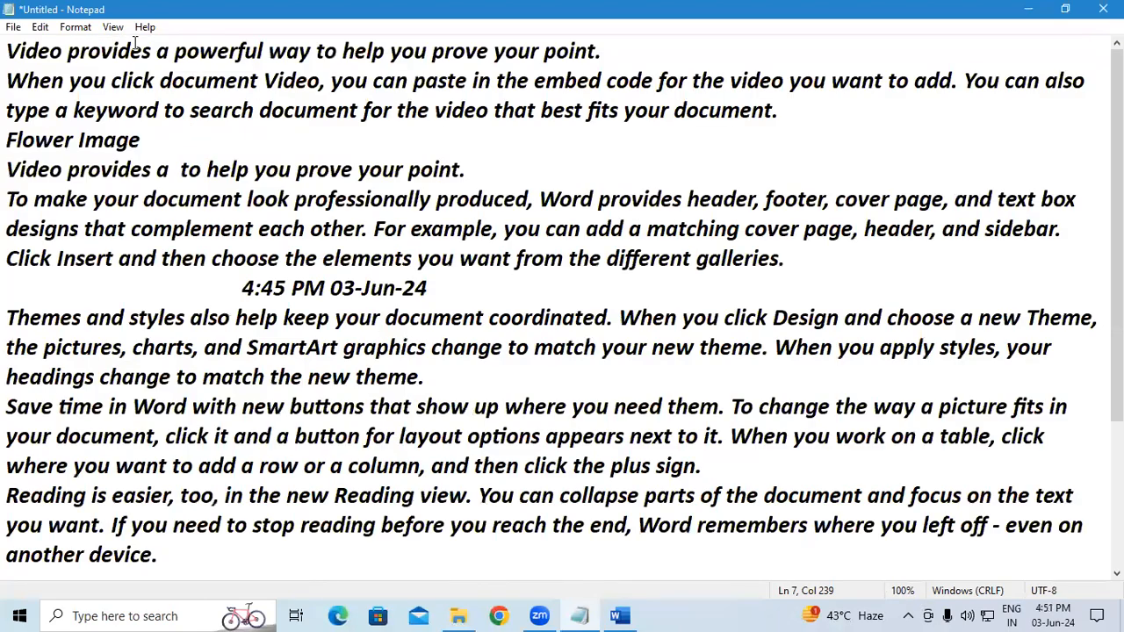
Hide the status bar, show it again, and place the cursor back in the document
{"action": "left_click", "coordinate": [112, 26]}
{"action": "mouse_move", "coordinate": [134, 50]}
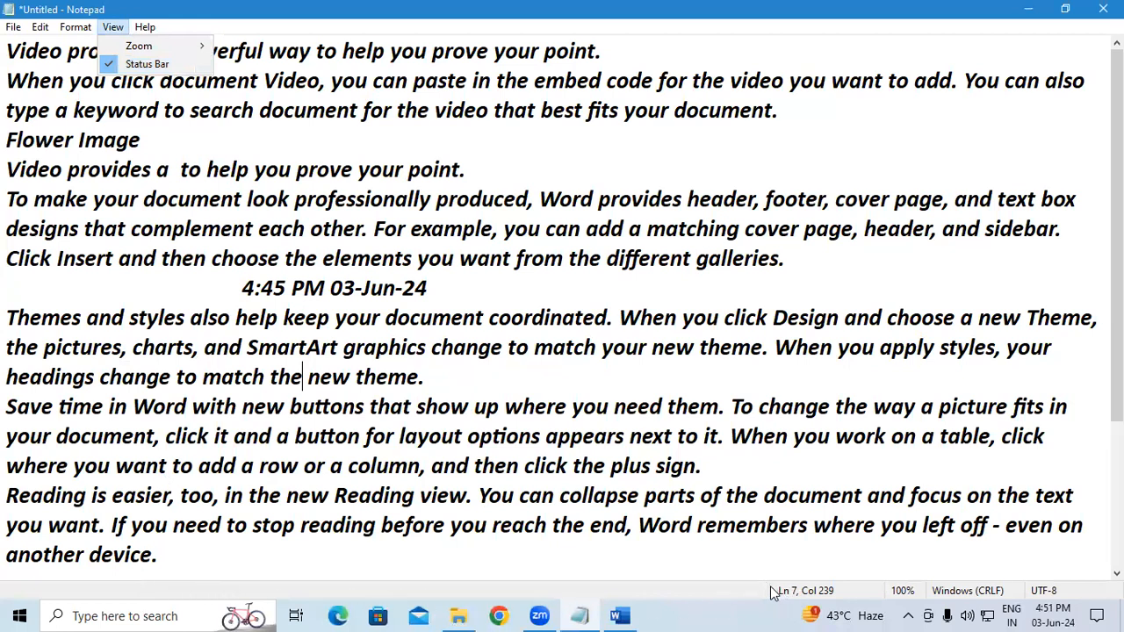
{"action": "left_click", "coordinate": [191, 70]}
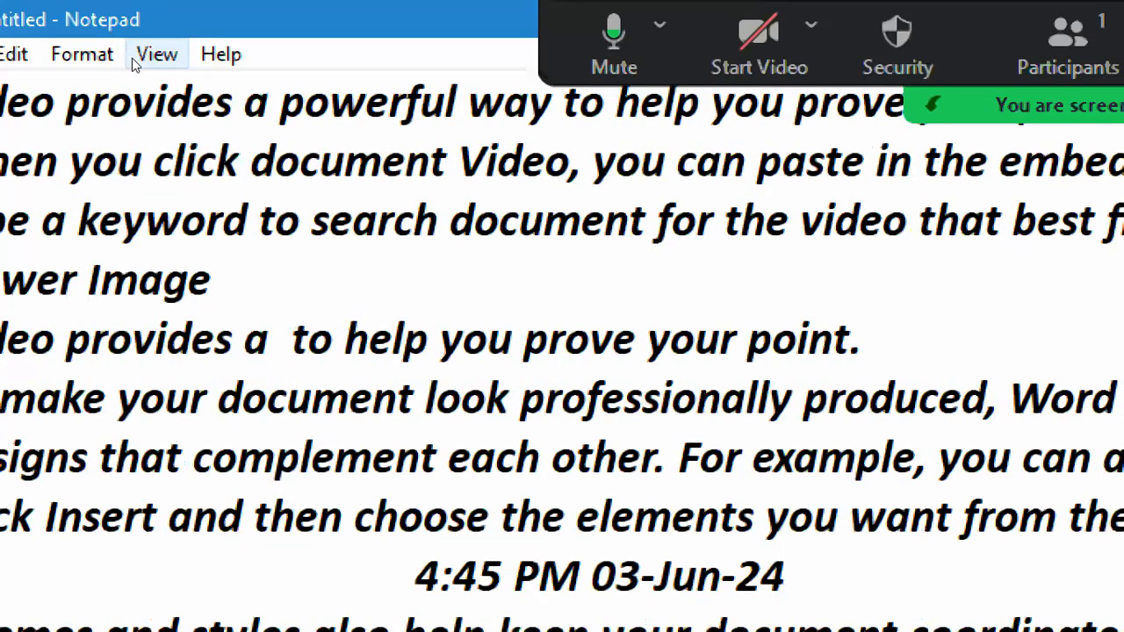
{"action": "left_click", "coordinate": [136, 62]}
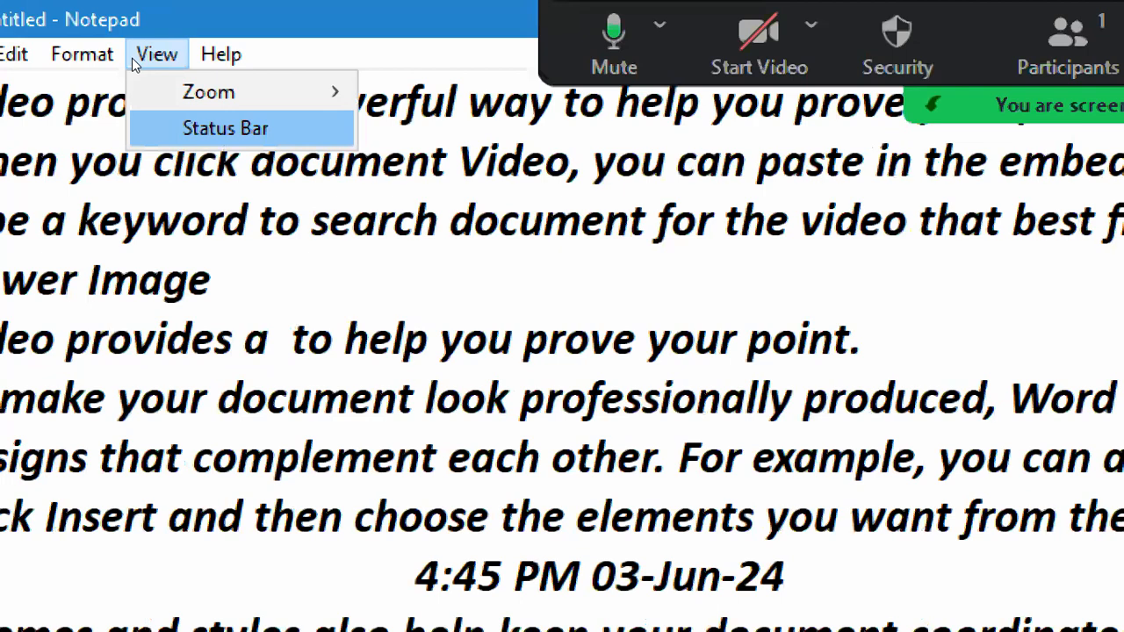
{"action": "left_click", "coordinate": [224, 128]}
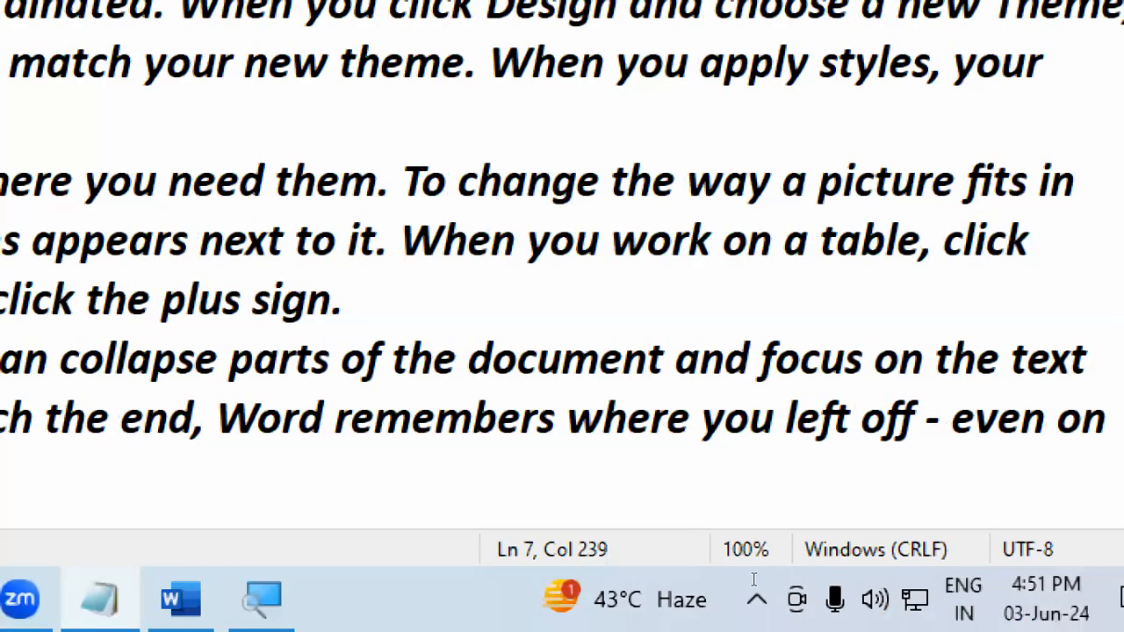
{"action": "left_click", "coordinate": [747, 579]}
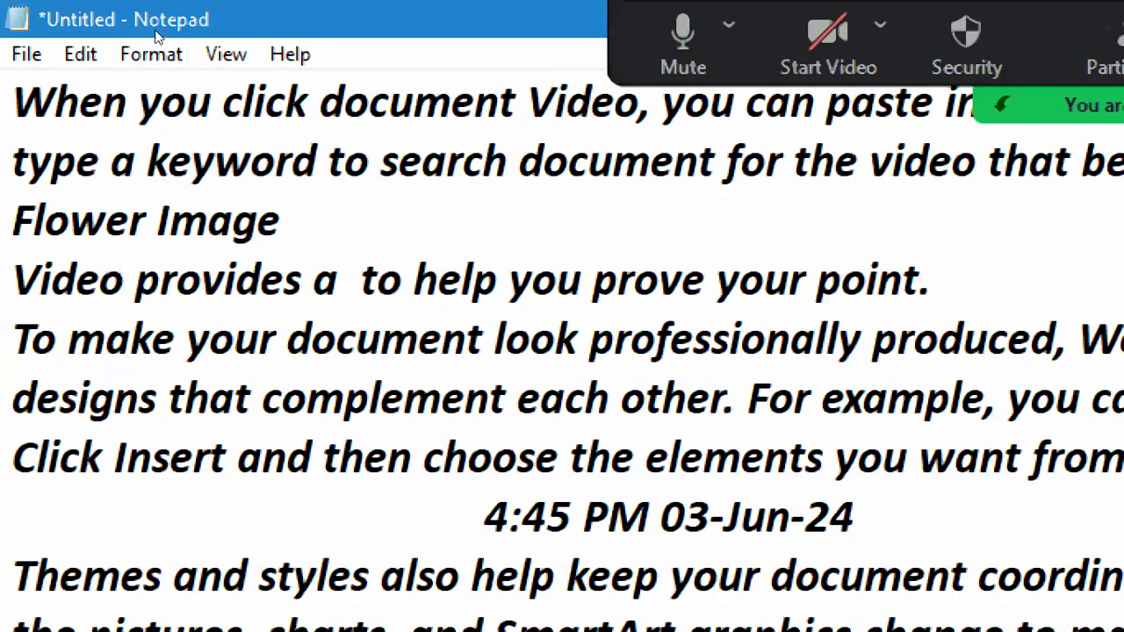
Open the About Notepad information to review the Windows version and licence details, and close it
{"action": "left_click", "coordinate": [290, 51]}
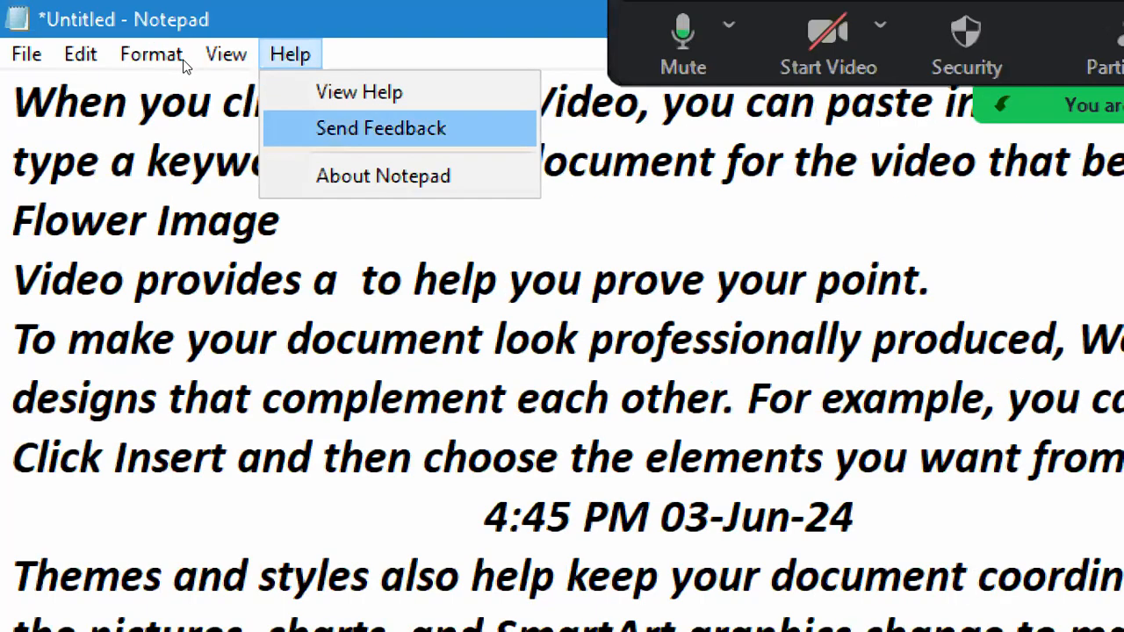
{"action": "left_click", "coordinate": [401, 176]}
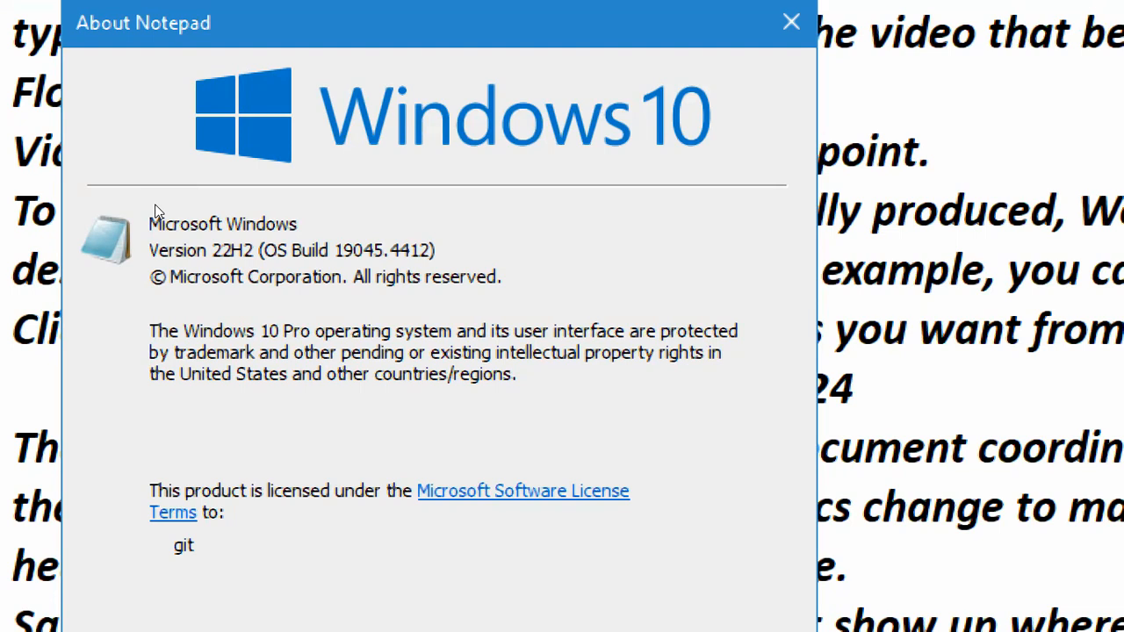
{"action": "key", "text": "super+minus"}
{"action": "key", "text": "Escape"}
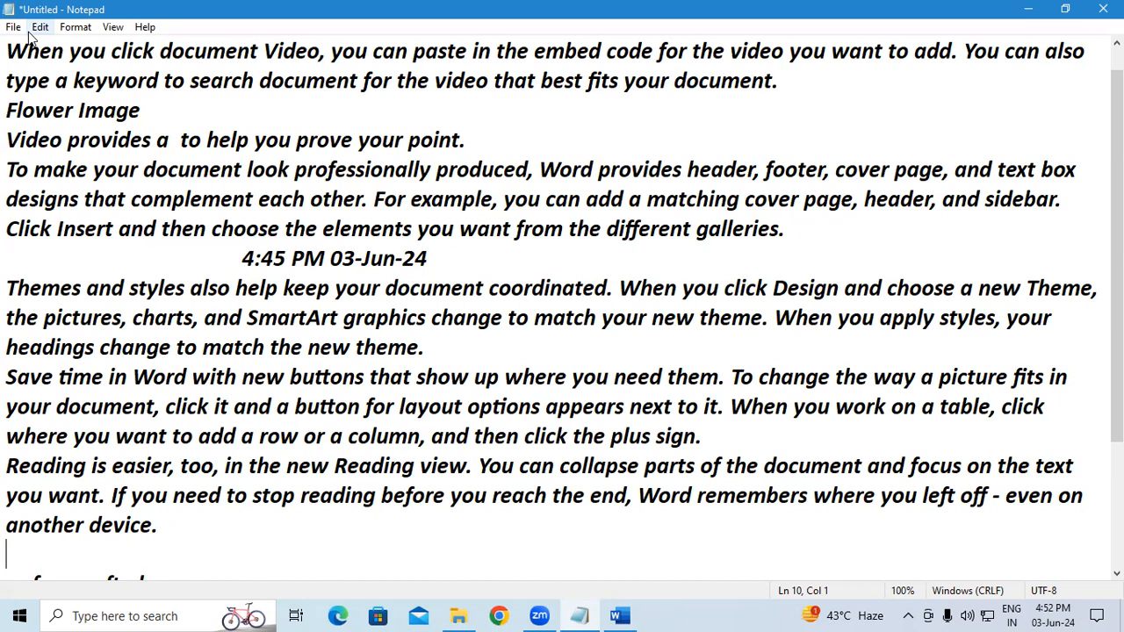
{"action": "left_click", "coordinate": [112, 28]}
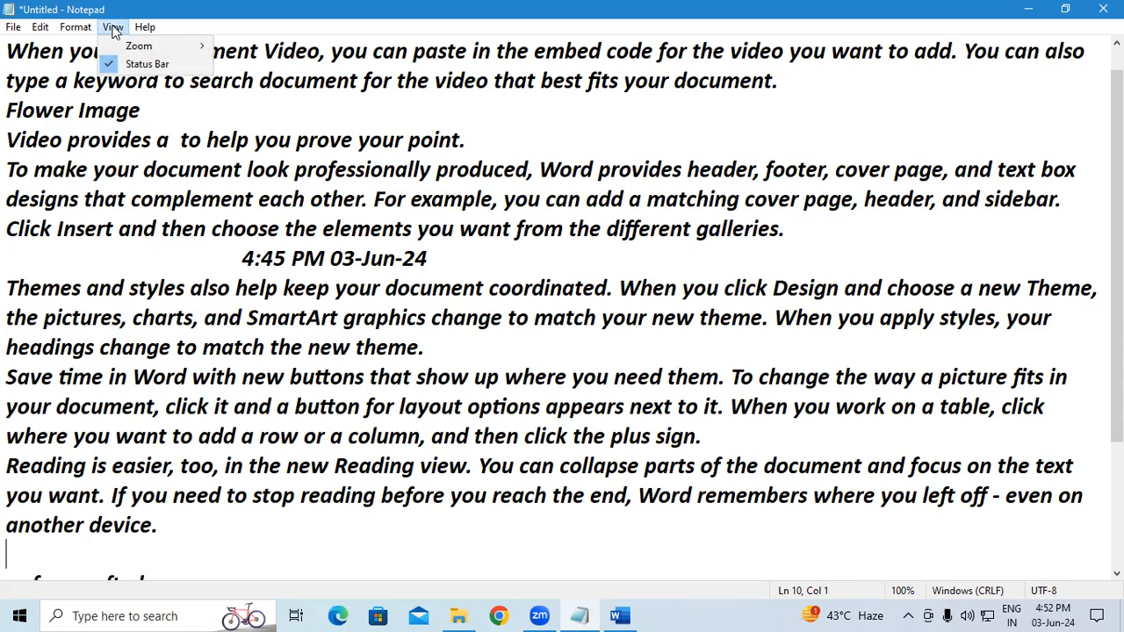
{"action": "mouse_move", "coordinate": [88, 30]}
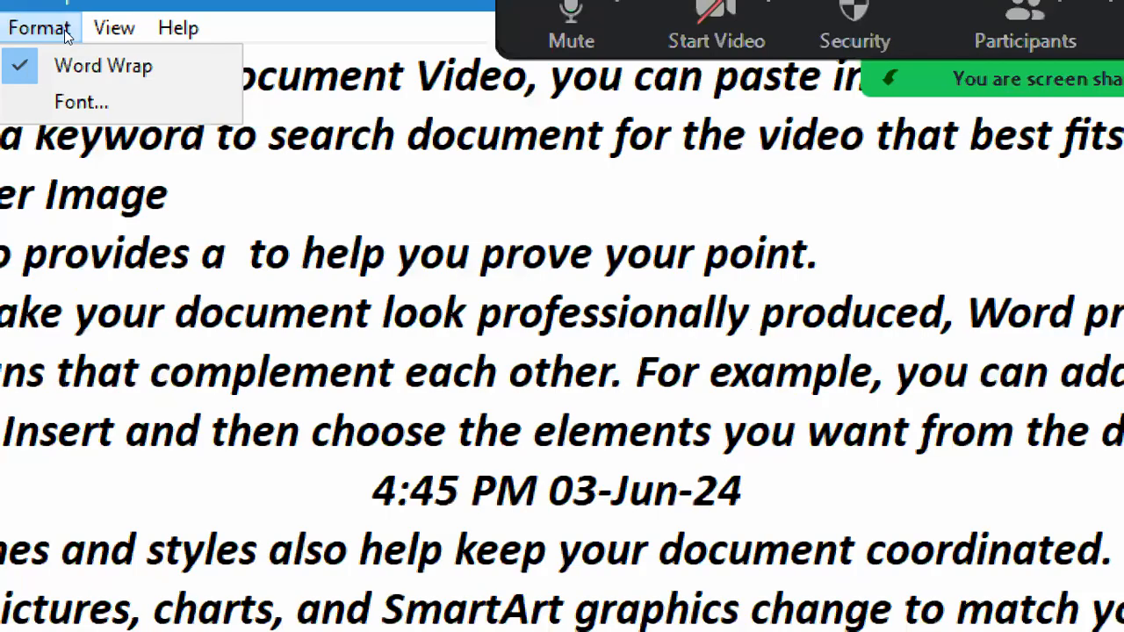
{"action": "mouse_move", "coordinate": [3, 25]}
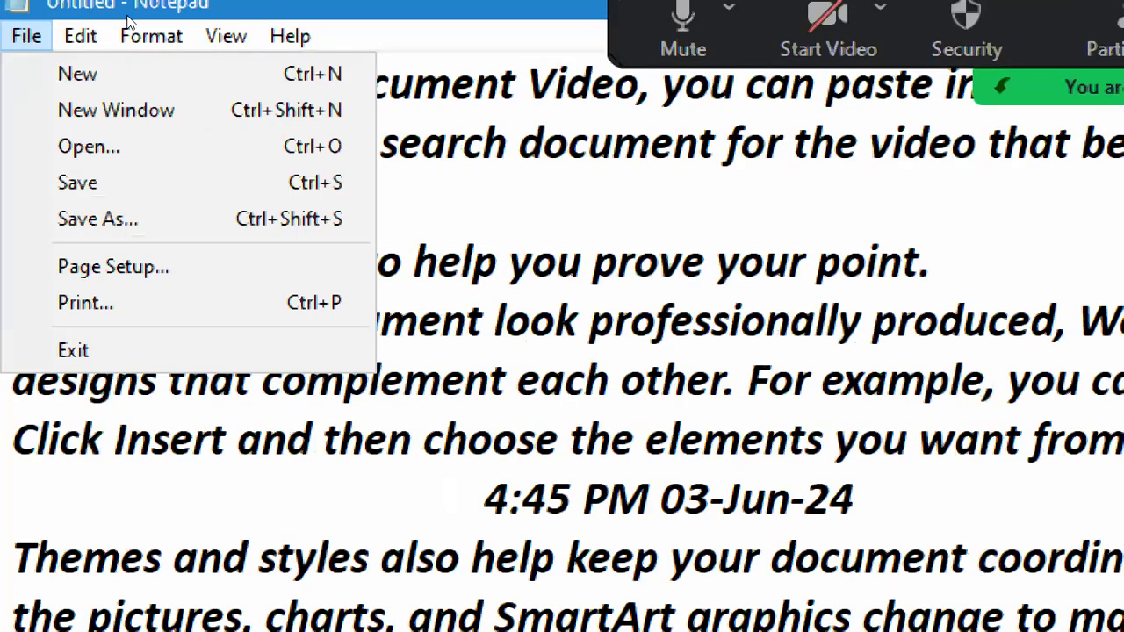
Set the font's script to Greek and apply the font settings
{"action": "mouse_move", "coordinate": [151, 37]}
{"action": "left_click", "coordinate": [191, 114]}
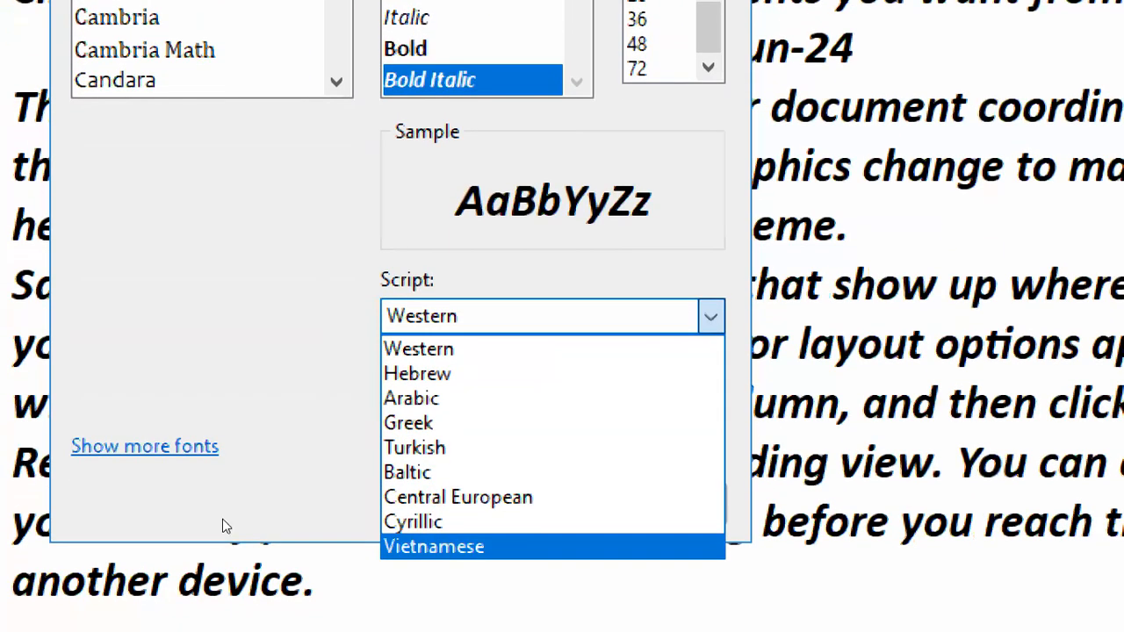
{"action": "key", "text": "Up"}
{"action": "key", "text": "Up"}
{"action": "key", "text": "Up"}
{"action": "key", "text": "Up"}
{"action": "key", "text": "Up"}
{"action": "key", "text": "Return"}
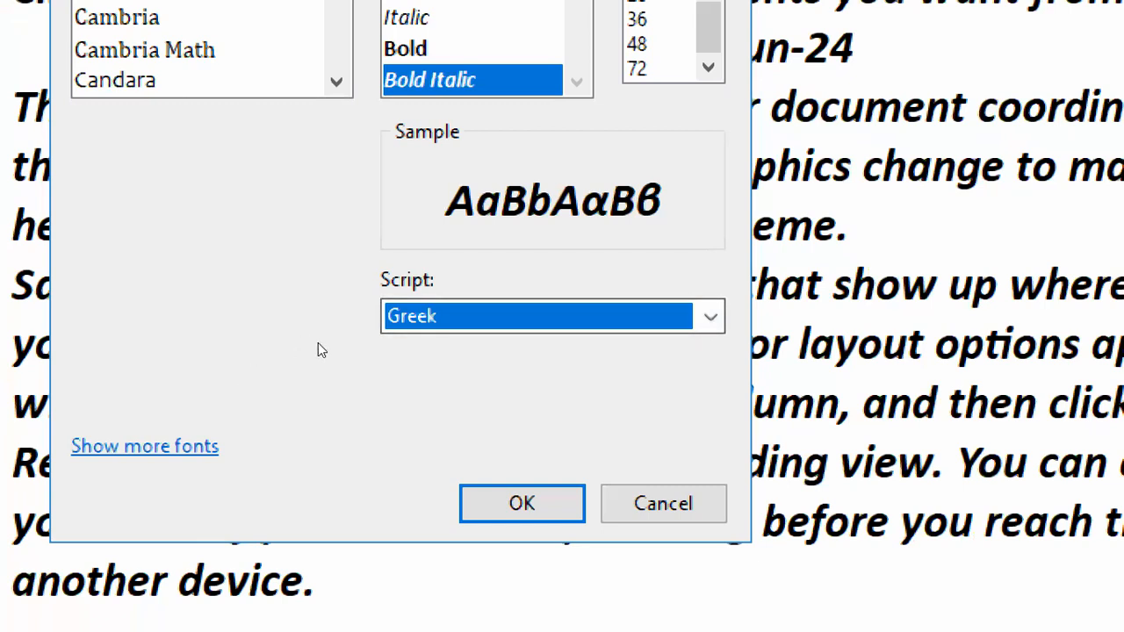
{"action": "key", "text": "Return"}
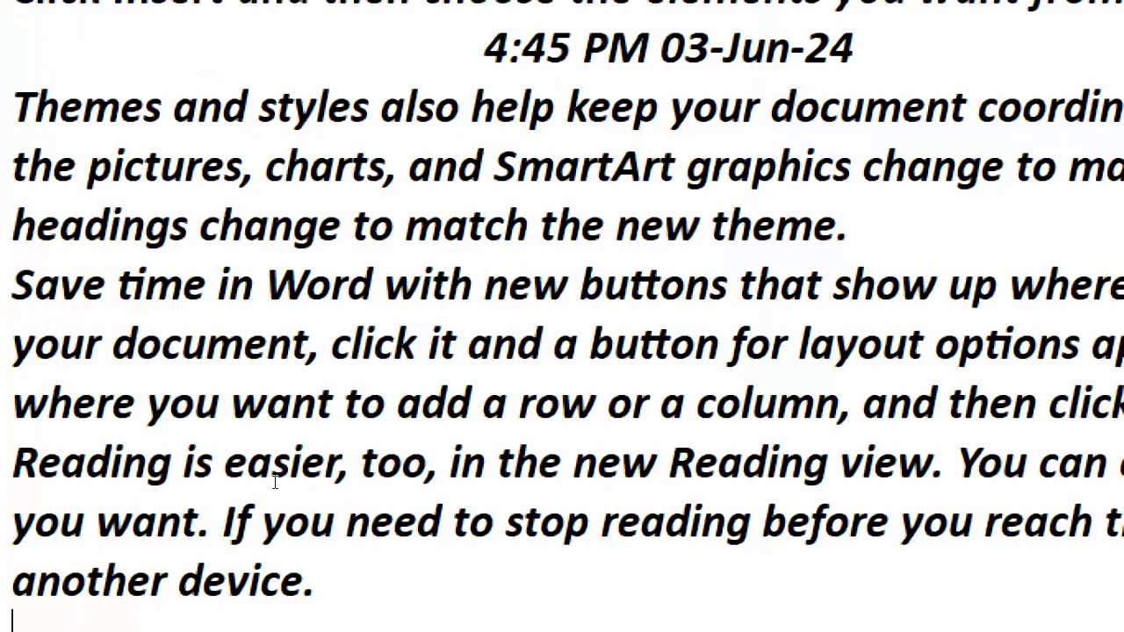
Select part of the "Click Insert" sentence, change the font to Comic Sans MS, and place the cursor after "Theme" in the Themes and styles paragraph
{"action": "scroll", "coordinate": [308, 196], "scroll_direction": "up", "scroll_amount": 4}
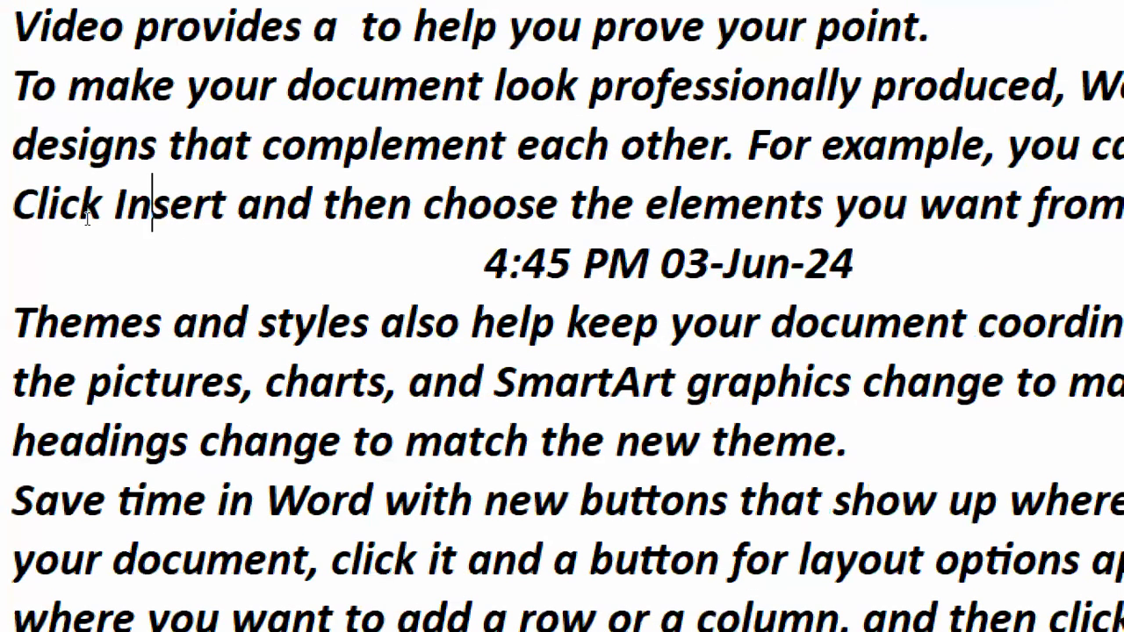
{"action": "left_click_drag", "start_coordinate": [152, 220], "coordinate": [253, 226]}
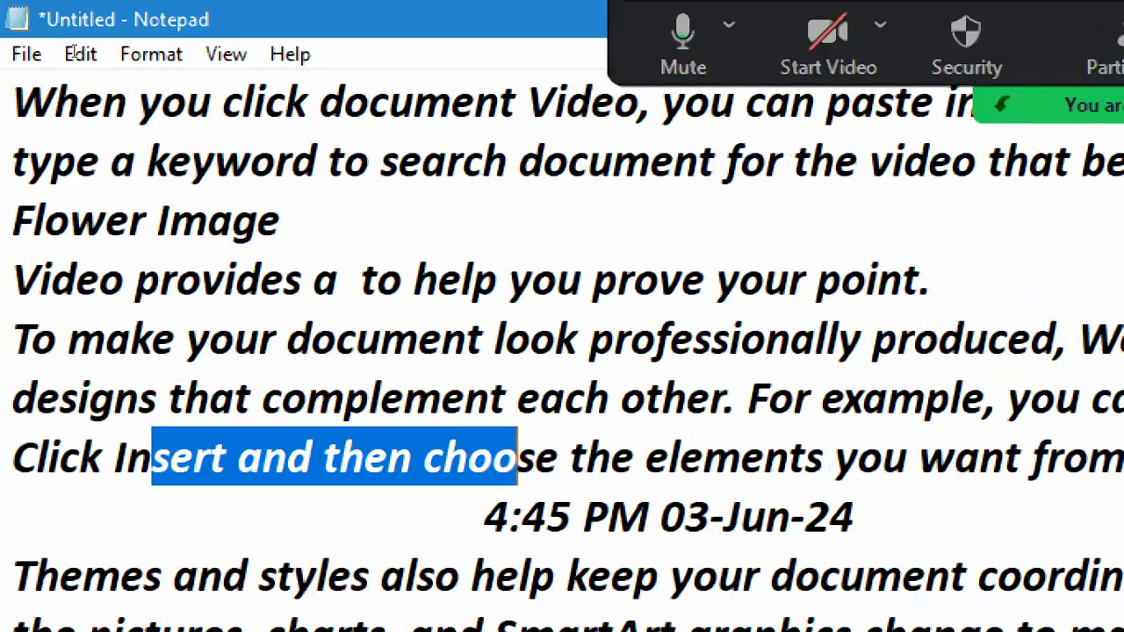
{"action": "left_click", "coordinate": [151, 53]}
{"action": "left_click", "coordinate": [193, 128]}
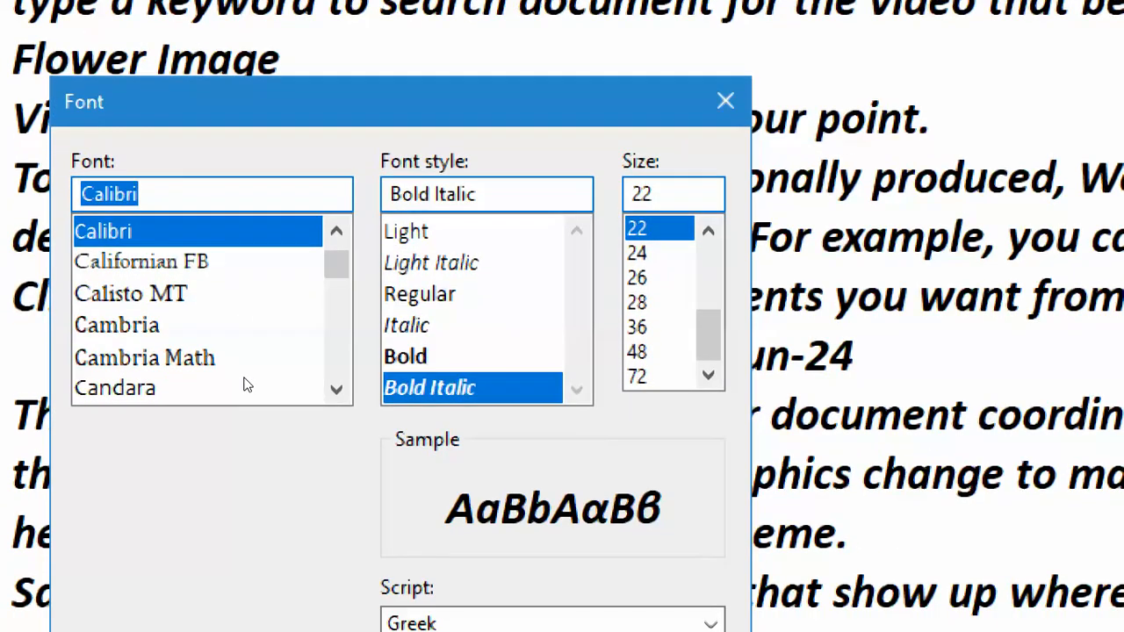
{"action": "scroll", "coordinate": [65, 226], "scroll_direction": "down", "scroll_amount": 1}
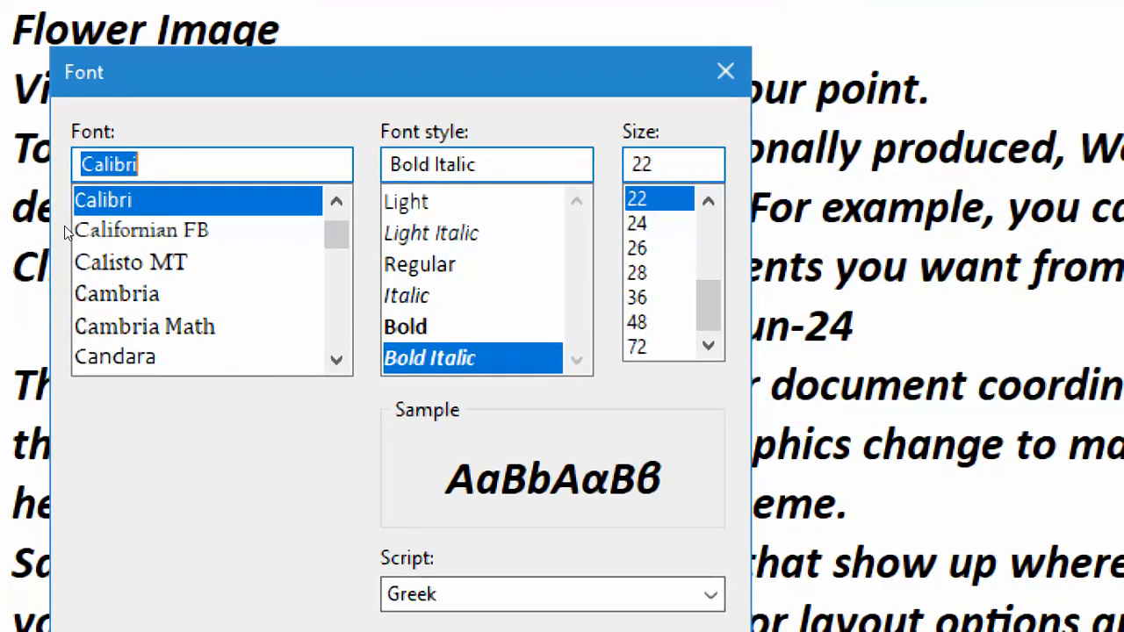
{"action": "scroll", "coordinate": [64, 225], "scroll_direction": "down", "scroll_amount": 5}
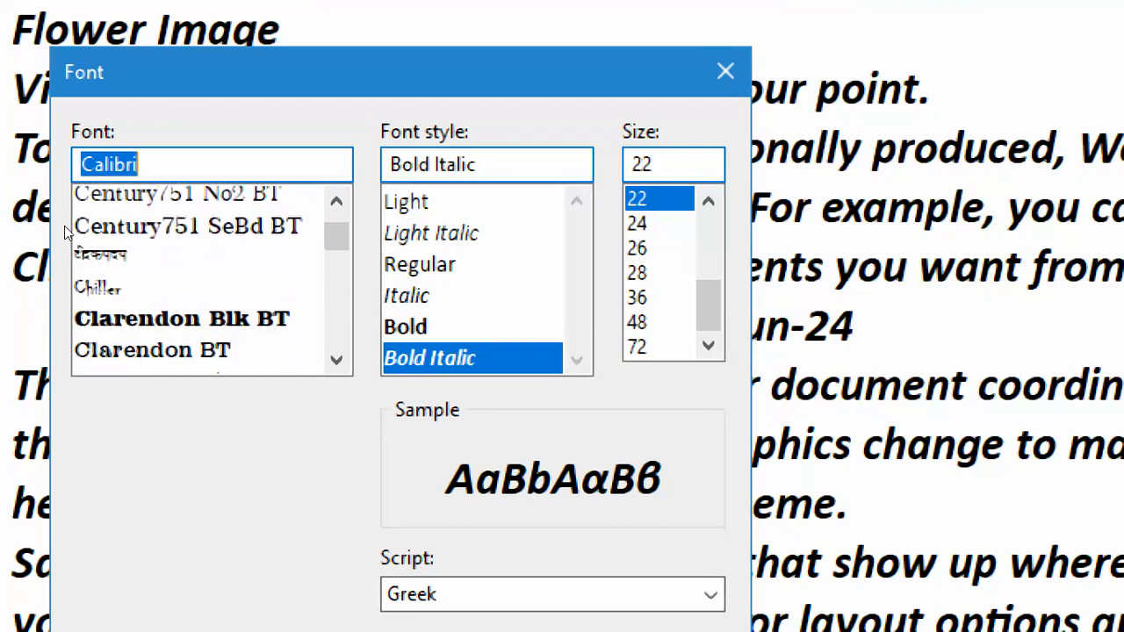
{"action": "scroll", "coordinate": [64, 226], "scroll_direction": "down", "scroll_amount": 2}
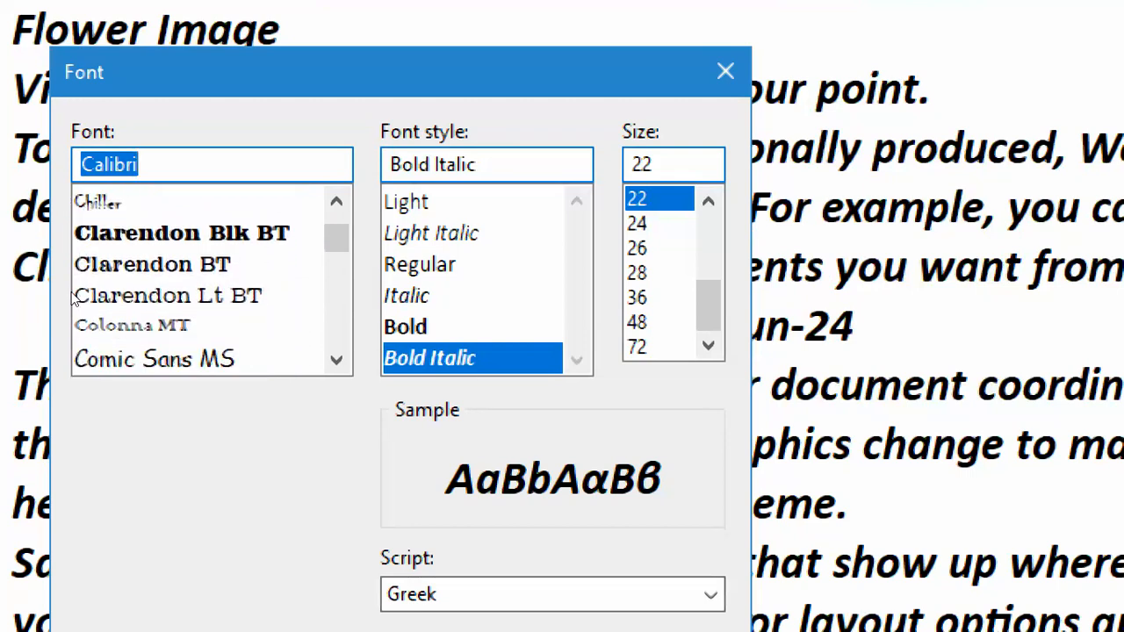
{"action": "left_click", "coordinate": [145, 359]}
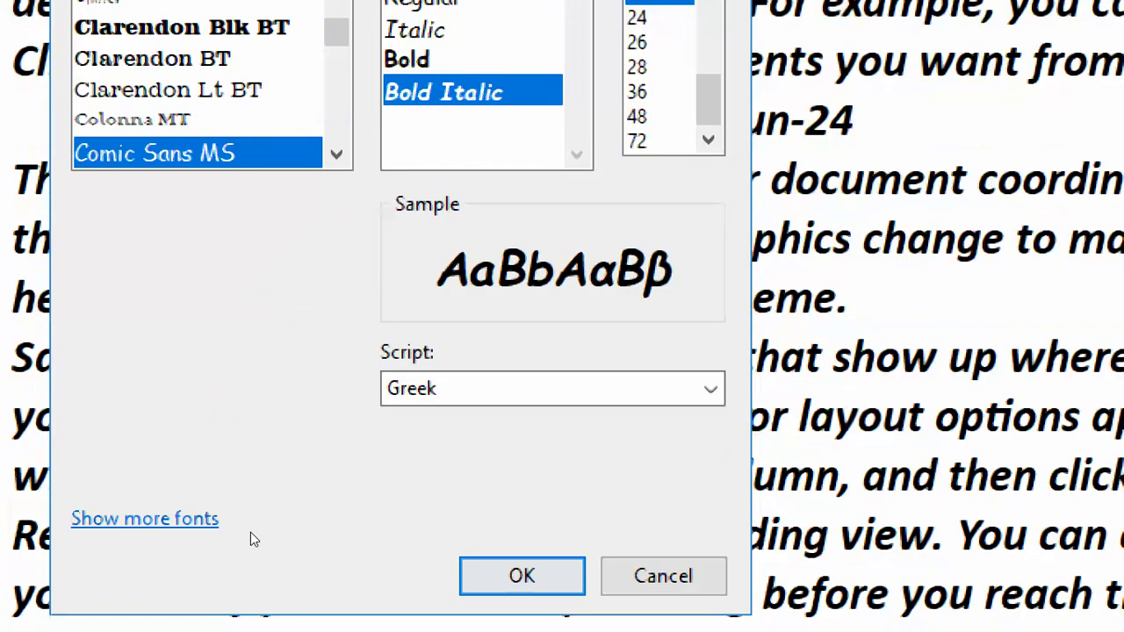
{"action": "key", "text": "Return"}
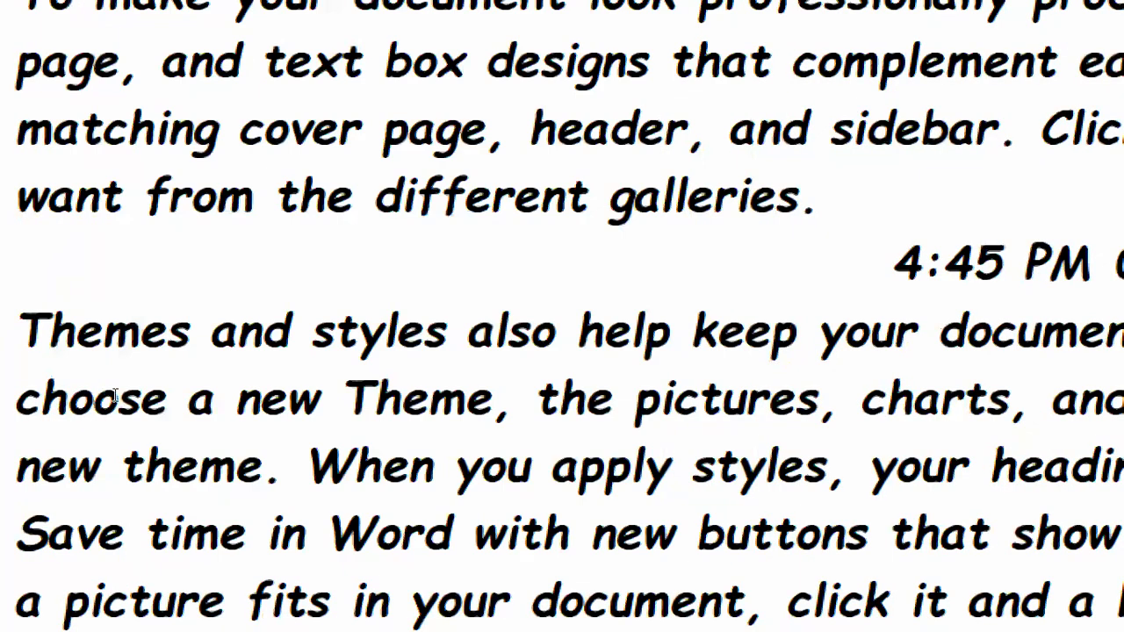
{"action": "left_click_drag", "start_coordinate": [17, 334], "coordinate": [338, 400]}
{"action": "left_click", "coordinate": [494, 399]}
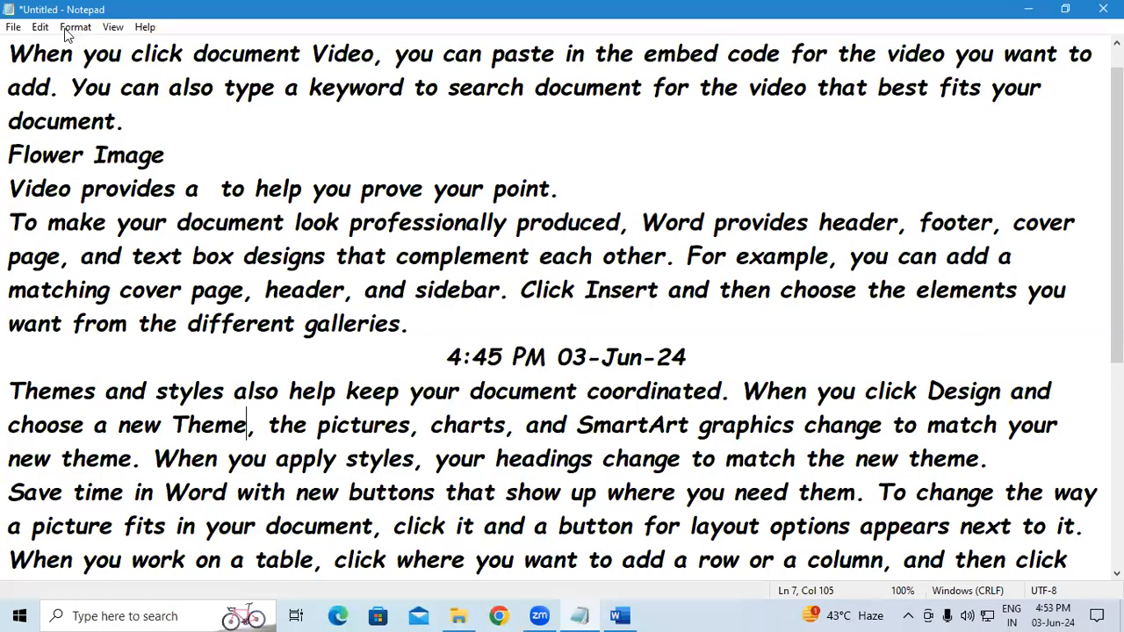
Change the document font to Kruti Dev 240, keeping size 22, and apply the font settings
{"action": "left_click", "coordinate": [76, 27]}
{"action": "left_click", "coordinate": [92, 65]}
{"action": "scroll", "coordinate": [118, 235], "scroll_direction": "down", "scroll_amount": 4}
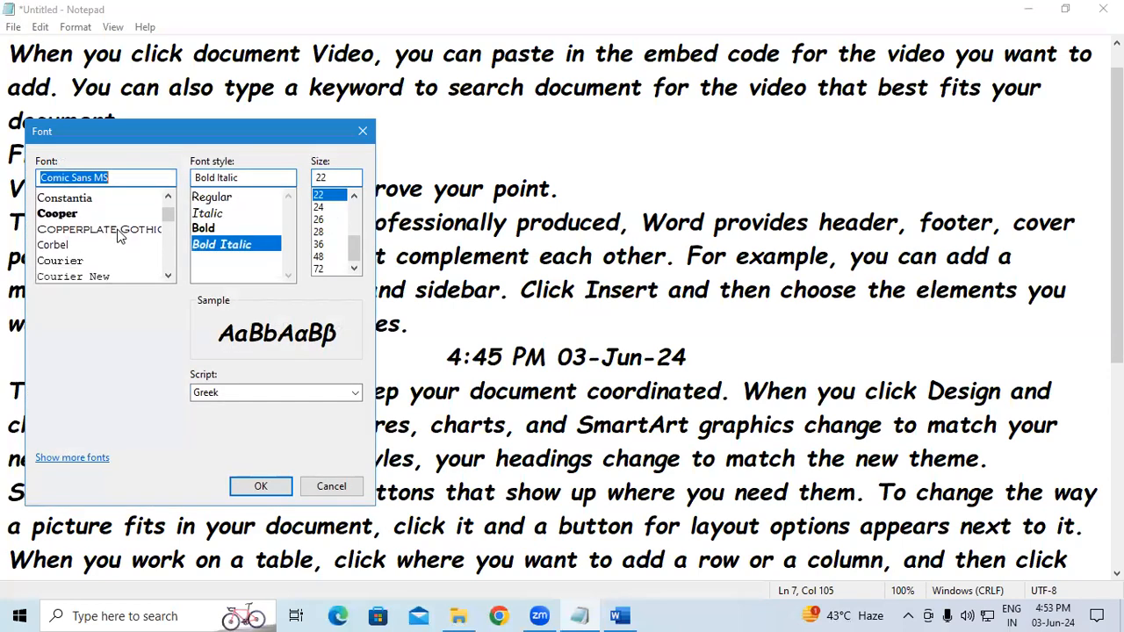
{"action": "left_click", "coordinate": [169, 276]}
{"action": "left_click_drag", "start_coordinate": [169, 276], "coordinate": [169, 276]}
{"action": "left_click_drag", "start_coordinate": [168, 222], "coordinate": [168, 236]}
{"action": "scroll", "coordinate": [110, 245], "scroll_direction": "up", "scroll_amount": 4}
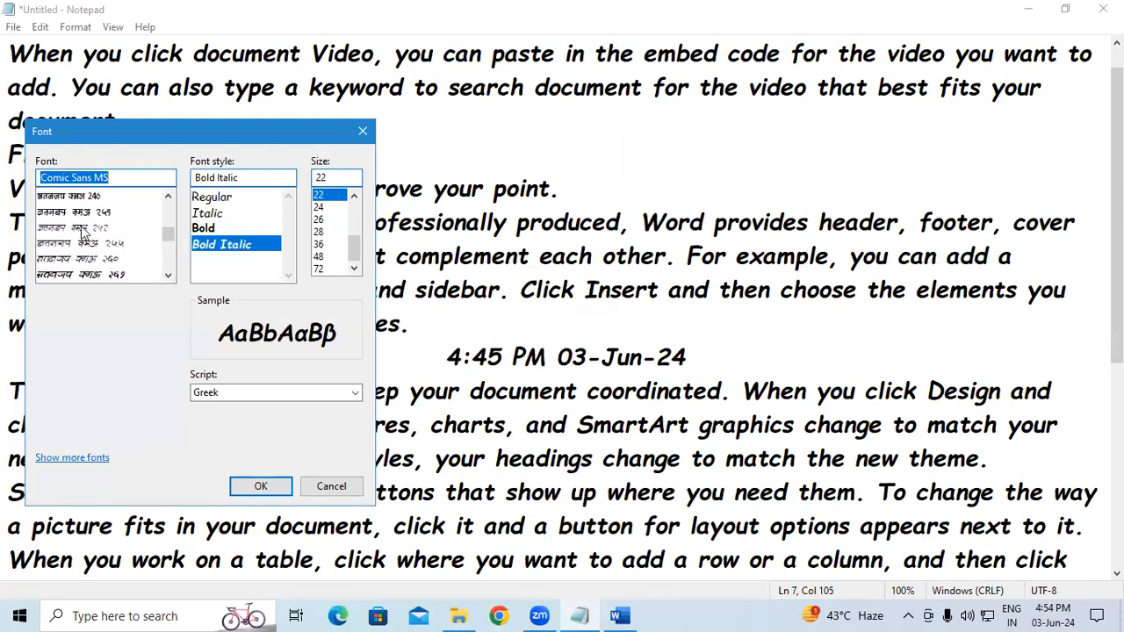
{"action": "scroll", "coordinate": [81, 231], "scroll_direction": "up", "scroll_amount": 2}
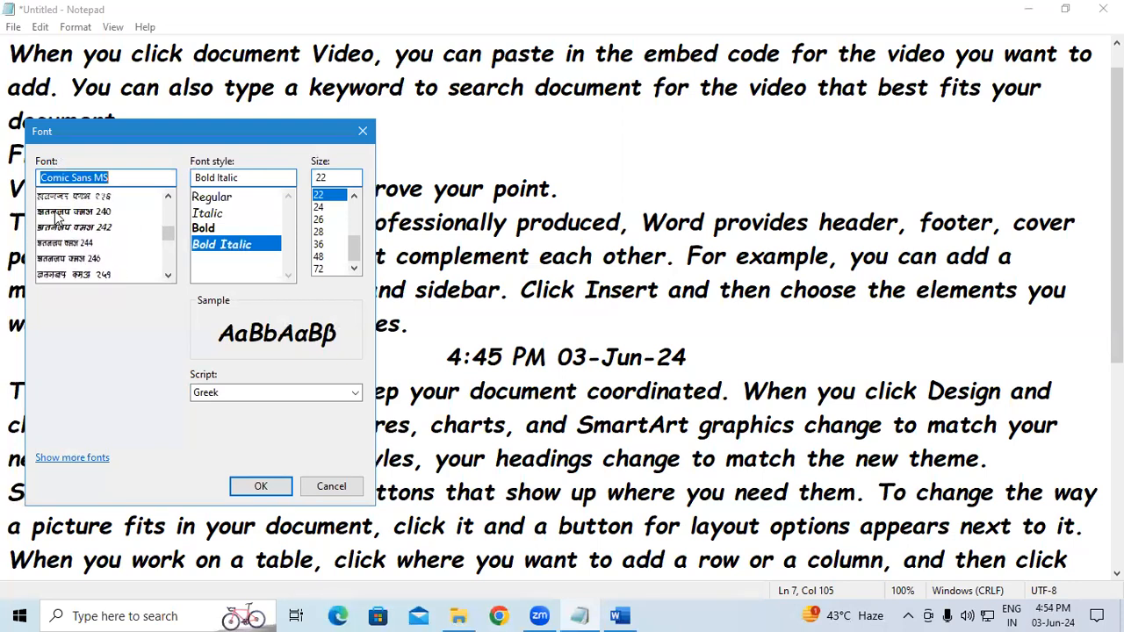
{"action": "left_click", "coordinate": [68, 213]}
{"action": "left_click", "coordinate": [245, 487]}
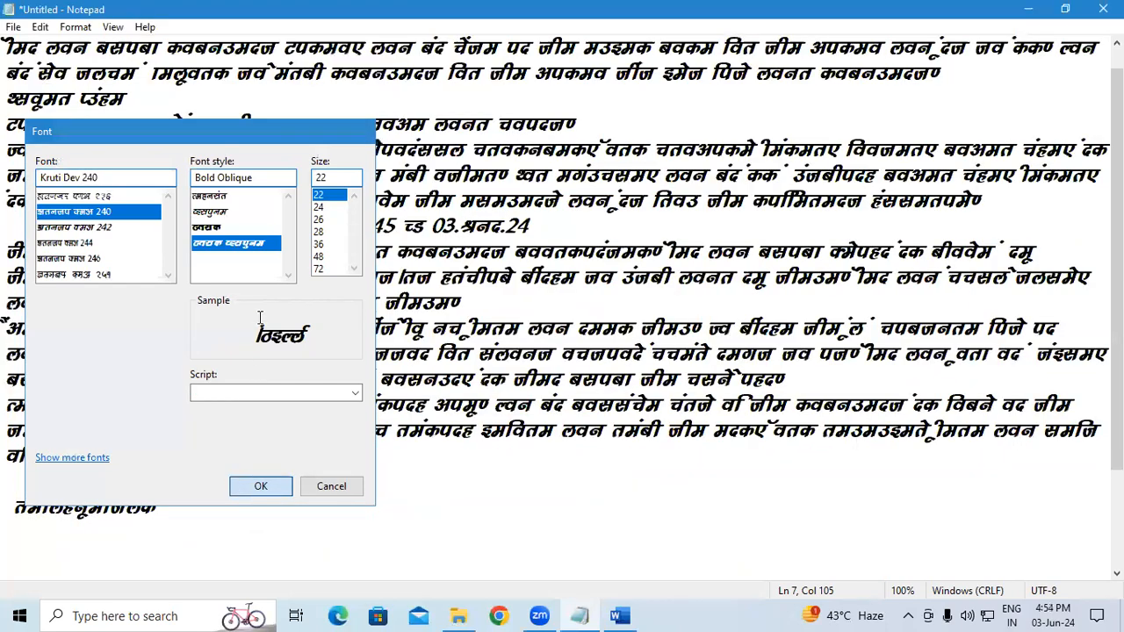
Add the text "jke" after the date on the time and date line, spaced away from it
{"action": "left_click_drag", "start_coordinate": [10, 72], "coordinate": [288, 176]}
{"action": "left_click", "coordinate": [486, 277]}
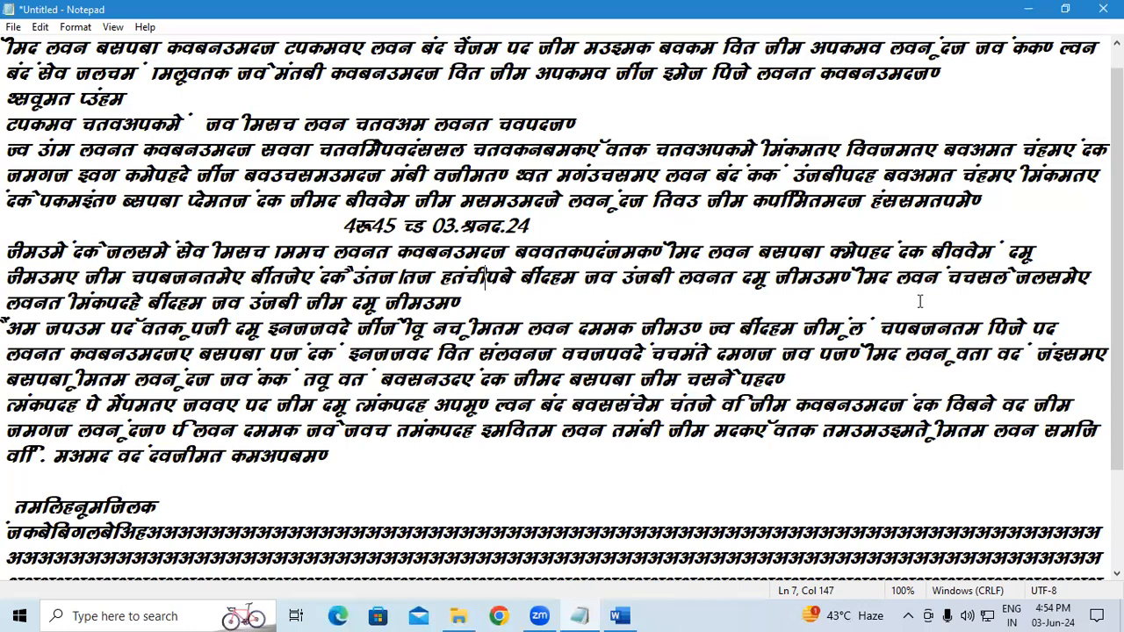
{"action": "left_click", "coordinate": [551, 228]}
{"action": "type", "text": "nke"}
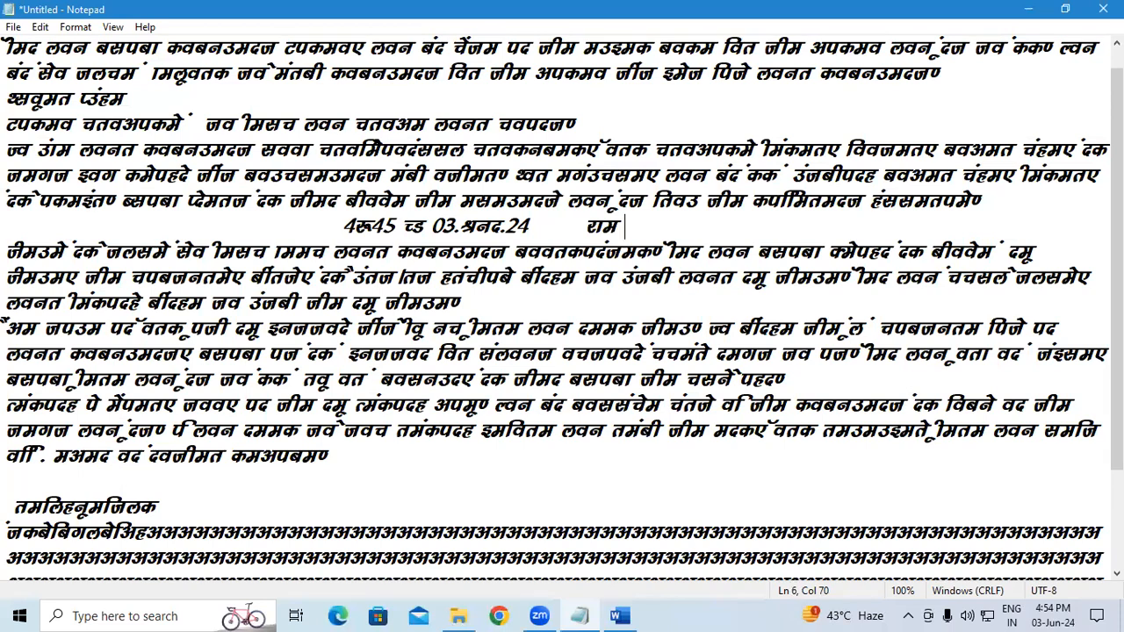
Change the document font to Calibri and apply it
{"action": "left_click", "coordinate": [75, 27]}
{"action": "left_click", "coordinate": [95, 65]}
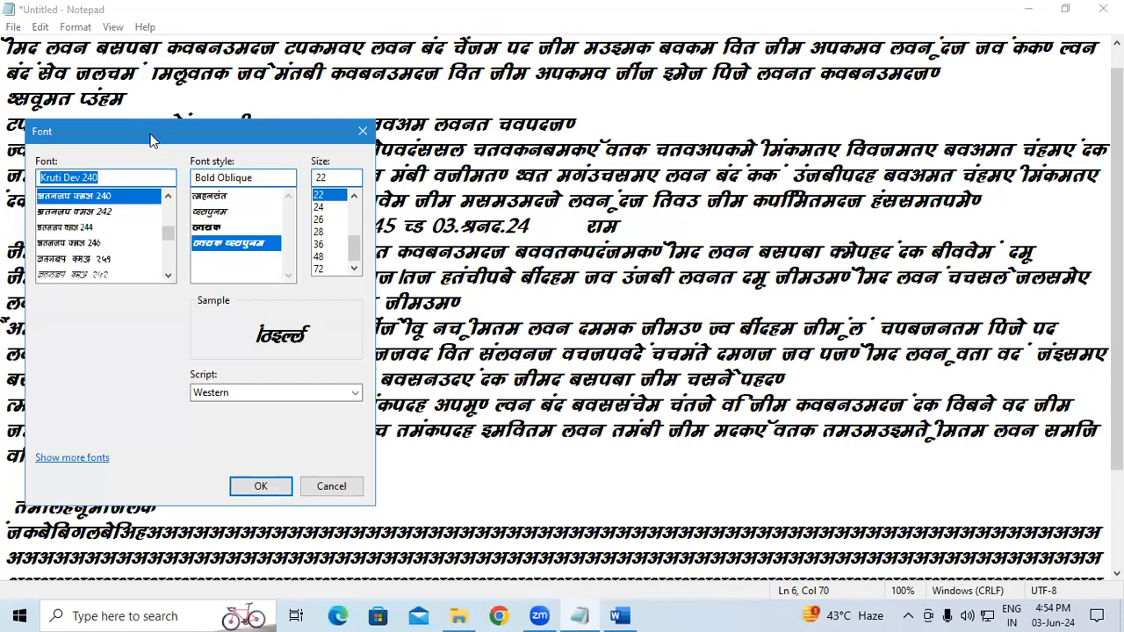
{"action": "type", "text": "cal"}
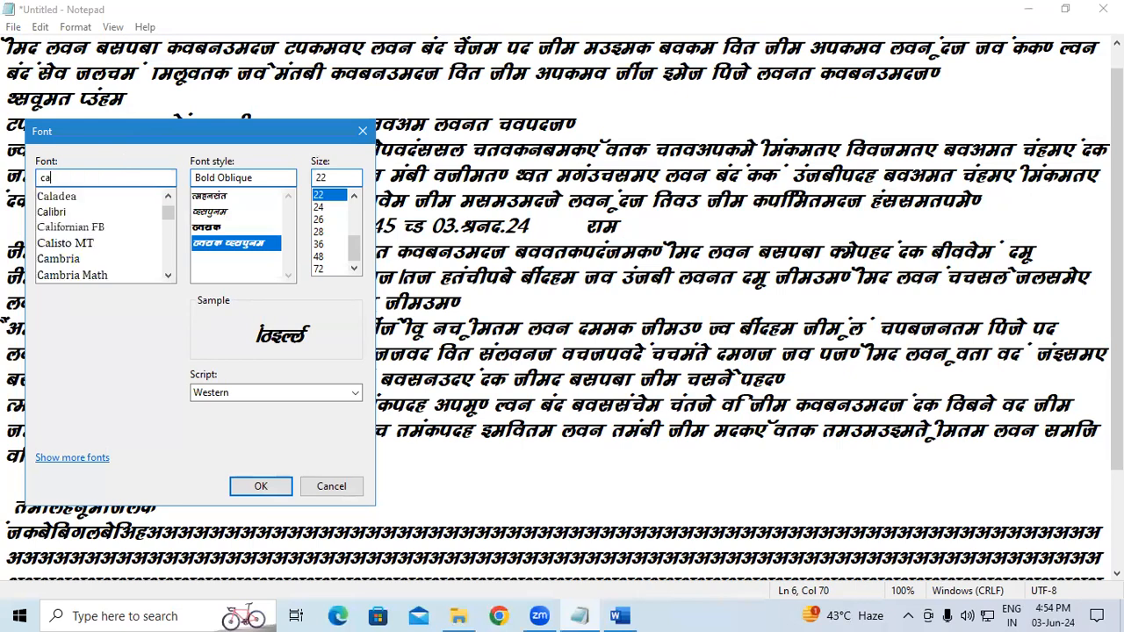
{"action": "key", "text": "Return"}
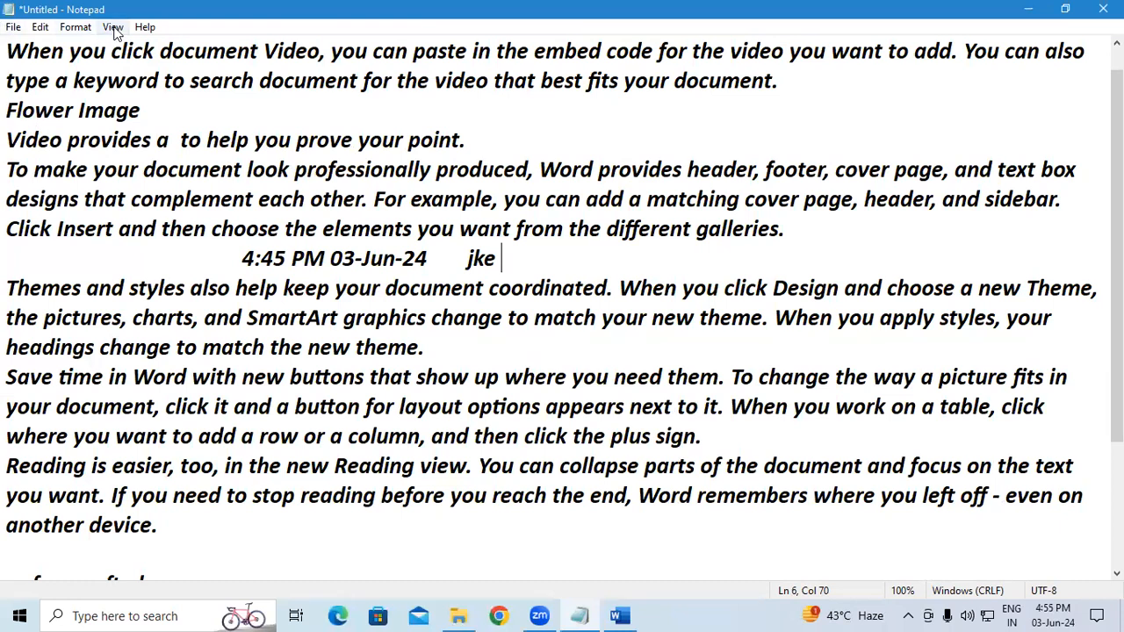
Annotate the shared screen with the circled handwritten word "Pait" and clear the drawing
{"action": "left_click", "coordinate": [299, 35]}
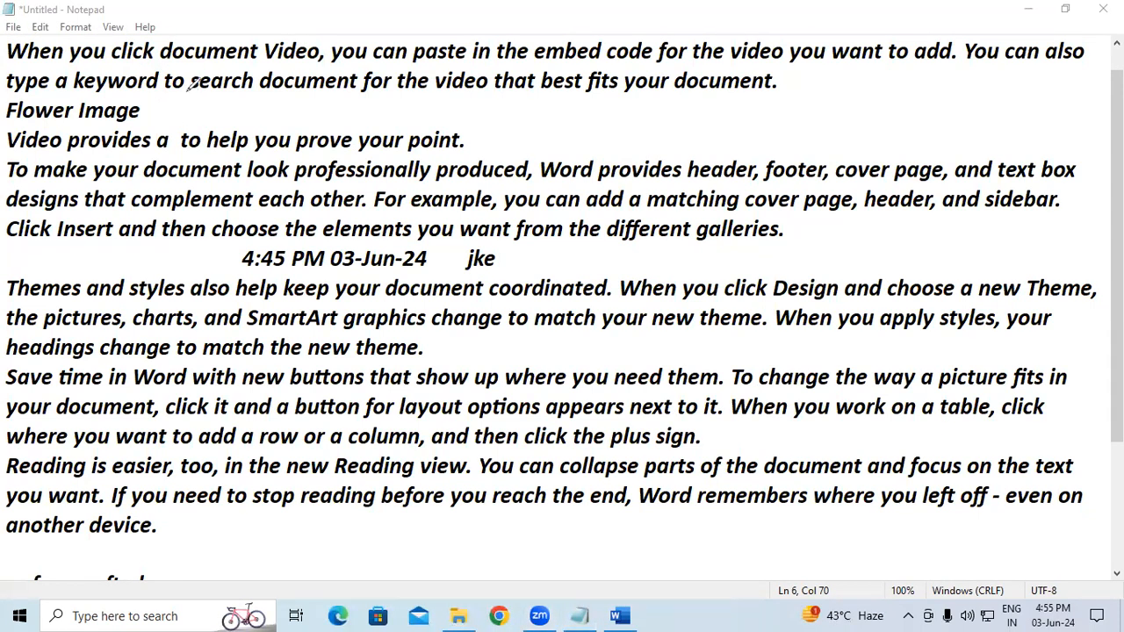
{"action": "left_click_drag", "start_coordinate": [265, 124], "coordinate": [282, 168]}
{"action": "mouse_move", "coordinate": [262, 123]}
{"action": "left_mouse_down"}
{"action": "mouse_move", "coordinate": [267, 134]}
{"action": "mouse_move", "coordinate": [323, 131]}
{"action": "mouse_move", "coordinate": [351, 97]}
{"action": "mouse_move", "coordinate": [343, 153]}
{"action": "mouse_move", "coordinate": [286, 77]}
{"action": "left_mouse_up"}
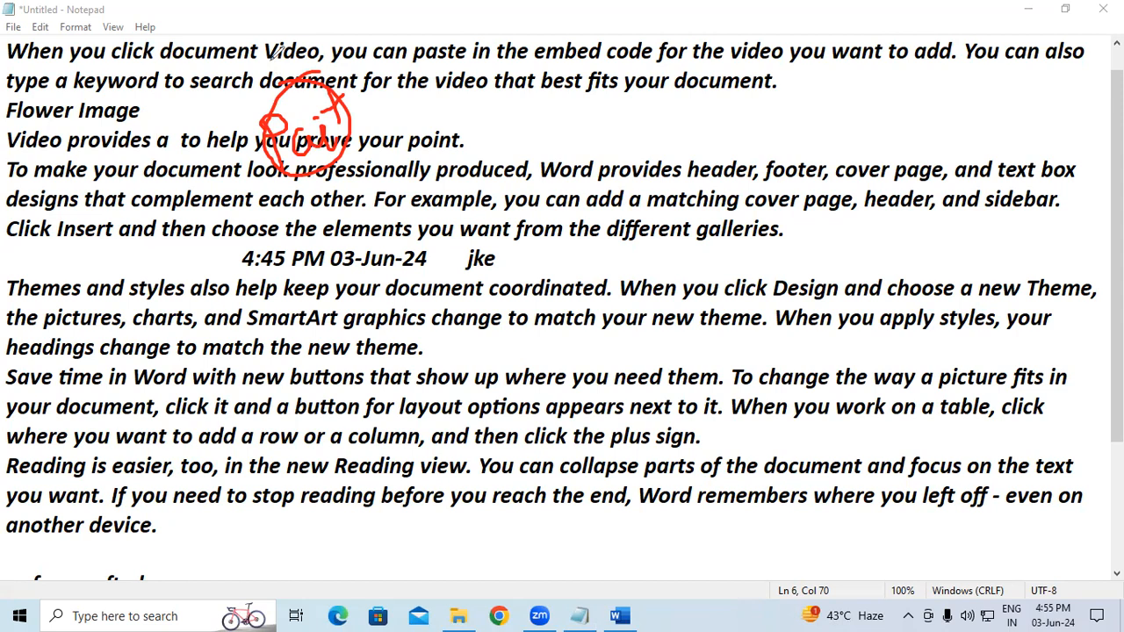
{"action": "left_click", "coordinate": [58, 322]}
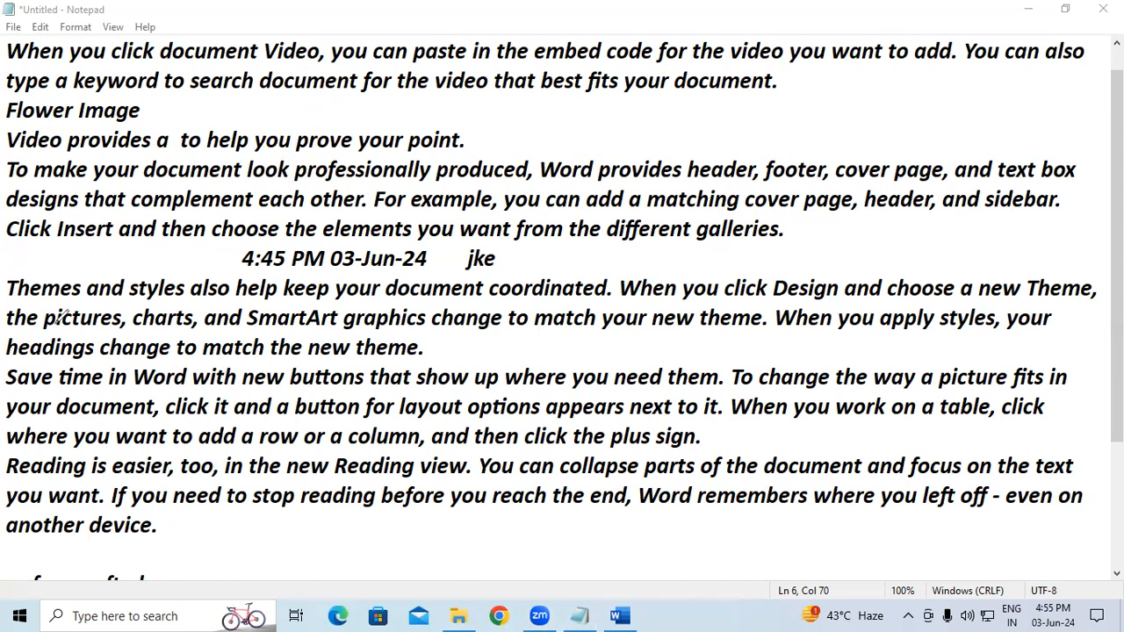
Search Windows for "pait" and open the Paint app
{"action": "left_click", "coordinate": [122, 612]}
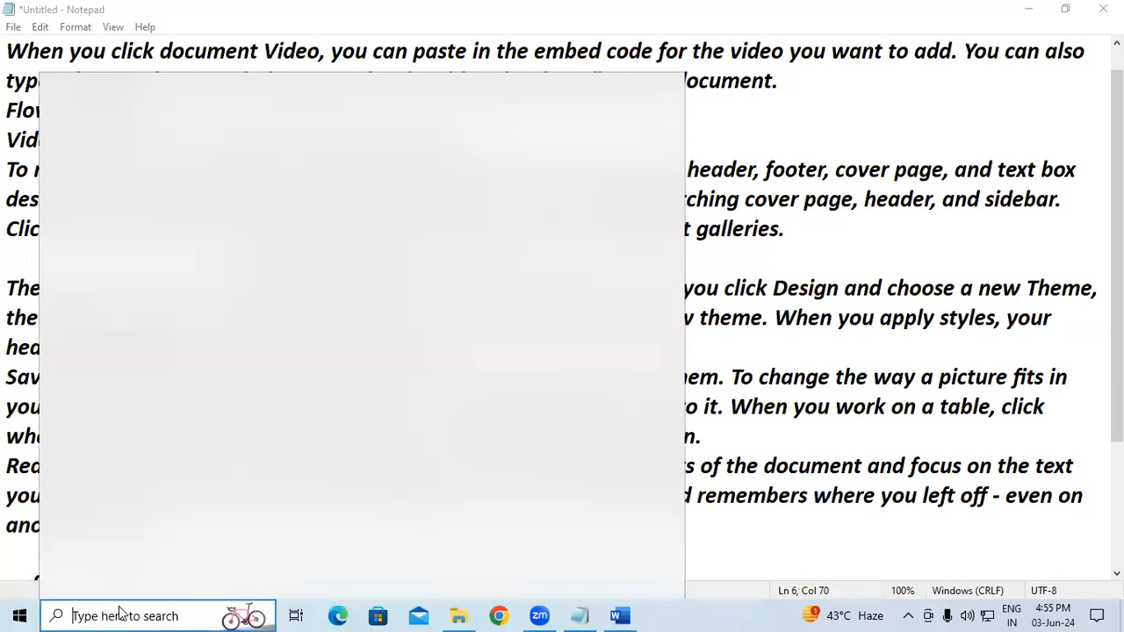
{"action": "type", "text": "pait"}
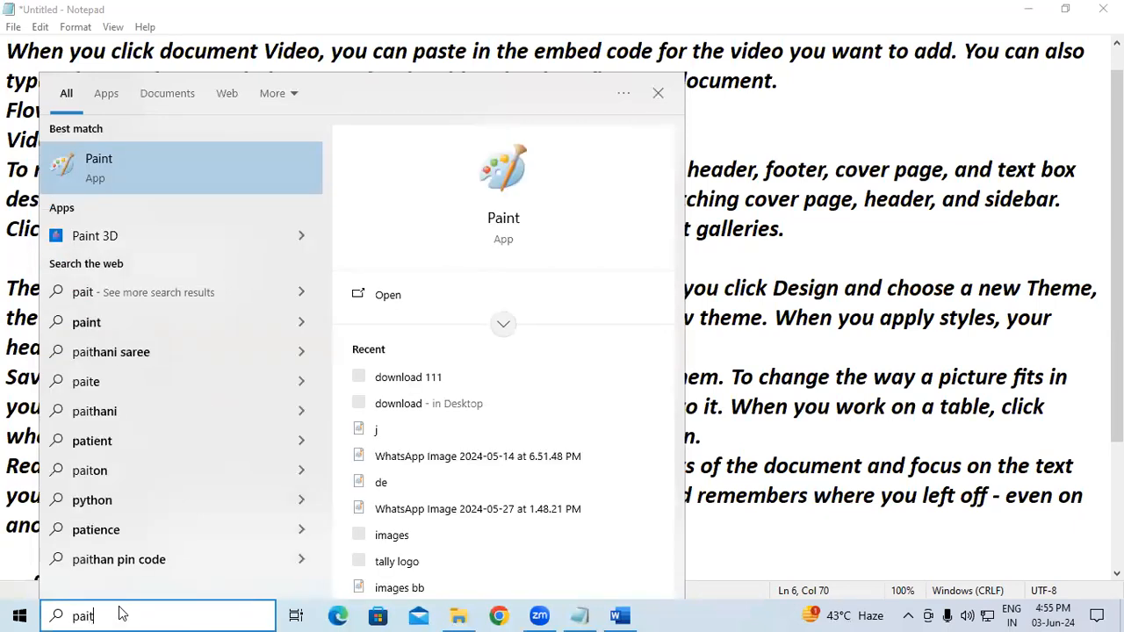
{"action": "key", "text": "Escape"}
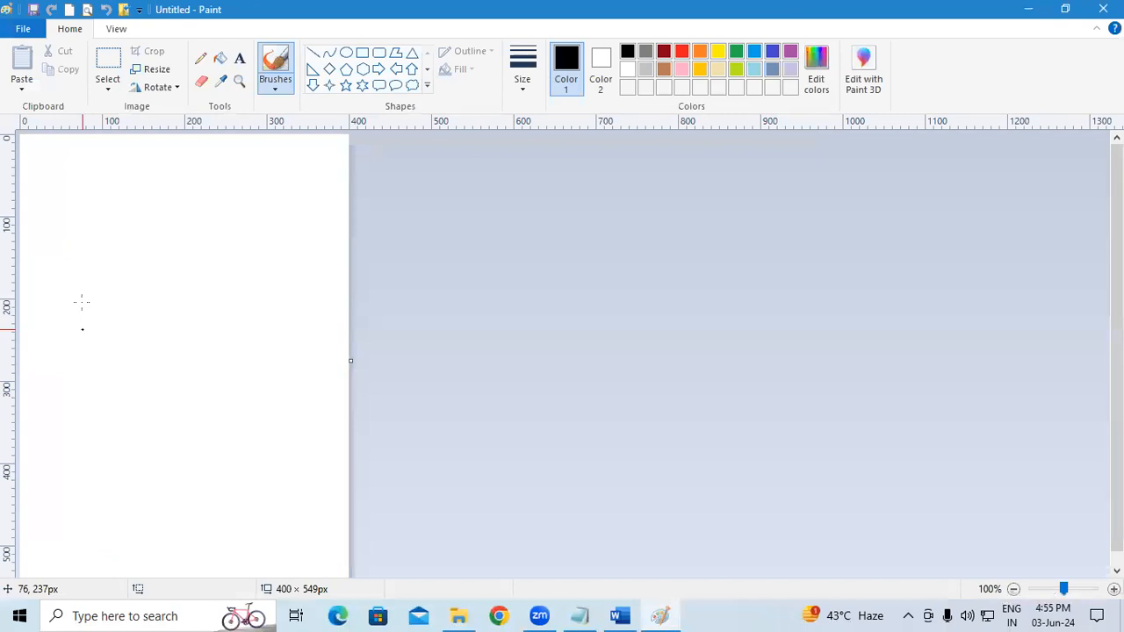
Draw a simple face with the Pencil tool on the blank canvas: an oval outline with eyes, nose and mouth
{"action": "left_click", "coordinate": [201, 58]}
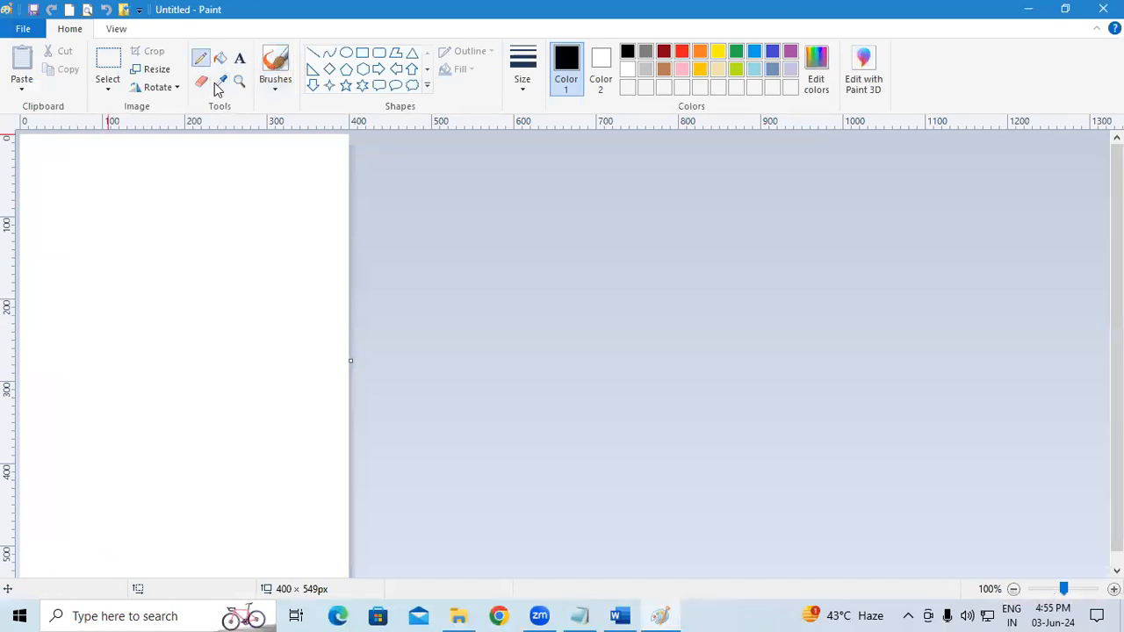
{"action": "mouse_move", "coordinate": [136, 212]}
{"action": "left_mouse_down"}
{"action": "mouse_move", "coordinate": [145, 313]}
{"action": "mouse_move", "coordinate": [141, 211]}
{"action": "mouse_move", "coordinate": [182, 271]}
{"action": "mouse_move", "coordinate": [134, 304]}
{"action": "left_mouse_up"}
{"action": "left_click_drag", "start_coordinate": [114, 246], "coordinate": [160, 249]}
{"action": "mouse_move", "coordinate": [122, 281]}
{"action": "left_mouse_down"}
{"action": "mouse_move", "coordinate": [156, 282]}
{"action": "mouse_move", "coordinate": [121, 284]}
{"action": "mouse_move", "coordinate": [153, 280]}
{"action": "mouse_move", "coordinate": [132, 268]}
{"action": "mouse_move", "coordinate": [138, 253]}
{"action": "mouse_move", "coordinate": [146, 268]}
{"action": "mouse_move", "coordinate": [139, 250]}
{"action": "left_mouse_up"}
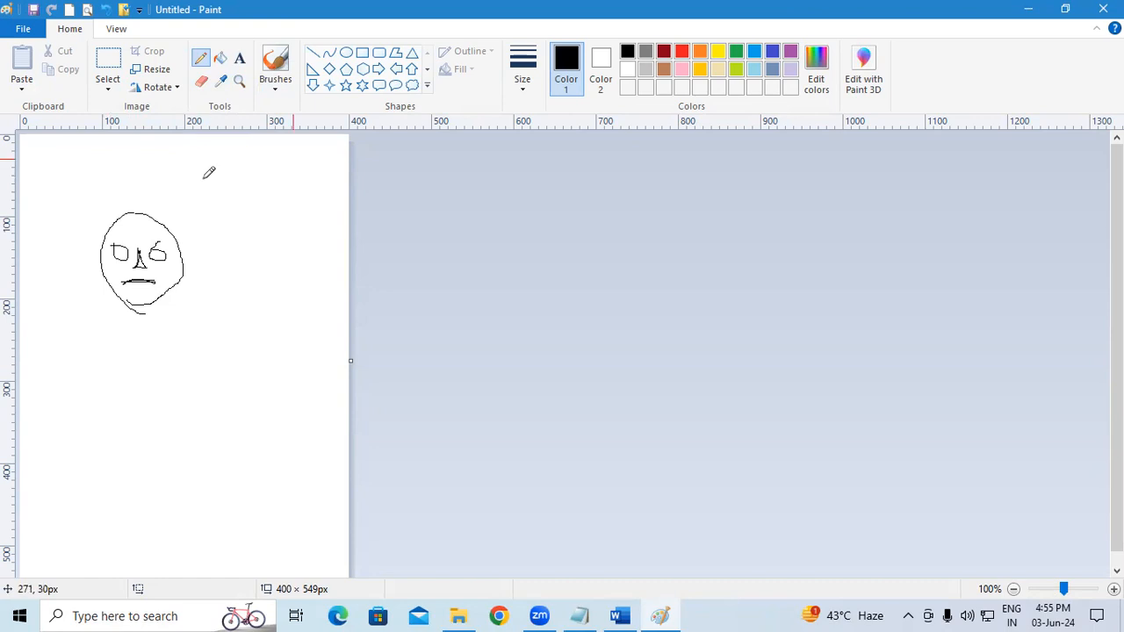
Close Paint without saving the drawing and place the Notepad cursor inside "produced" in the "To make your document" paragraph
{"action": "left_click", "coordinate": [1093, 8]}
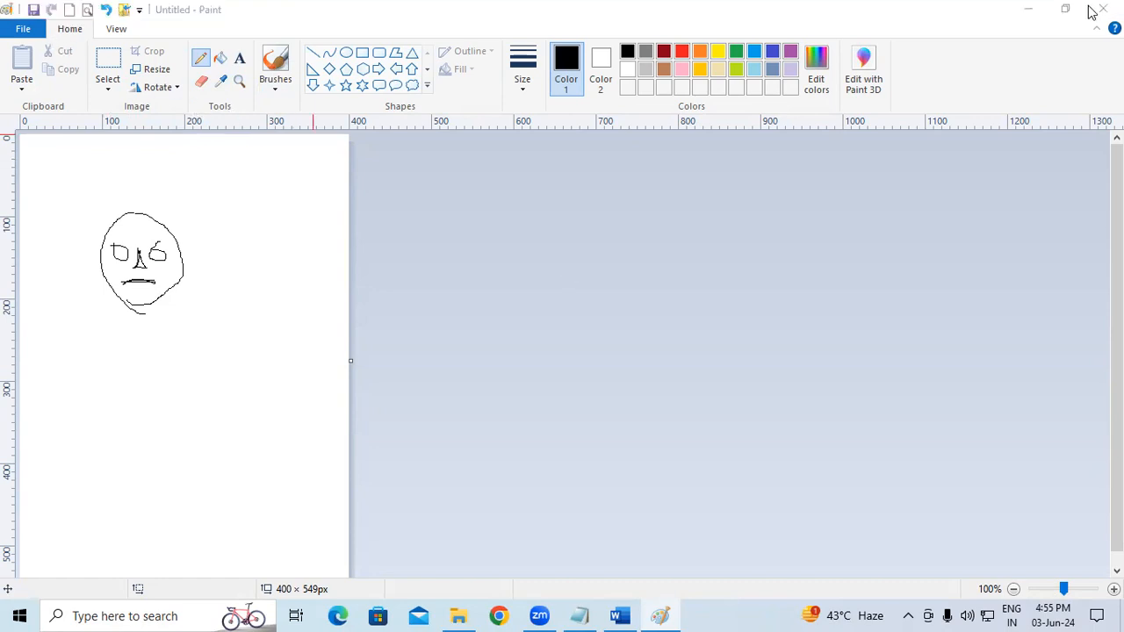
{"action": "left_click", "coordinate": [572, 310]}
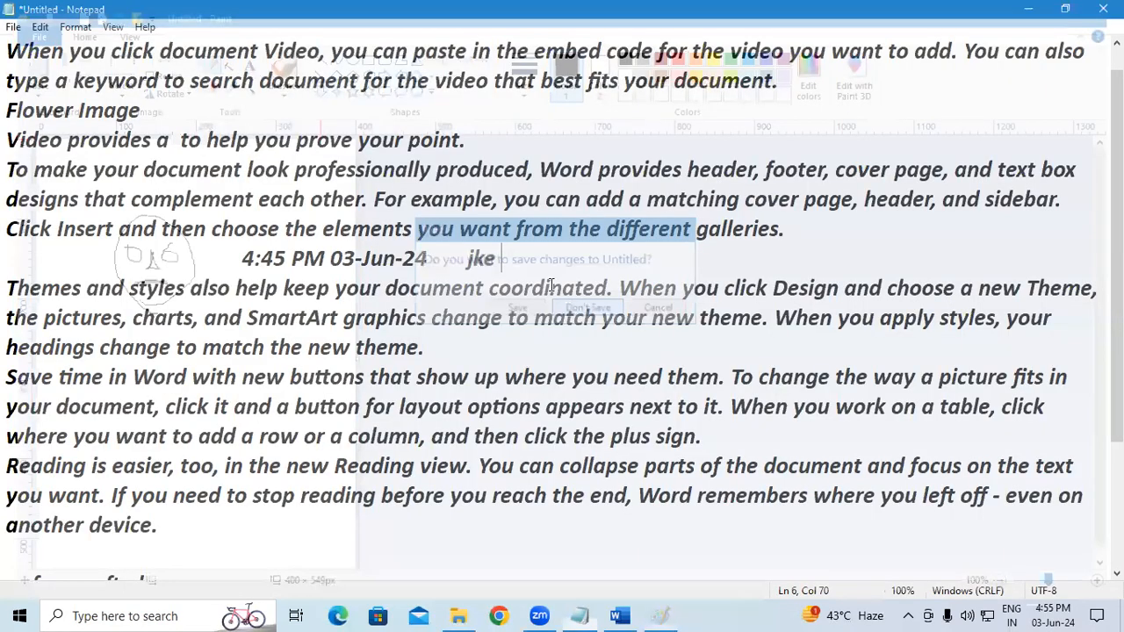
{"action": "mouse_move", "coordinate": [530, 264]}
{"action": "left_mouse_down"}
{"action": "mouse_move", "coordinate": [9, 179]}
{"action": "mouse_move", "coordinate": [9, 80]}
{"action": "left_mouse_up"}
{"action": "left_click", "coordinate": [499, 167]}
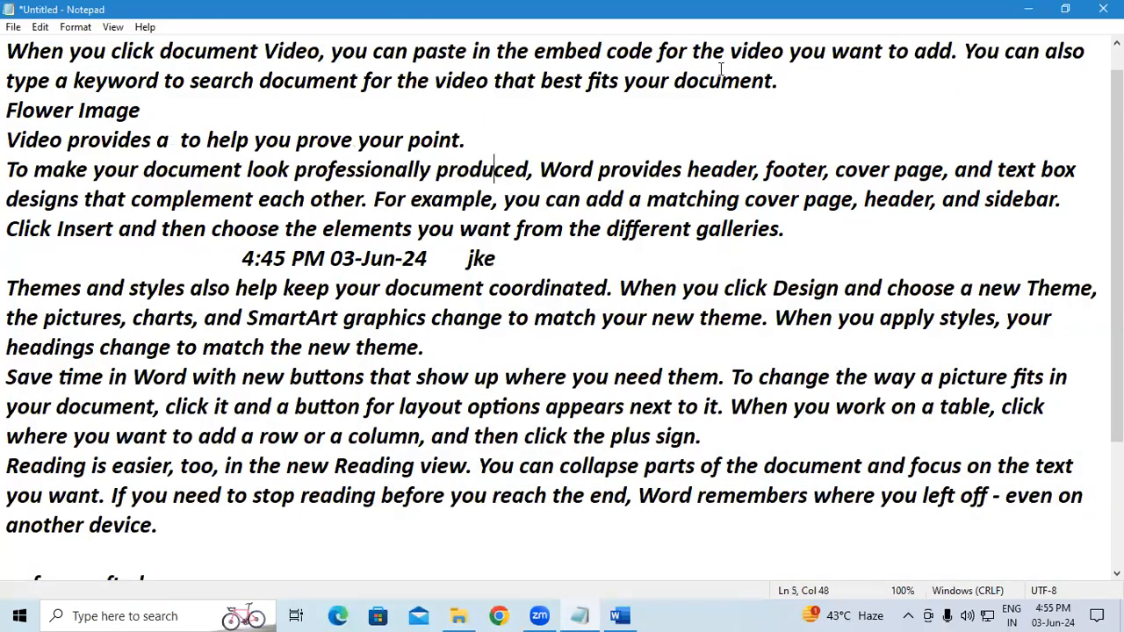